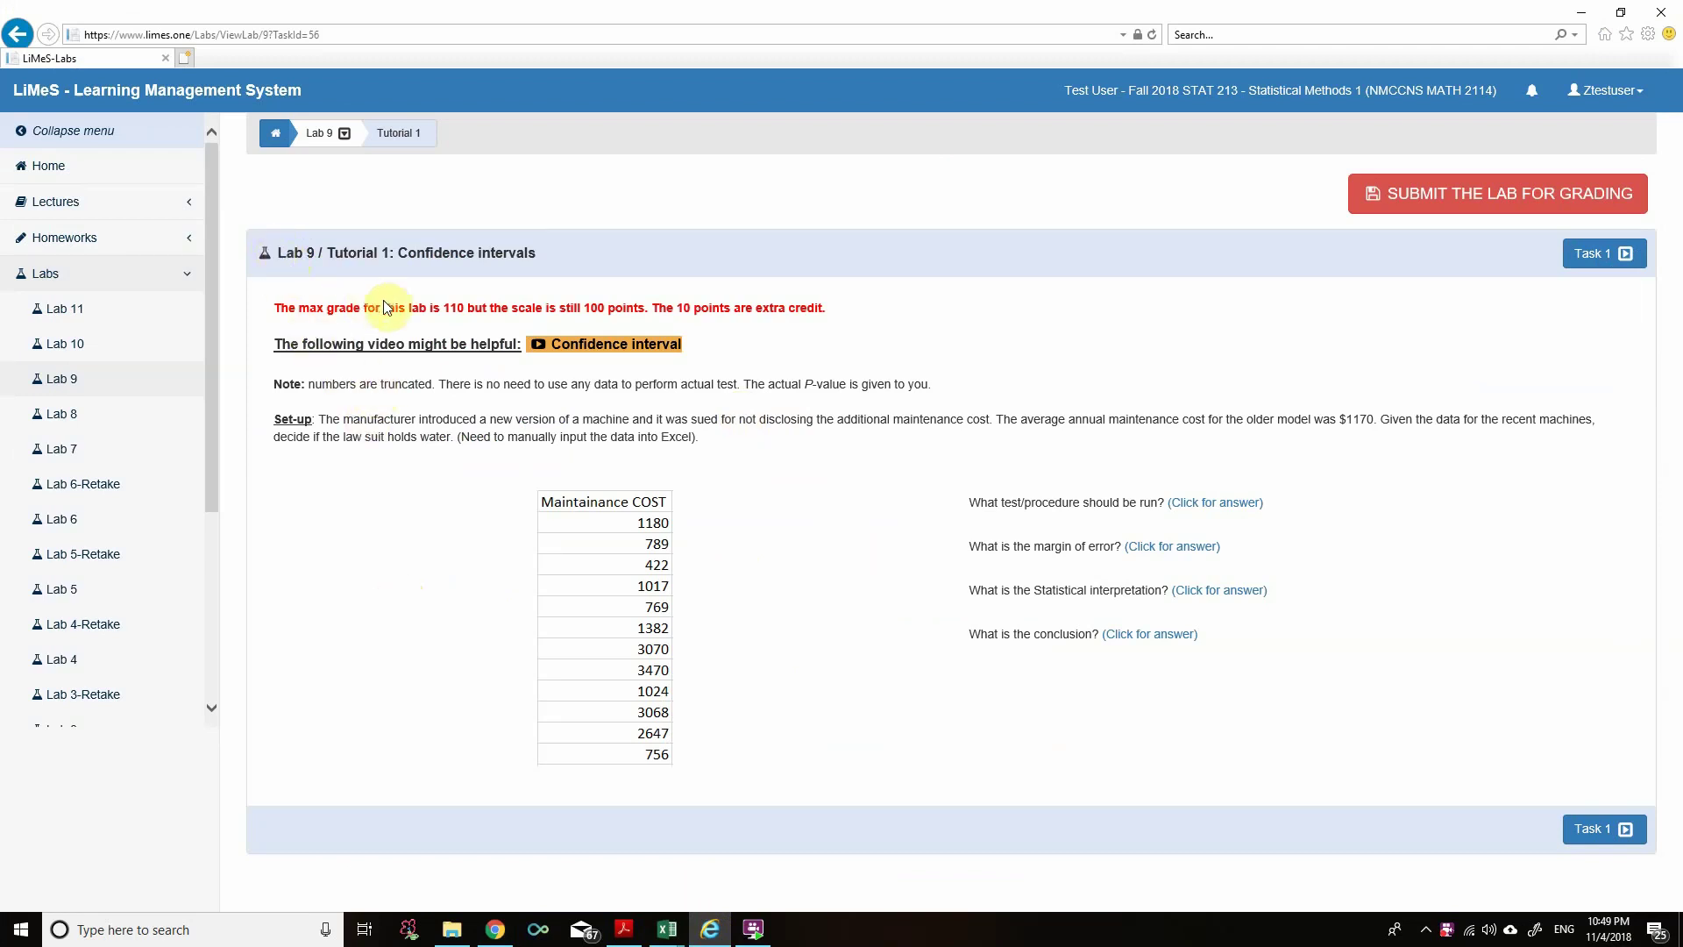
Step: Read the confidence intervals tutorial set-up, including the older model's average cost and the first question about the required procedure
drag(421, 249, 555, 242)
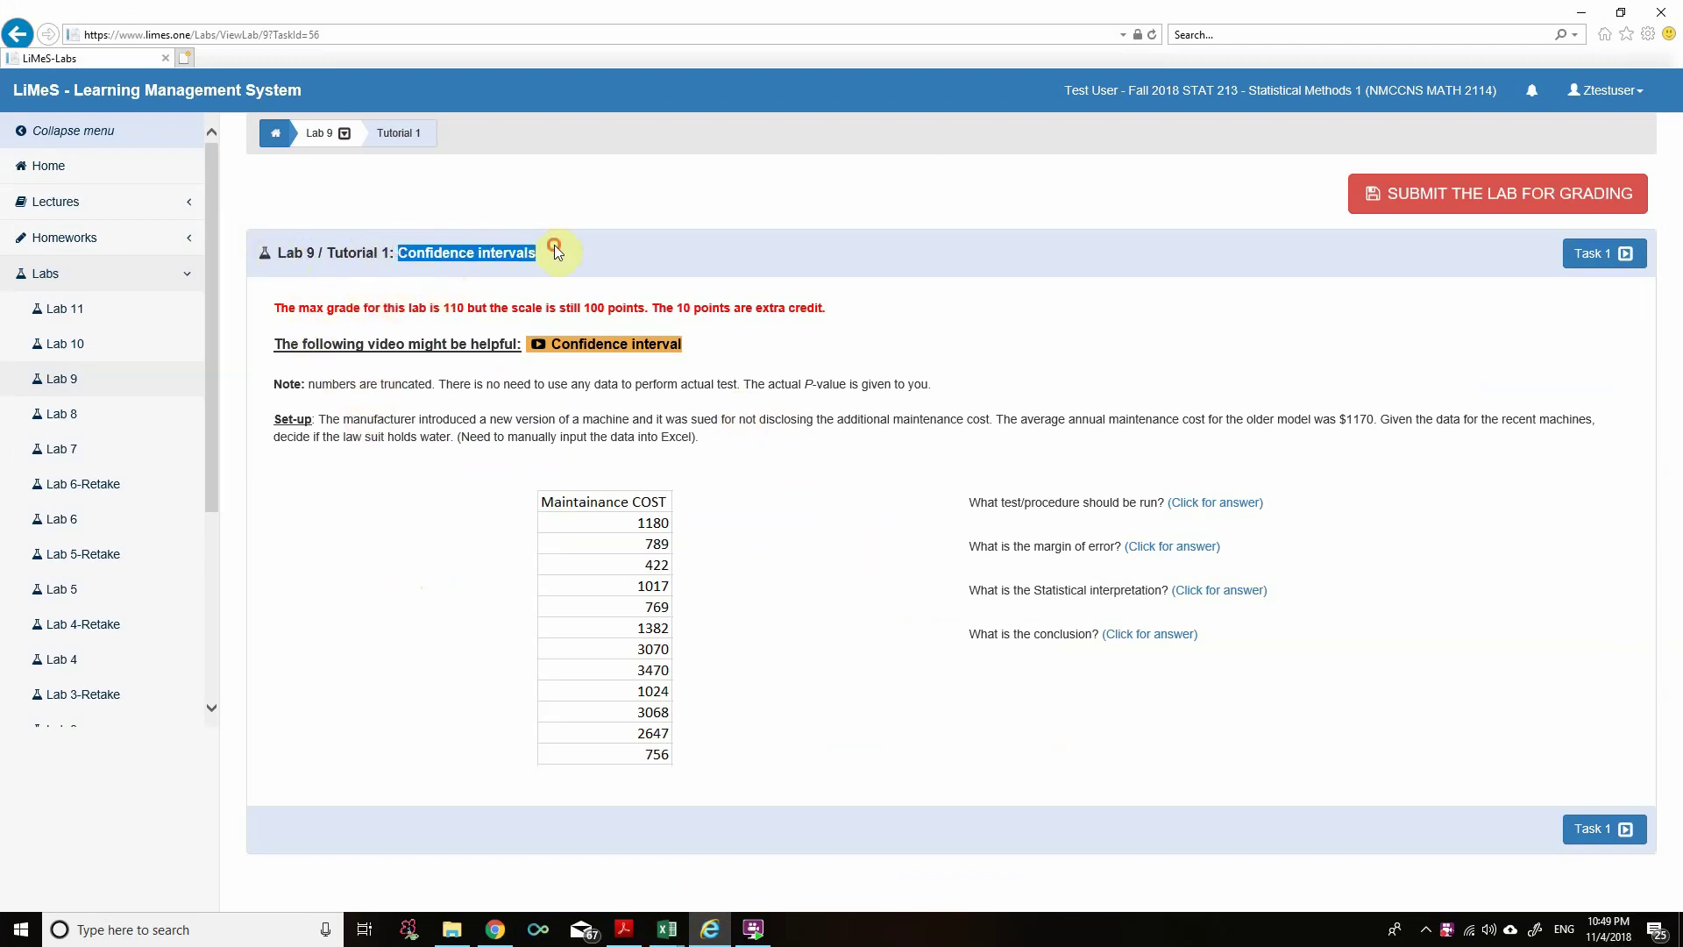
click(383, 497)
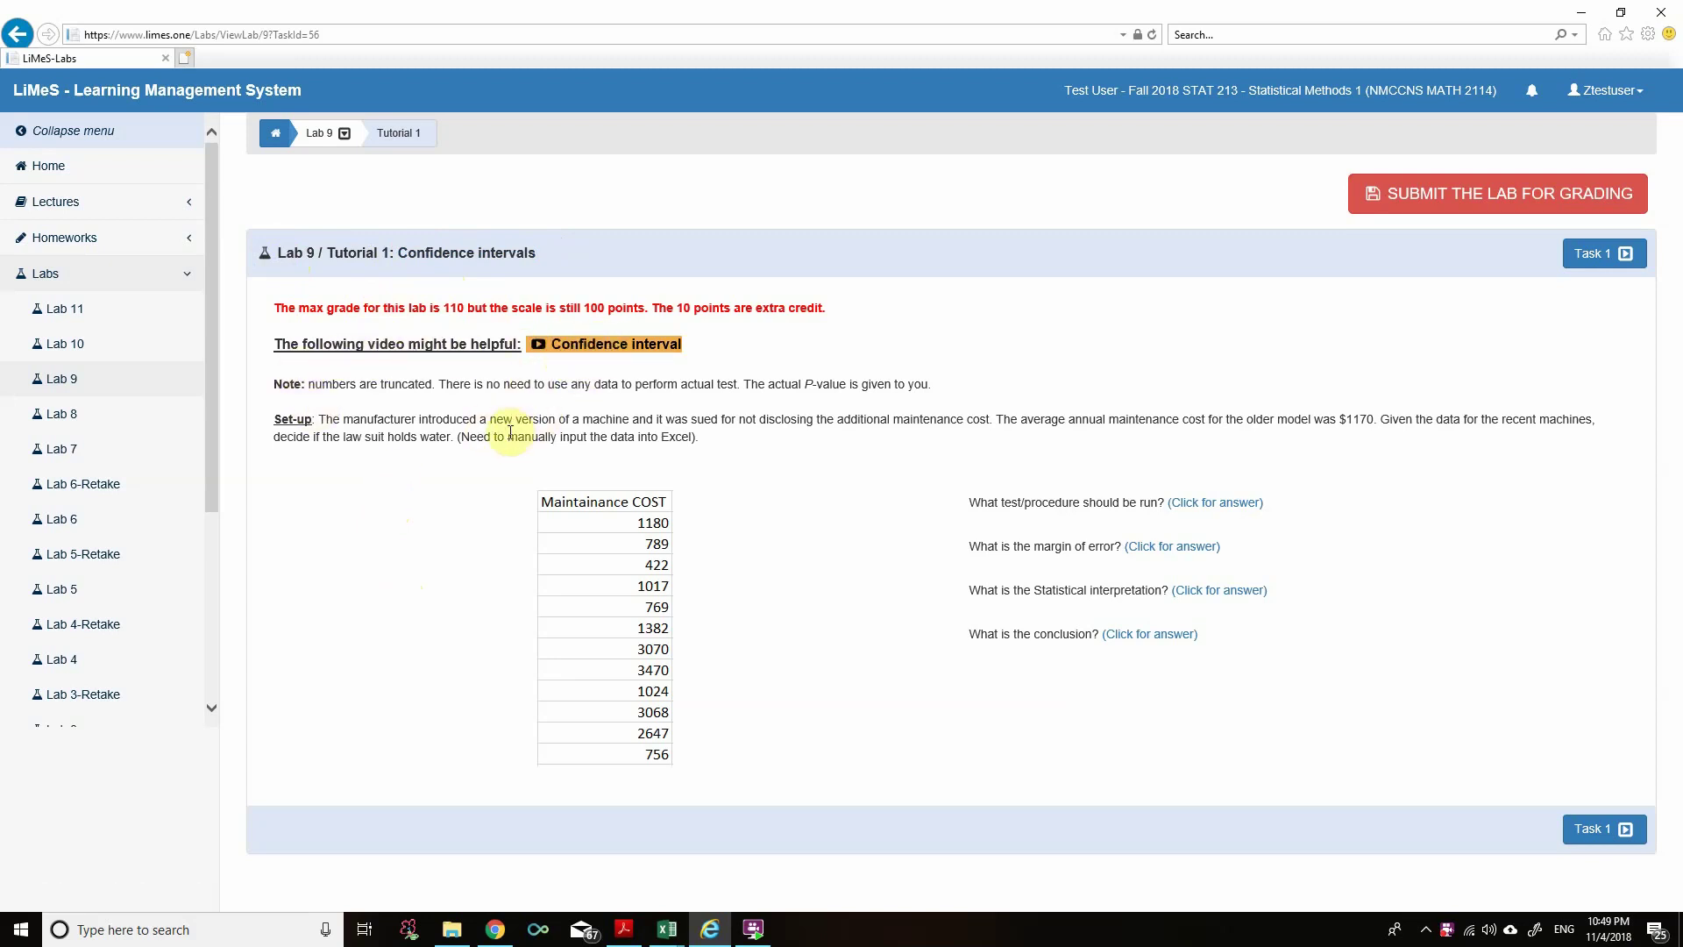
drag(319, 418, 1588, 420)
click(1372, 474)
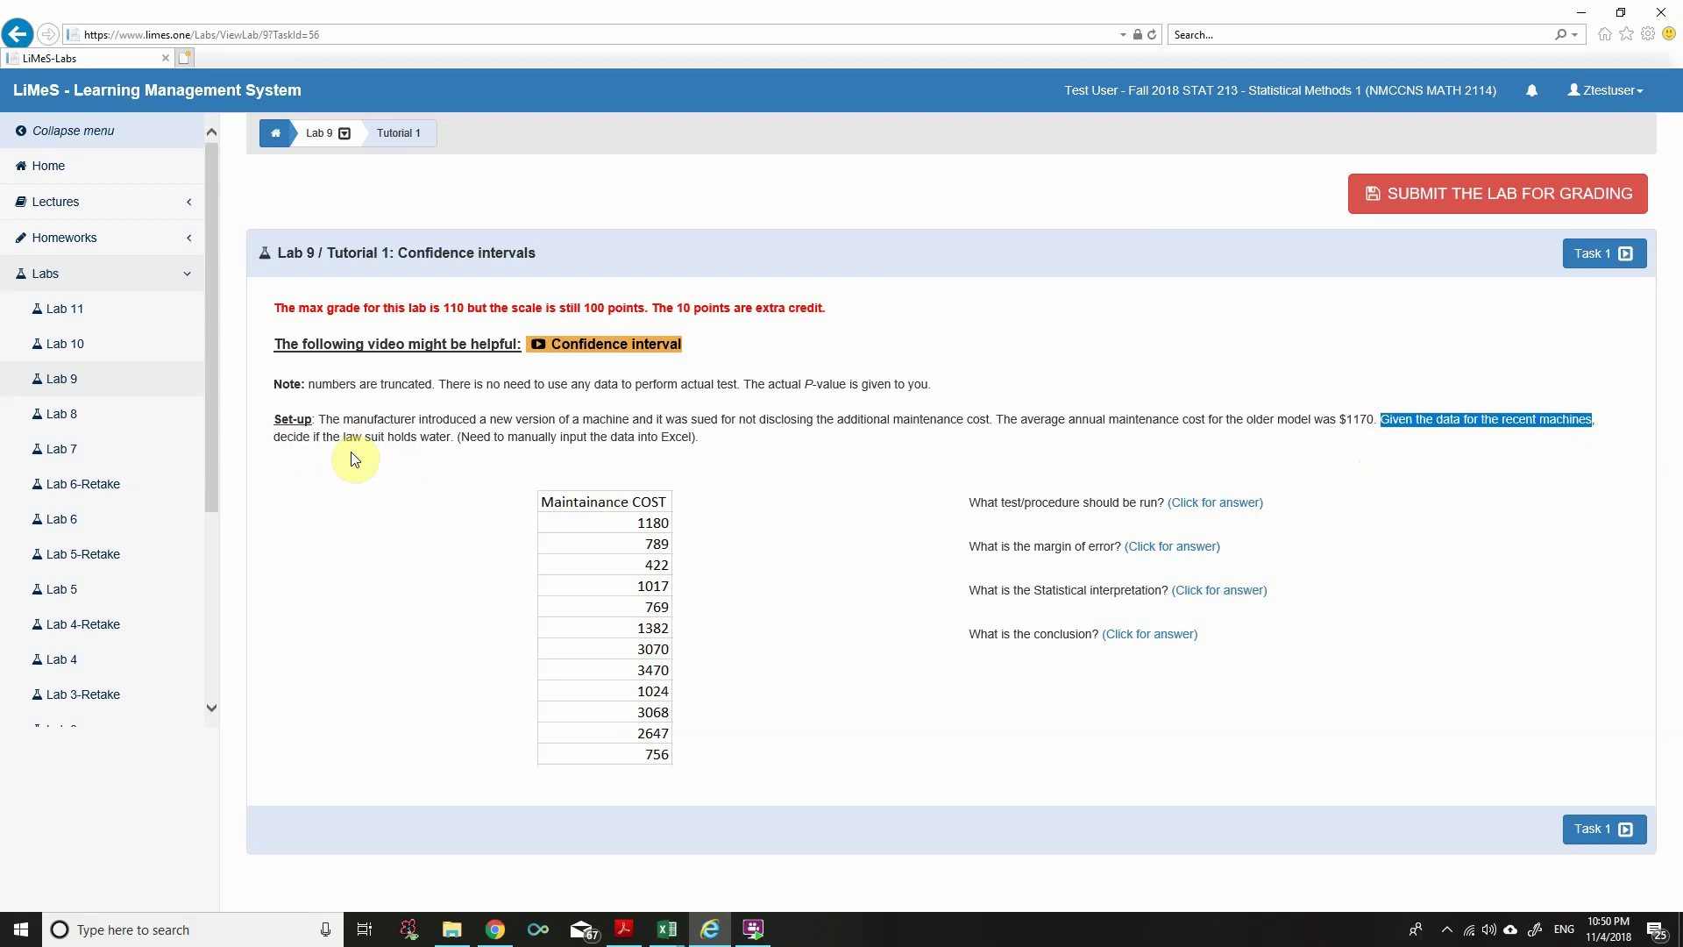
drag(967, 502, 1164, 503)
click(883, 537)
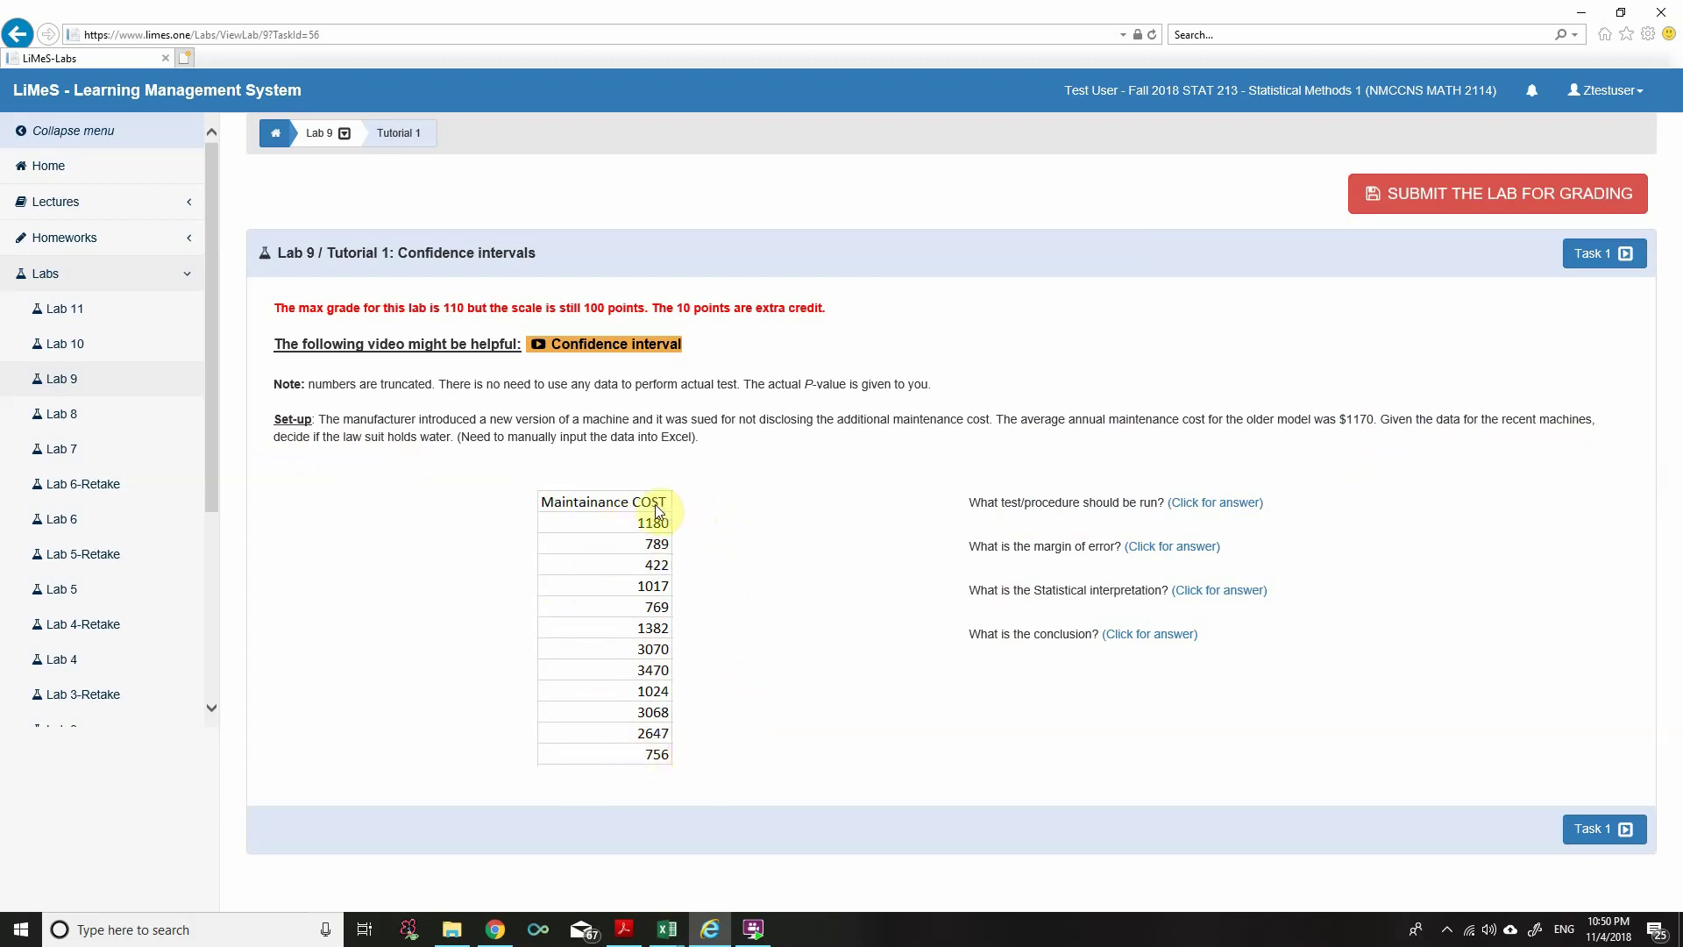
double_click(1341, 420)
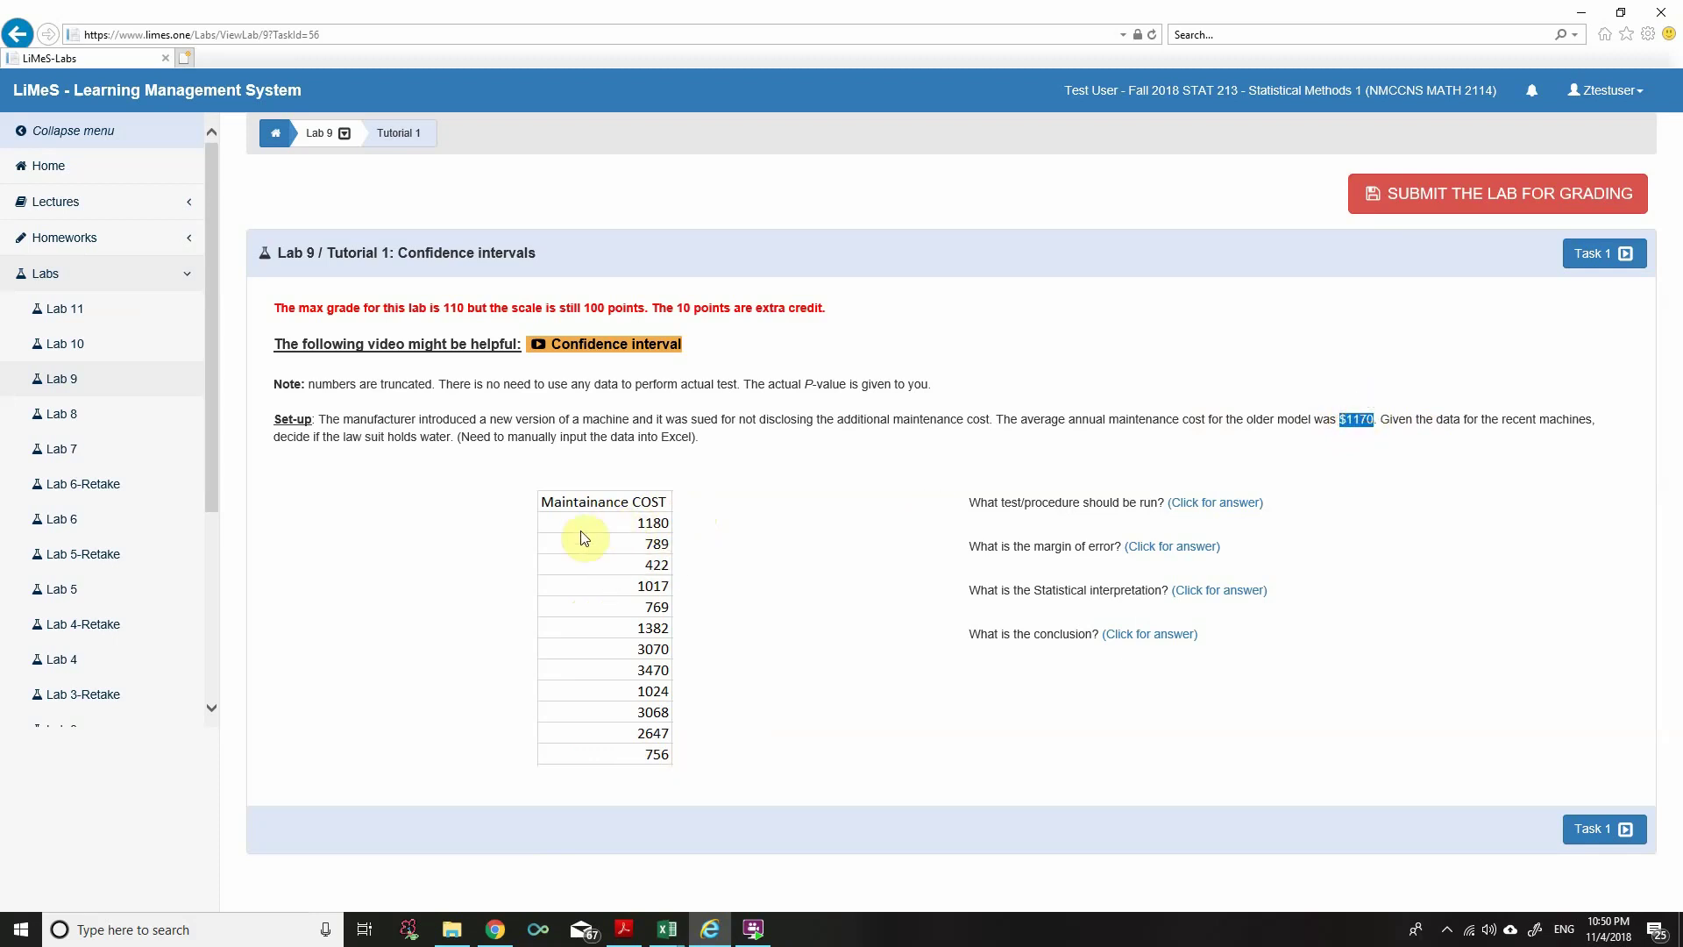
click(1357, 419)
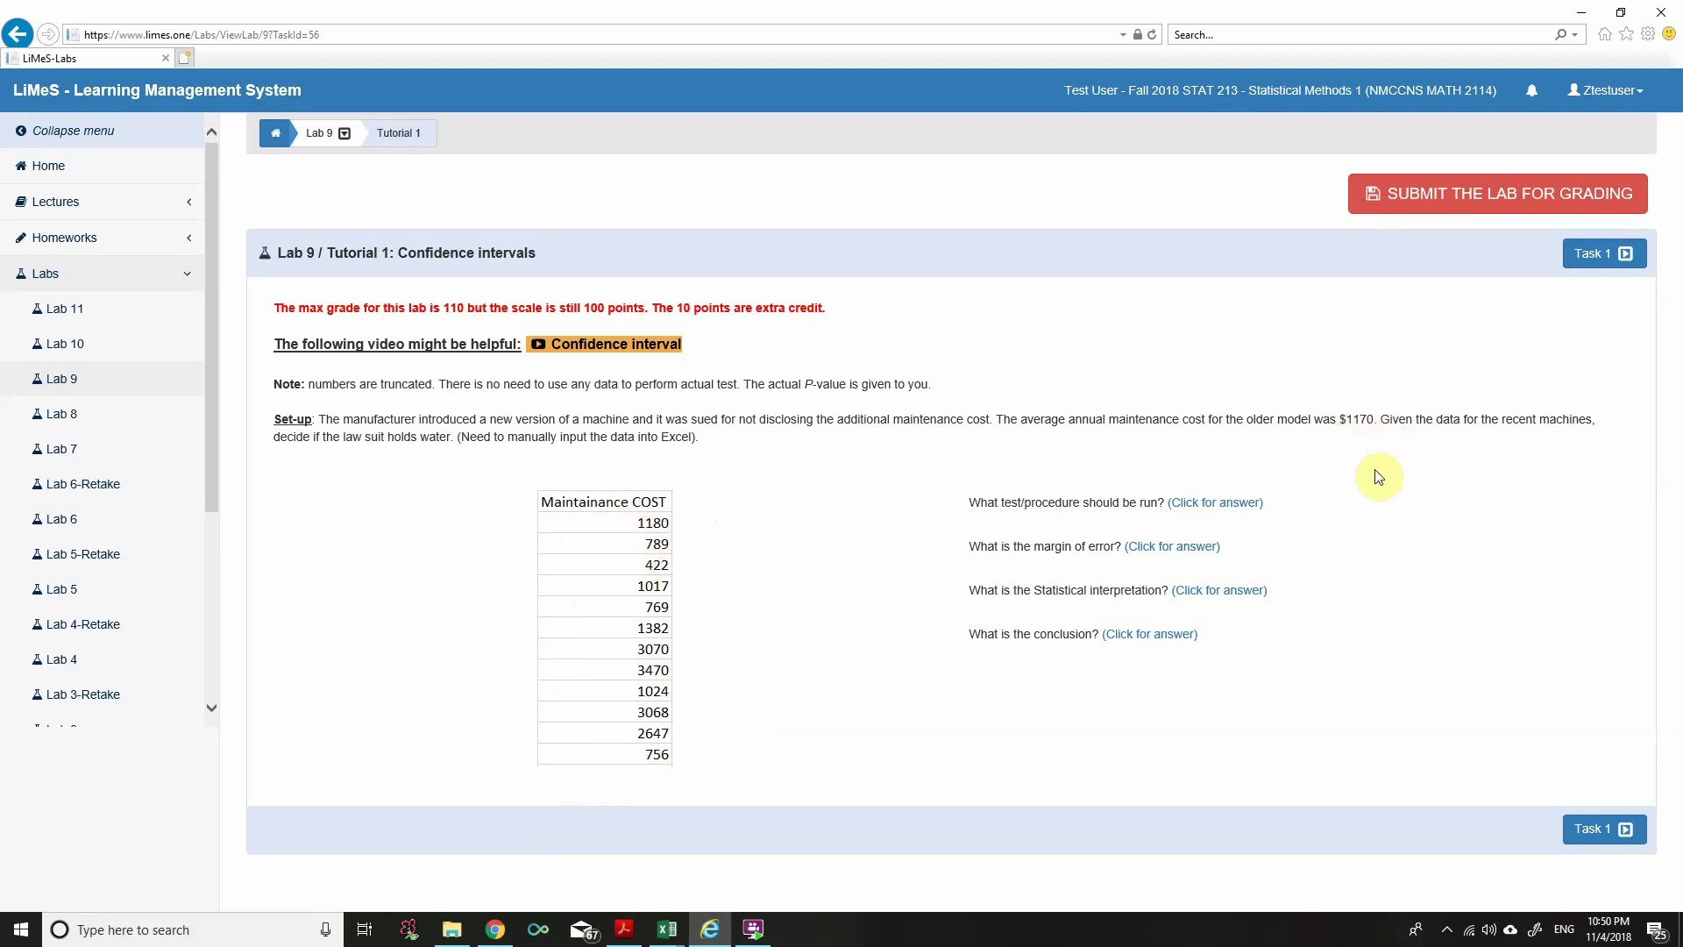
double_click(1342, 420)
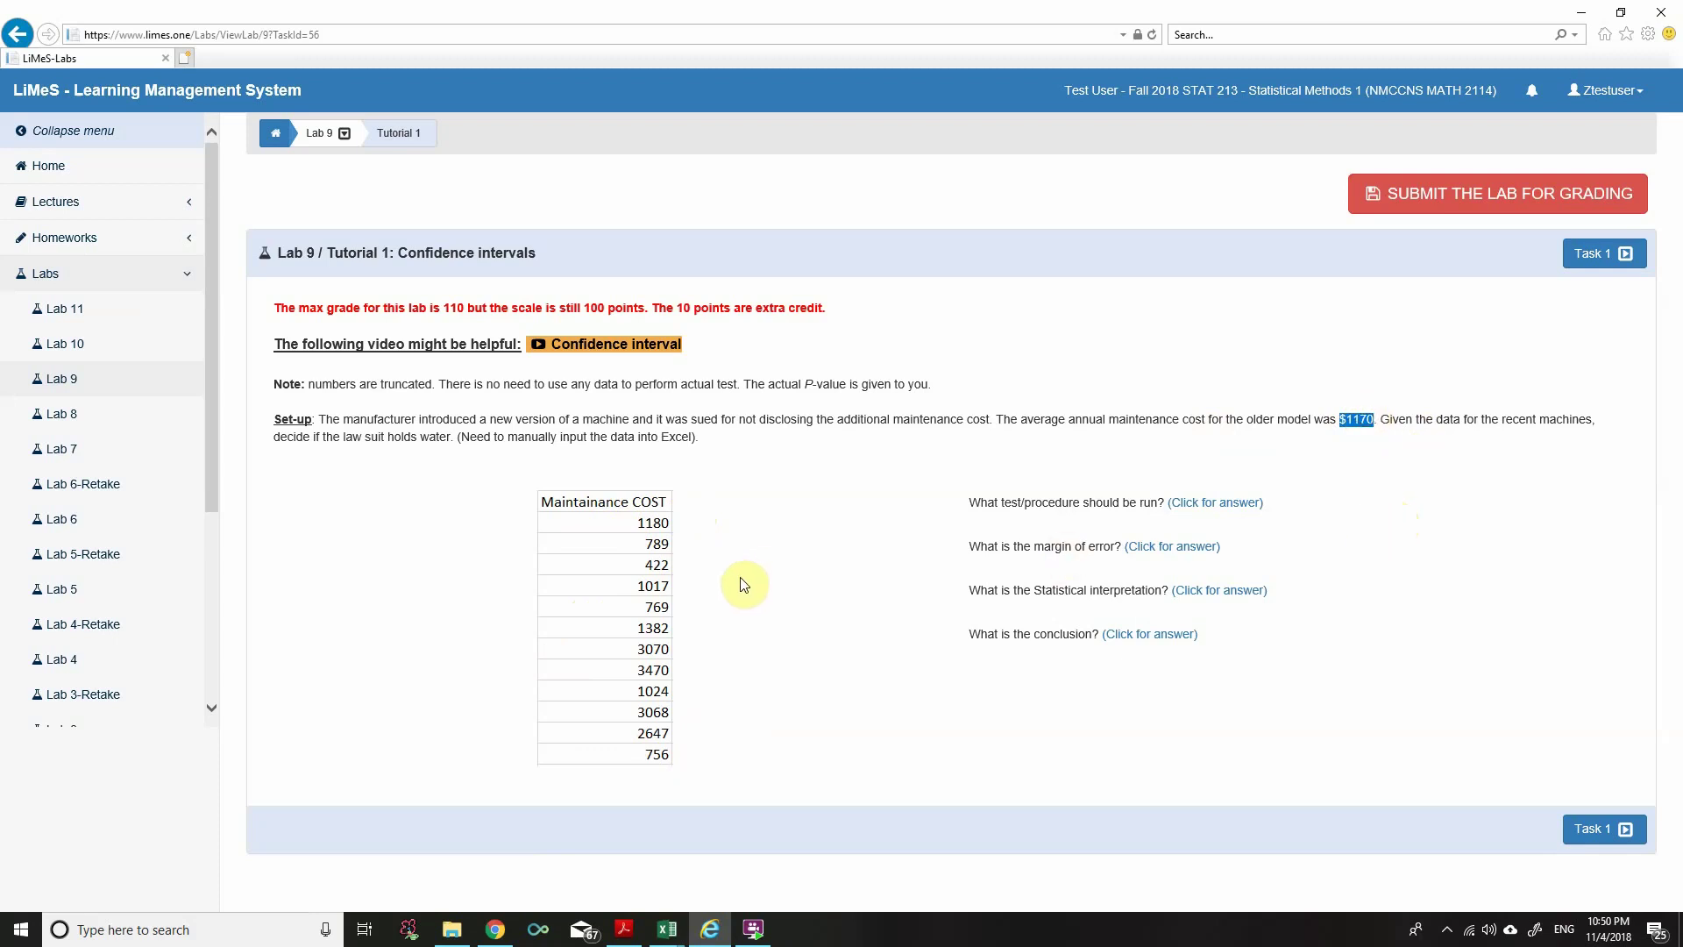
Step: Reveal and read the tutorial answers on the procedure to run, the margin of error and the statistical interpretation
click(1205, 502)
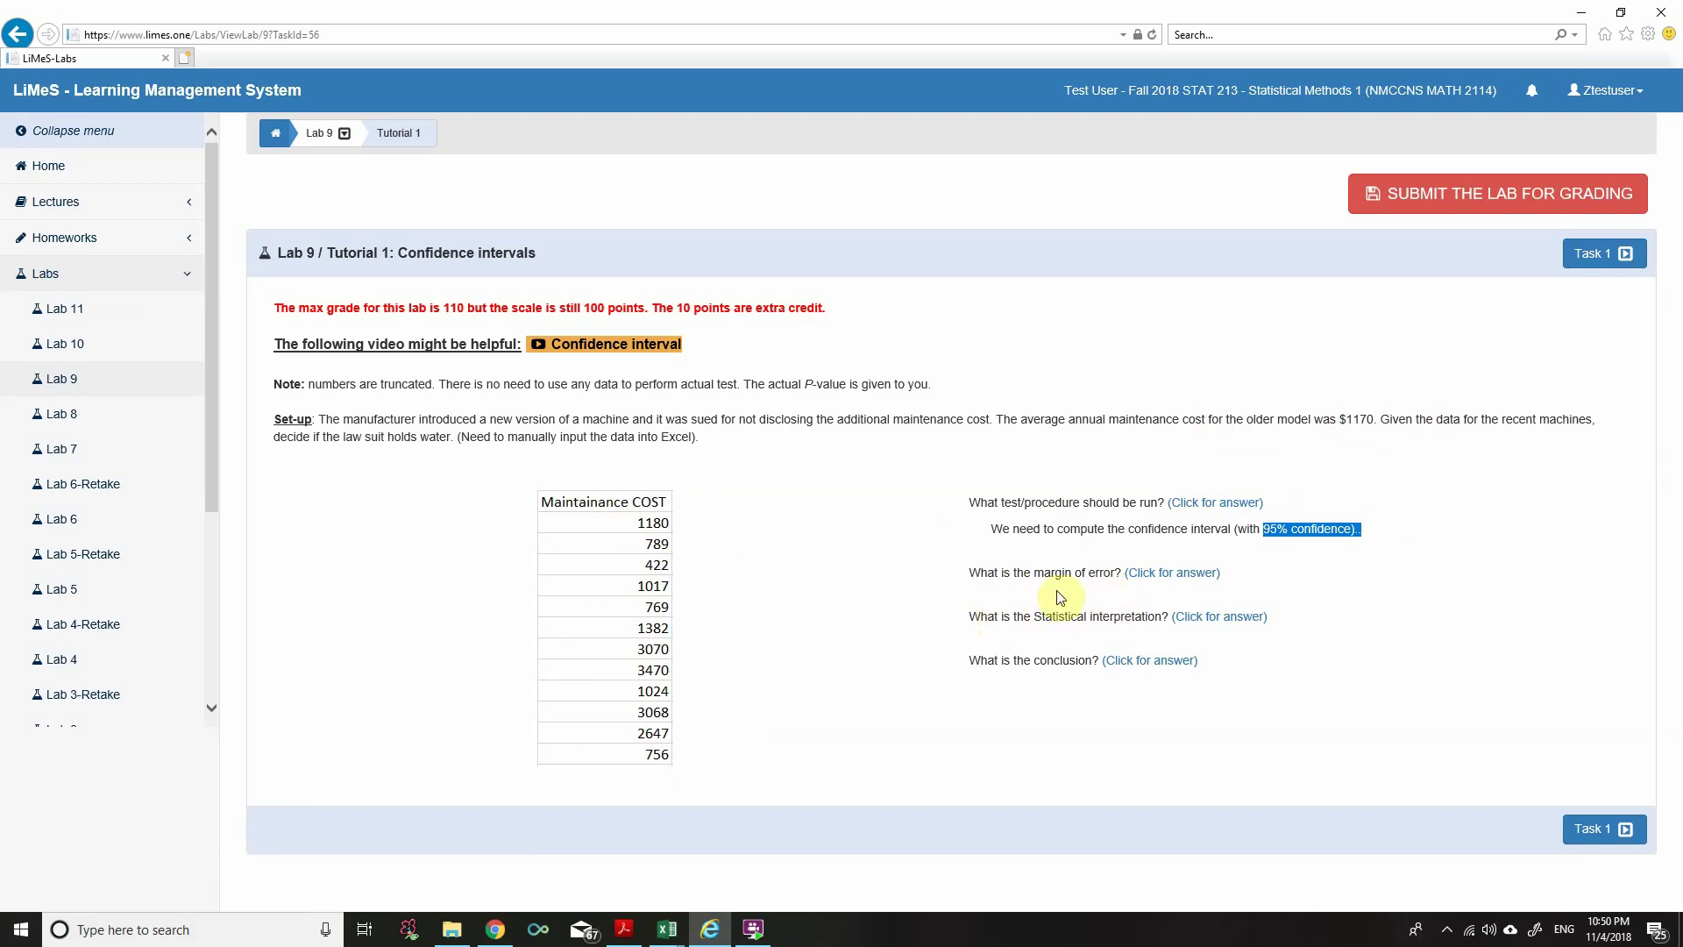
click(1172, 572)
drag(1482, 618, 1533, 620)
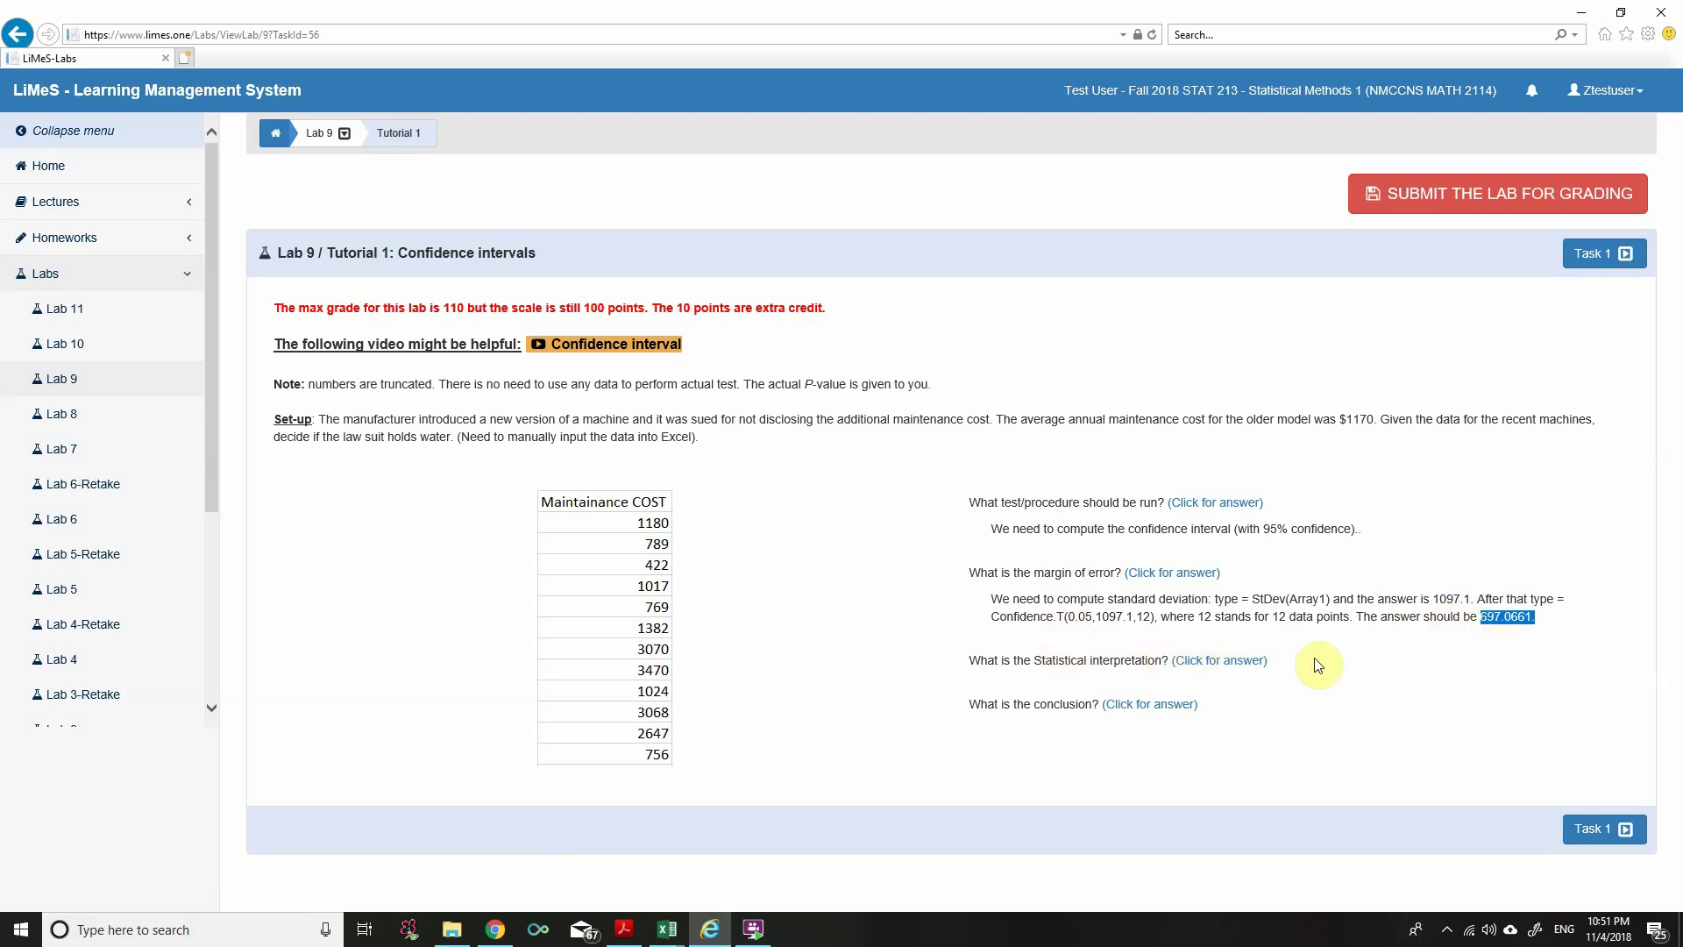
click(1212, 662)
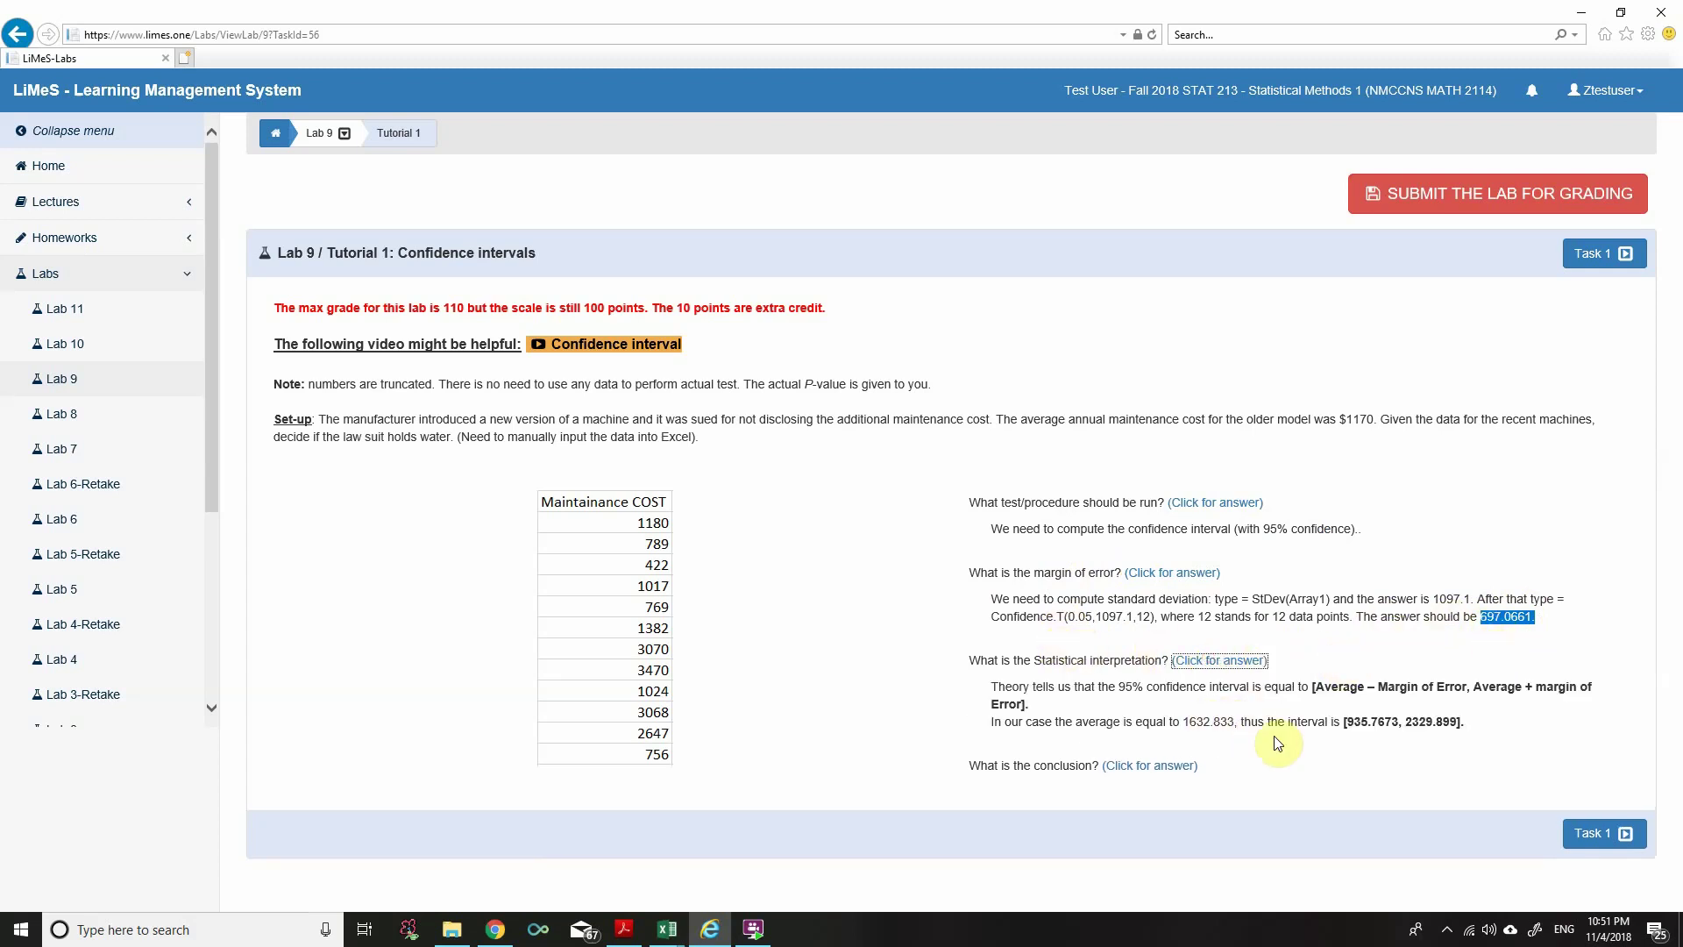
drag(1345, 724, 1456, 722)
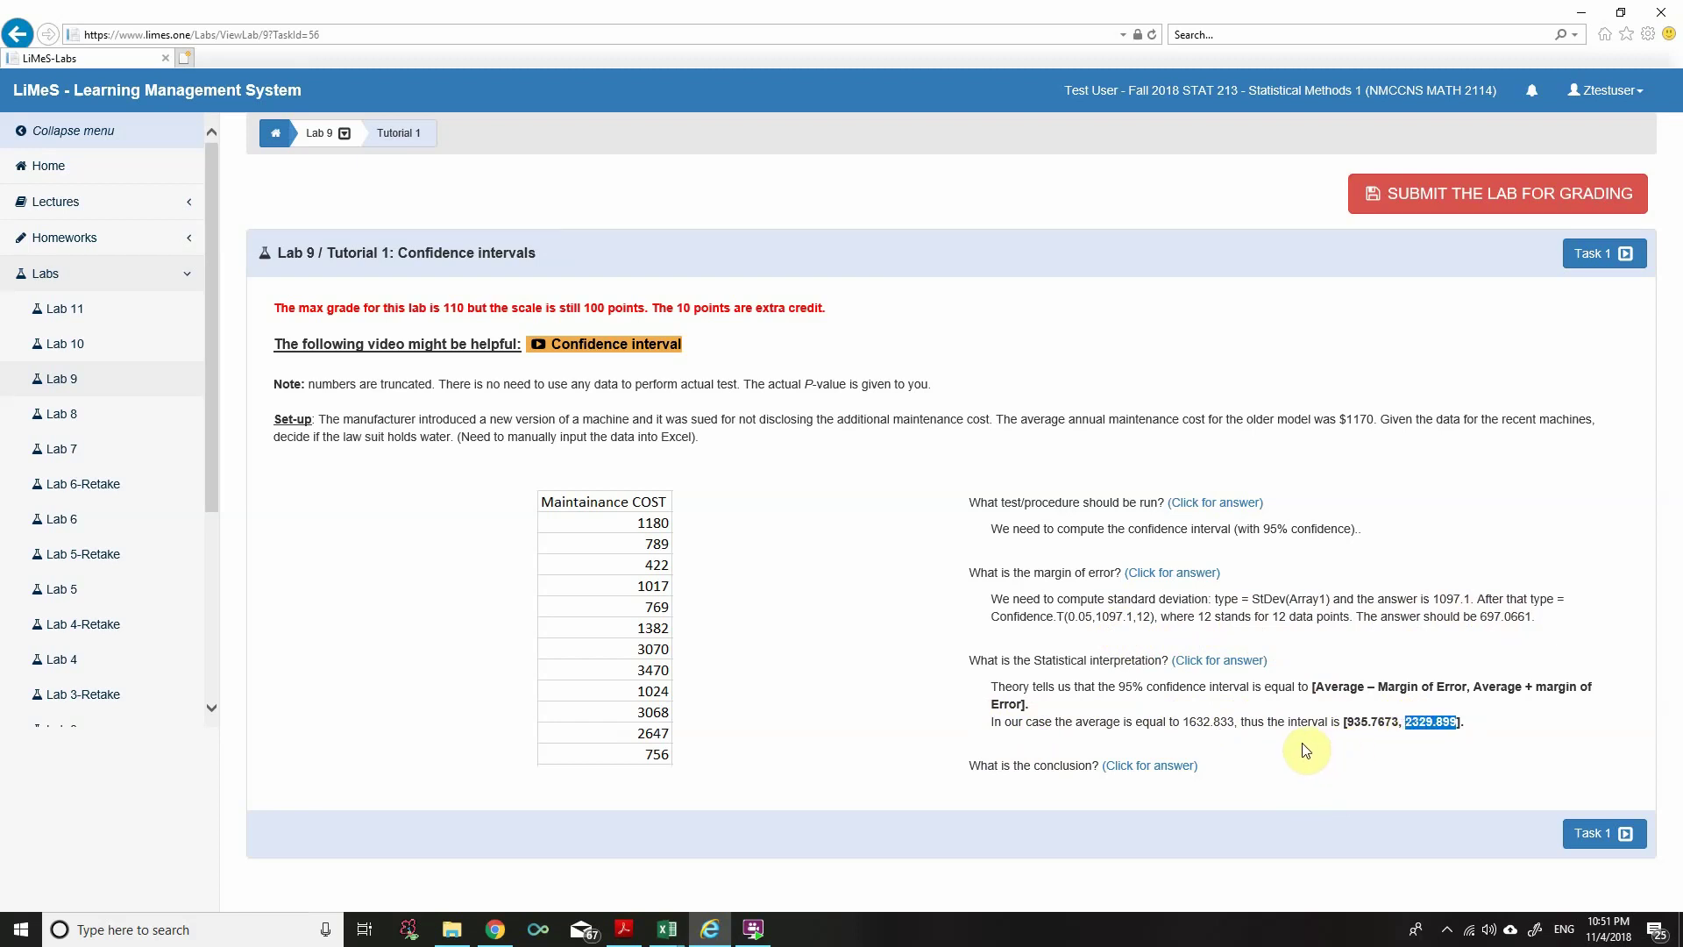
Step: Reveal the tutorial's conclusion answer and read its reasoning about the older models' average and the interval
click(1160, 768)
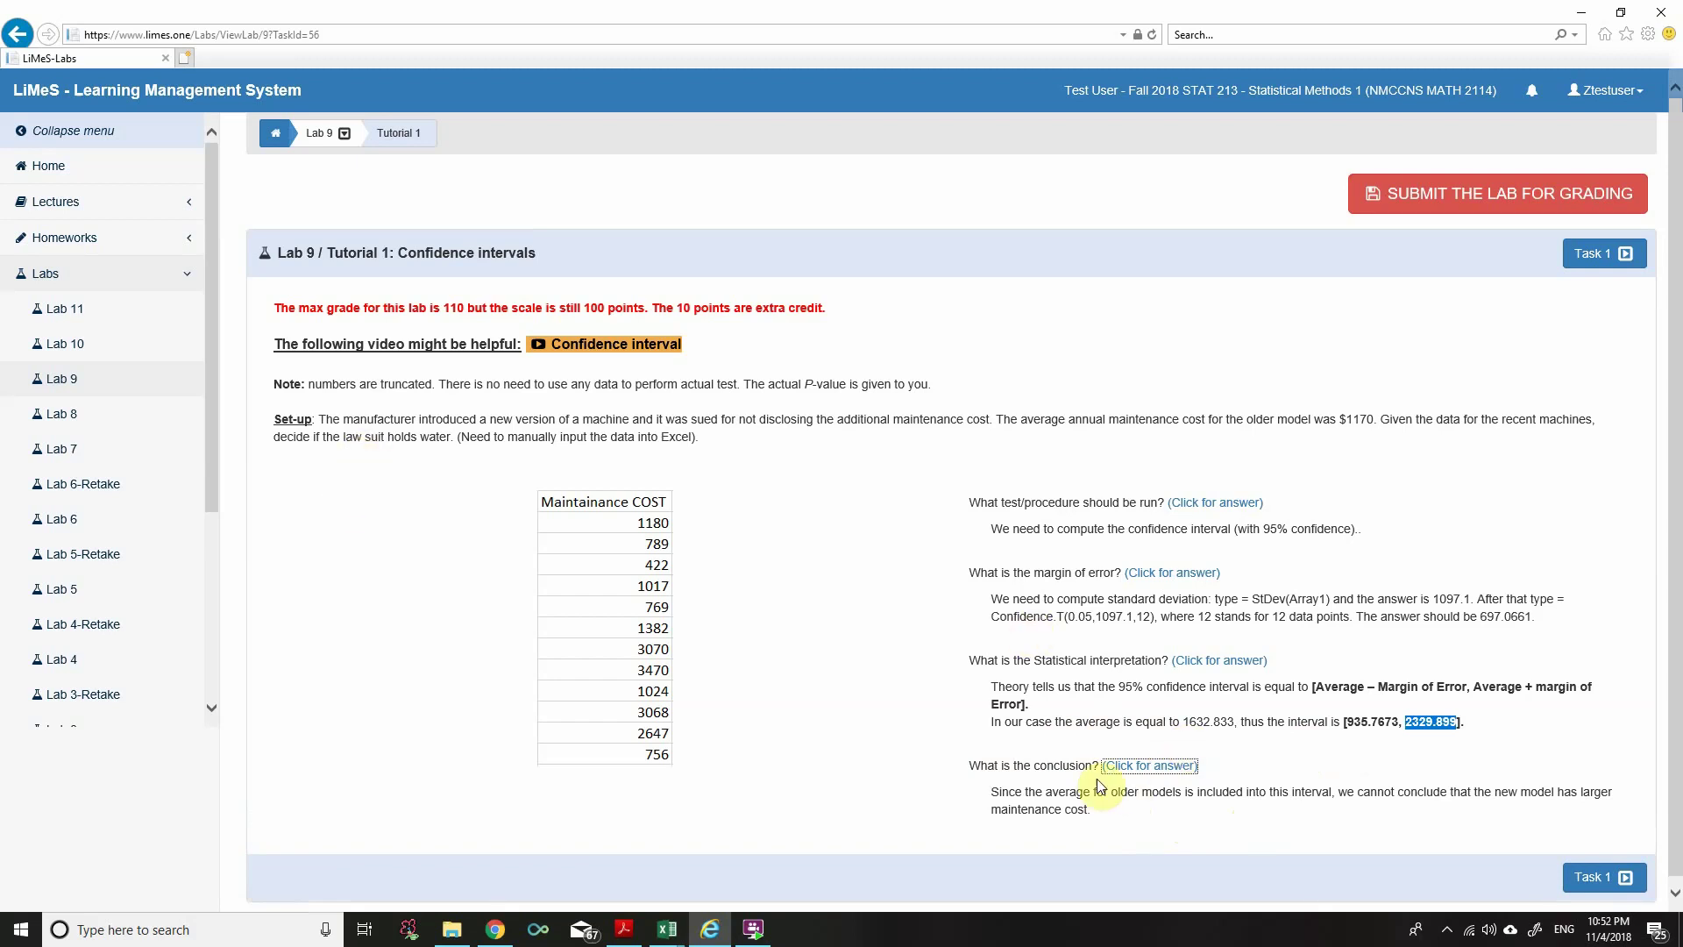
drag(1041, 791, 1321, 788)
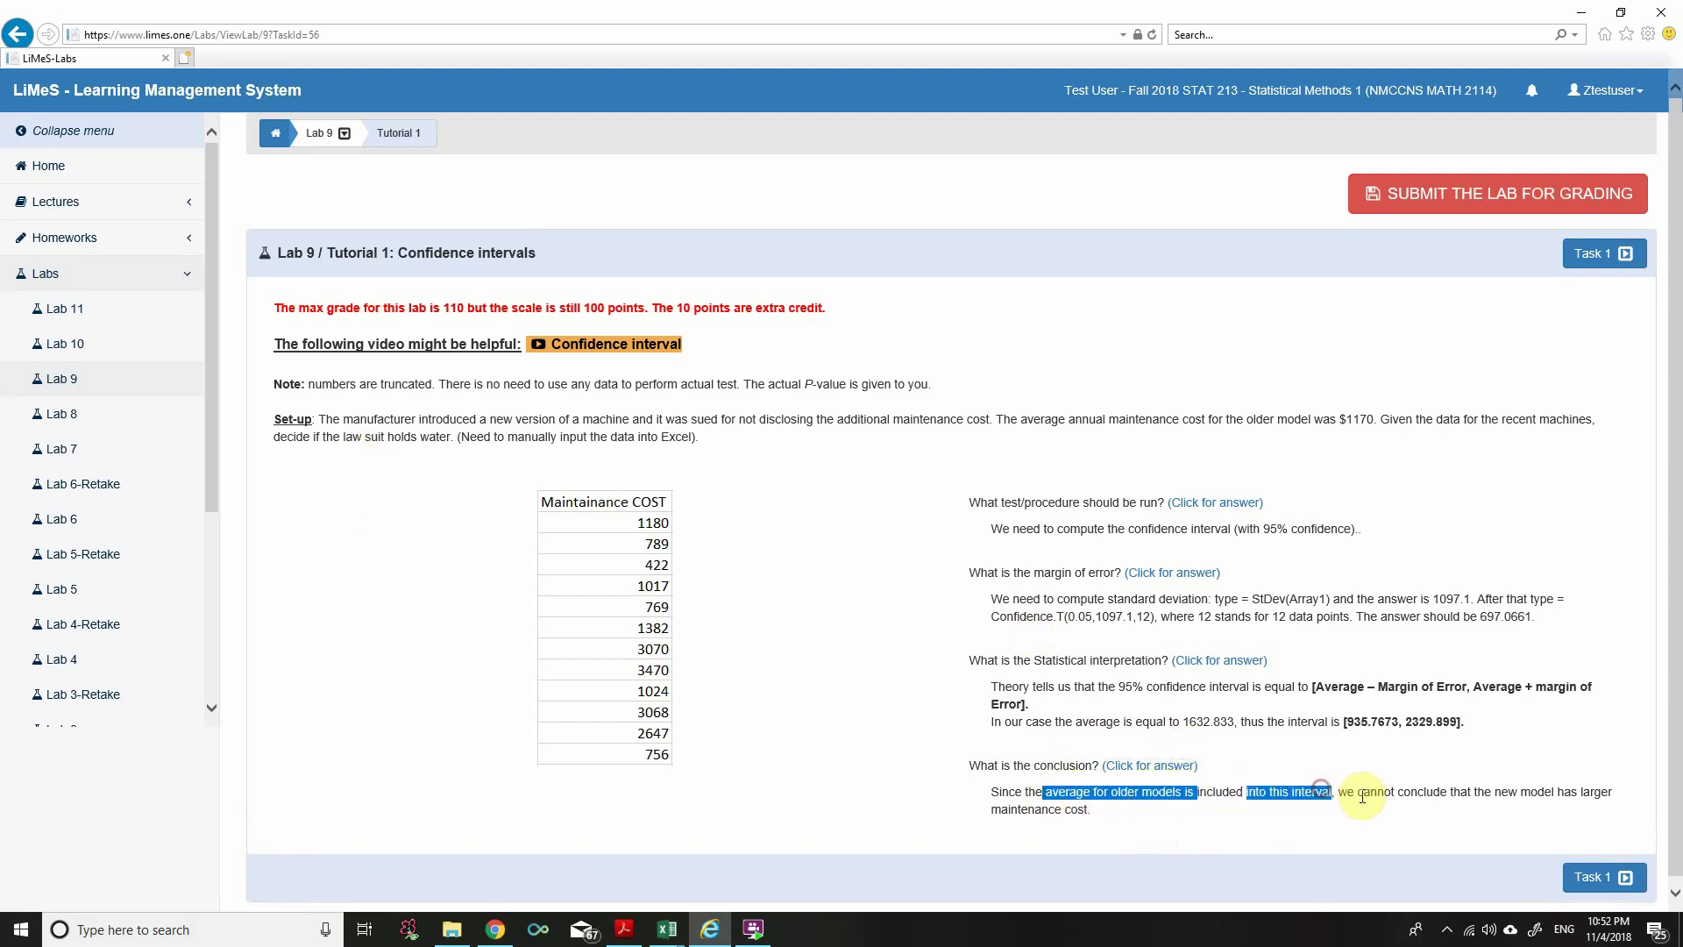
drag(1339, 791, 1613, 791)
drag(991, 810, 1115, 819)
click(1243, 818)
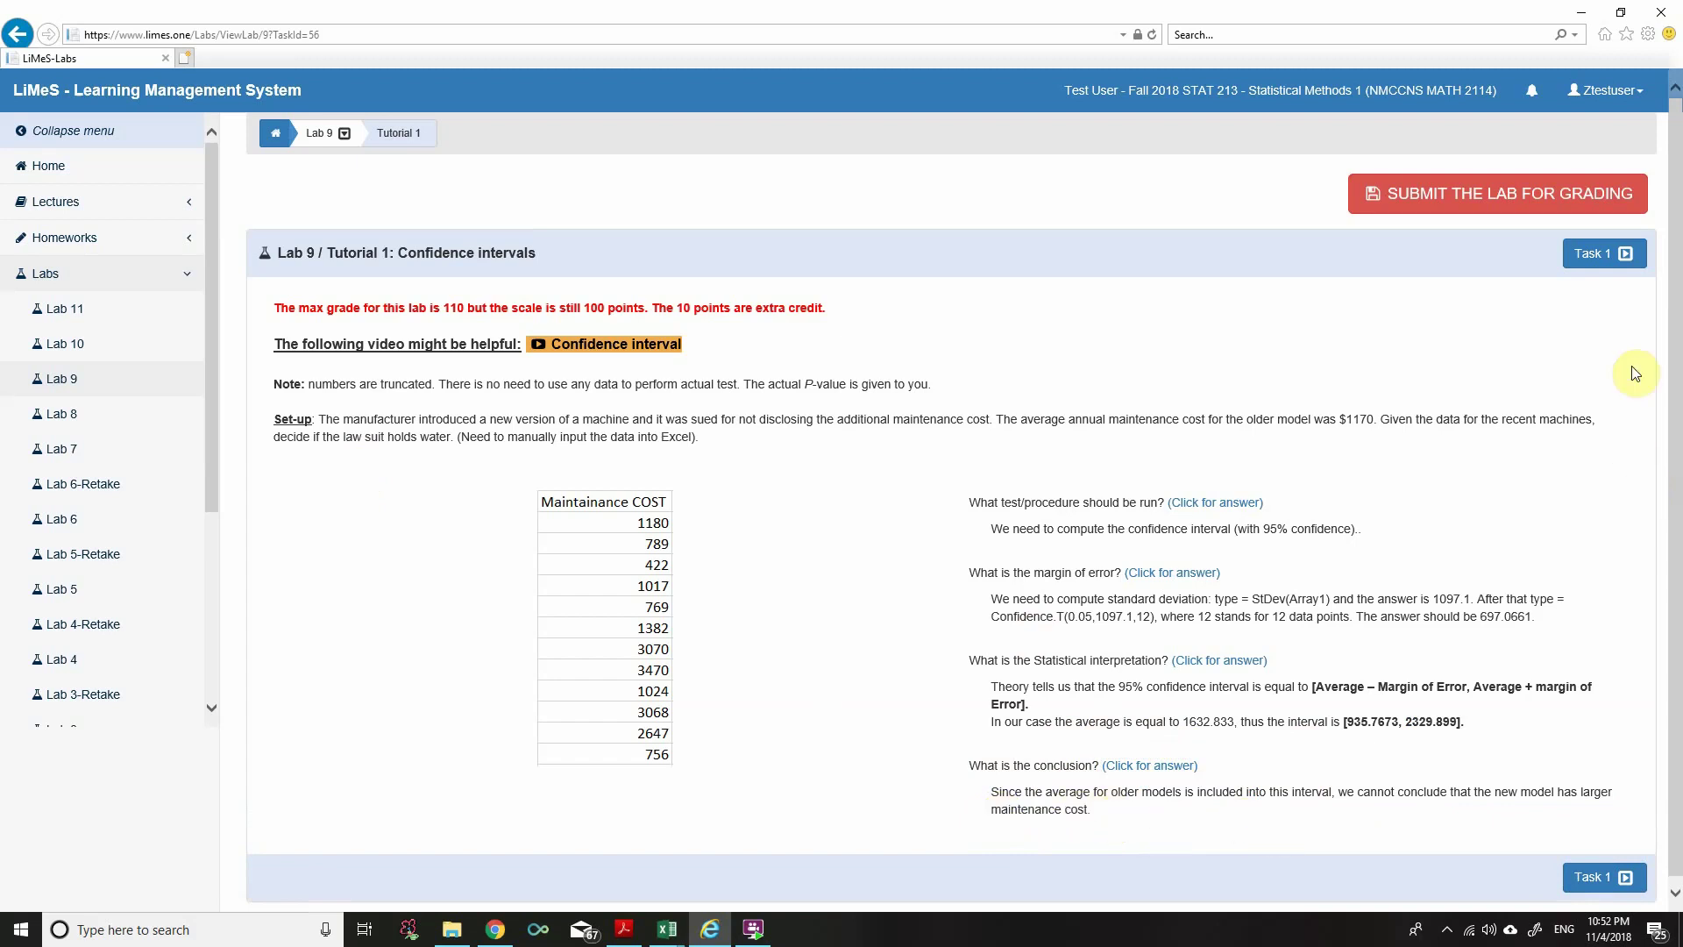
Step: Open Task 1 of Lab 9 and read the instruction on the P-value and confidence level for all procedures
click(1602, 253)
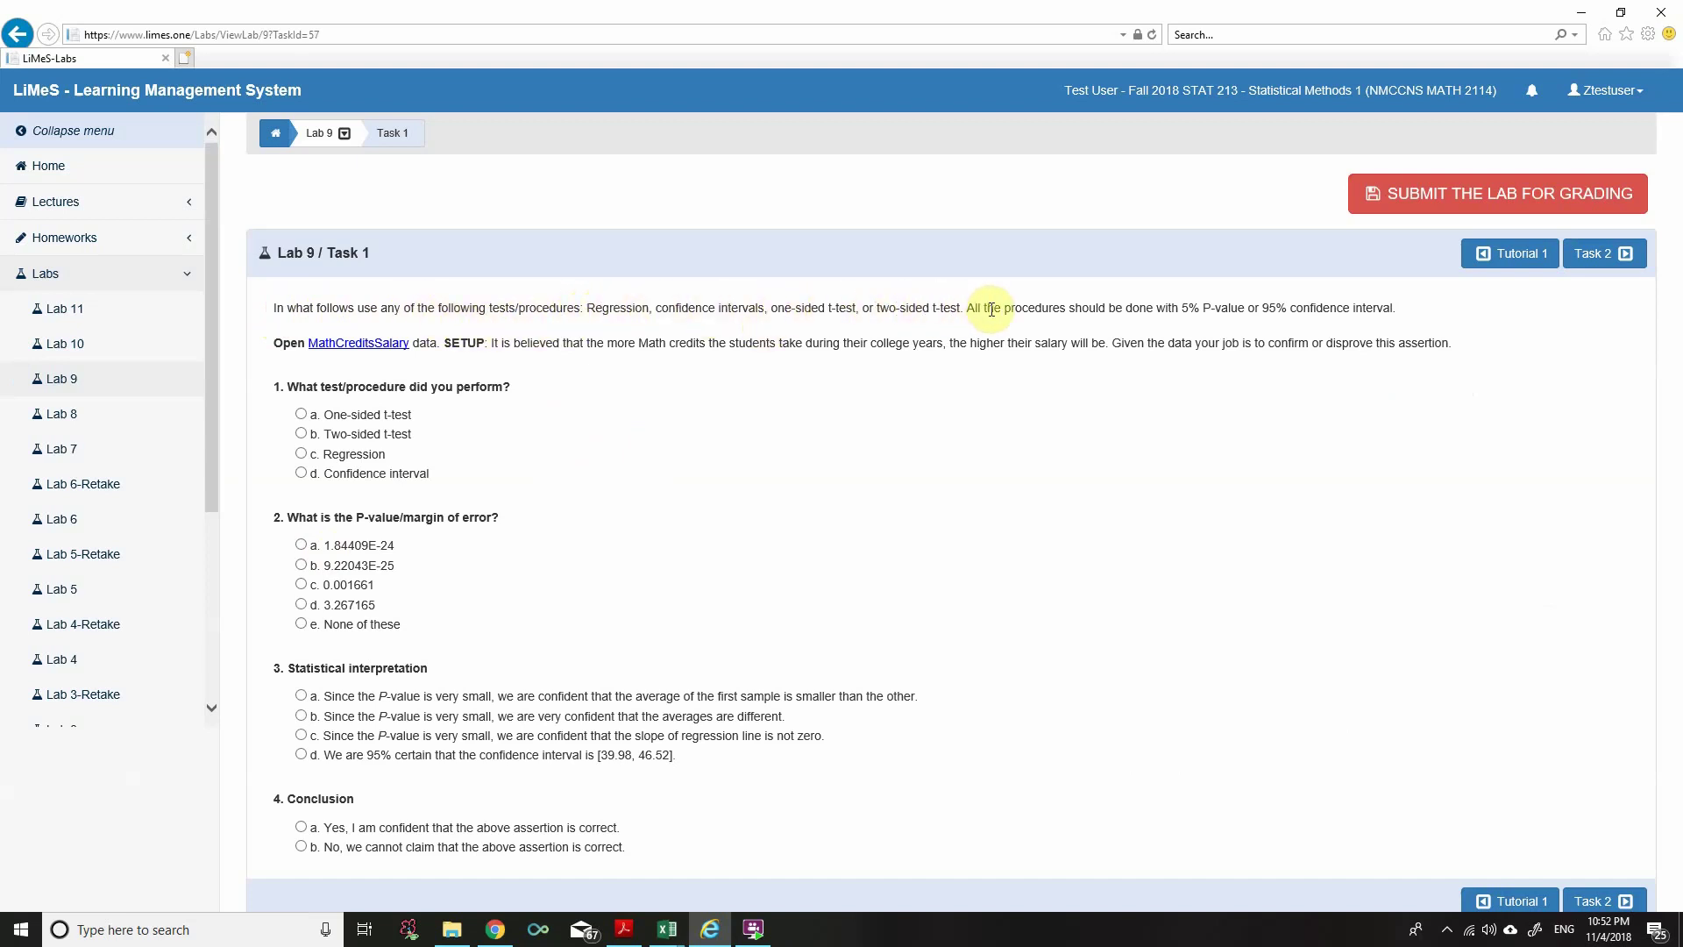
drag(970, 308, 1406, 306)
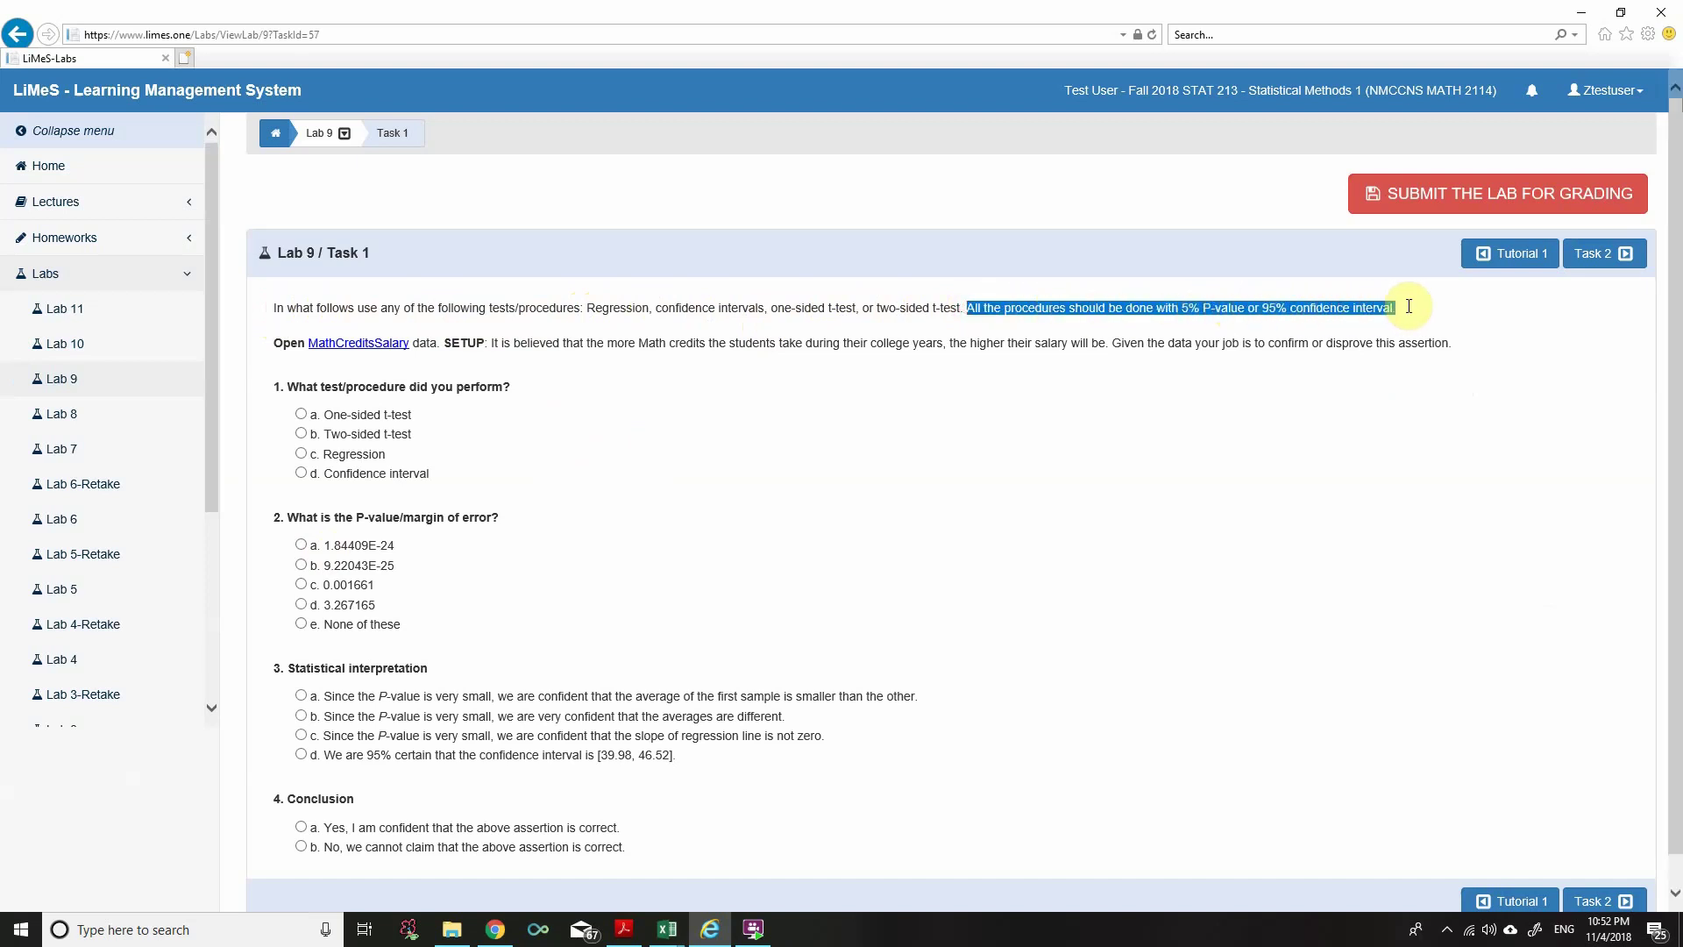
click(1052, 485)
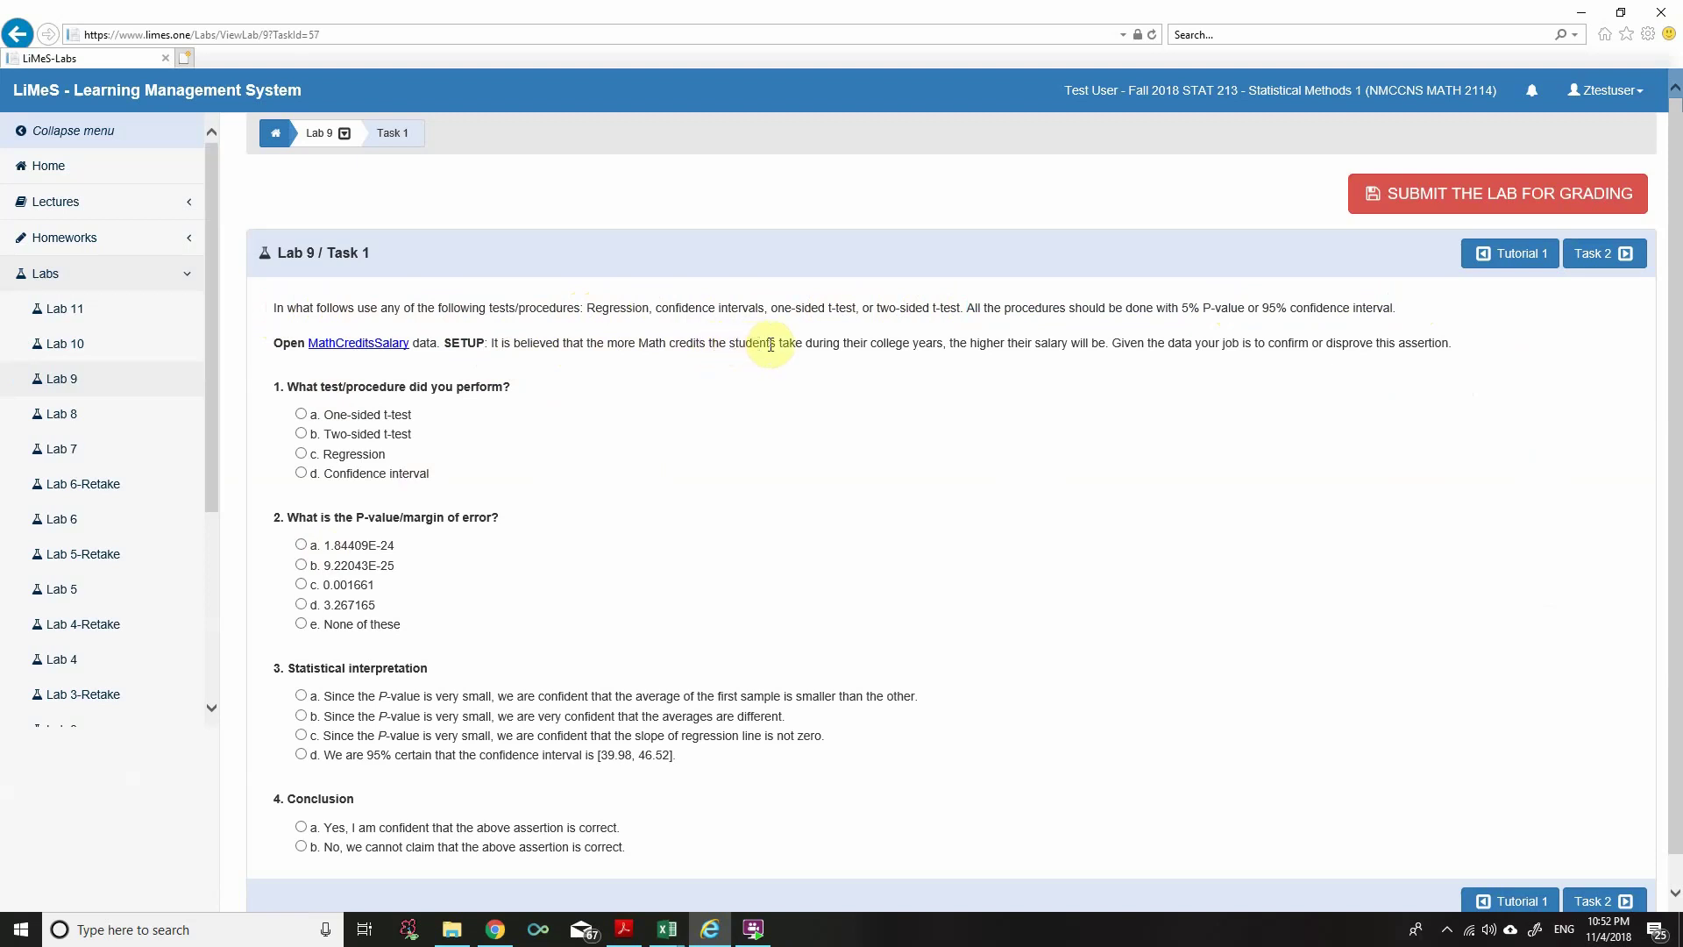
Step: Examine the Task 1 set-up statement relating the number of Math credits to the students' salary
drag(956, 344, 1105, 346)
click(761, 438)
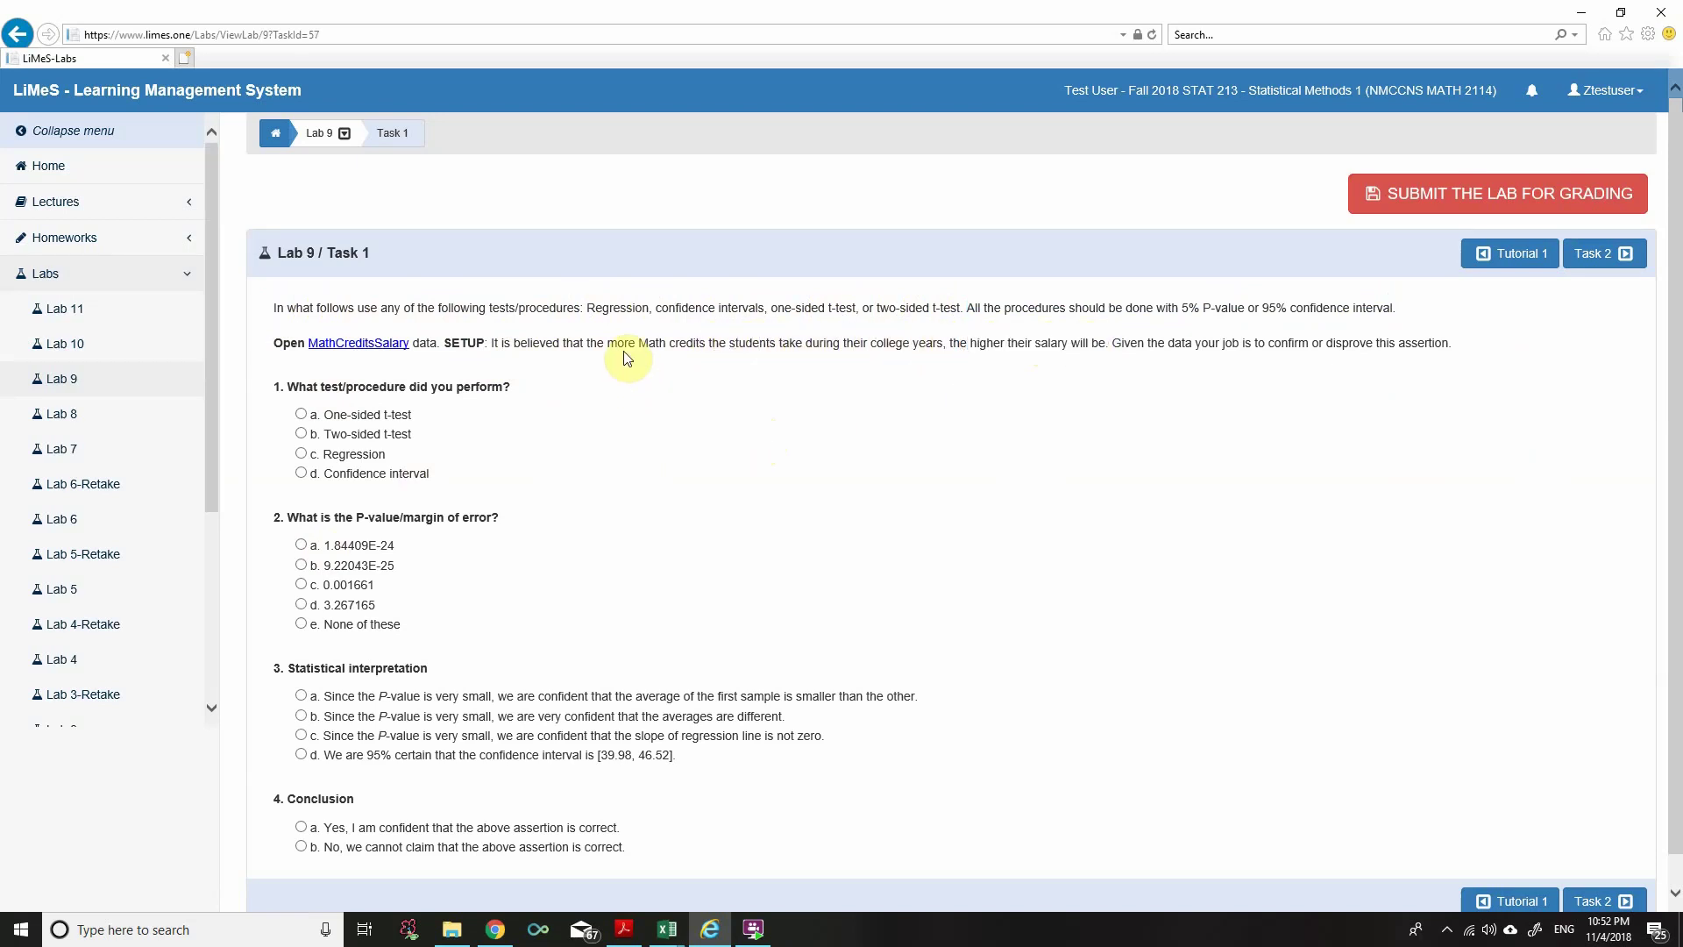
drag(624, 344, 699, 343)
drag(961, 344, 1092, 343)
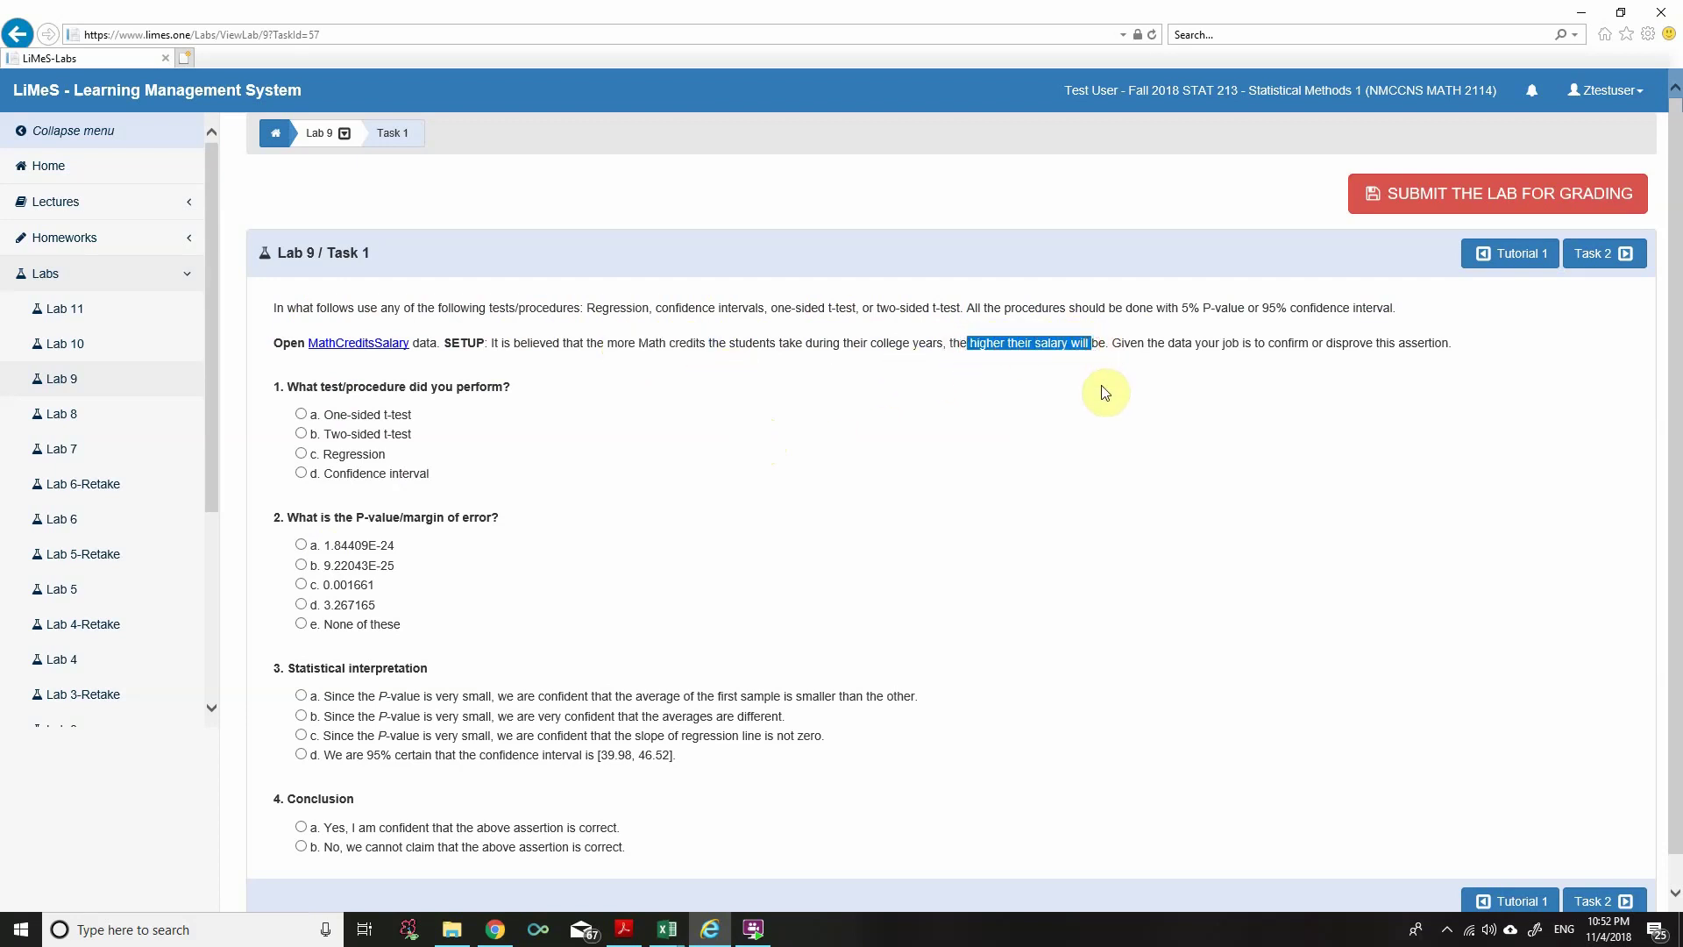
click(1101, 385)
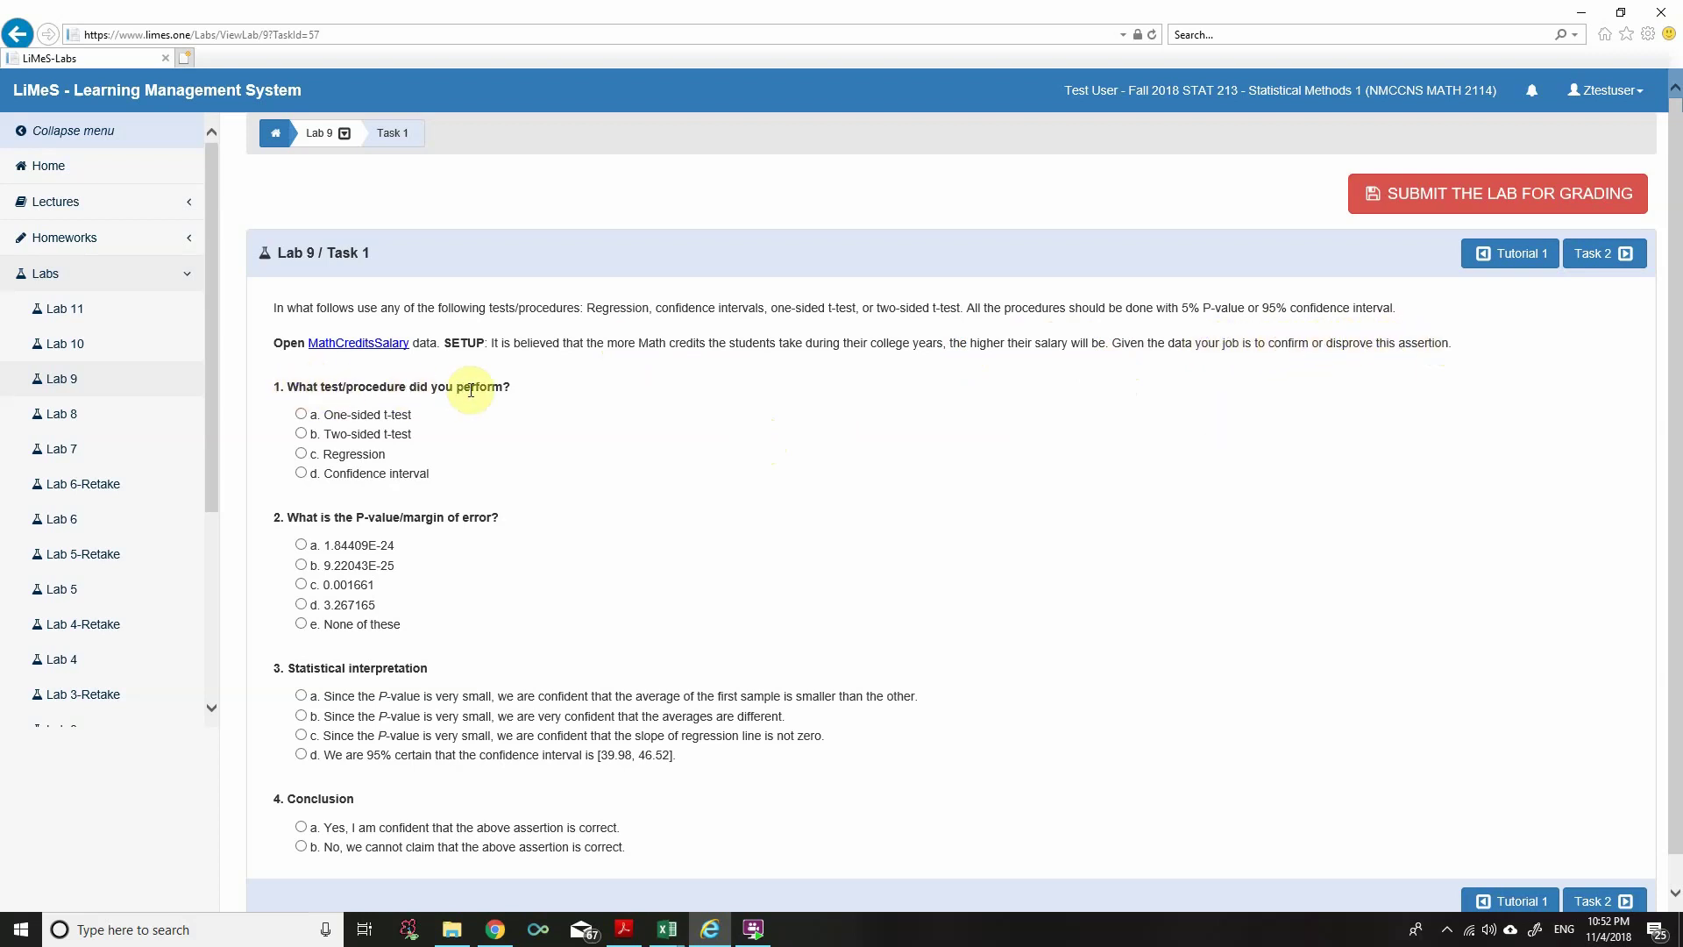
drag(608, 343, 708, 344)
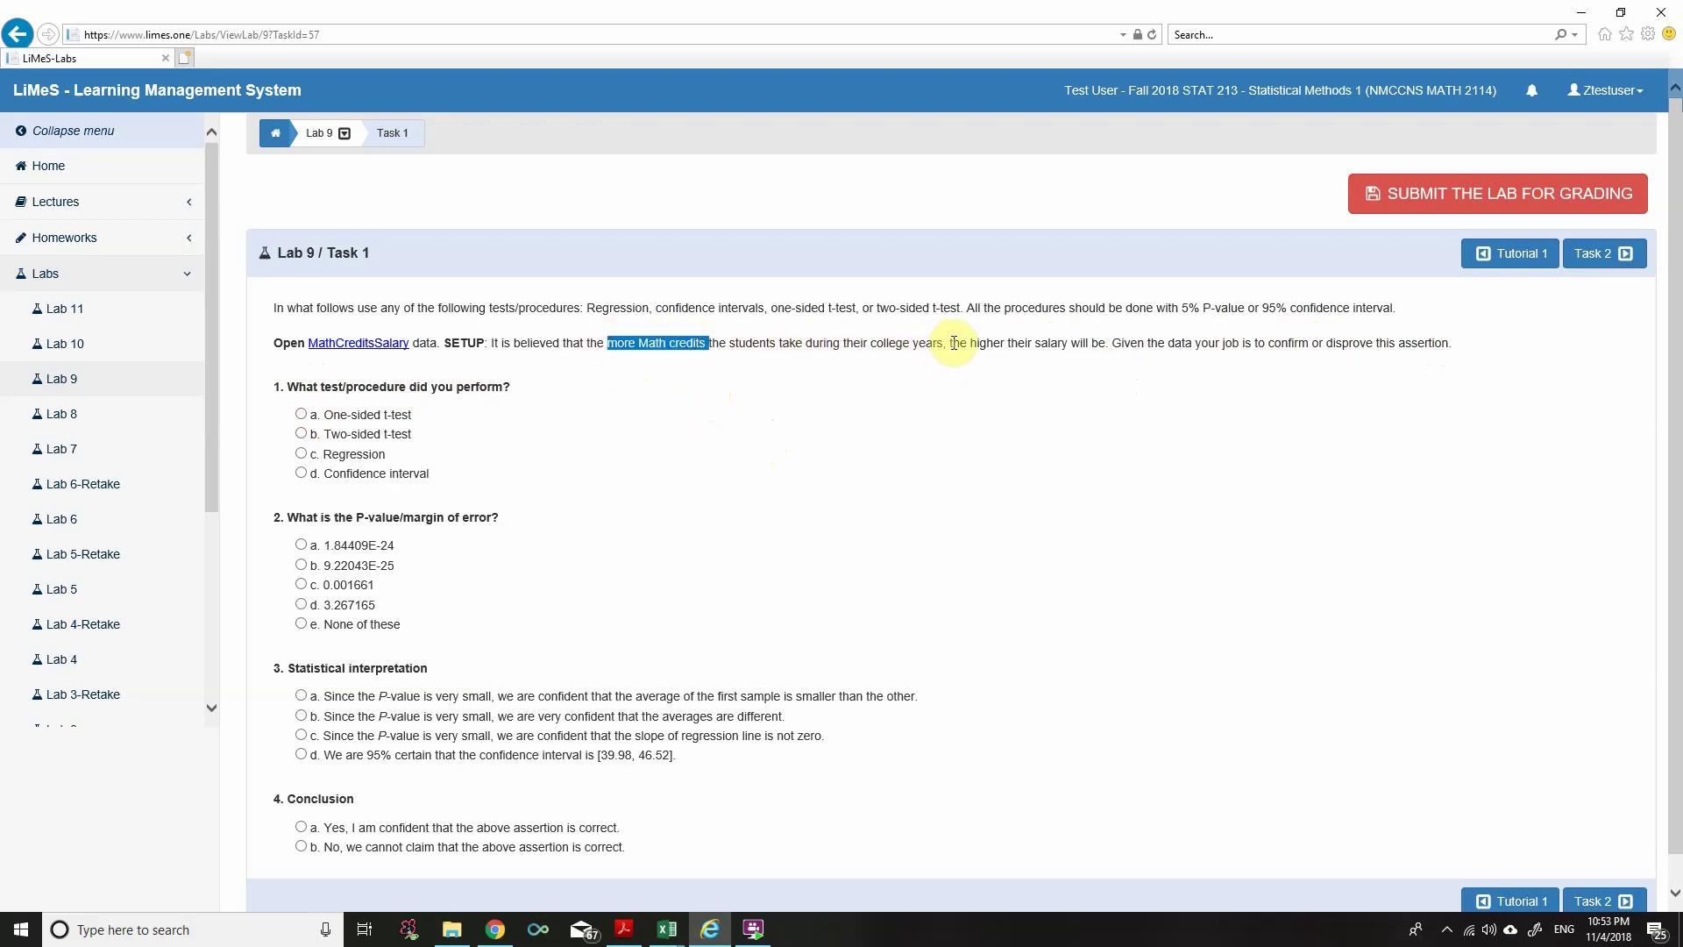
drag(972, 344, 1090, 389)
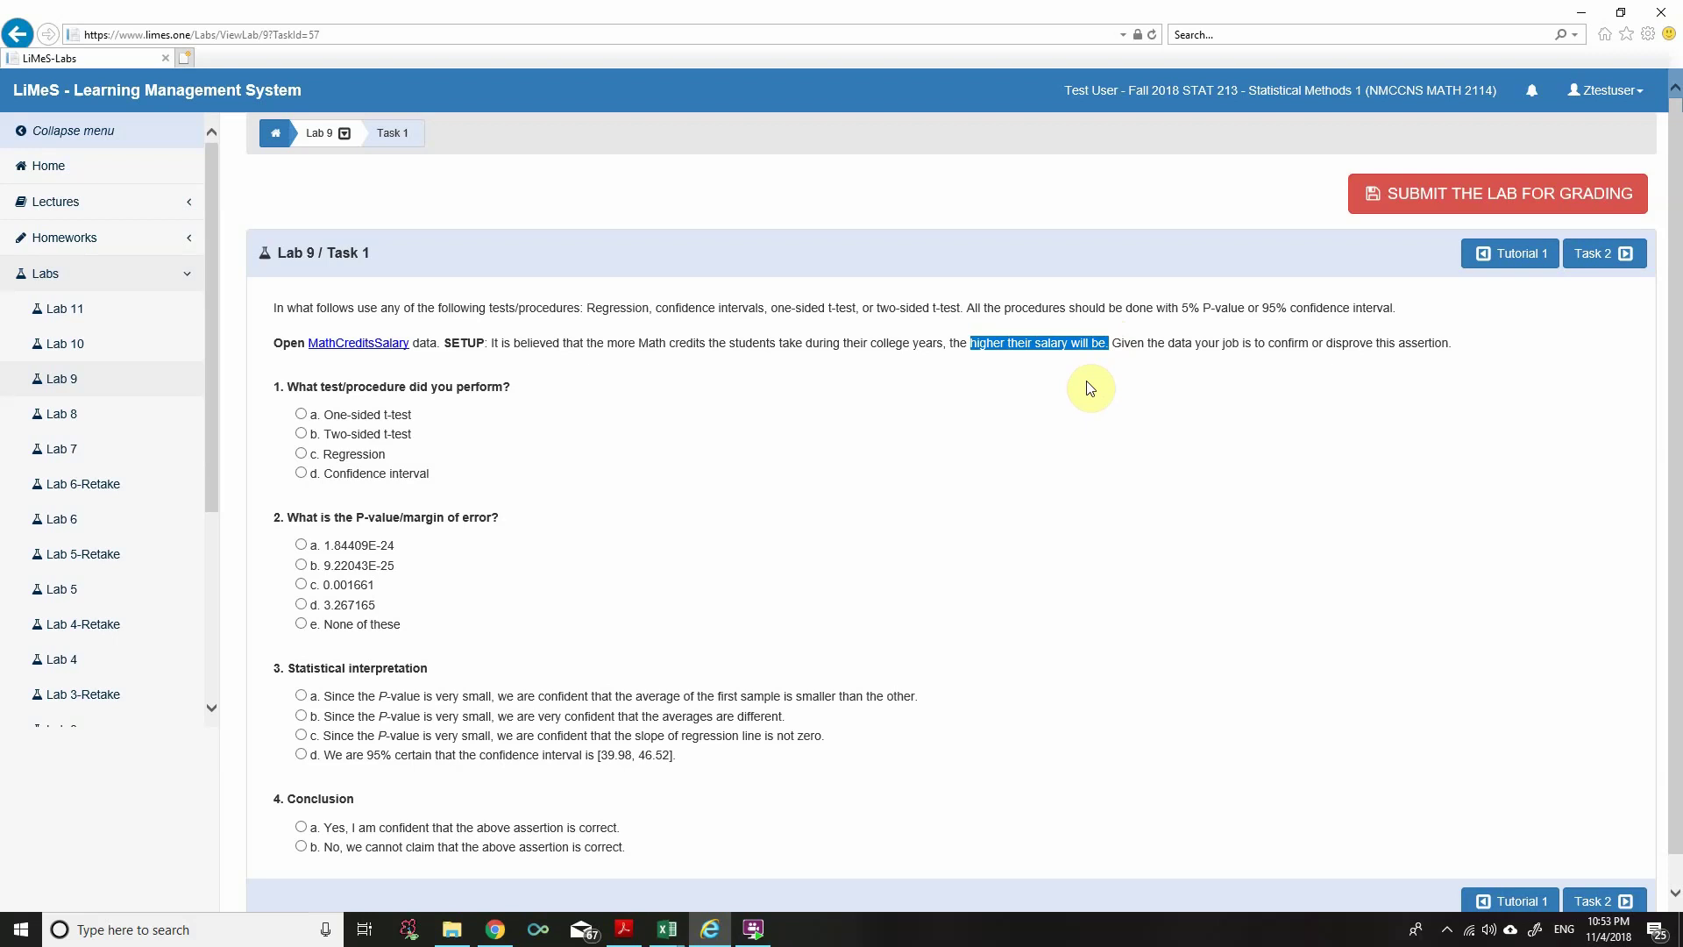
drag(639, 343, 728, 344)
drag(970, 342, 1080, 366)
click(1073, 392)
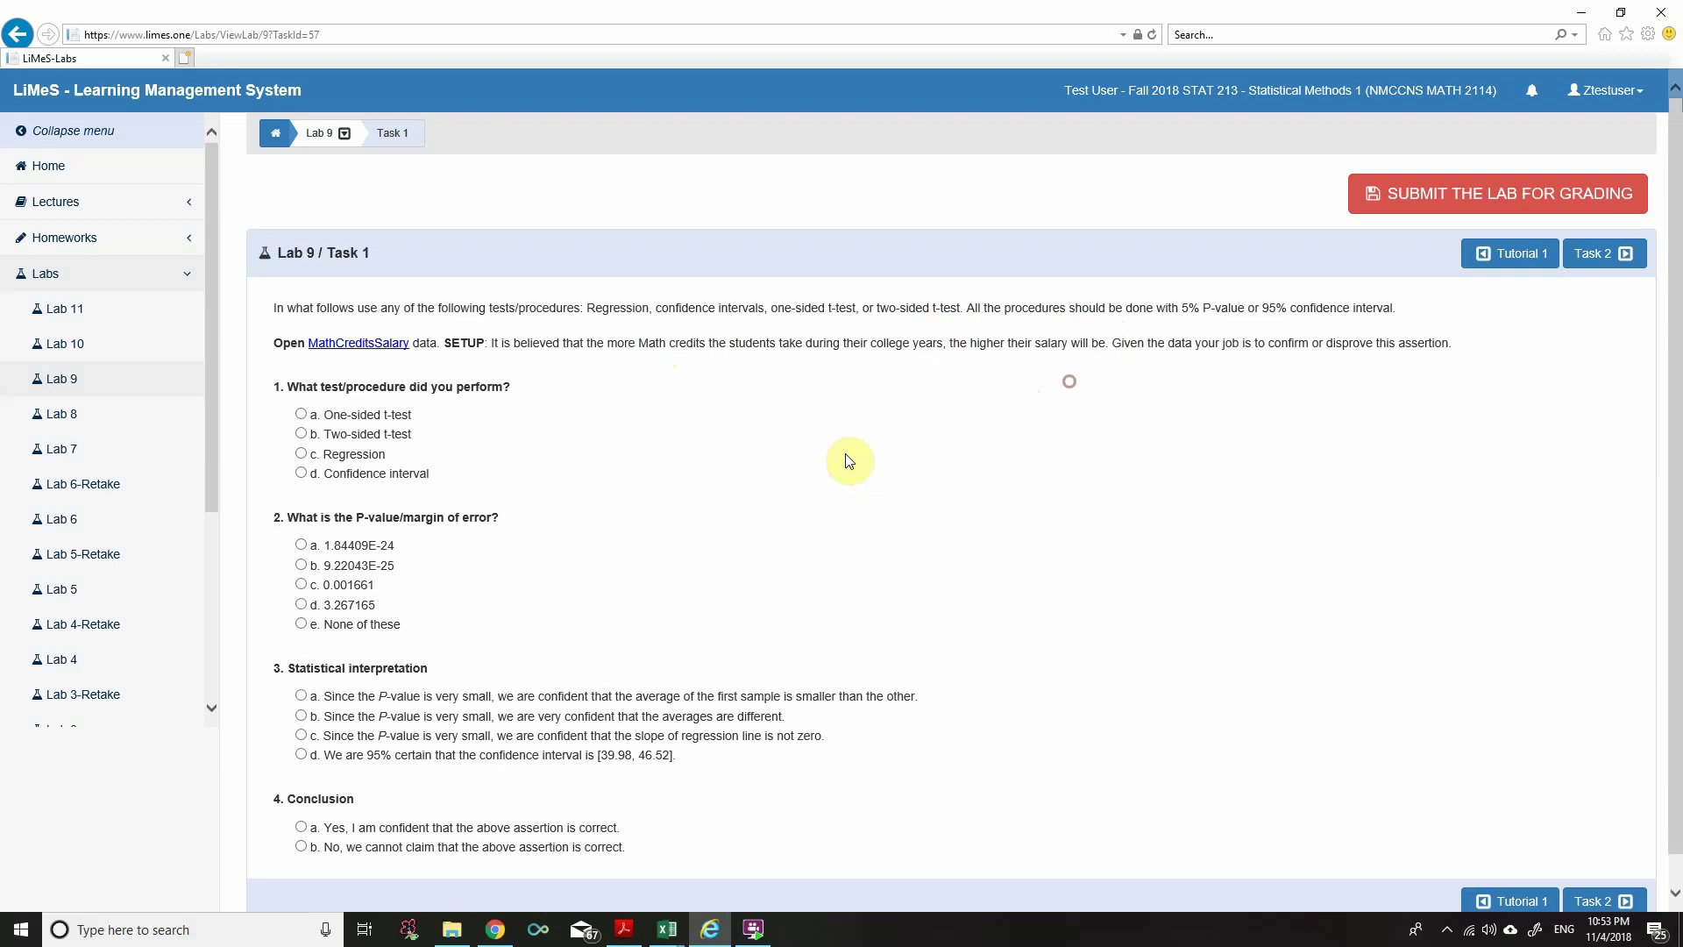
Step: Answer question 1 with Regression as the procedure performed, and read question 2 on the P-value or margin of error
click(302, 454)
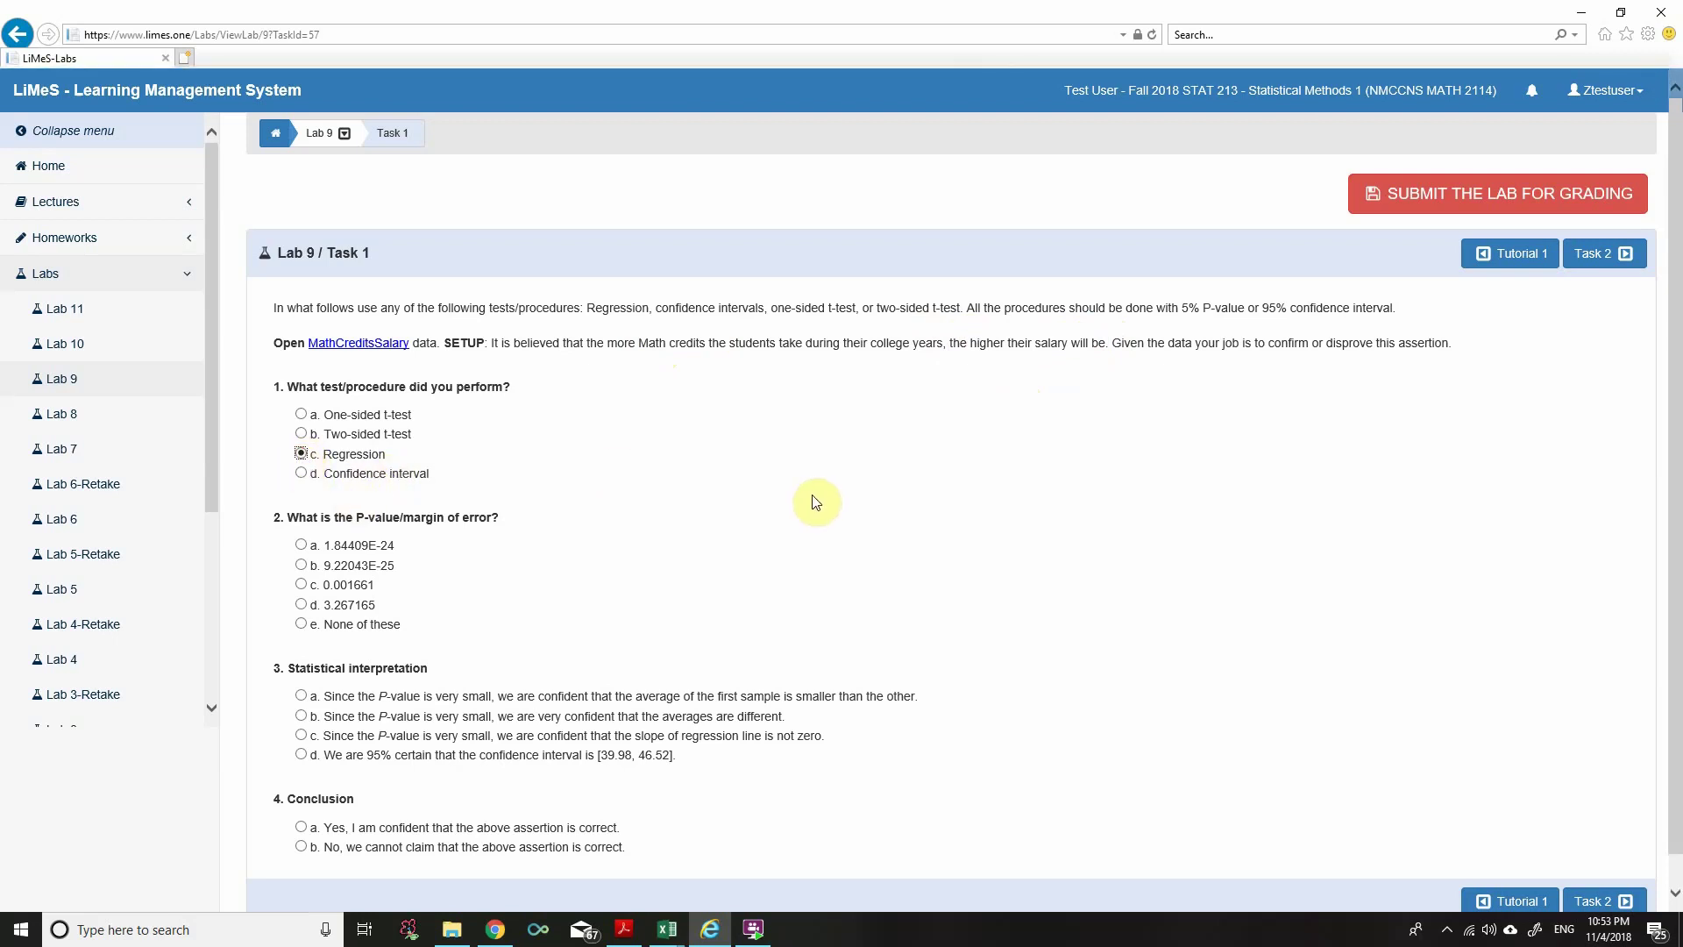
click(299, 538)
drag(293, 520, 484, 520)
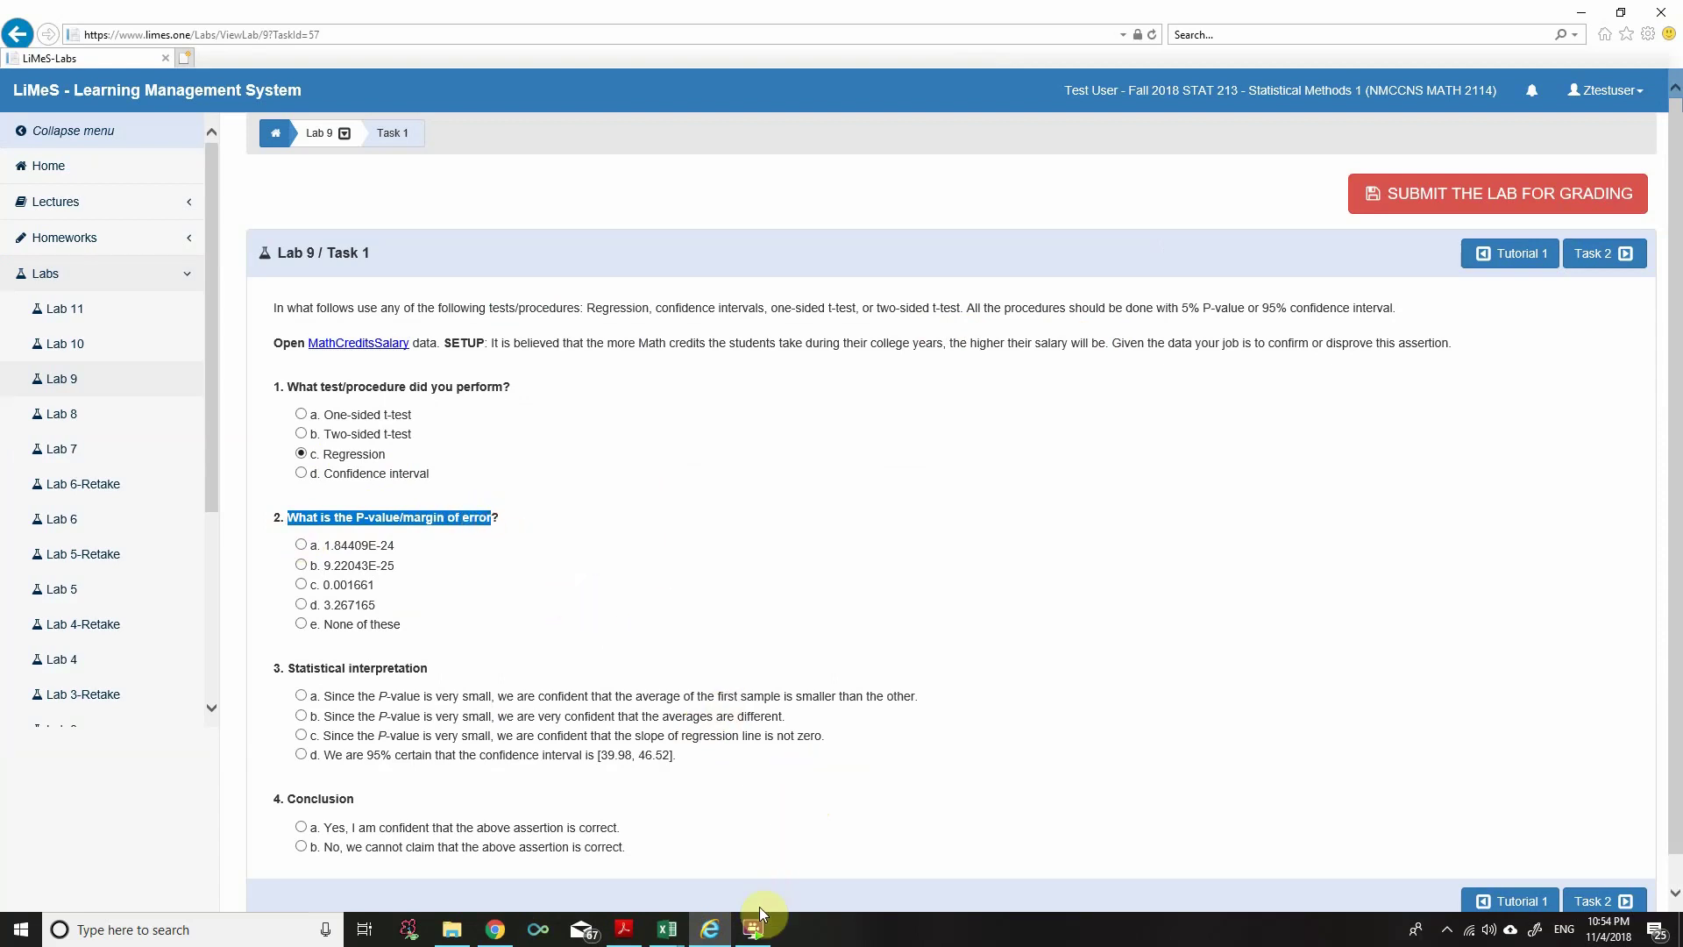
Step: Switch to the MathCreditsSalary workbook in Excel and inspect the MathCredits and Salary000 columns
click(666, 929)
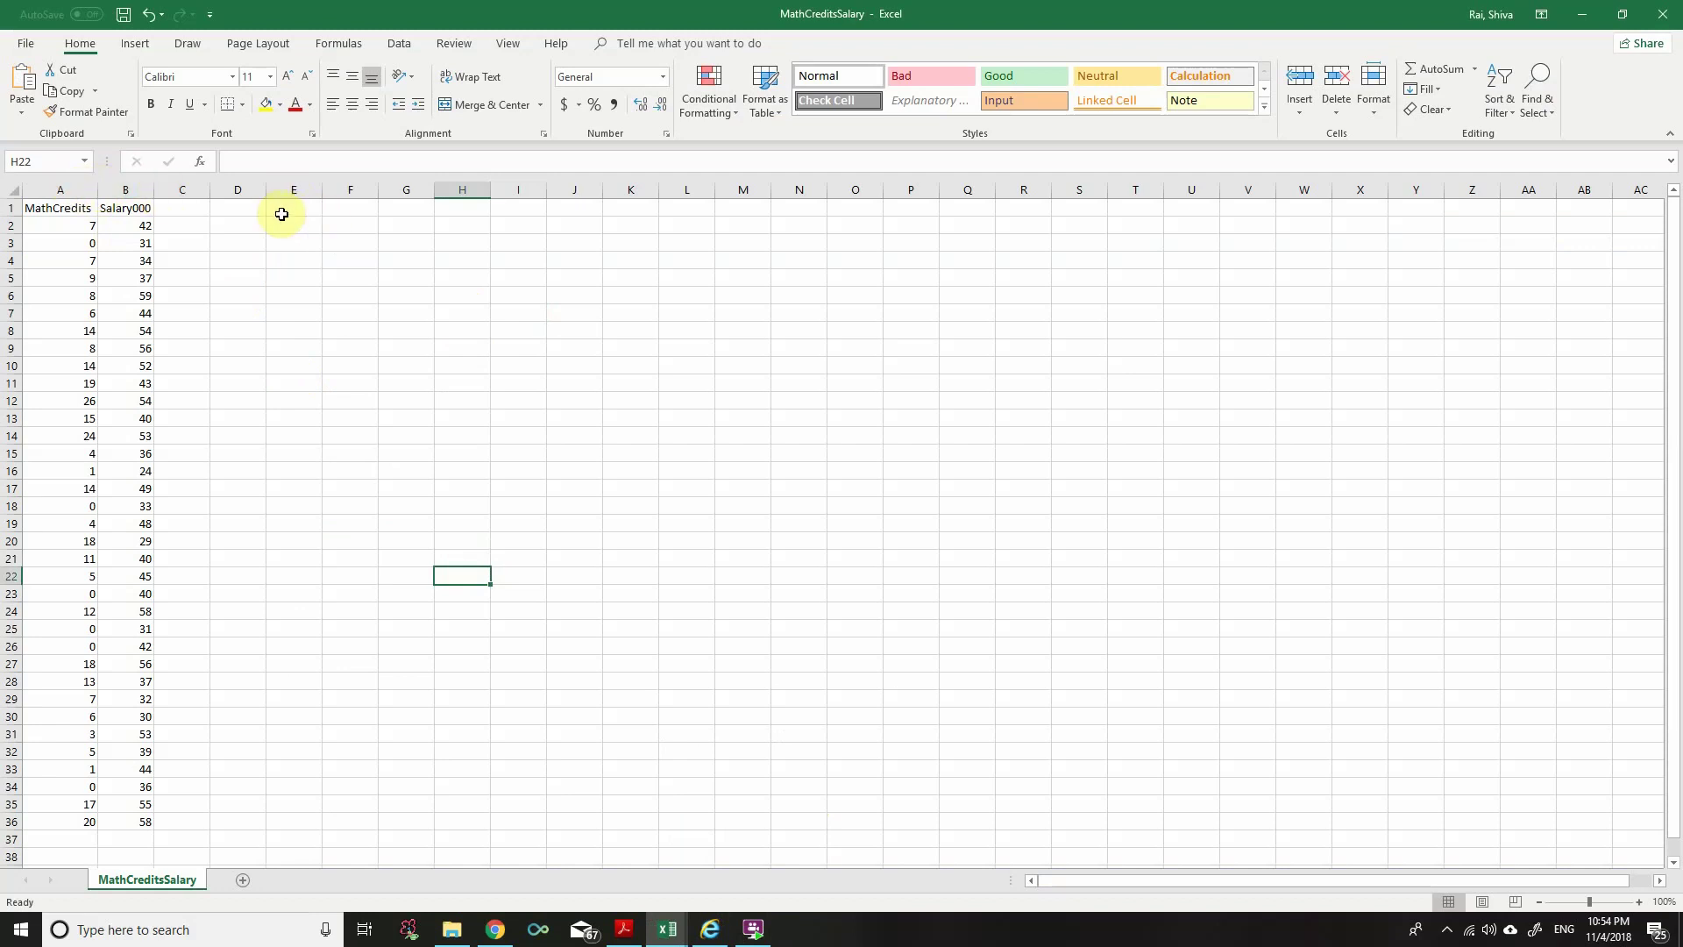
click(65, 189)
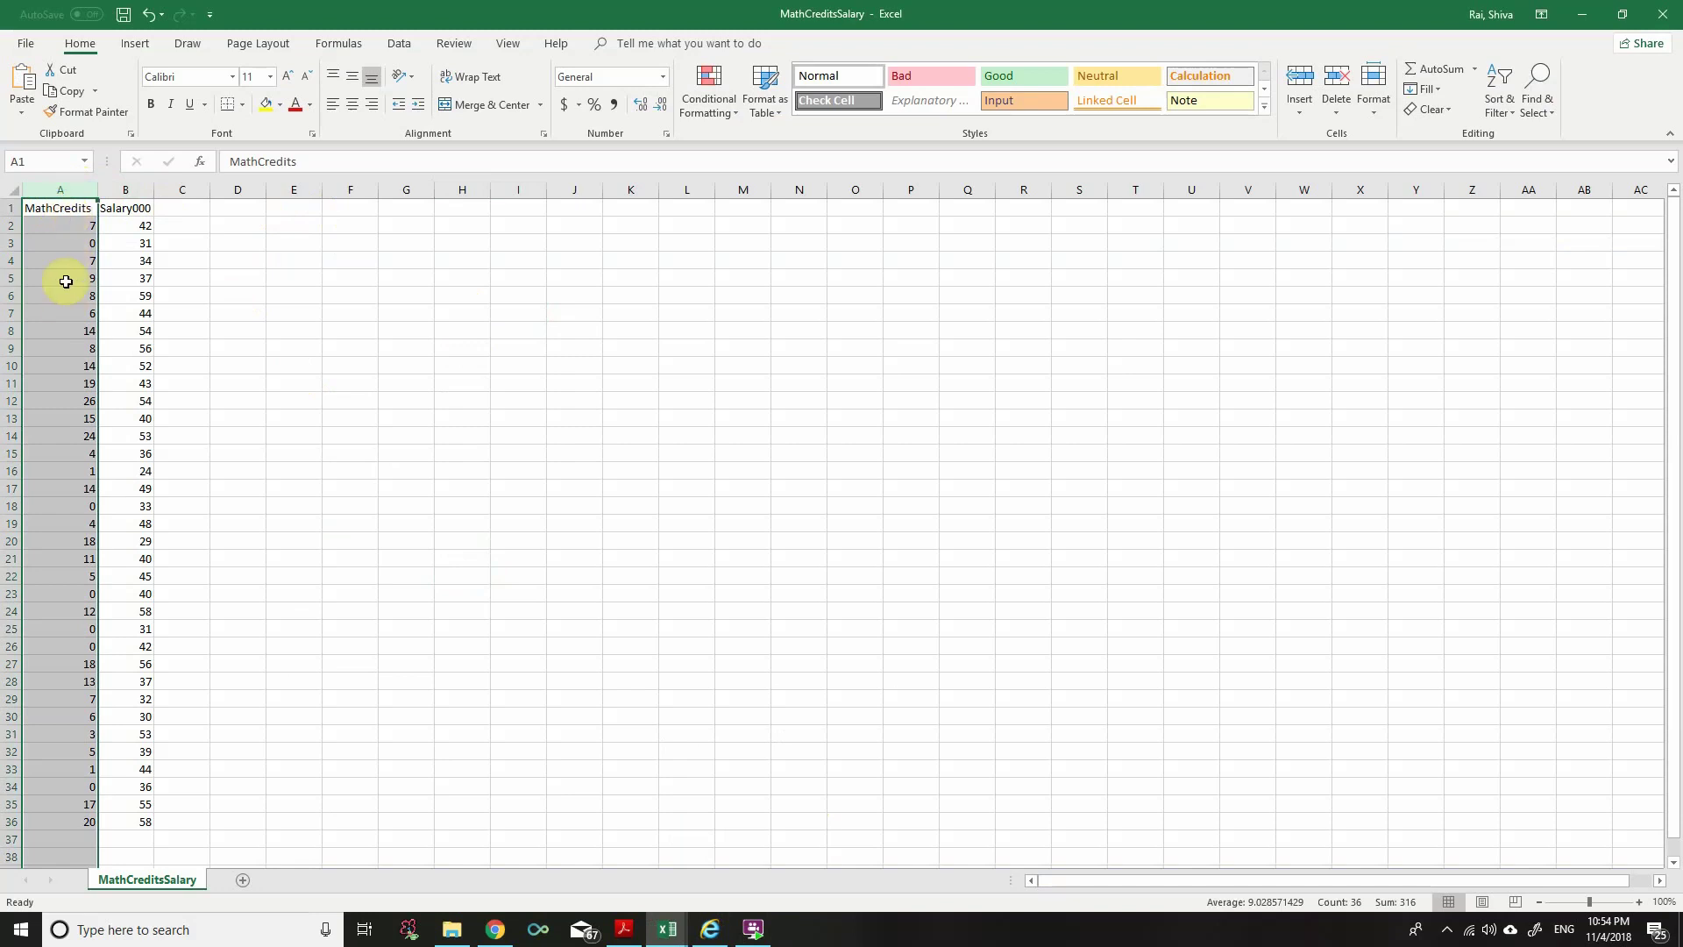
click(125, 190)
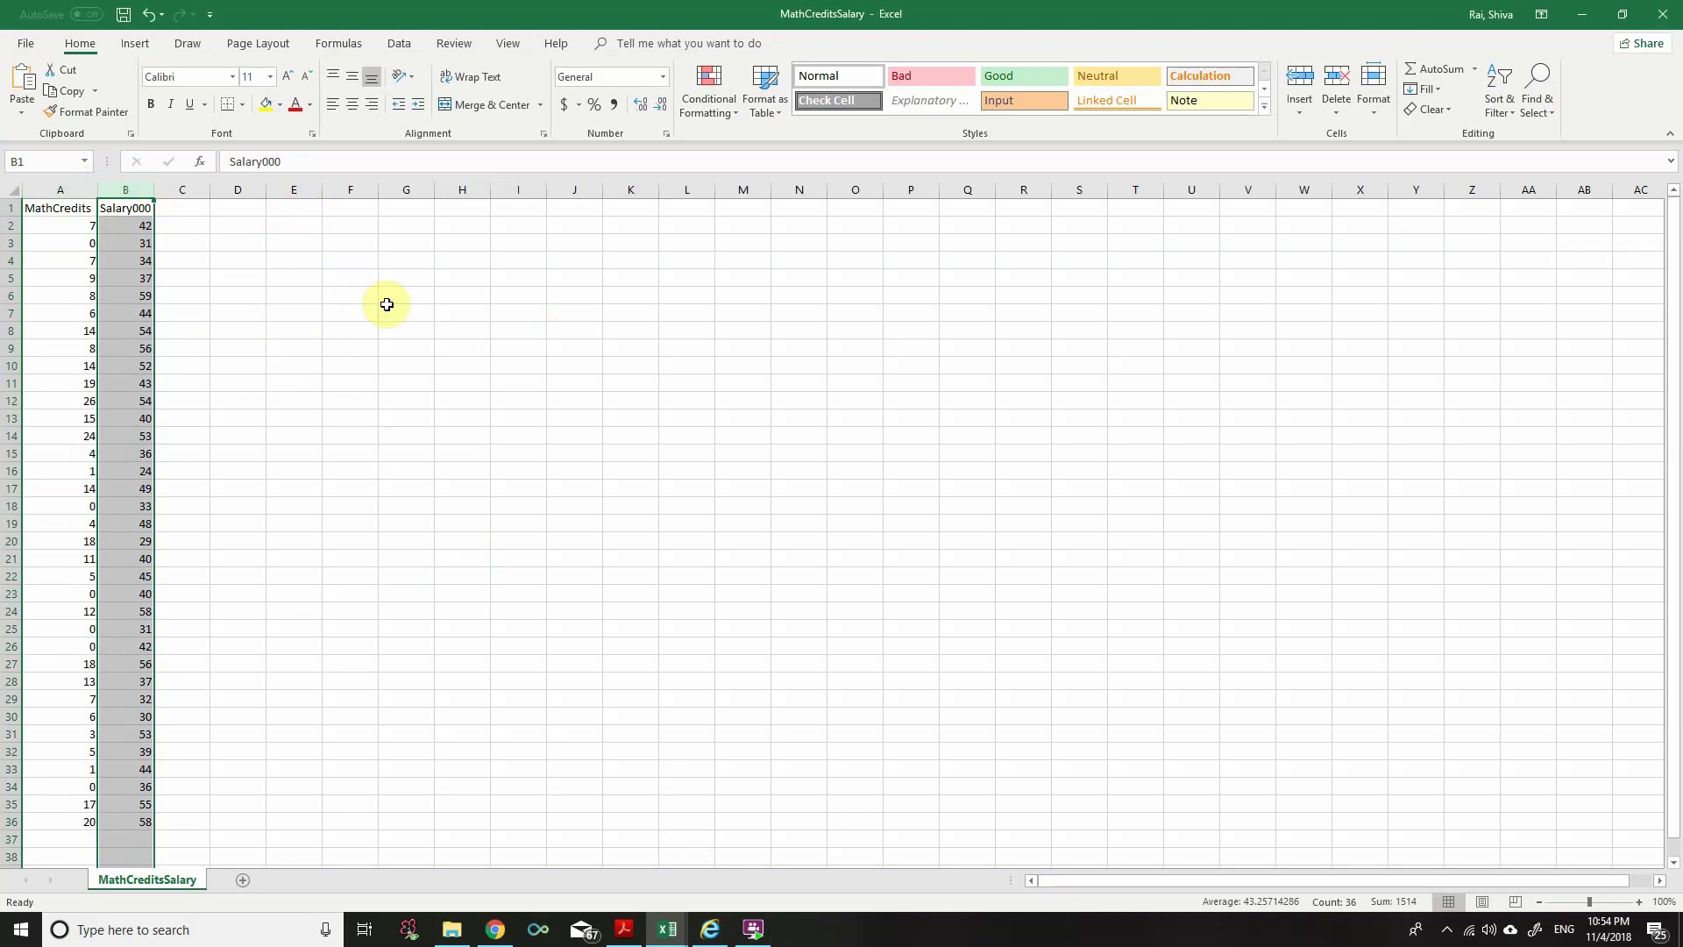
Step: Run a Regression analysis with Y range $B$1:$B$36, X range $A$1:$A$36 and Labels enabled, output to a new worksheet
click(401, 44)
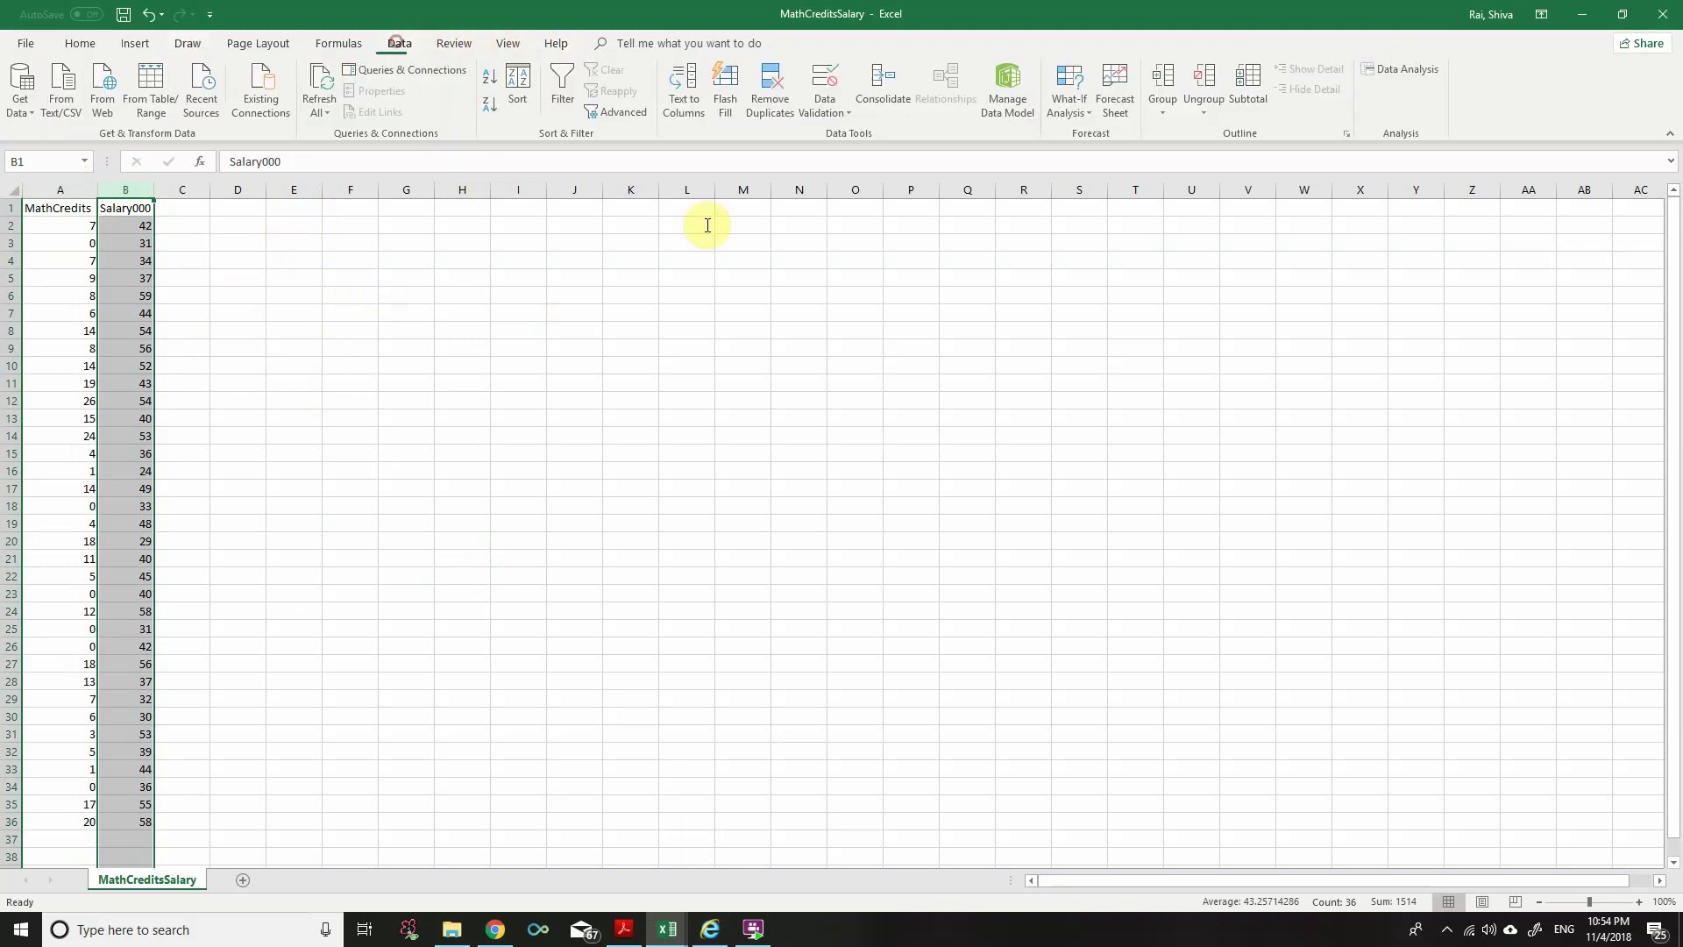
click(1420, 77)
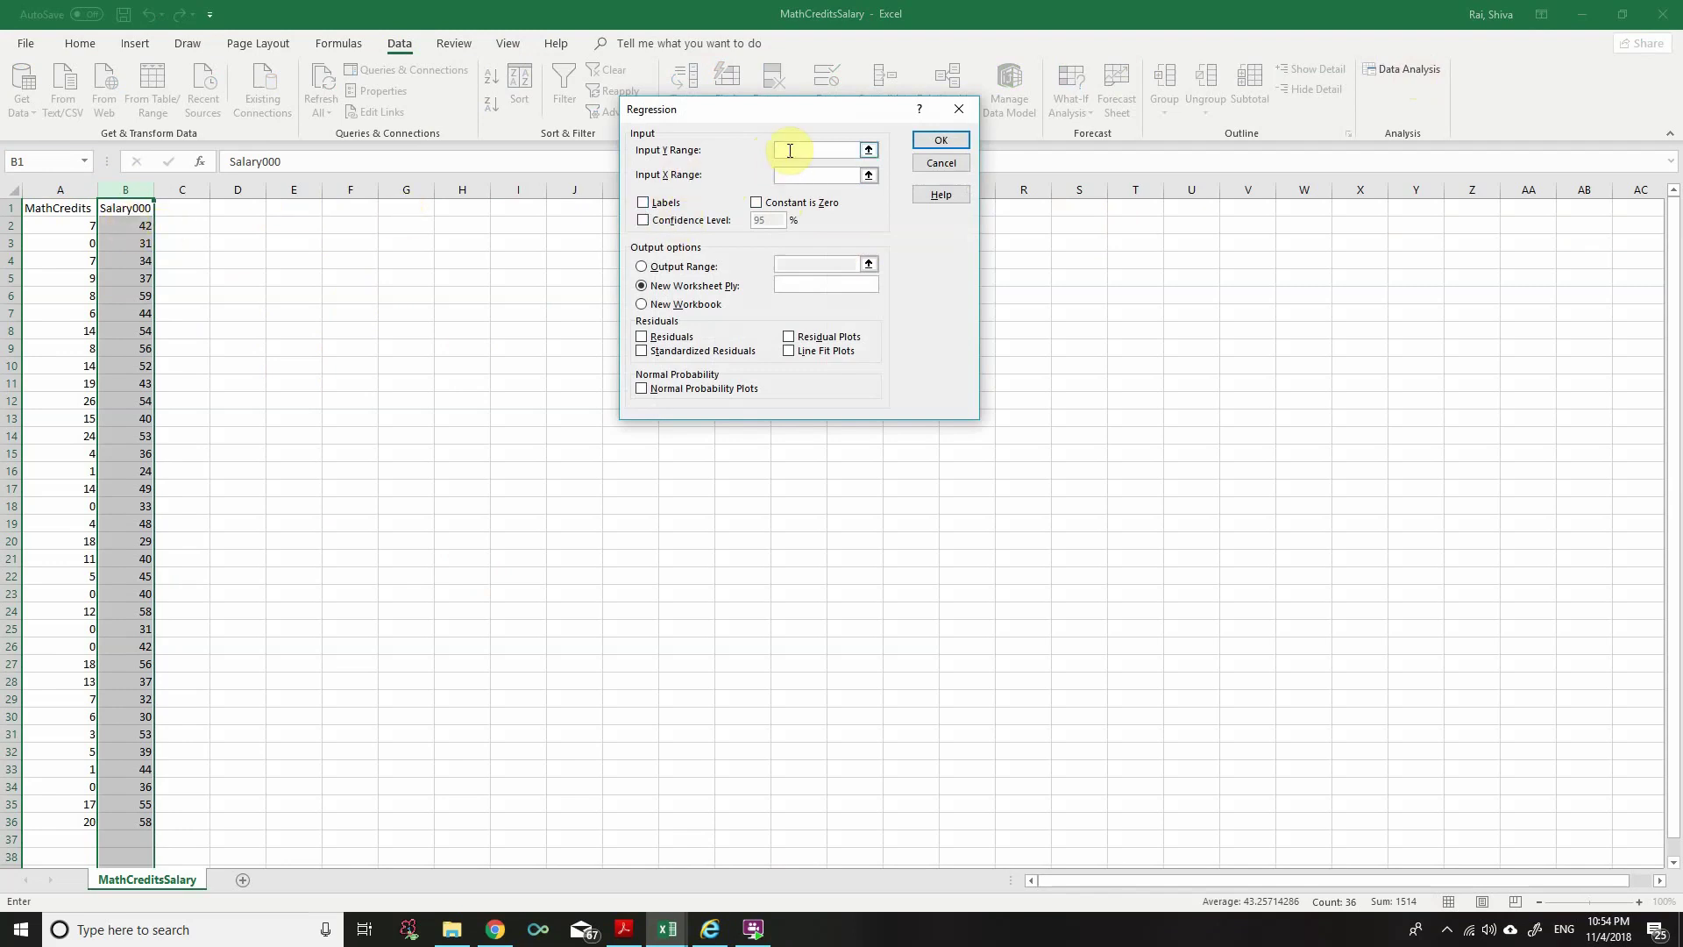
drag(126, 208, 125, 821)
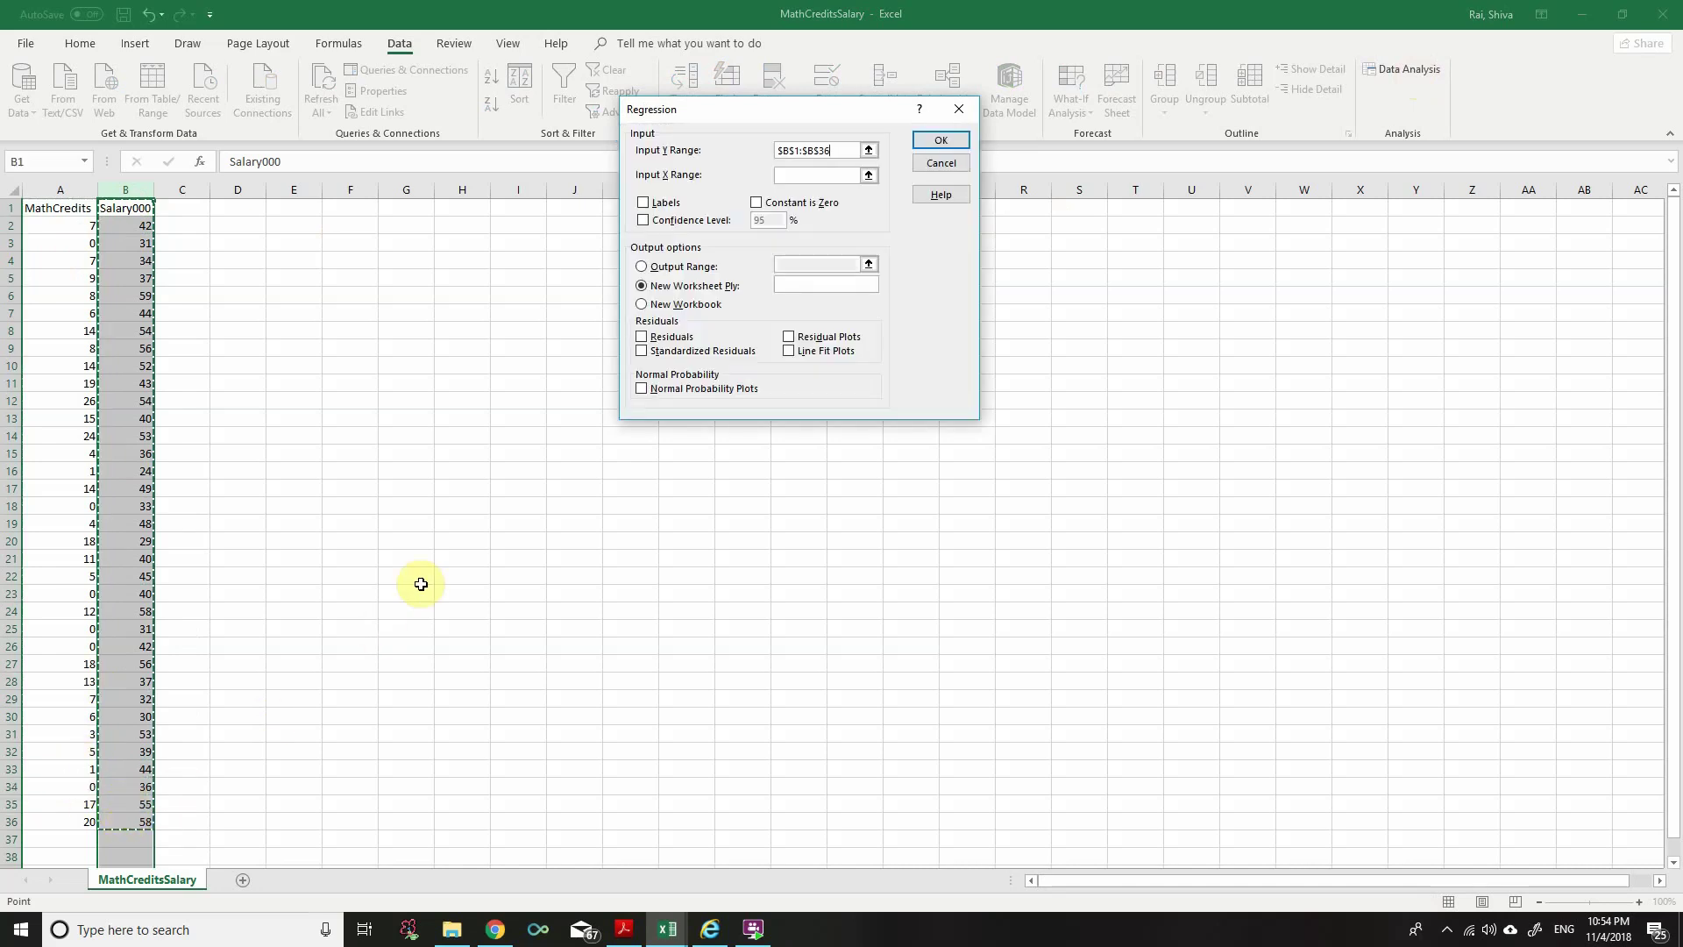
click(790, 178)
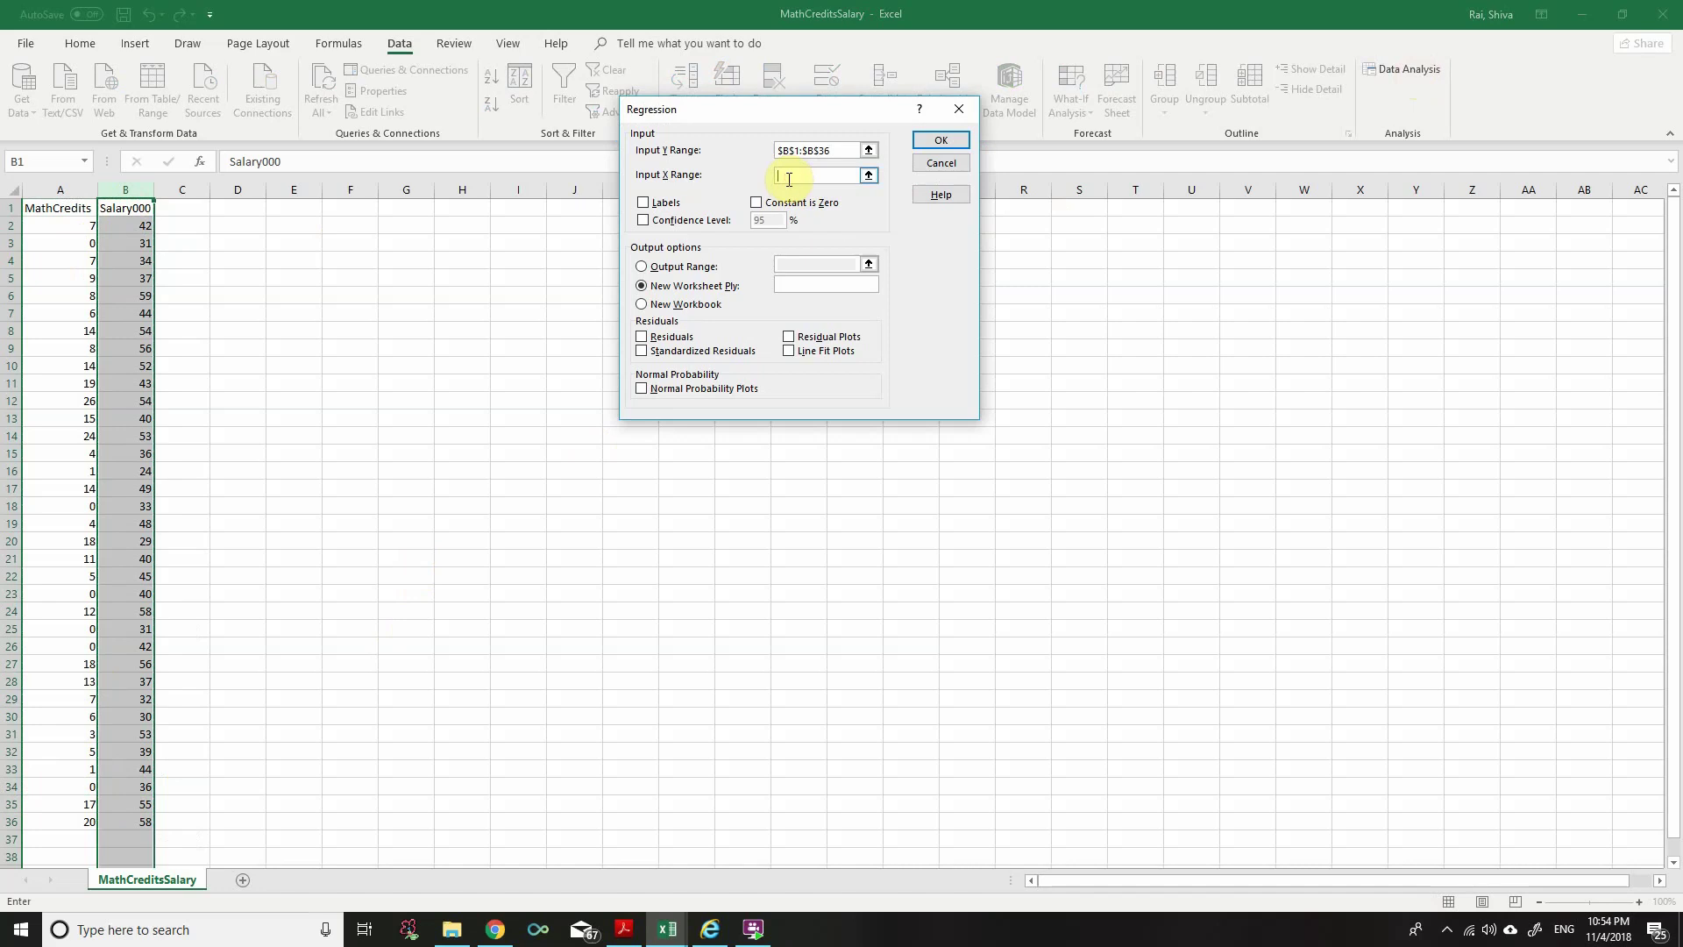
drag(51, 203, 42, 821)
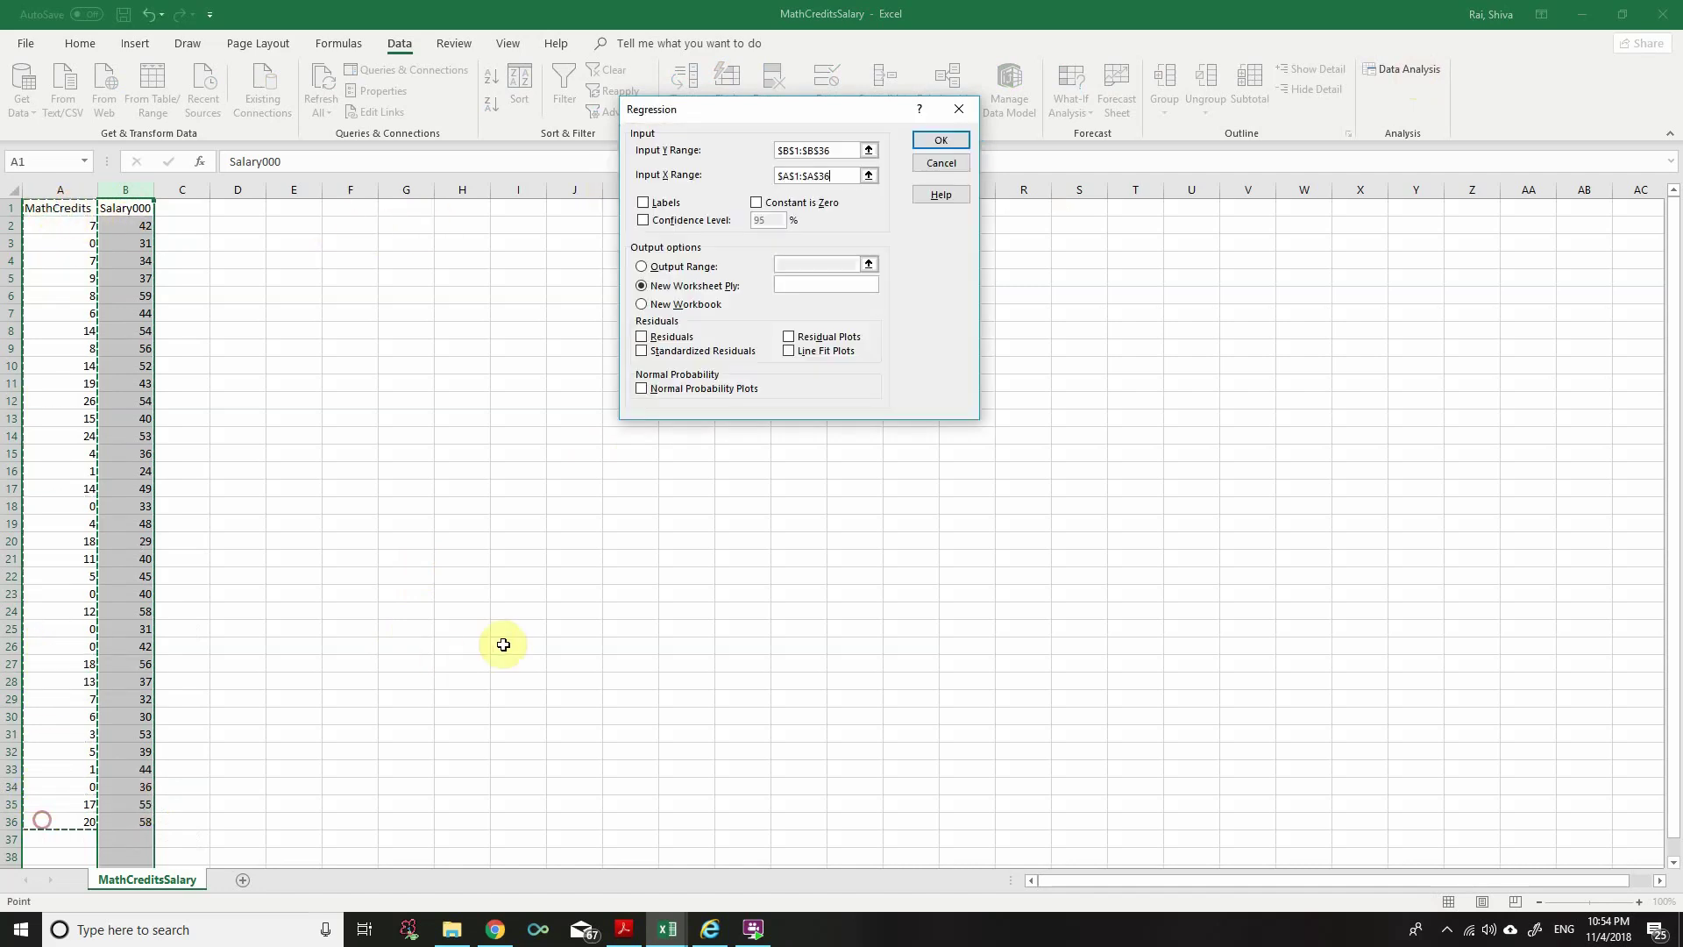
click(645, 202)
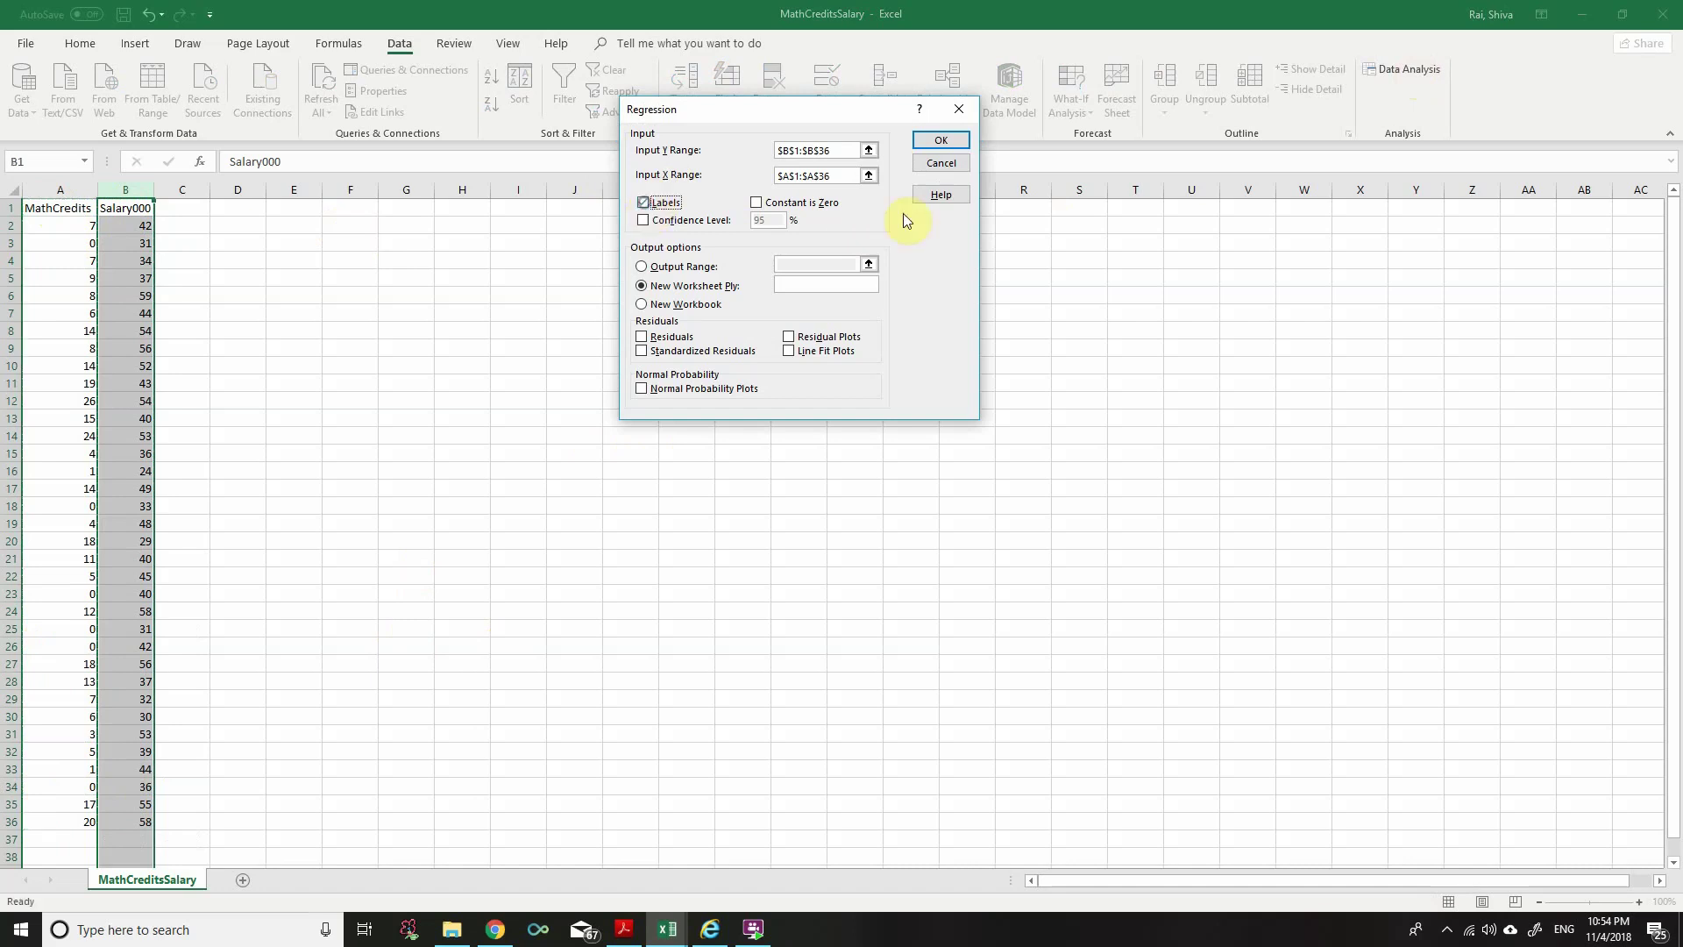
click(939, 140)
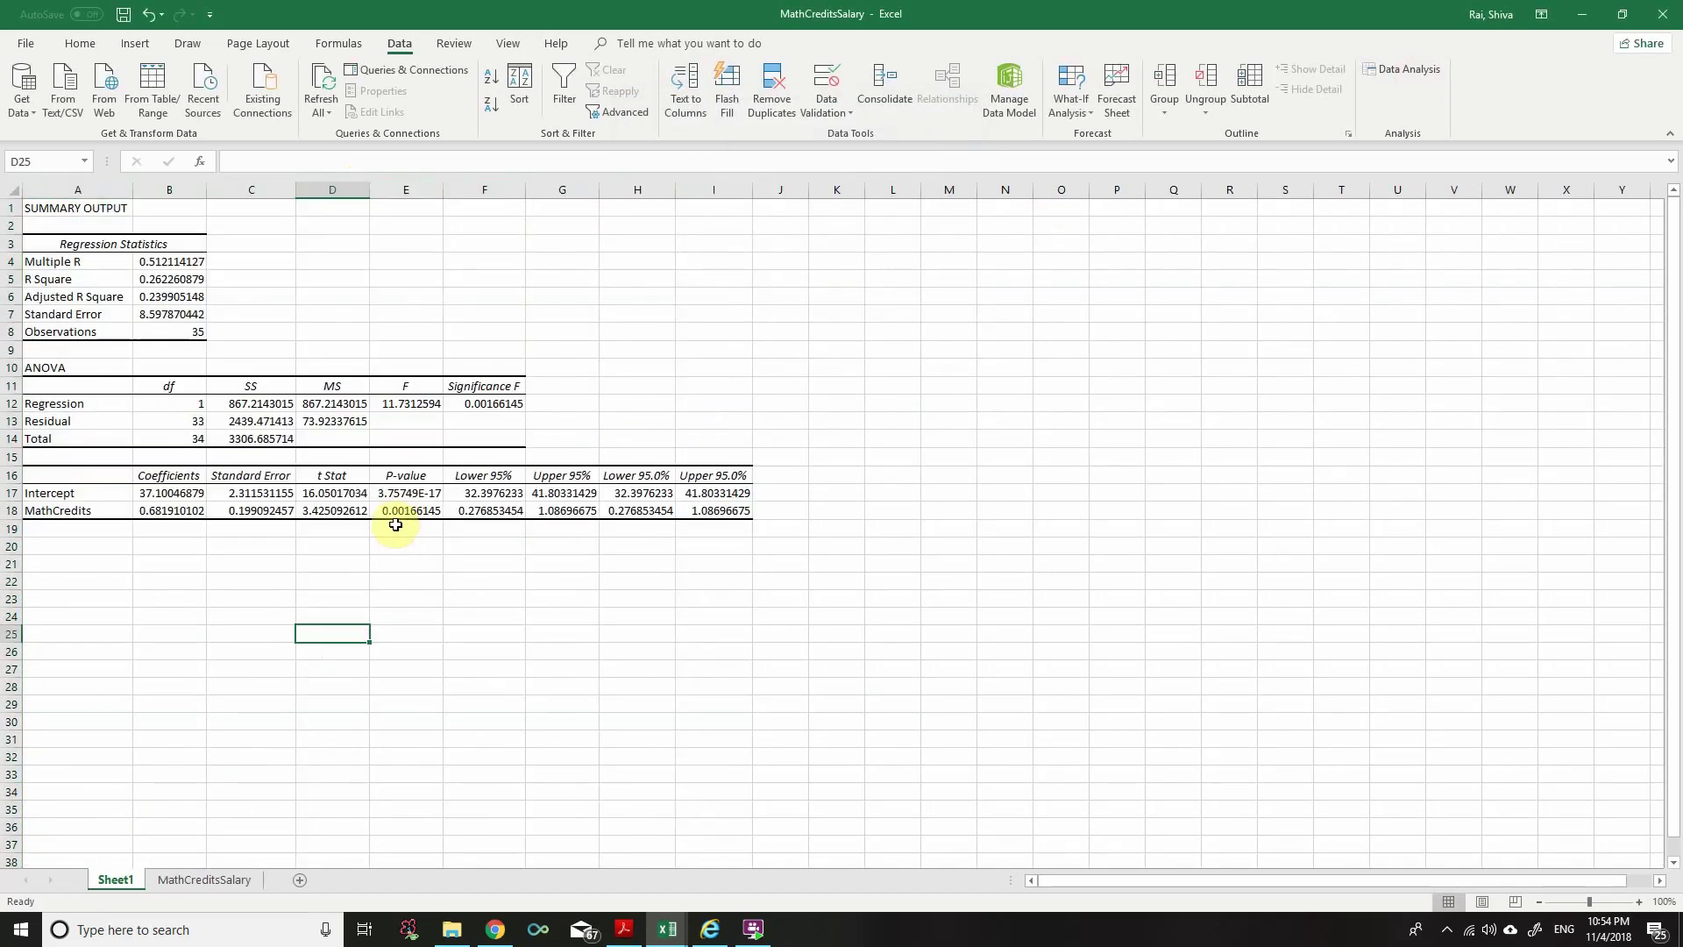
Step: Check the MathCredits P-value in the regression output, and answer question 2 on the lab page with 0.001661
click(401, 515)
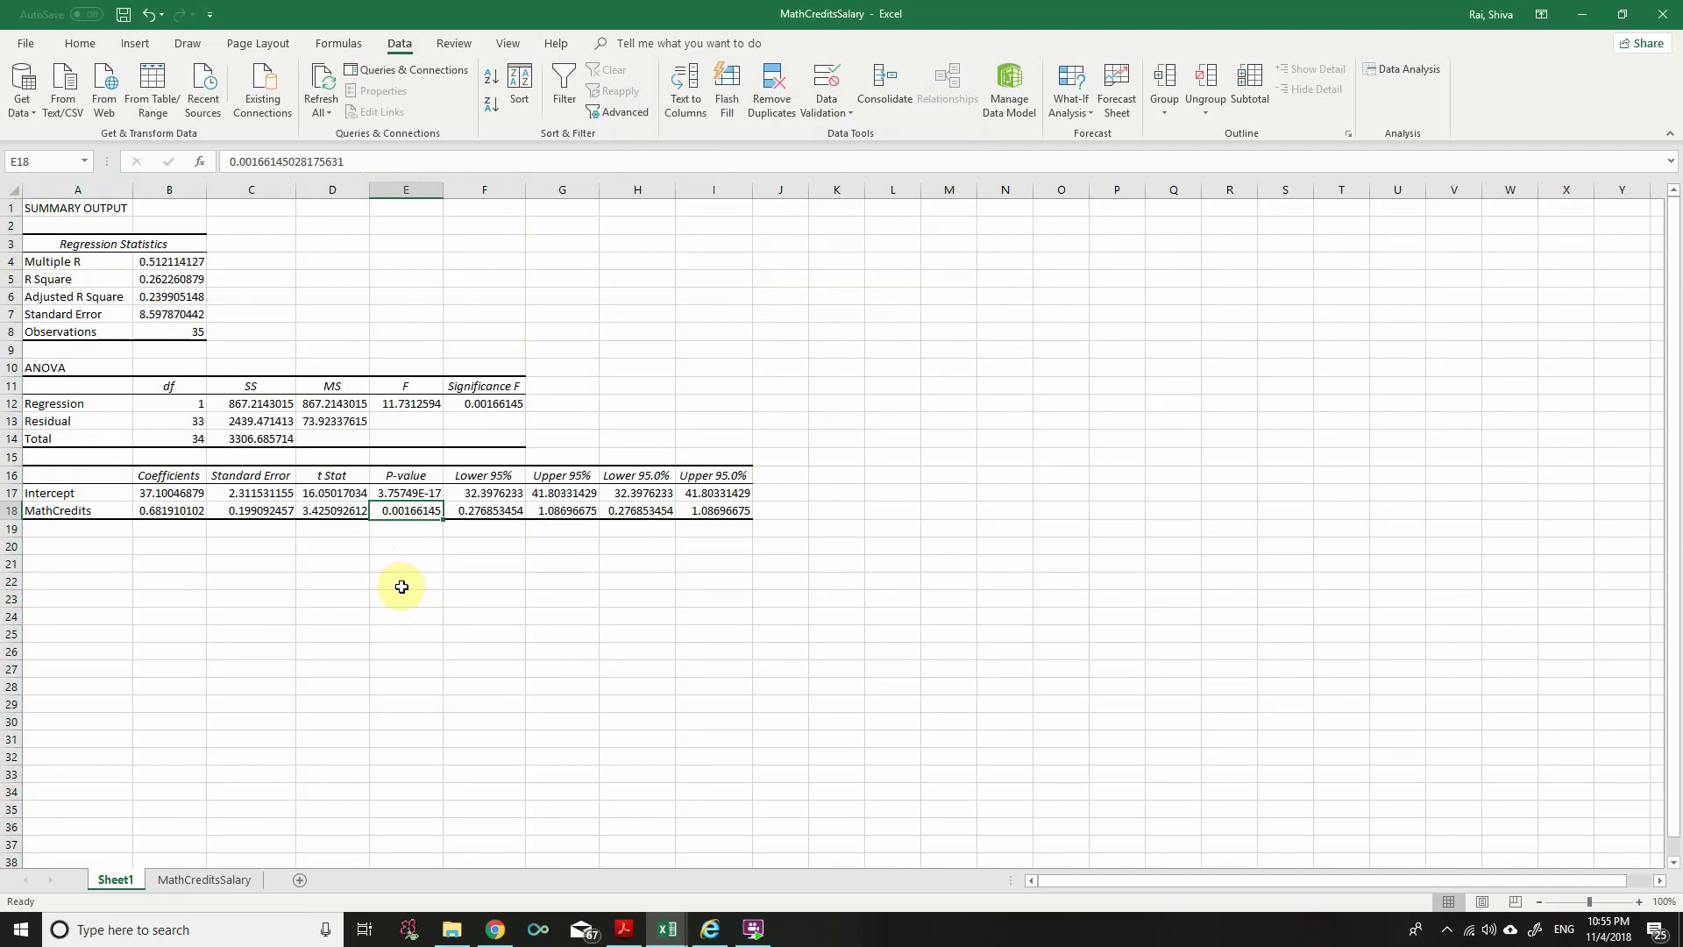
key(alt+Tab)
scroll(588, 647, down, 1)
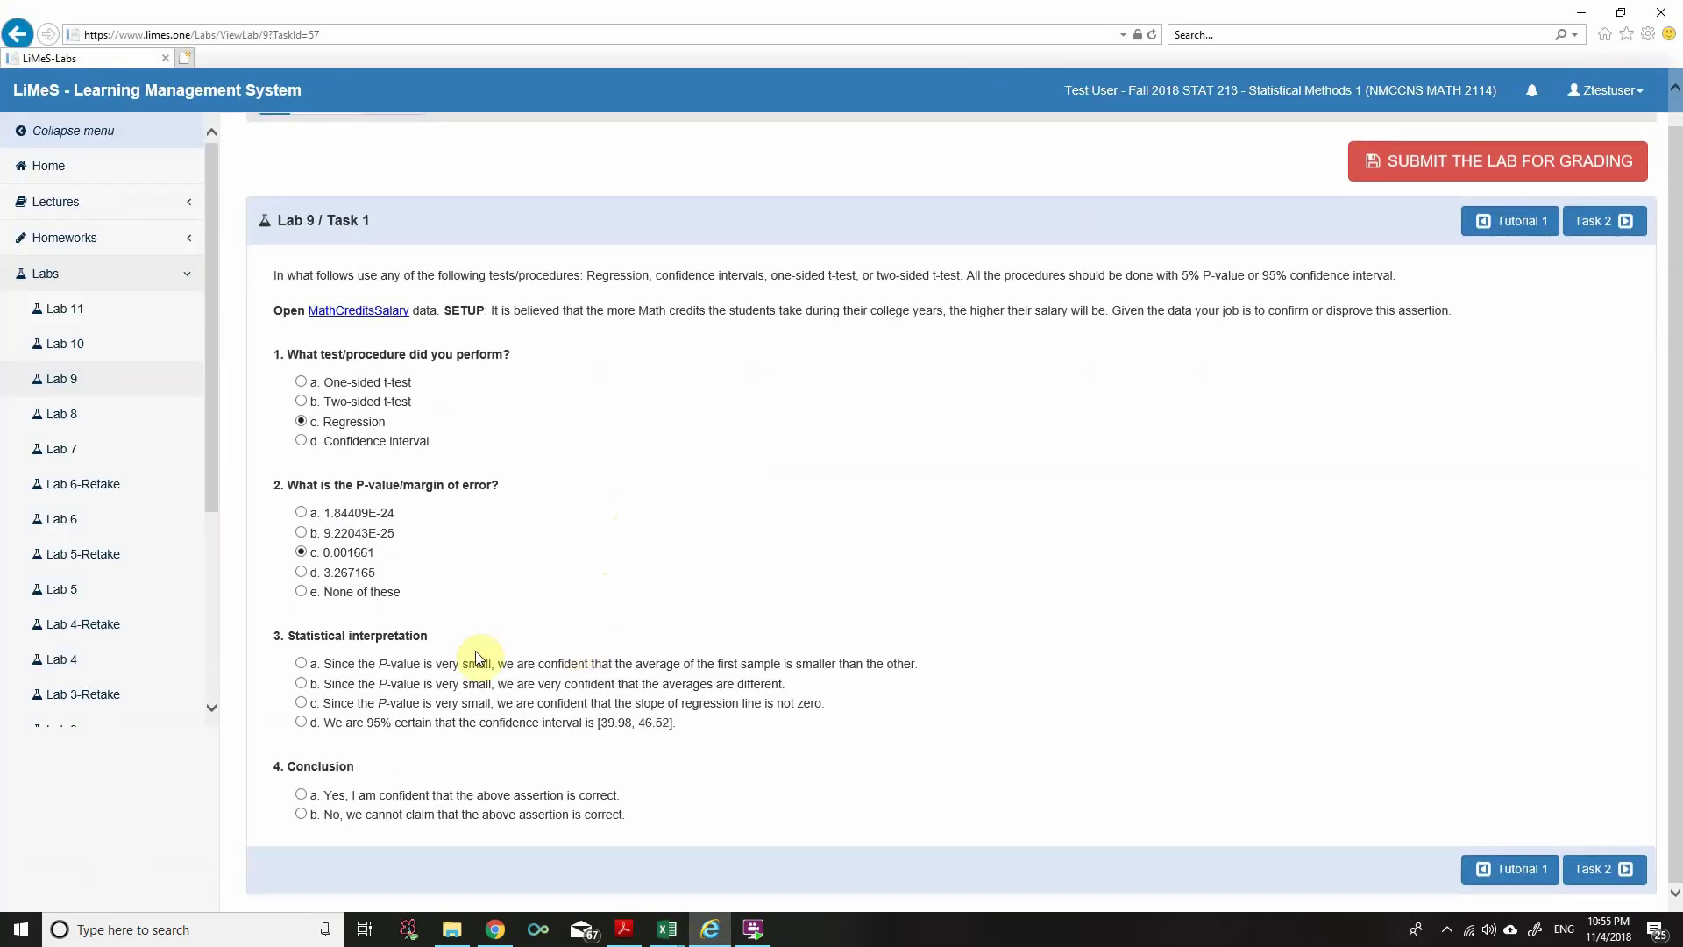
drag(326, 551, 408, 553)
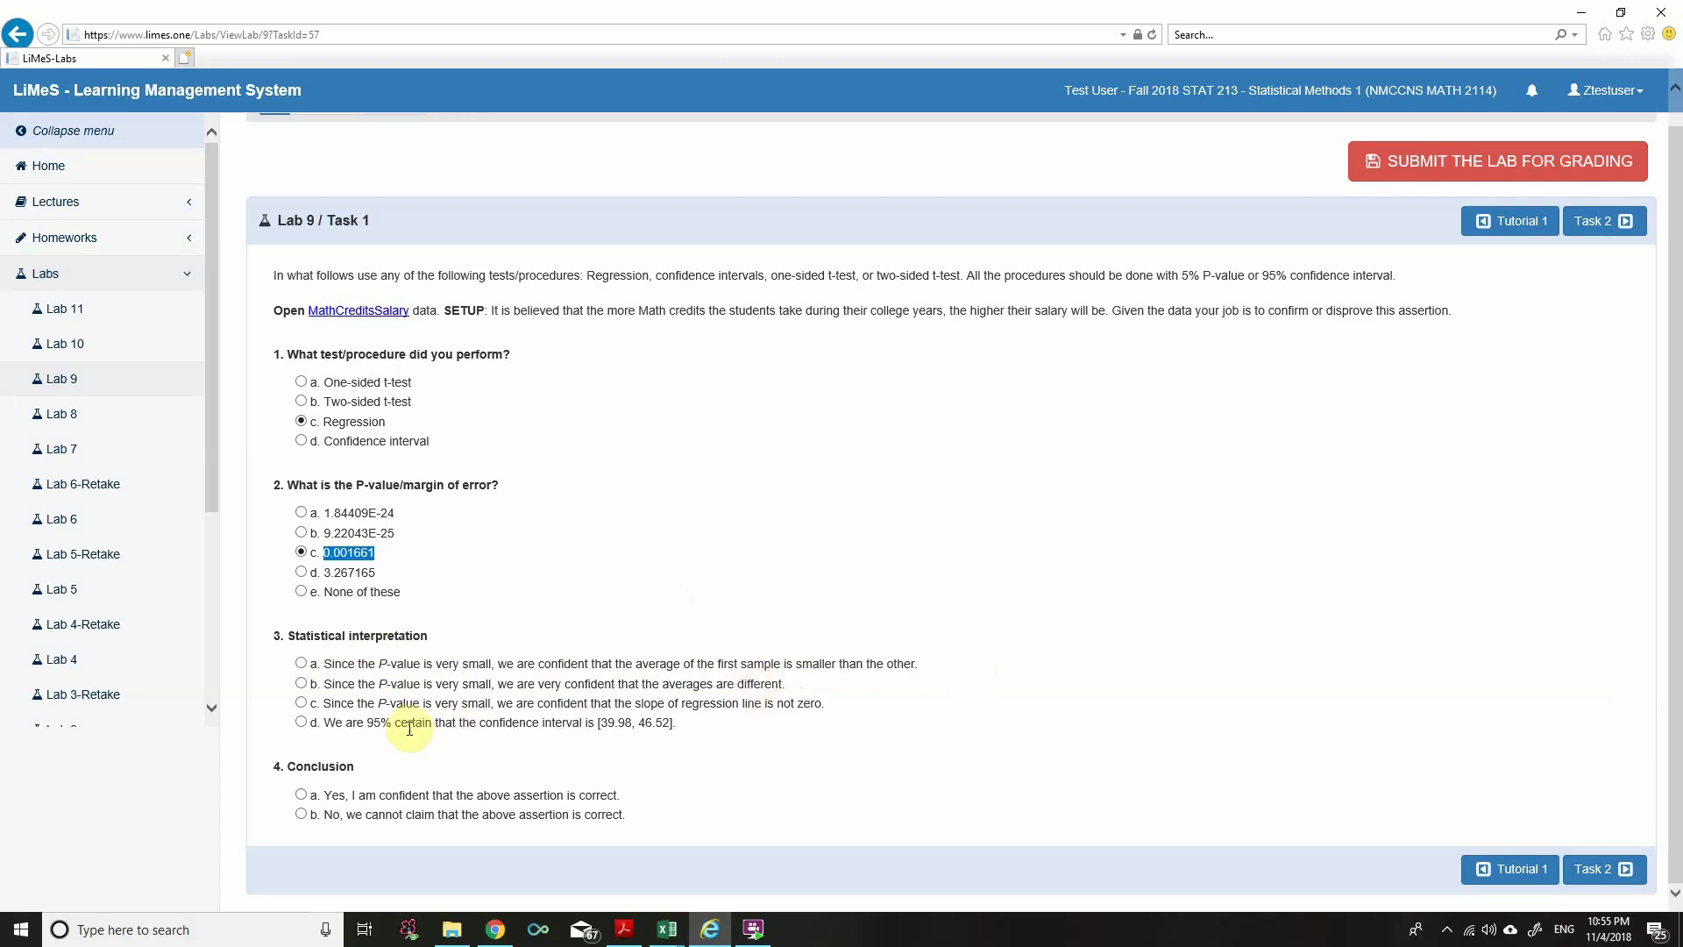
Step: Compare the question 3 interpretations and choose the one stating that the slope of the regression line is not zero
drag(497, 683, 792, 683)
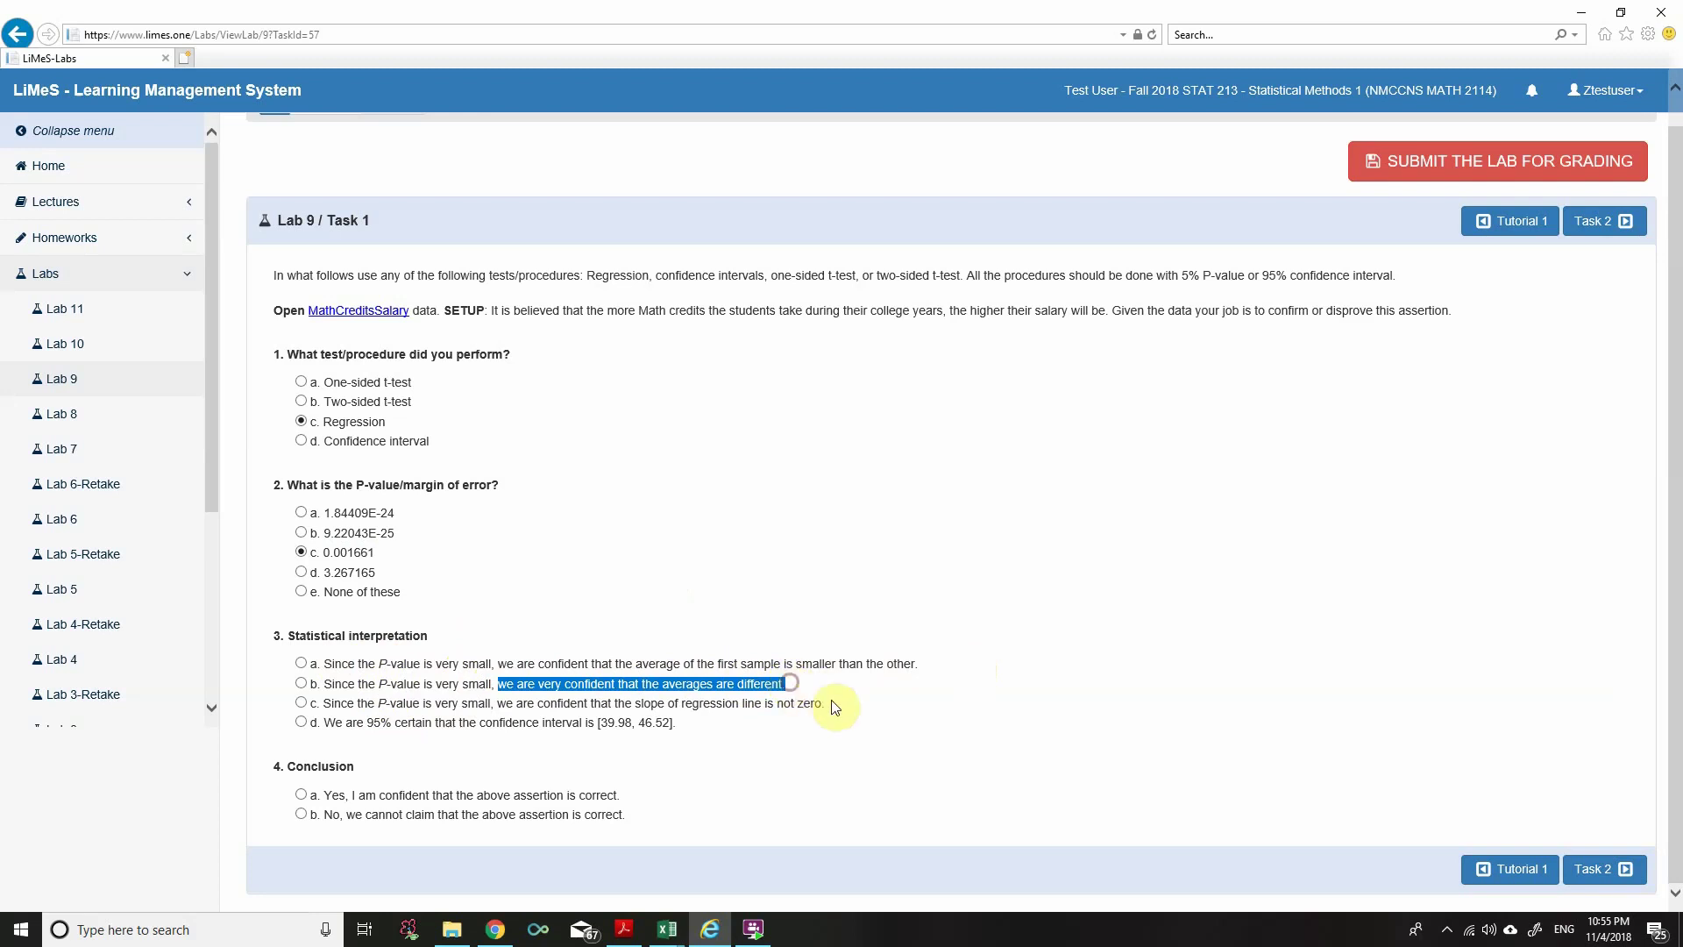
drag(322, 703, 832, 705)
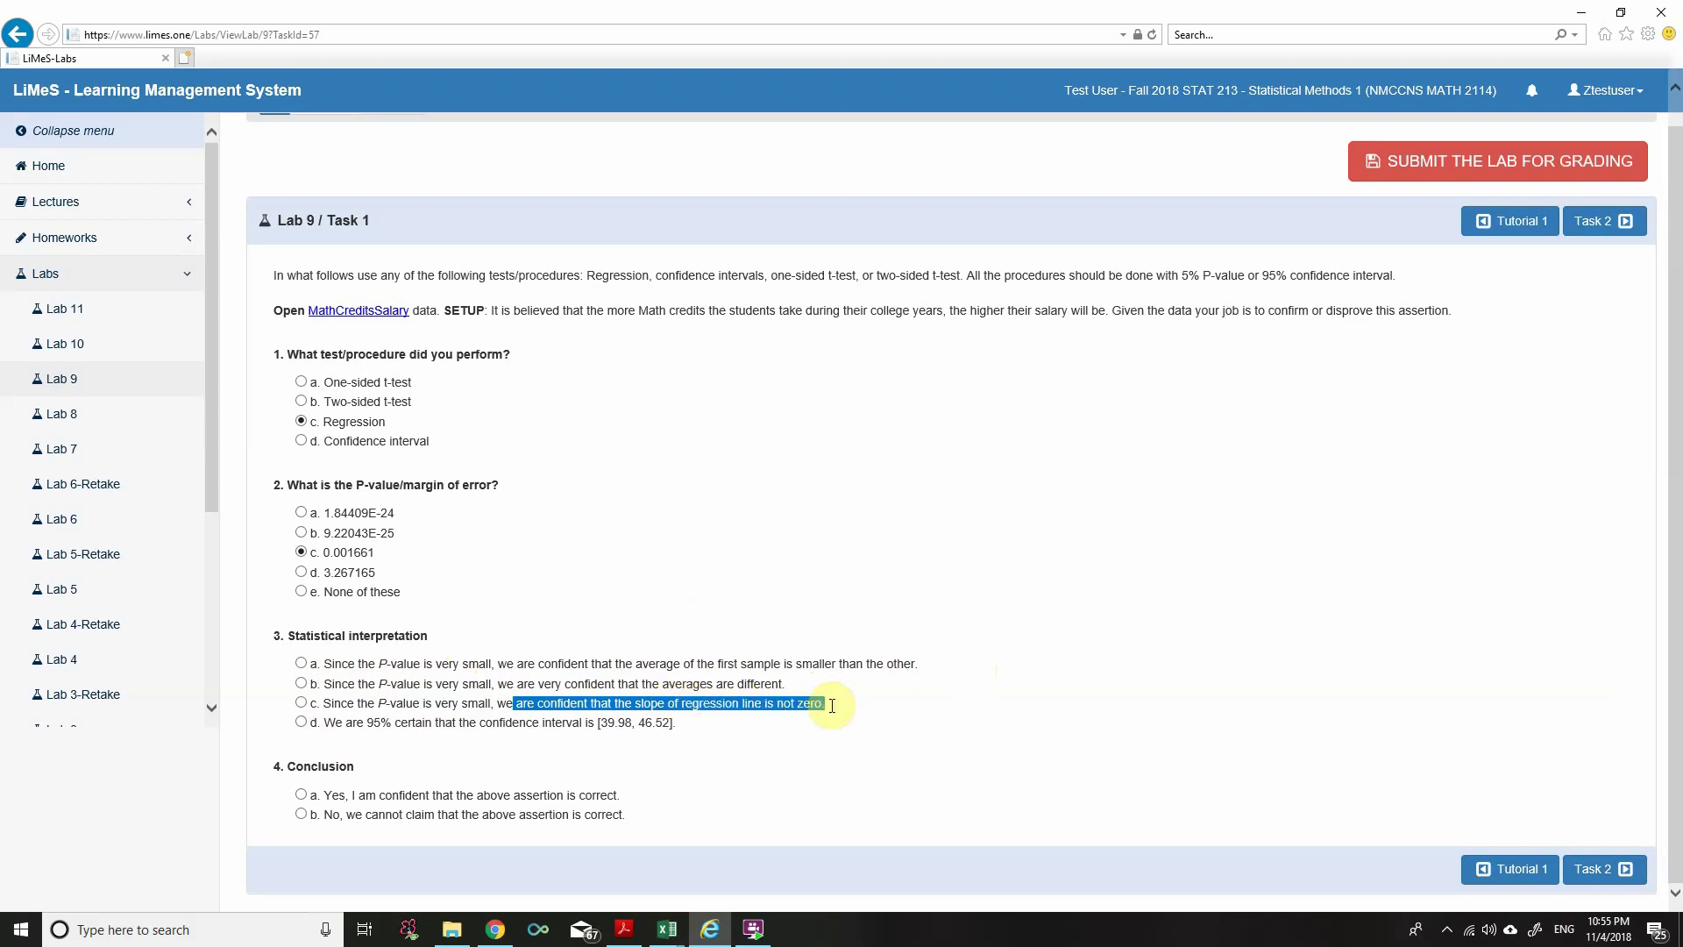
drag(321, 703, 827, 705)
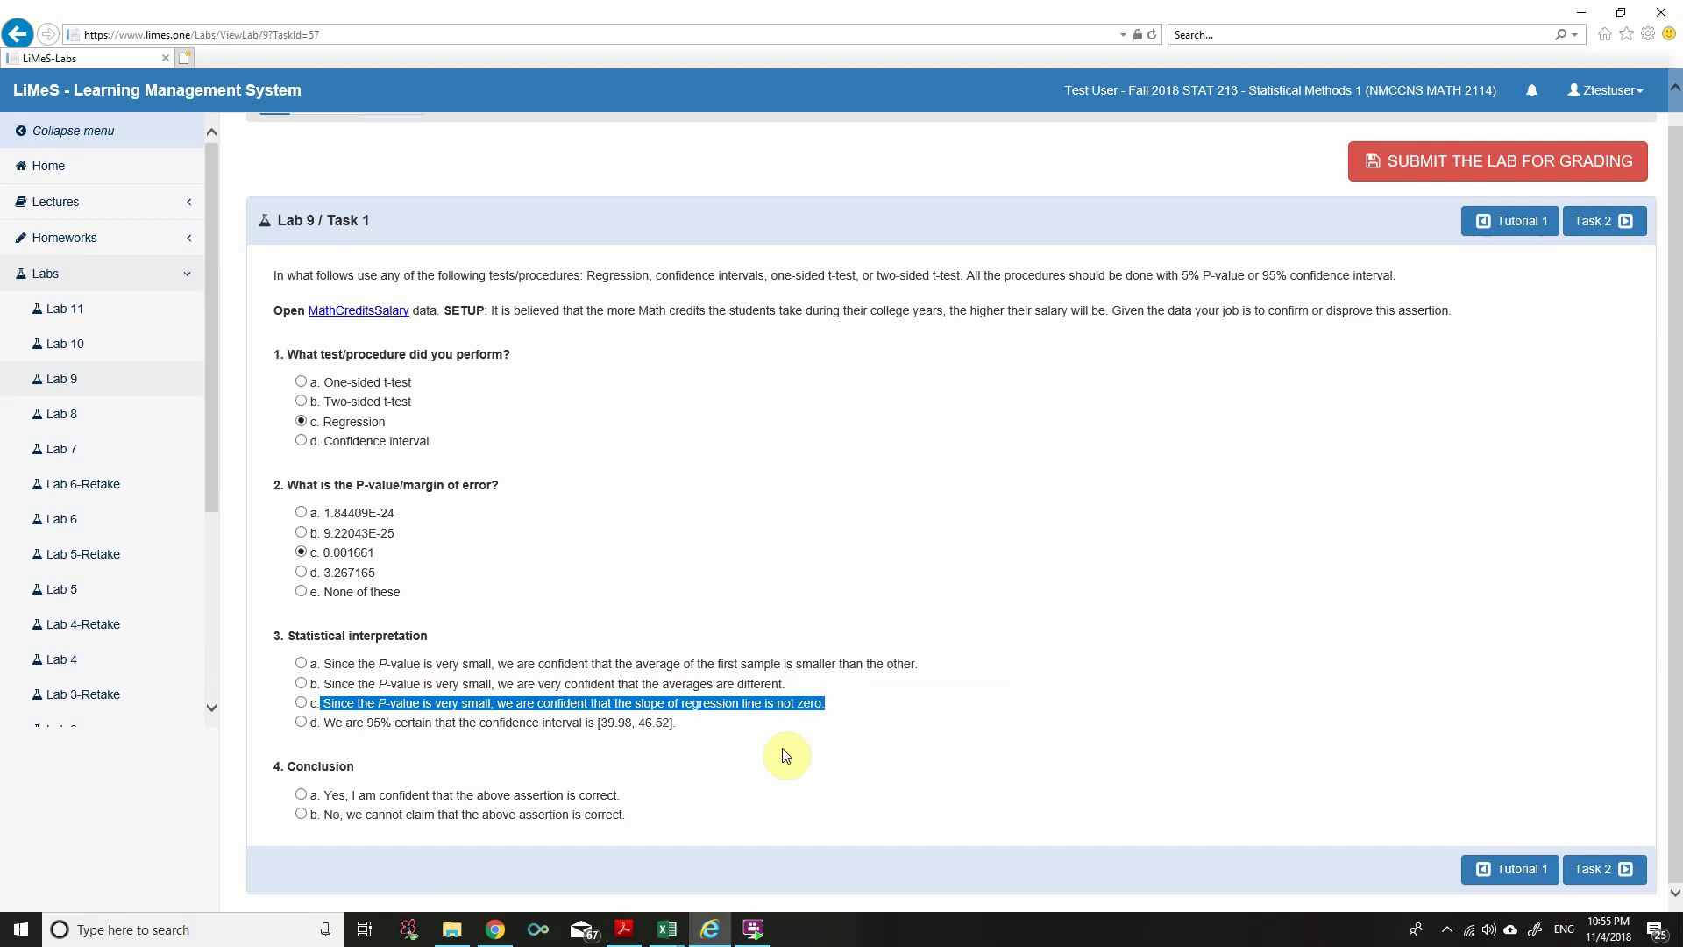
click(627, 665)
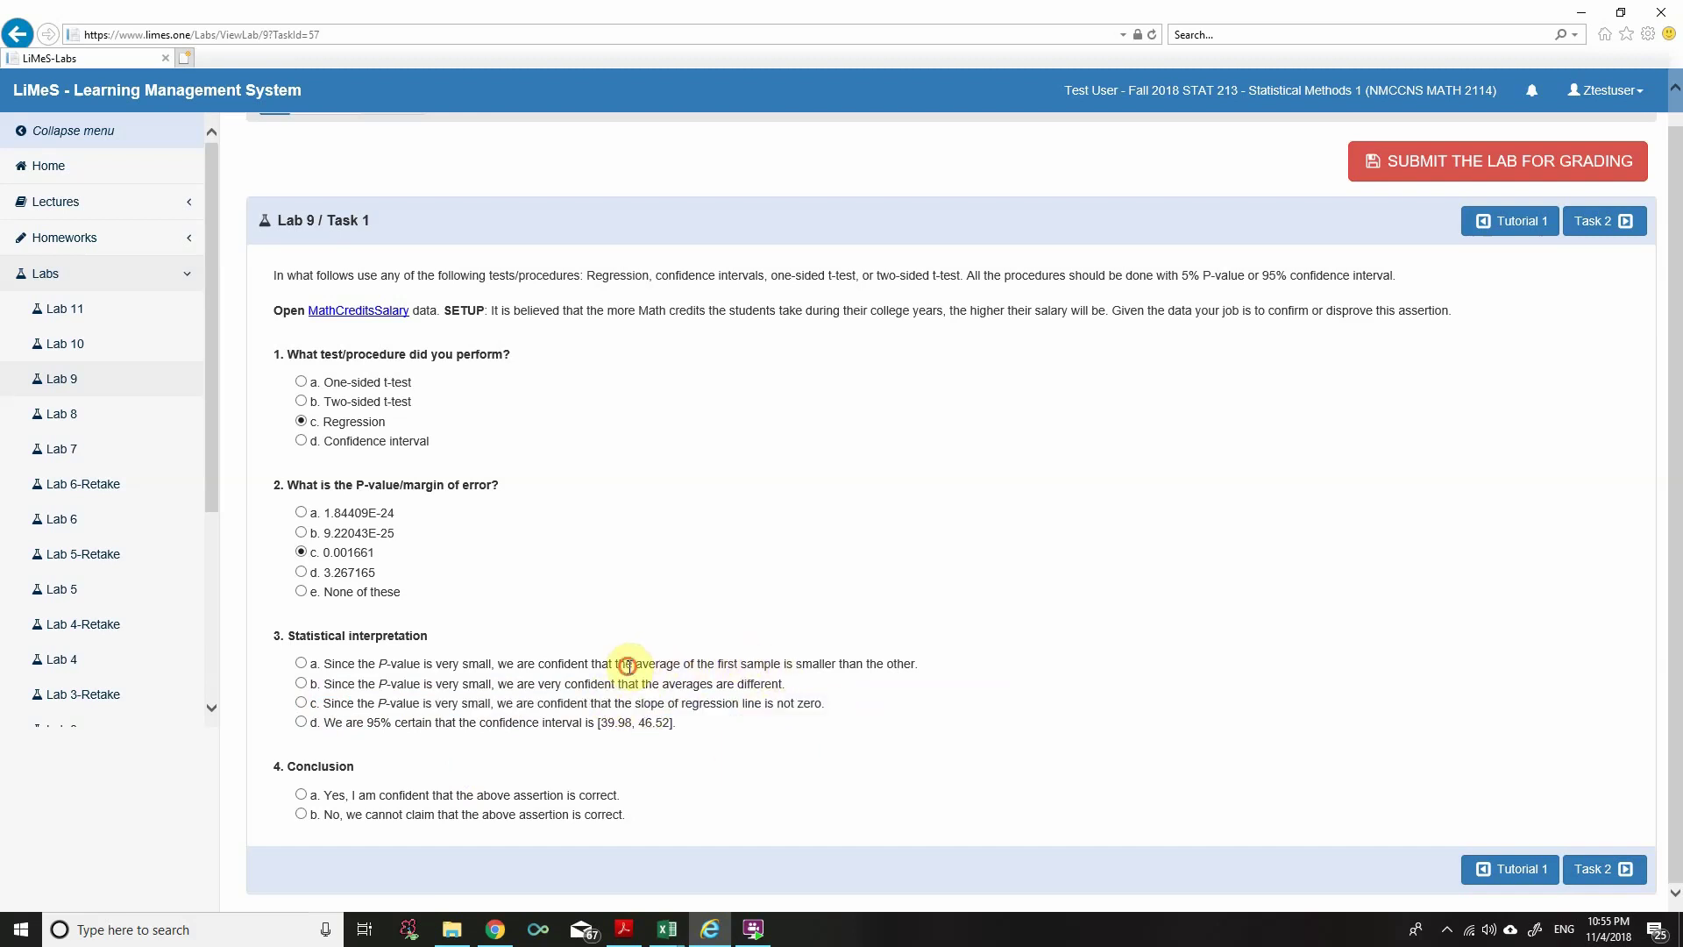
drag(628, 666, 916, 665)
drag(536, 684, 785, 684)
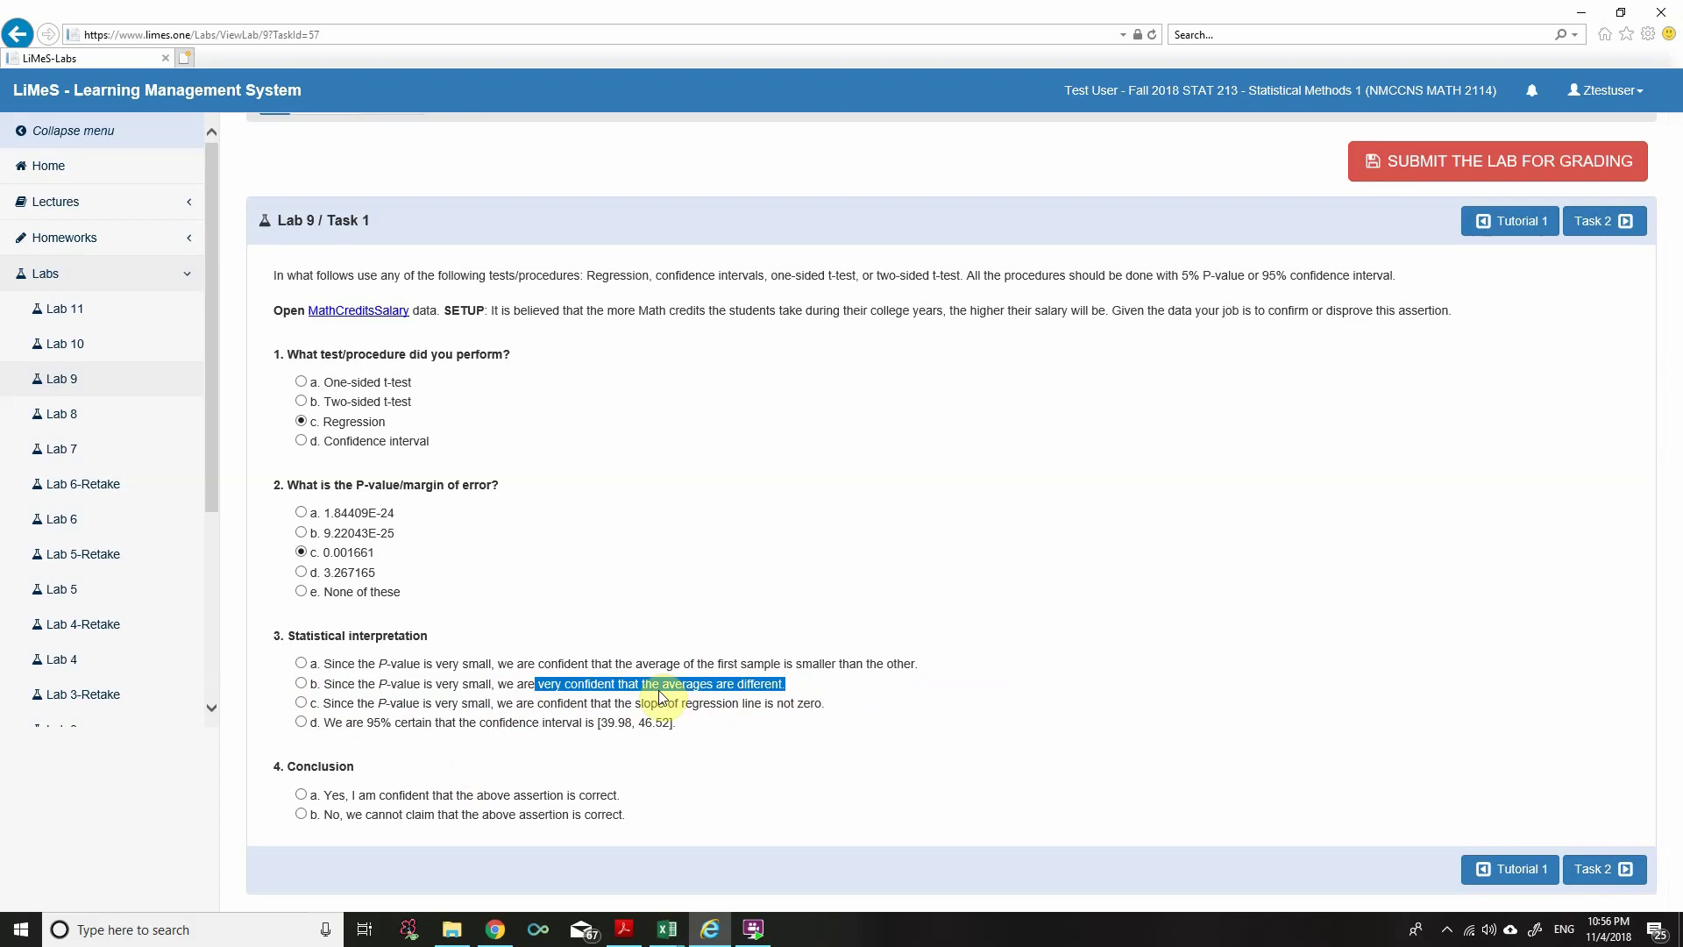
drag(633, 702, 764, 702)
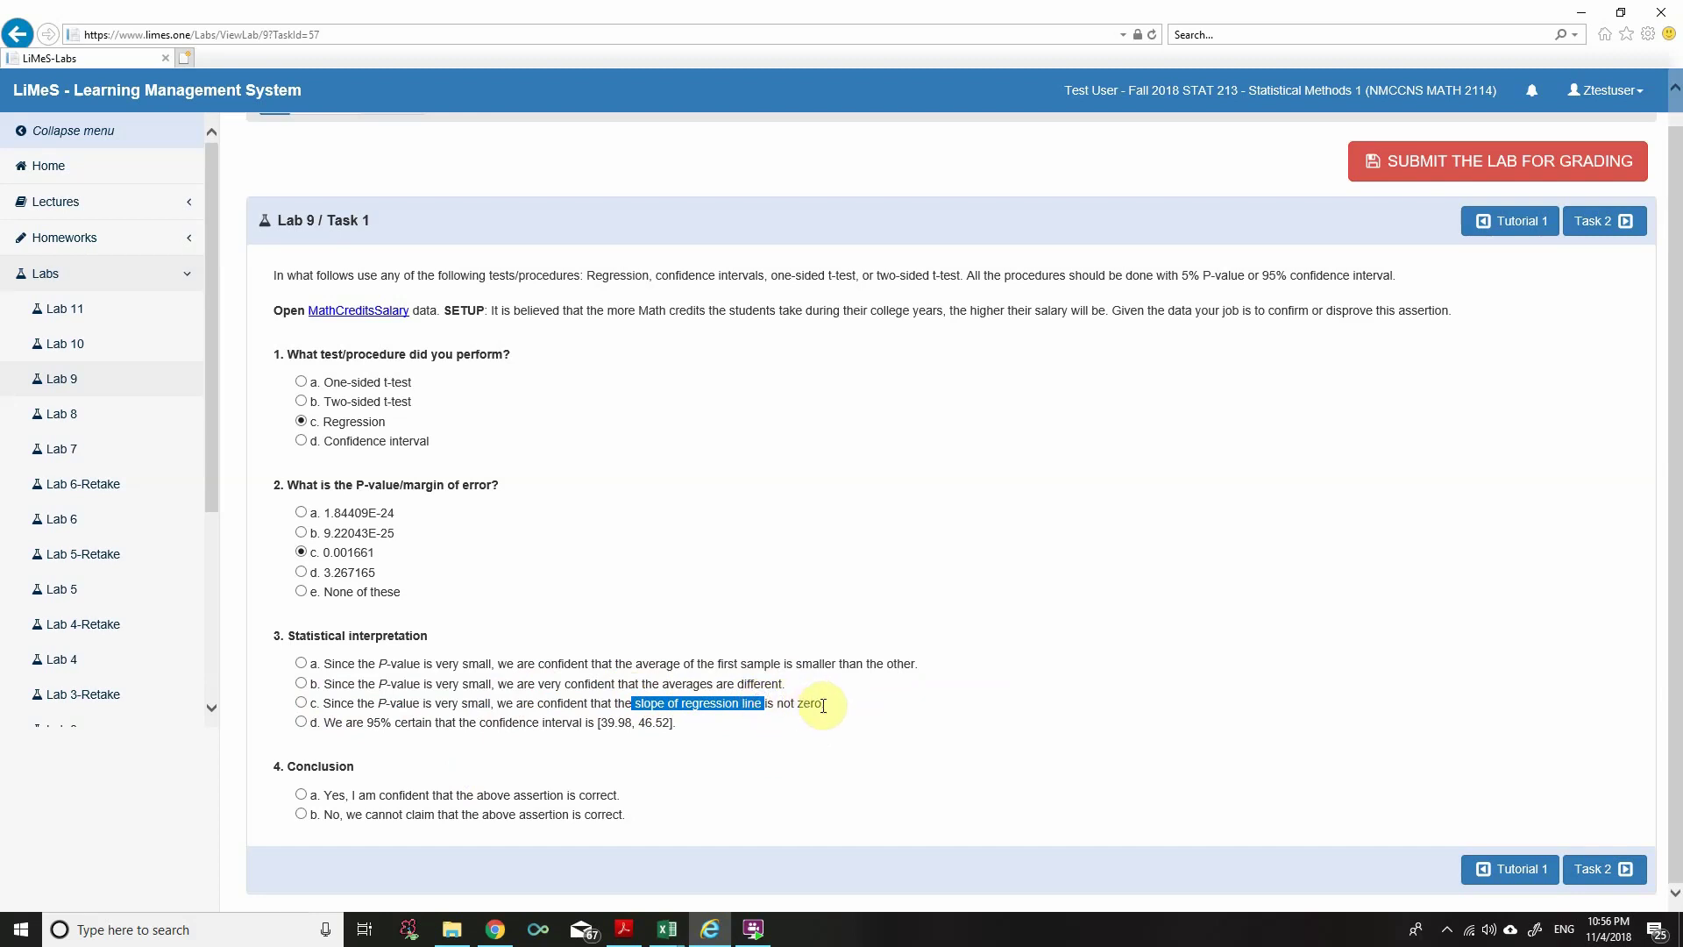
click(302, 704)
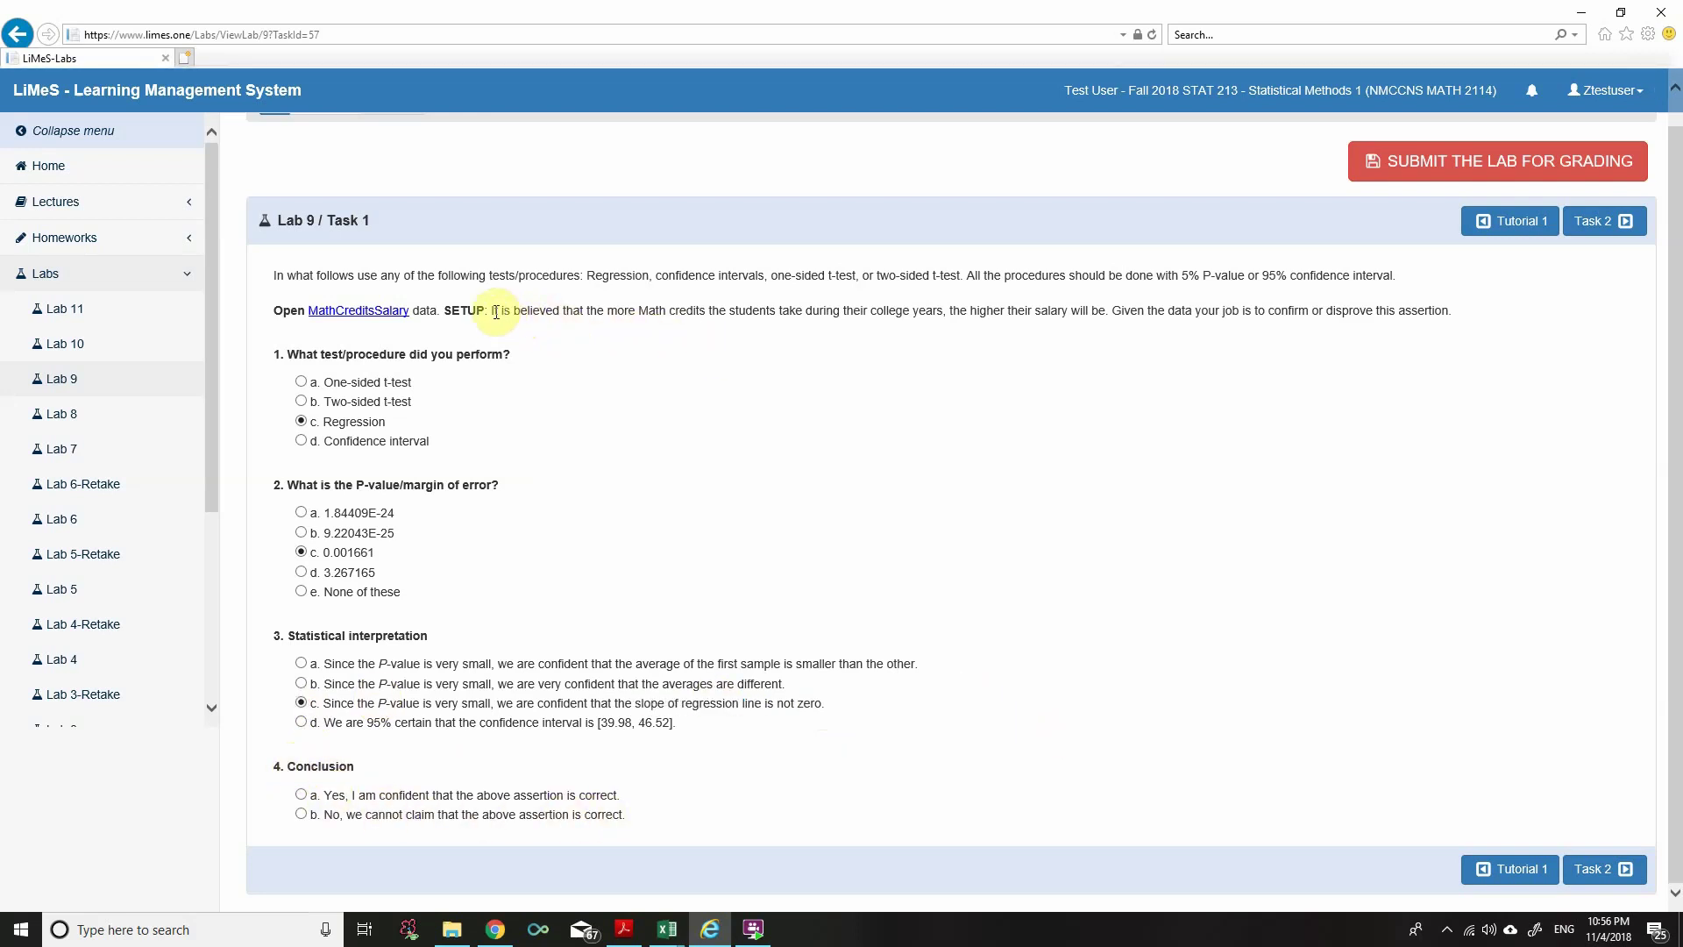
Step: Review the Task 1 assertion on Math credits and salary against the "Yes, I am confident" conclusion in question 4
drag(495, 312, 1106, 315)
drag(355, 795, 664, 802)
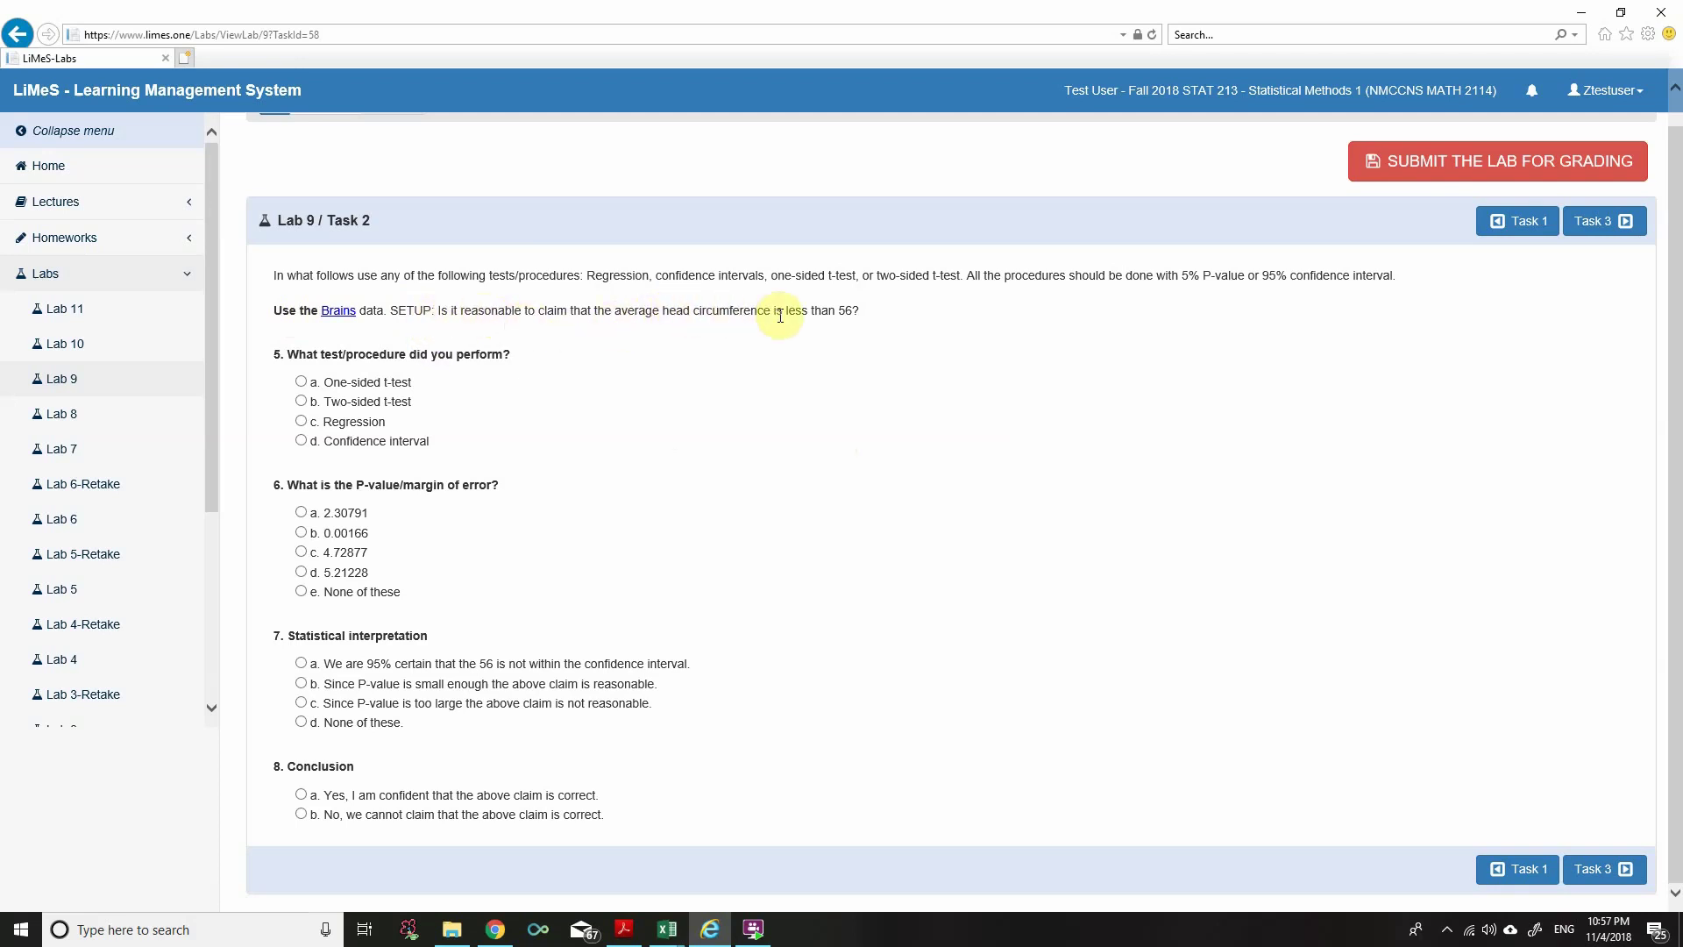
Step: Inspect the Head Circumference column in the Brains workbook, reread the Task 2 claim, and answer question 5 with Confidence interval
key(alt+Tab)
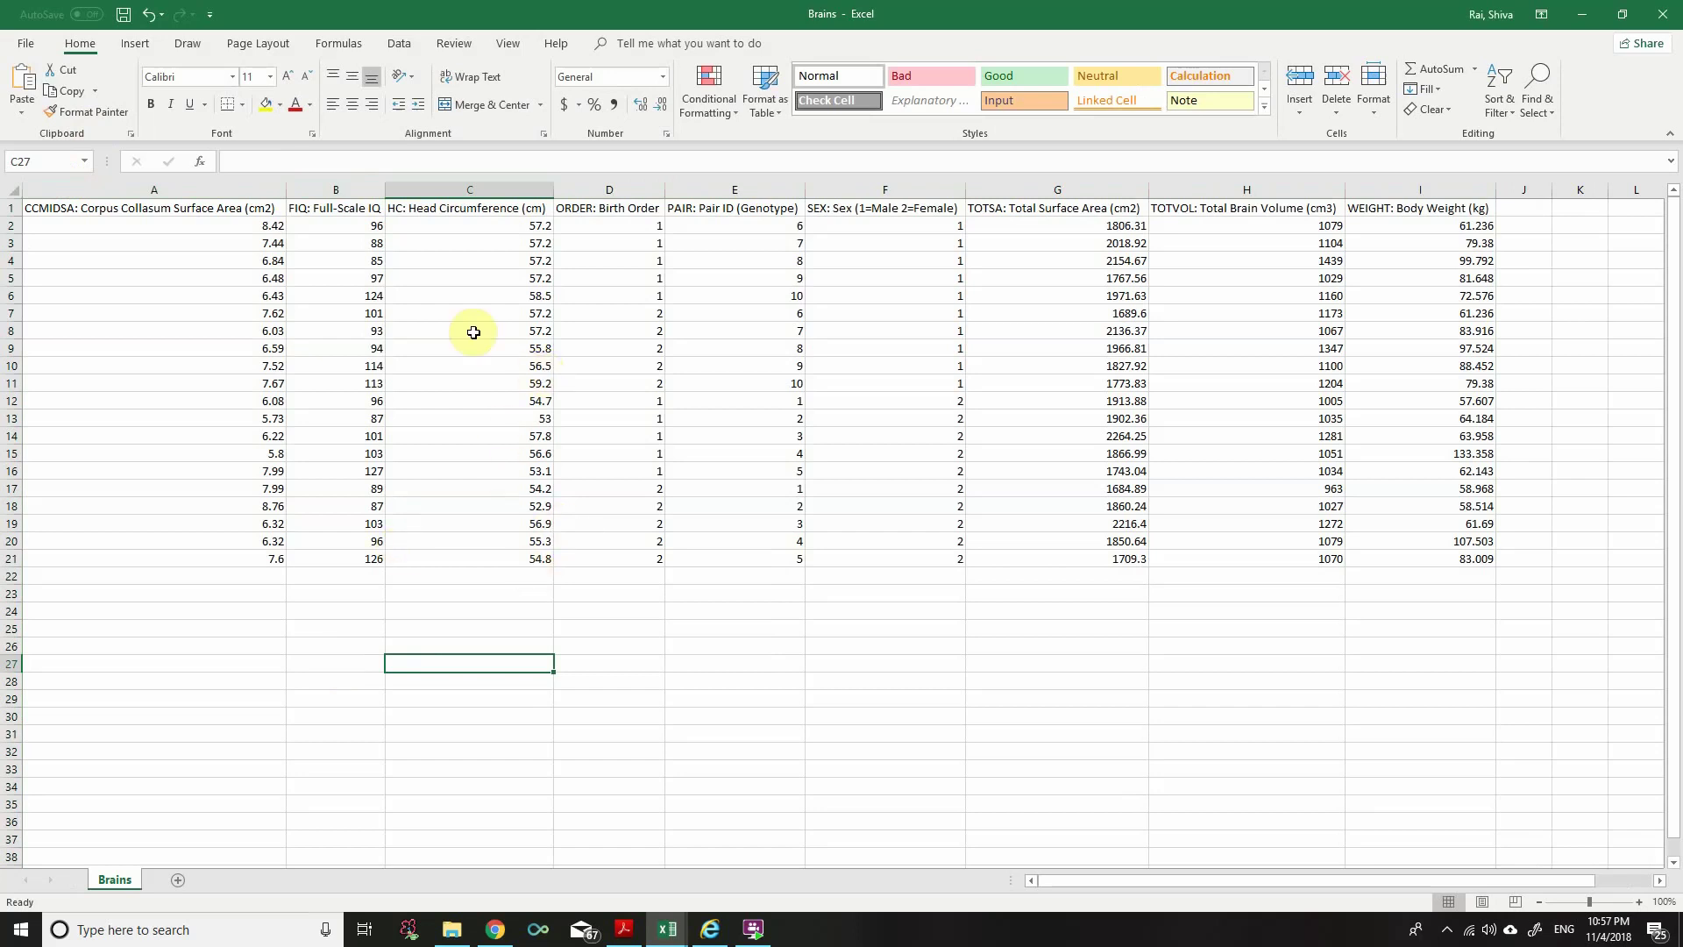
click(479, 189)
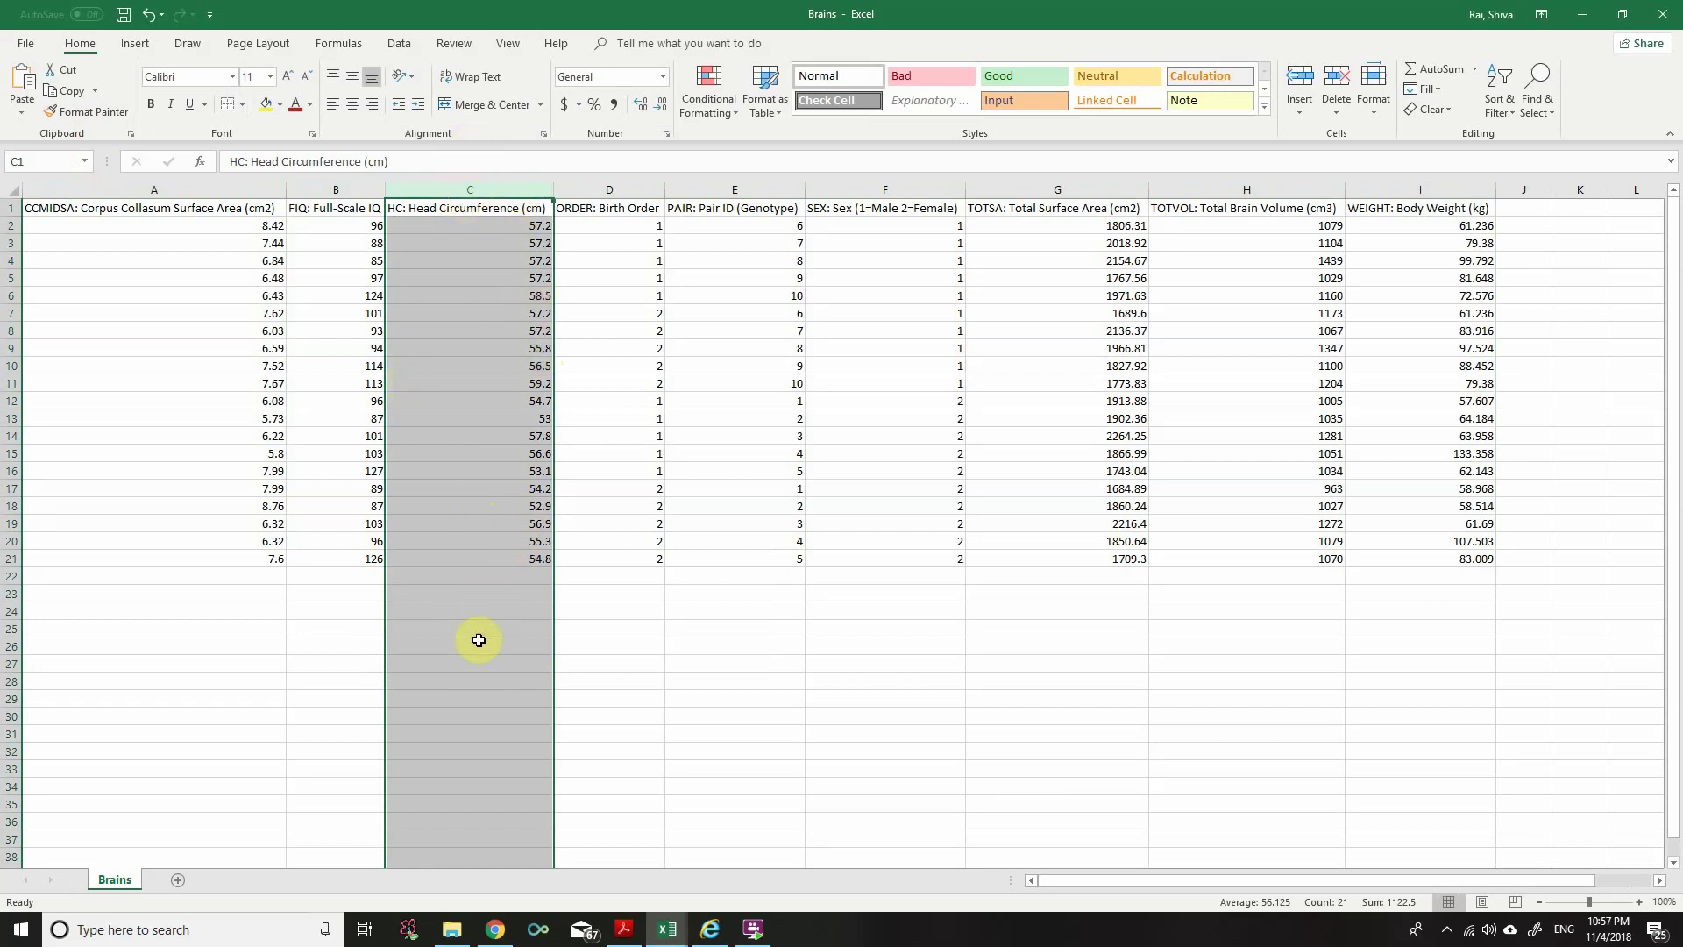
click(710, 929)
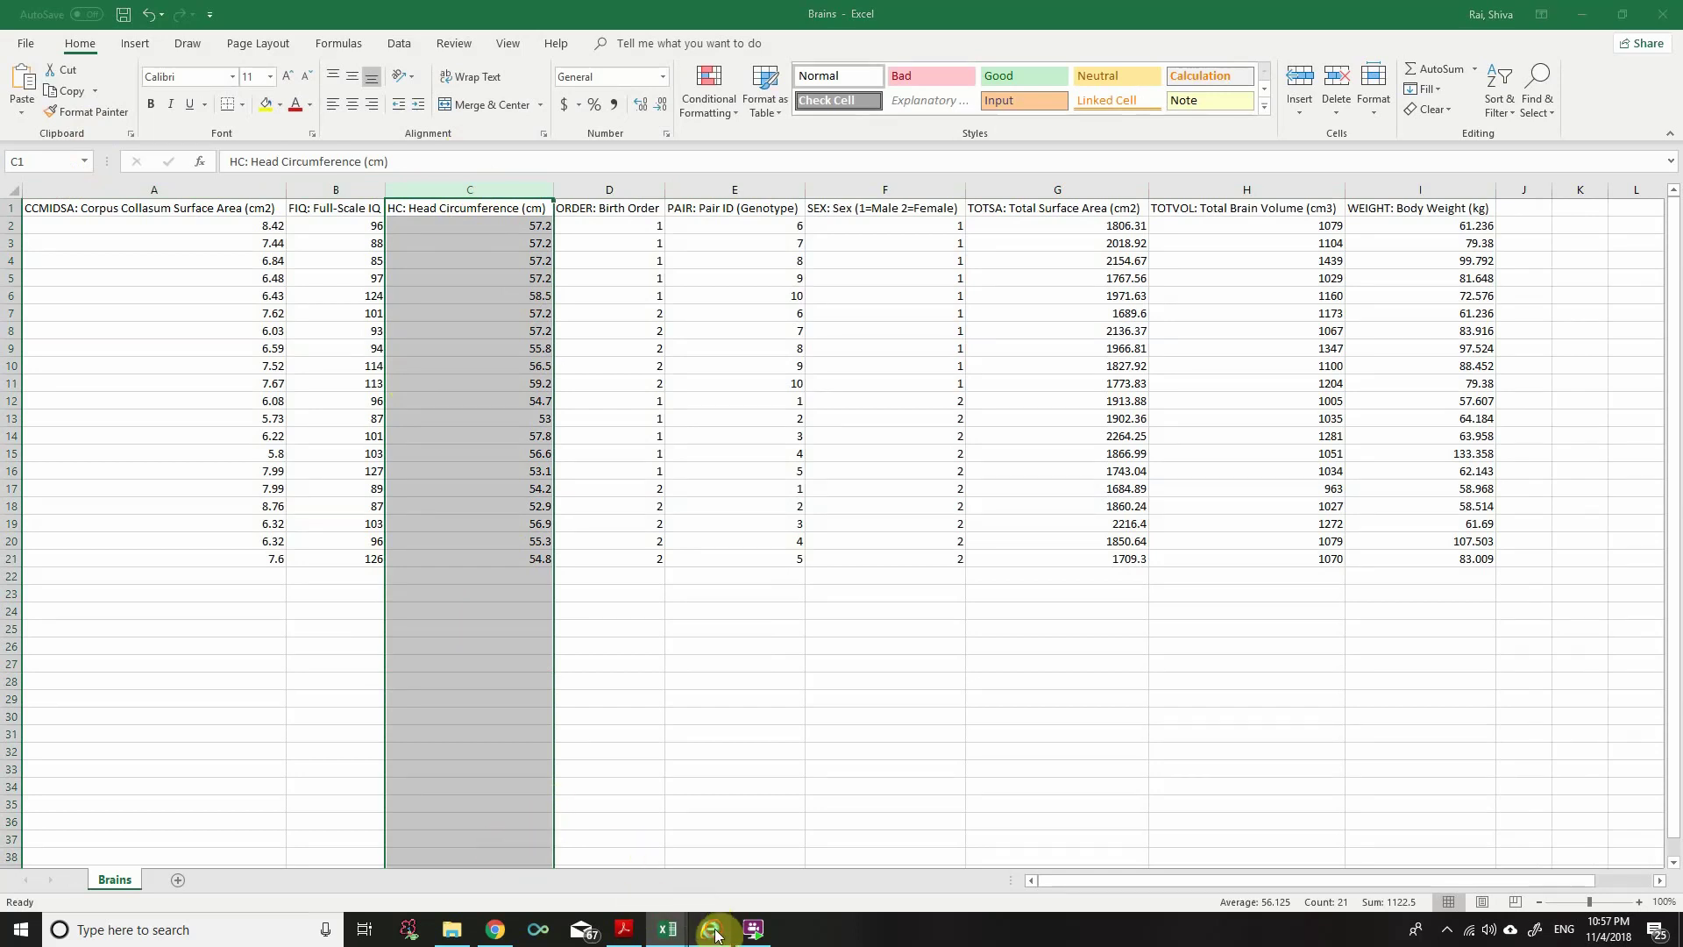
double_click(441, 310)
drag(481, 311, 852, 311)
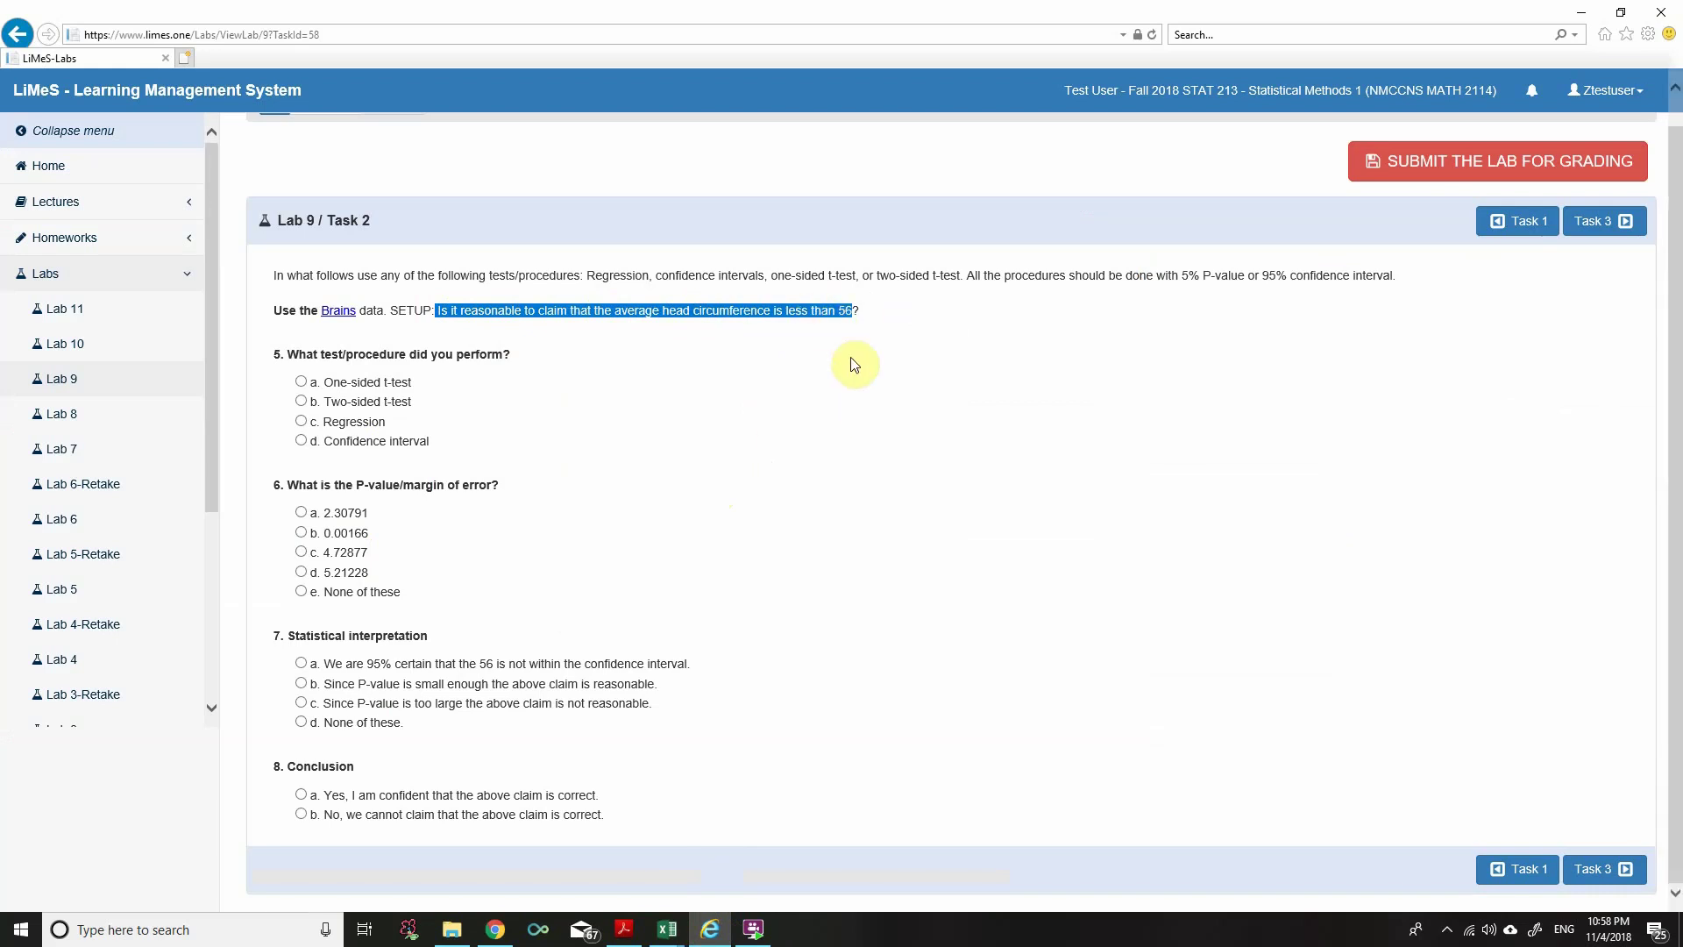
click(301, 443)
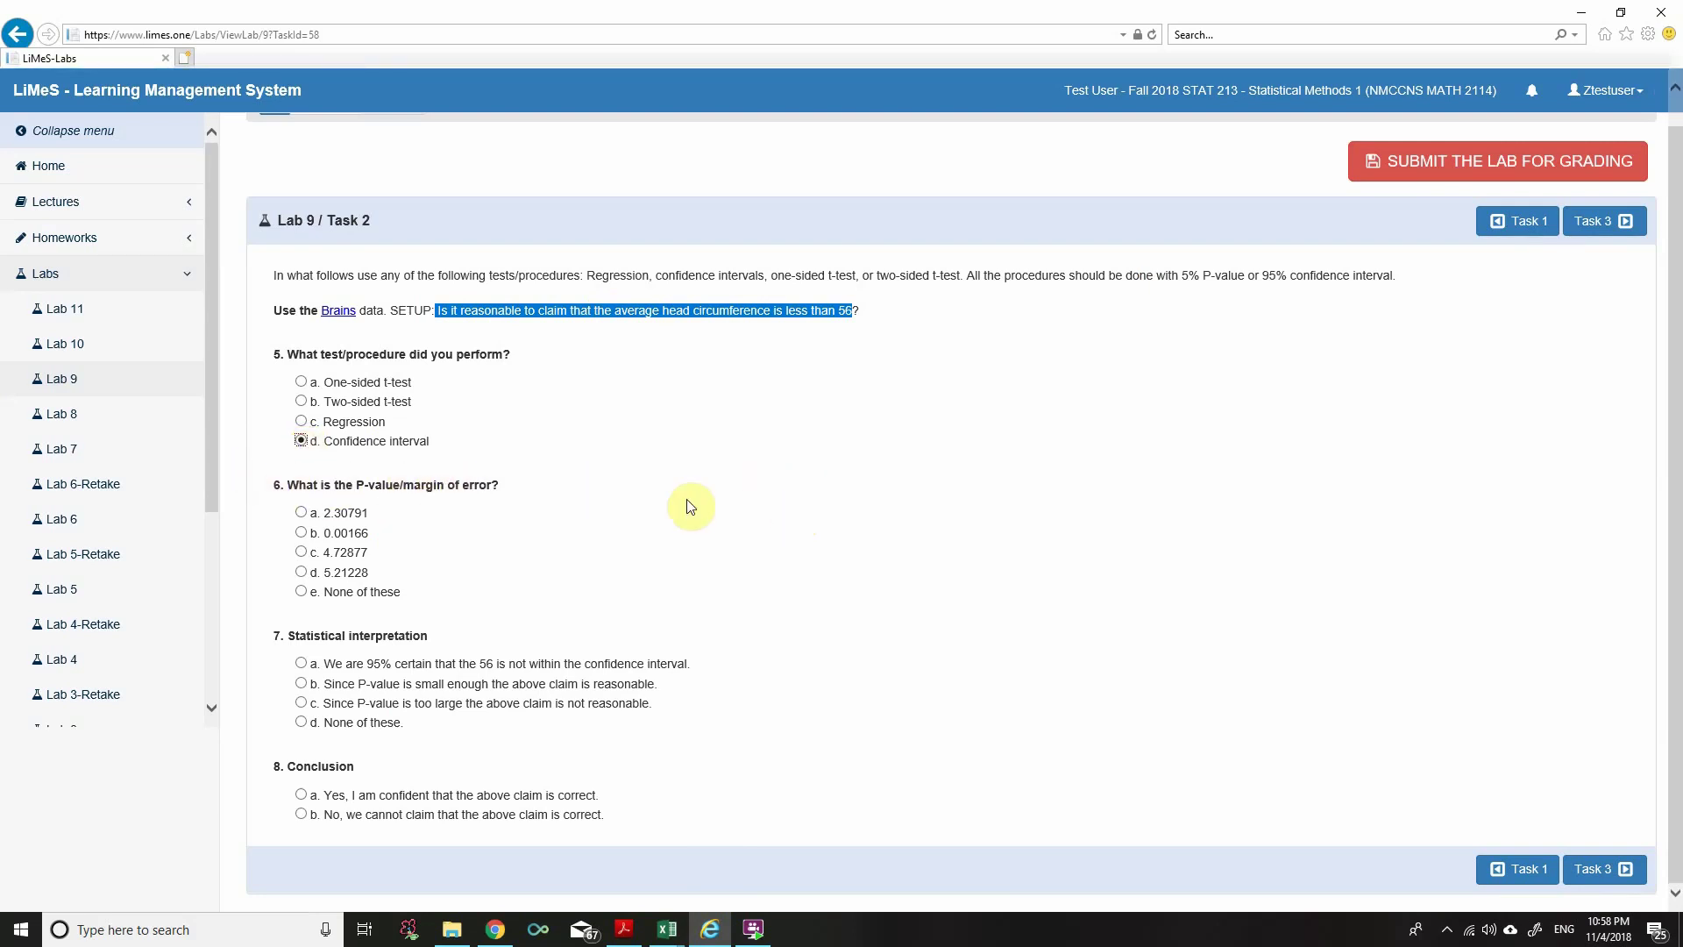
Step: Switch to the Brains workbook in Excel and enter the average head circumference, 56.125, in cell C23
key(alt+Tab)
click(429, 590)
click(500, 190)
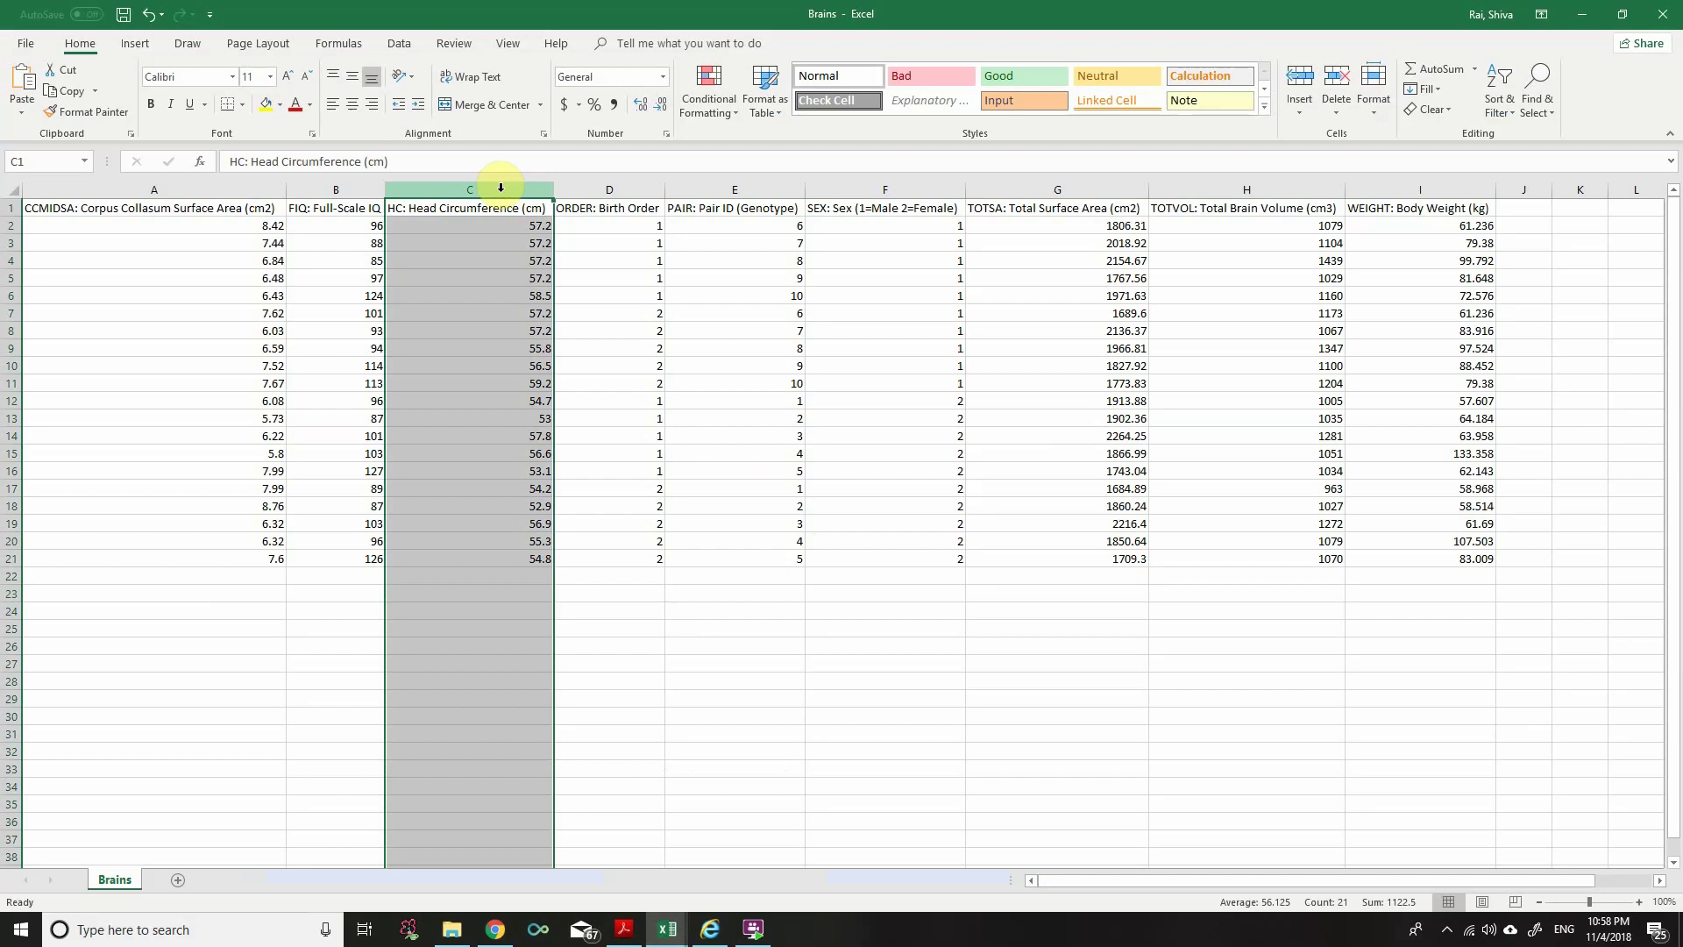
click(416, 596)
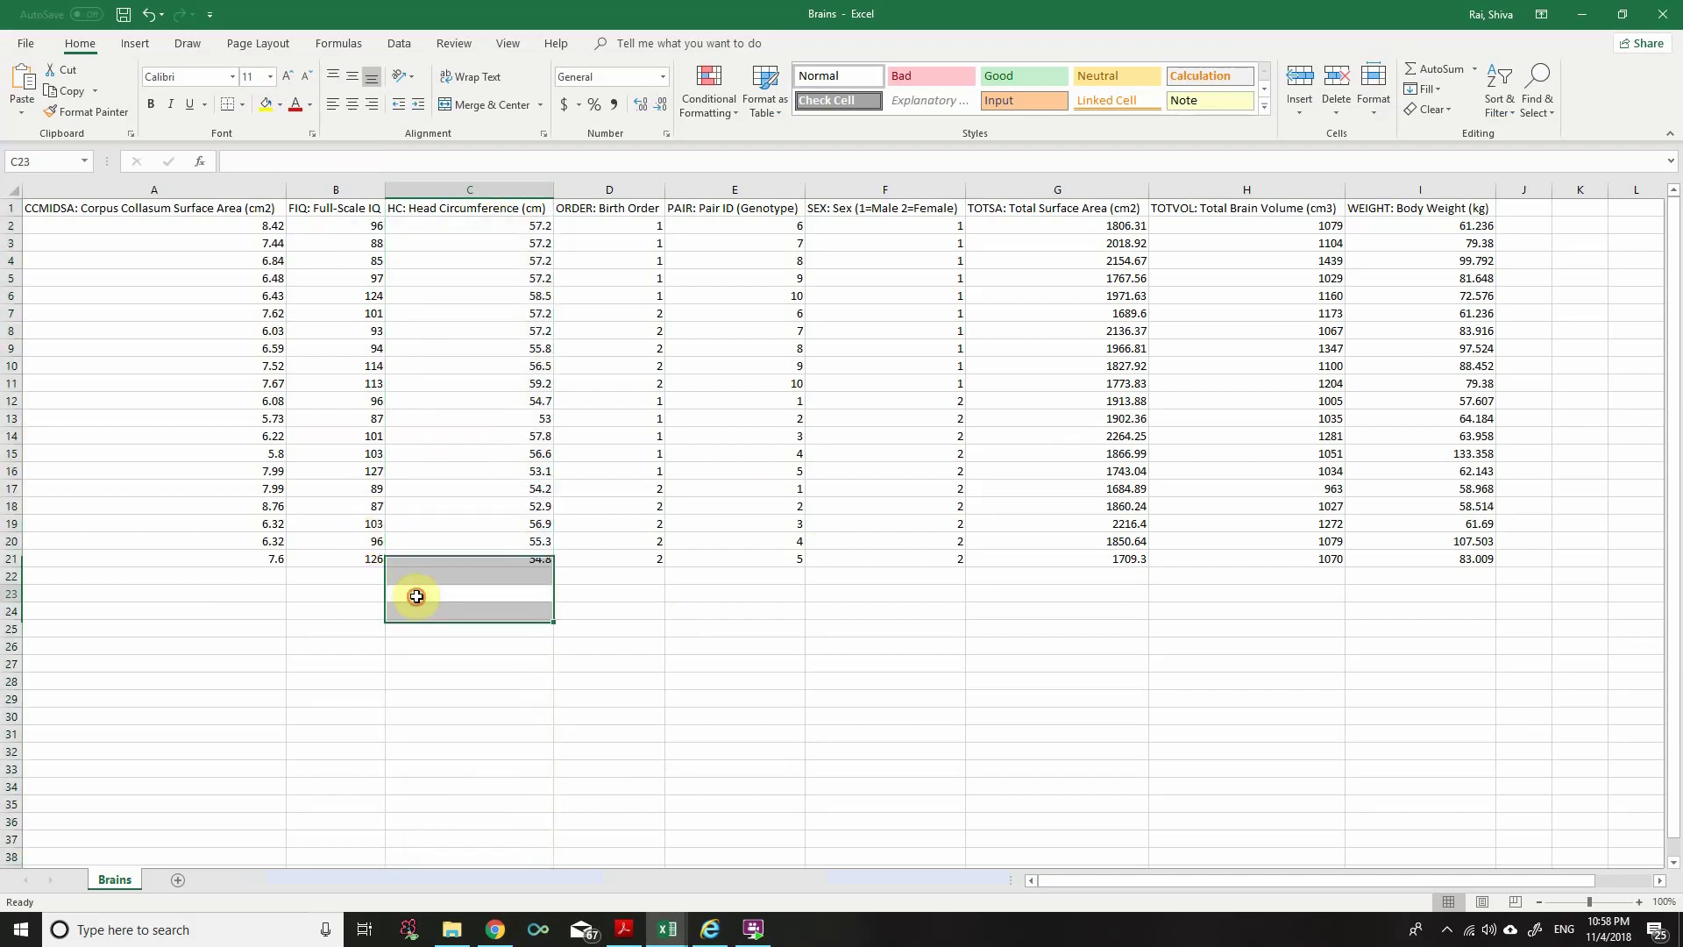
text(56)
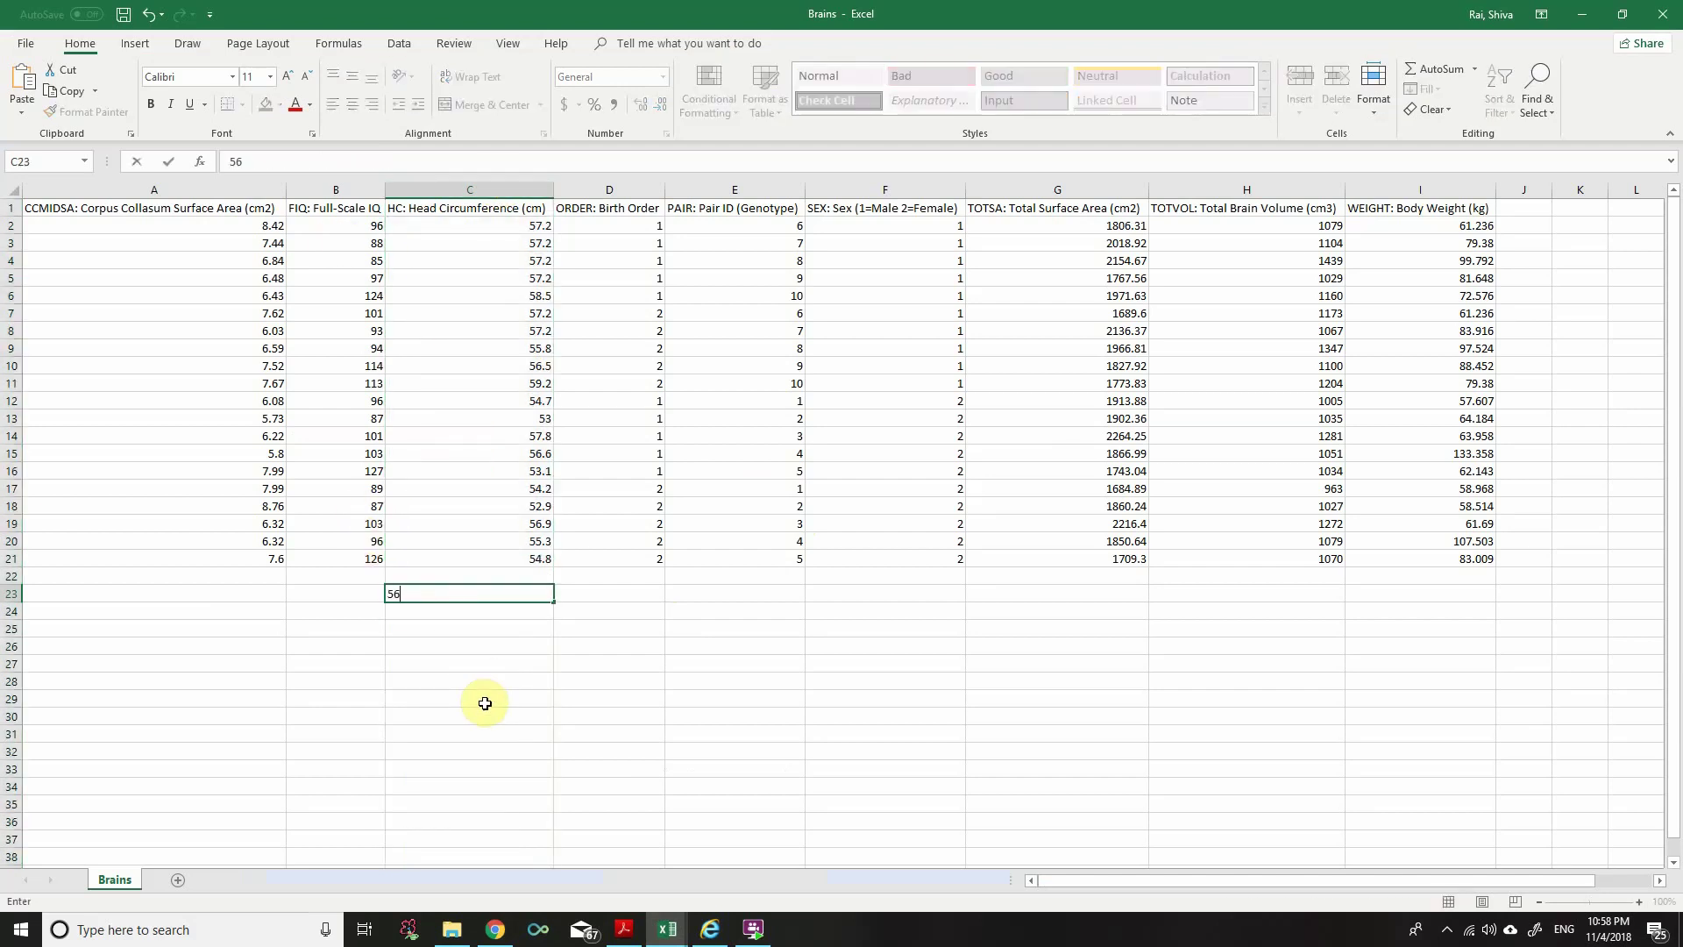
text(.125)
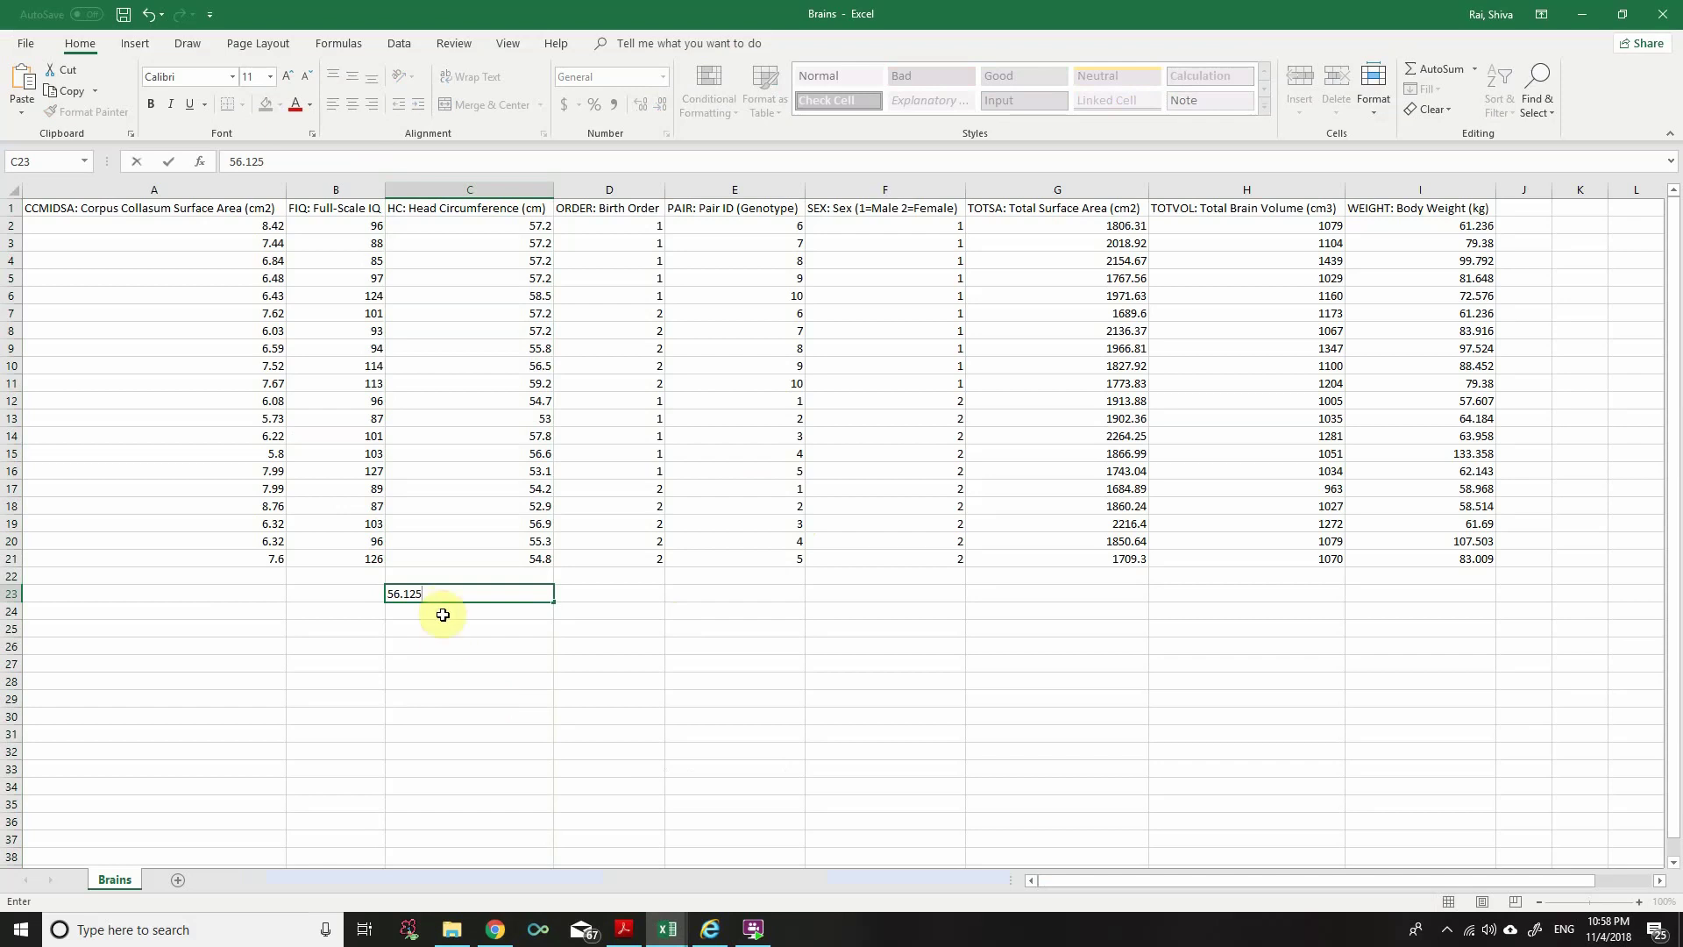
key(Return)
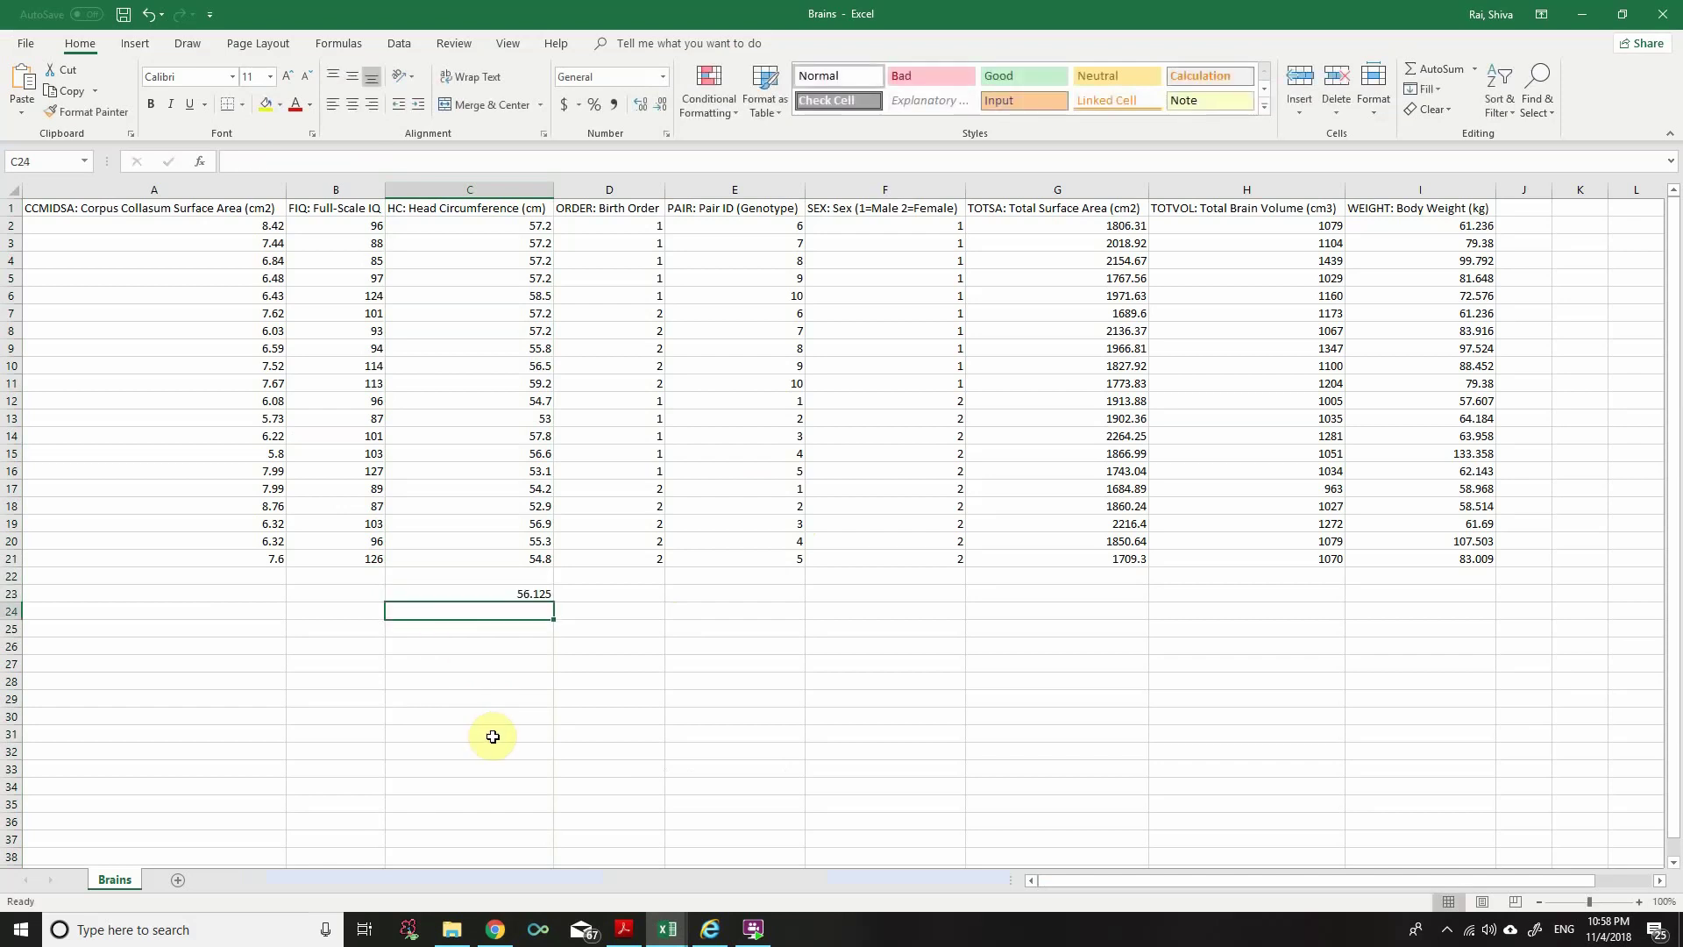
Step: Calculate the standard deviation of the head circumferences C2:C21 in cell C24 with STDEV
text(=st)
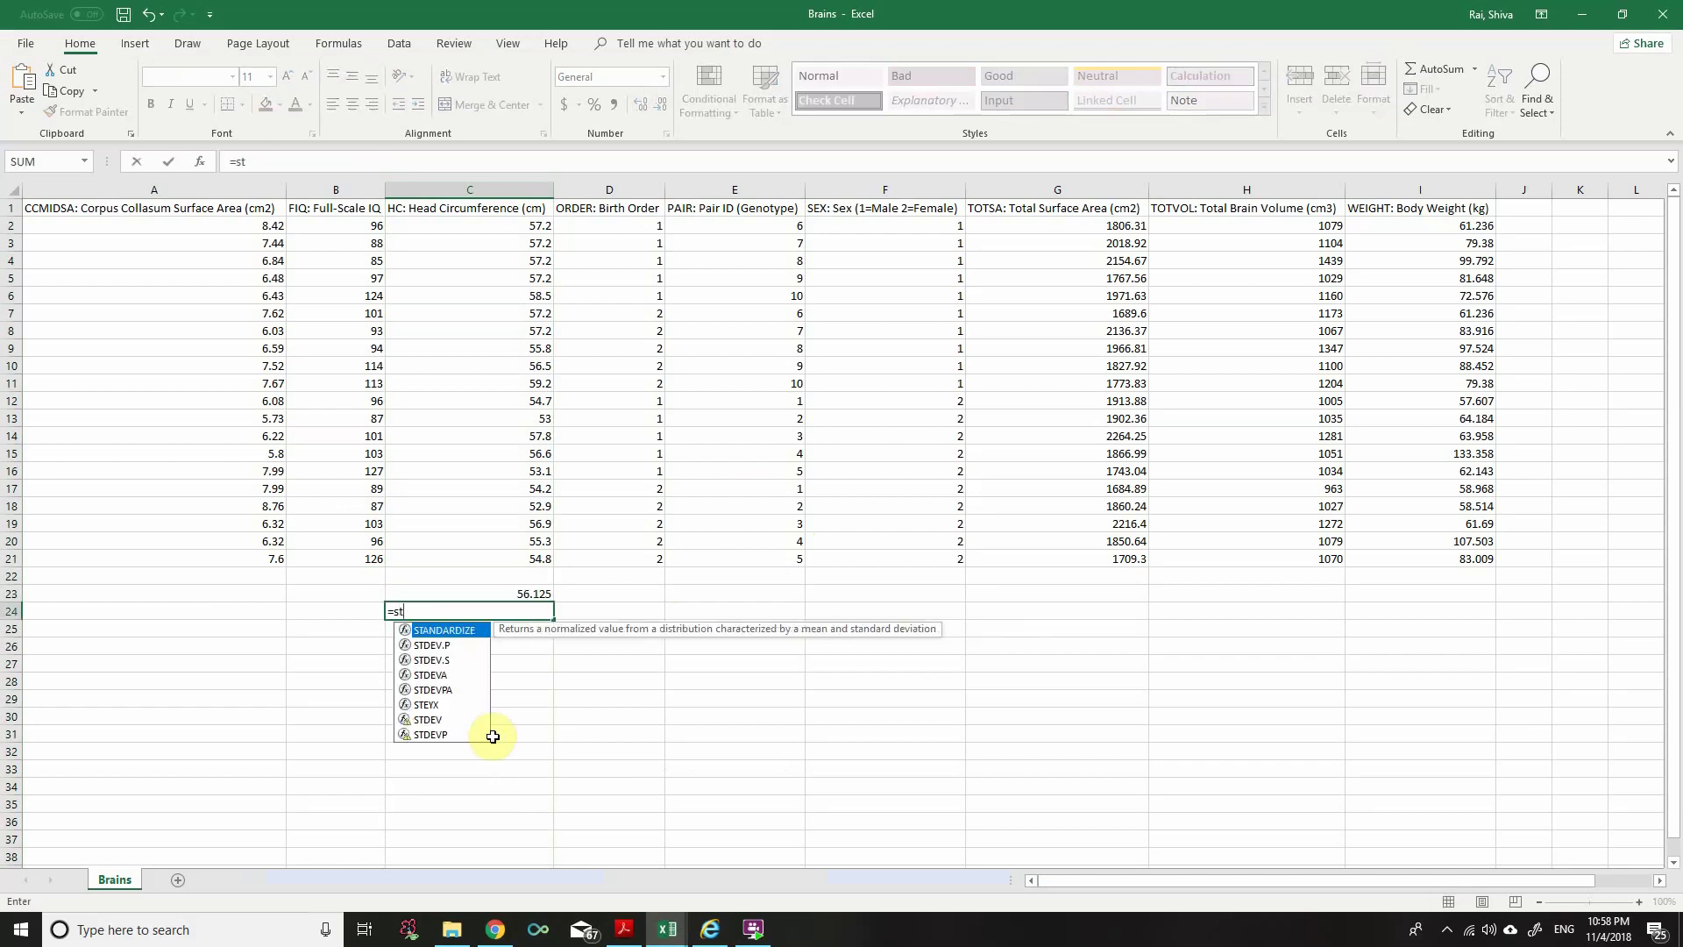
text(dev()
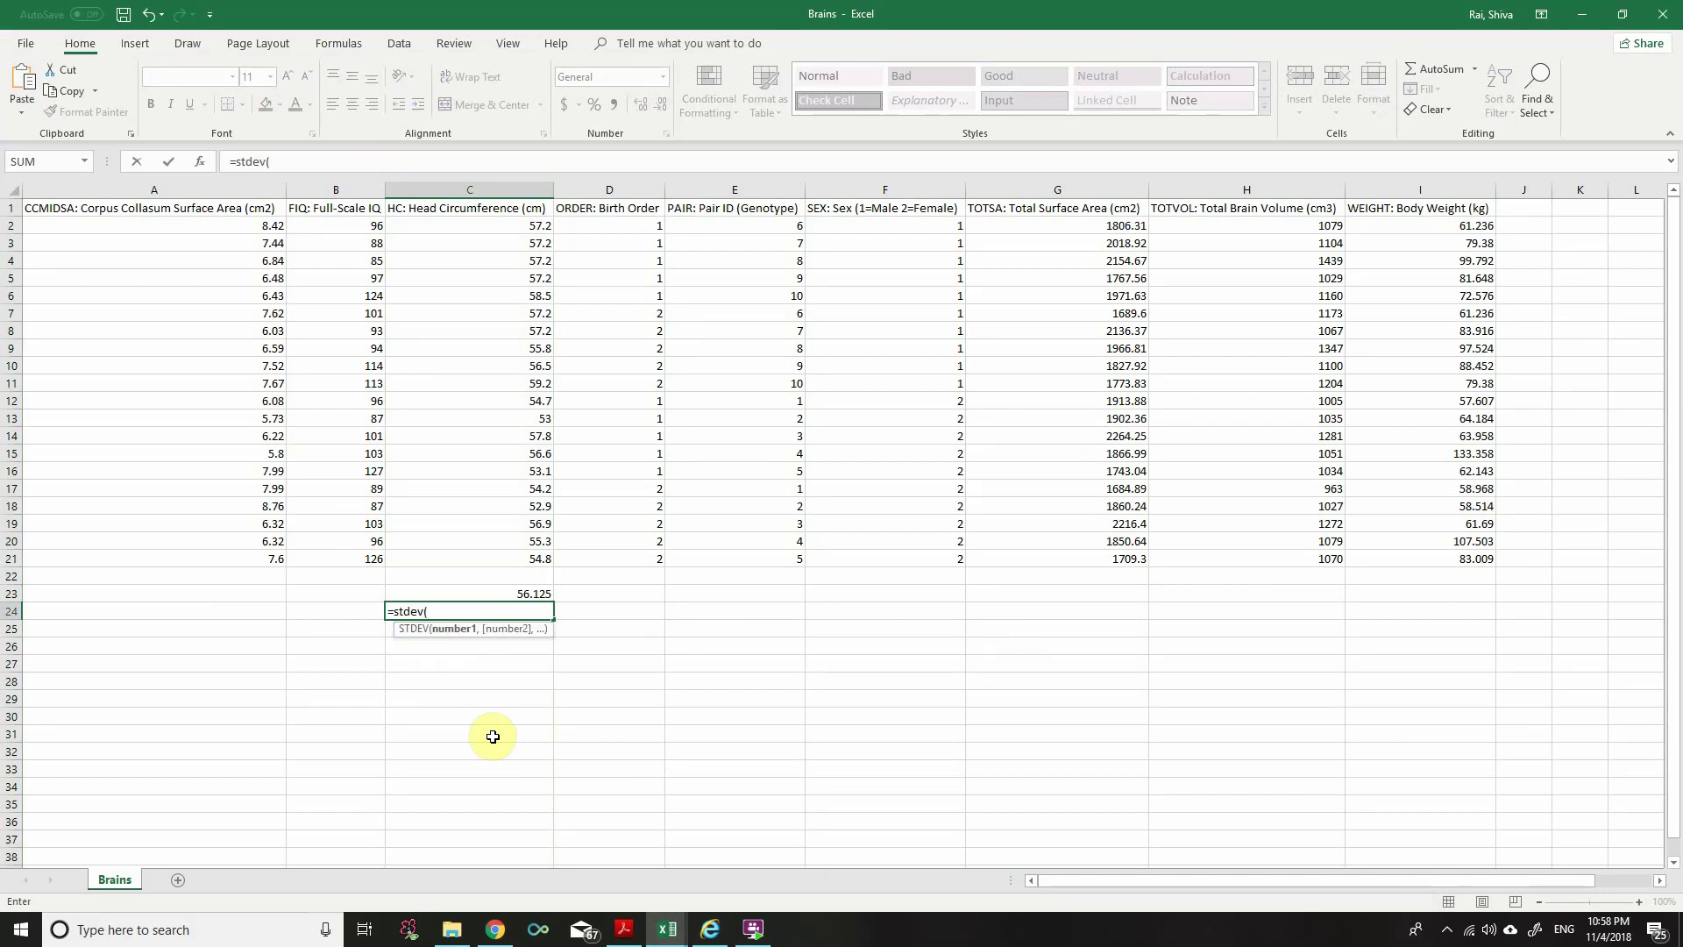
drag(489, 230, 507, 558)
key(Return)
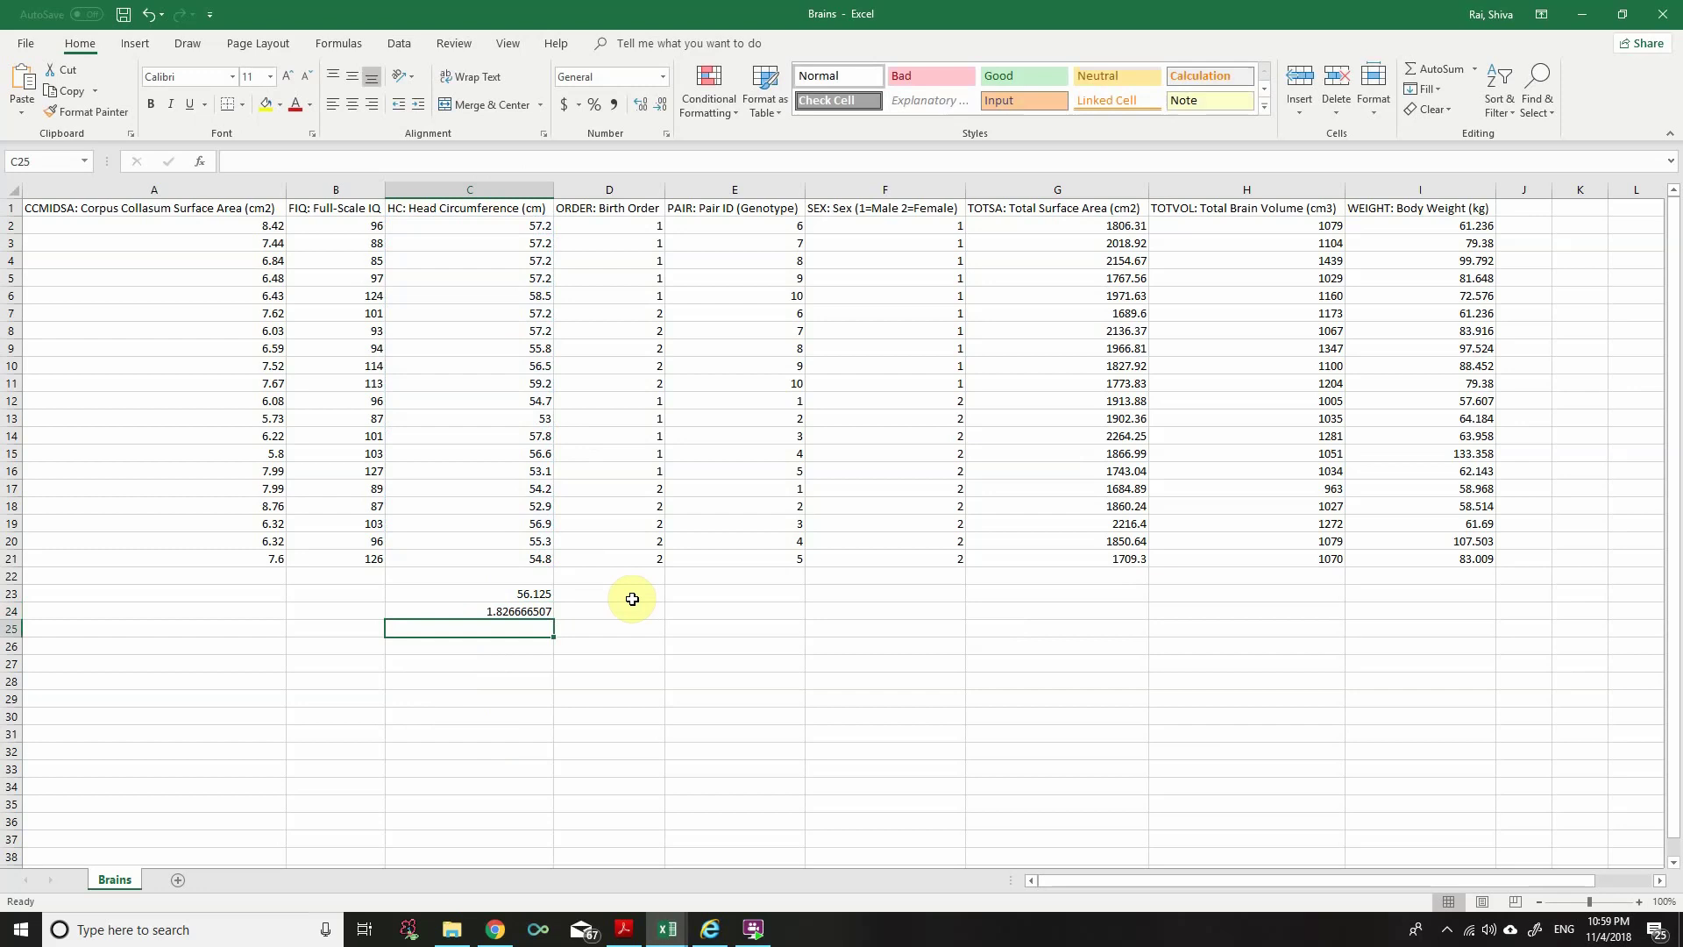
Step: Calculate the margin of error in cell C25 with =CONFIDENCE.T(0.05,1.8266,20)
text(=)
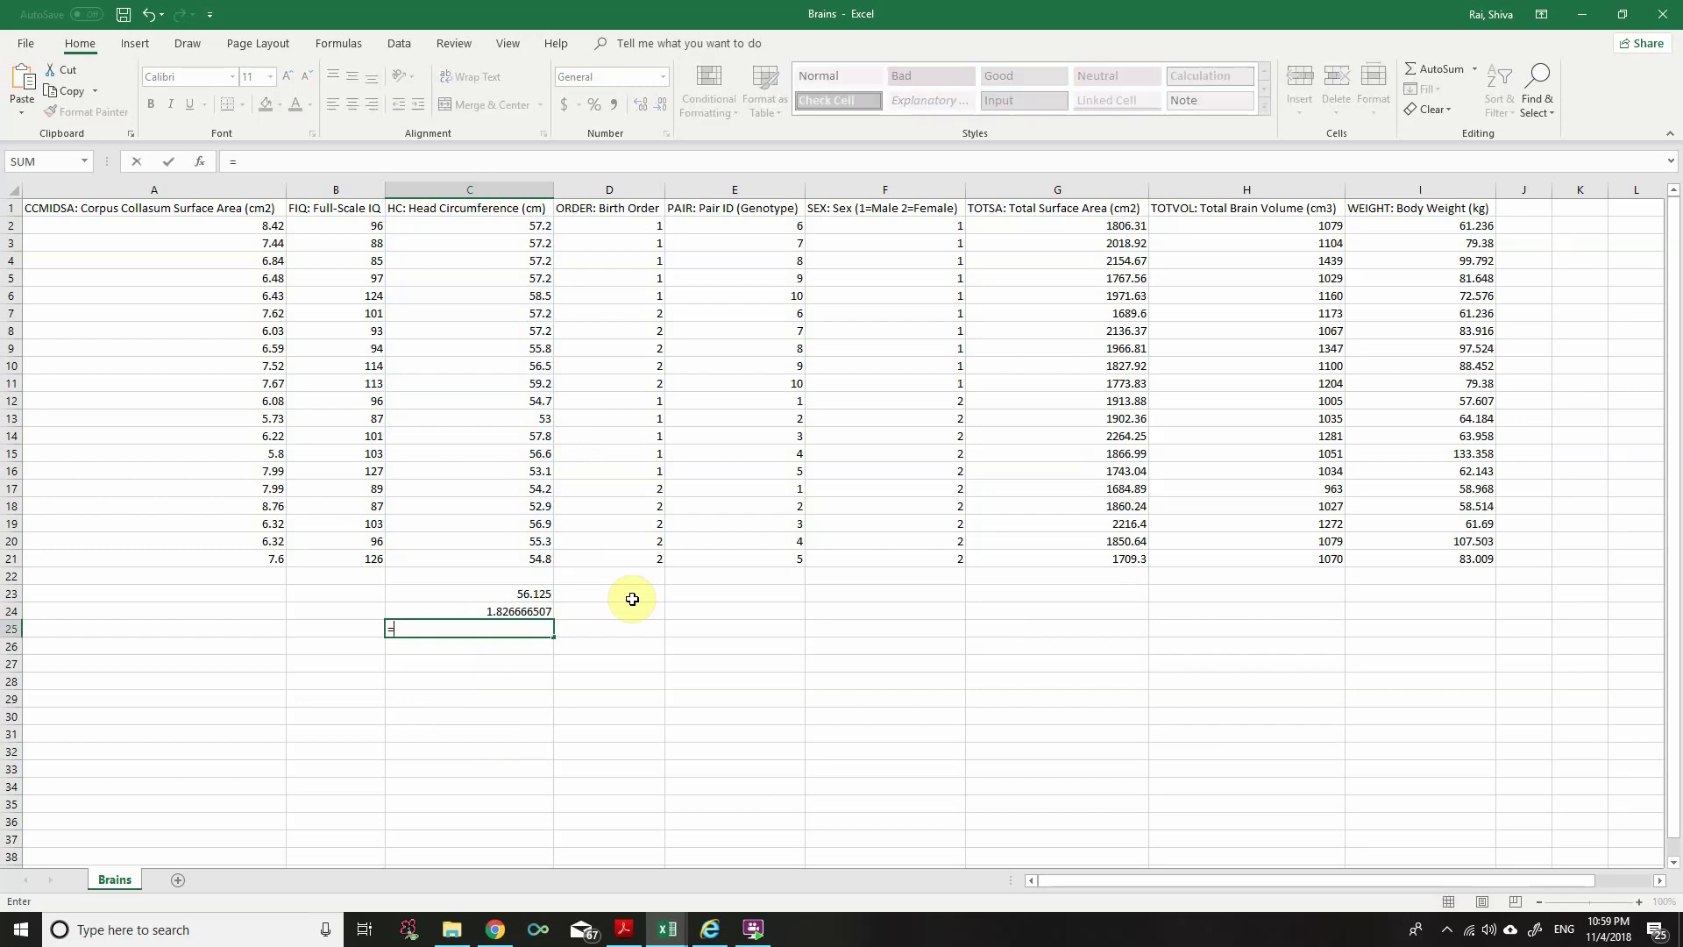
text(confid)
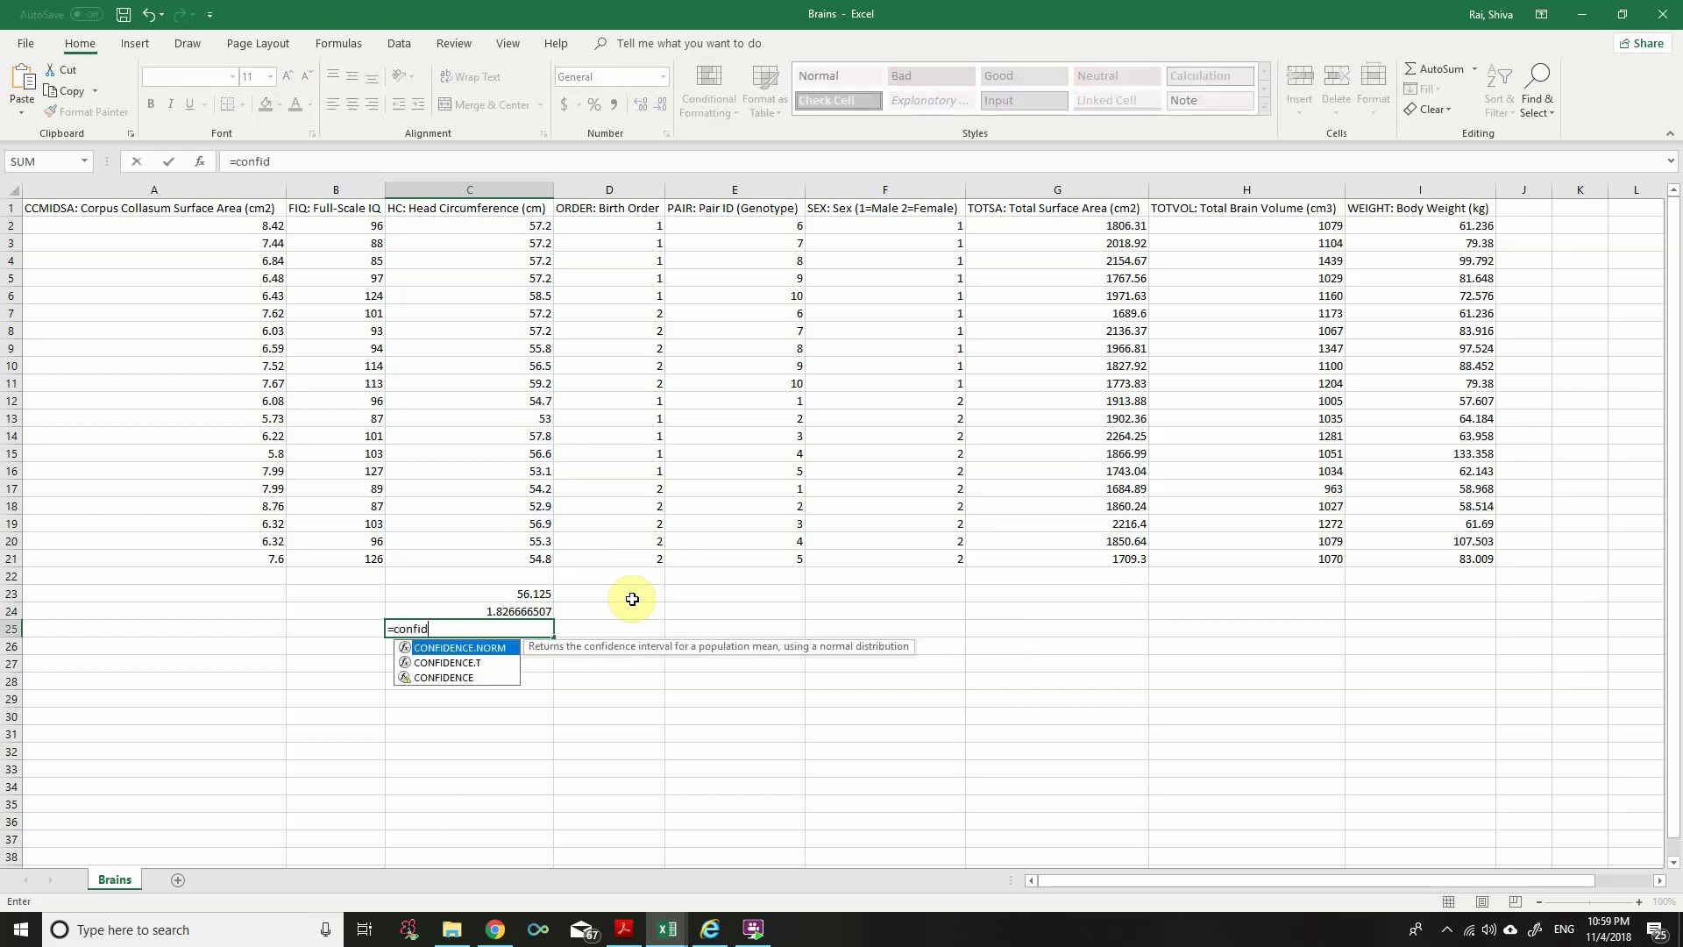
text(ence.t(0.05)
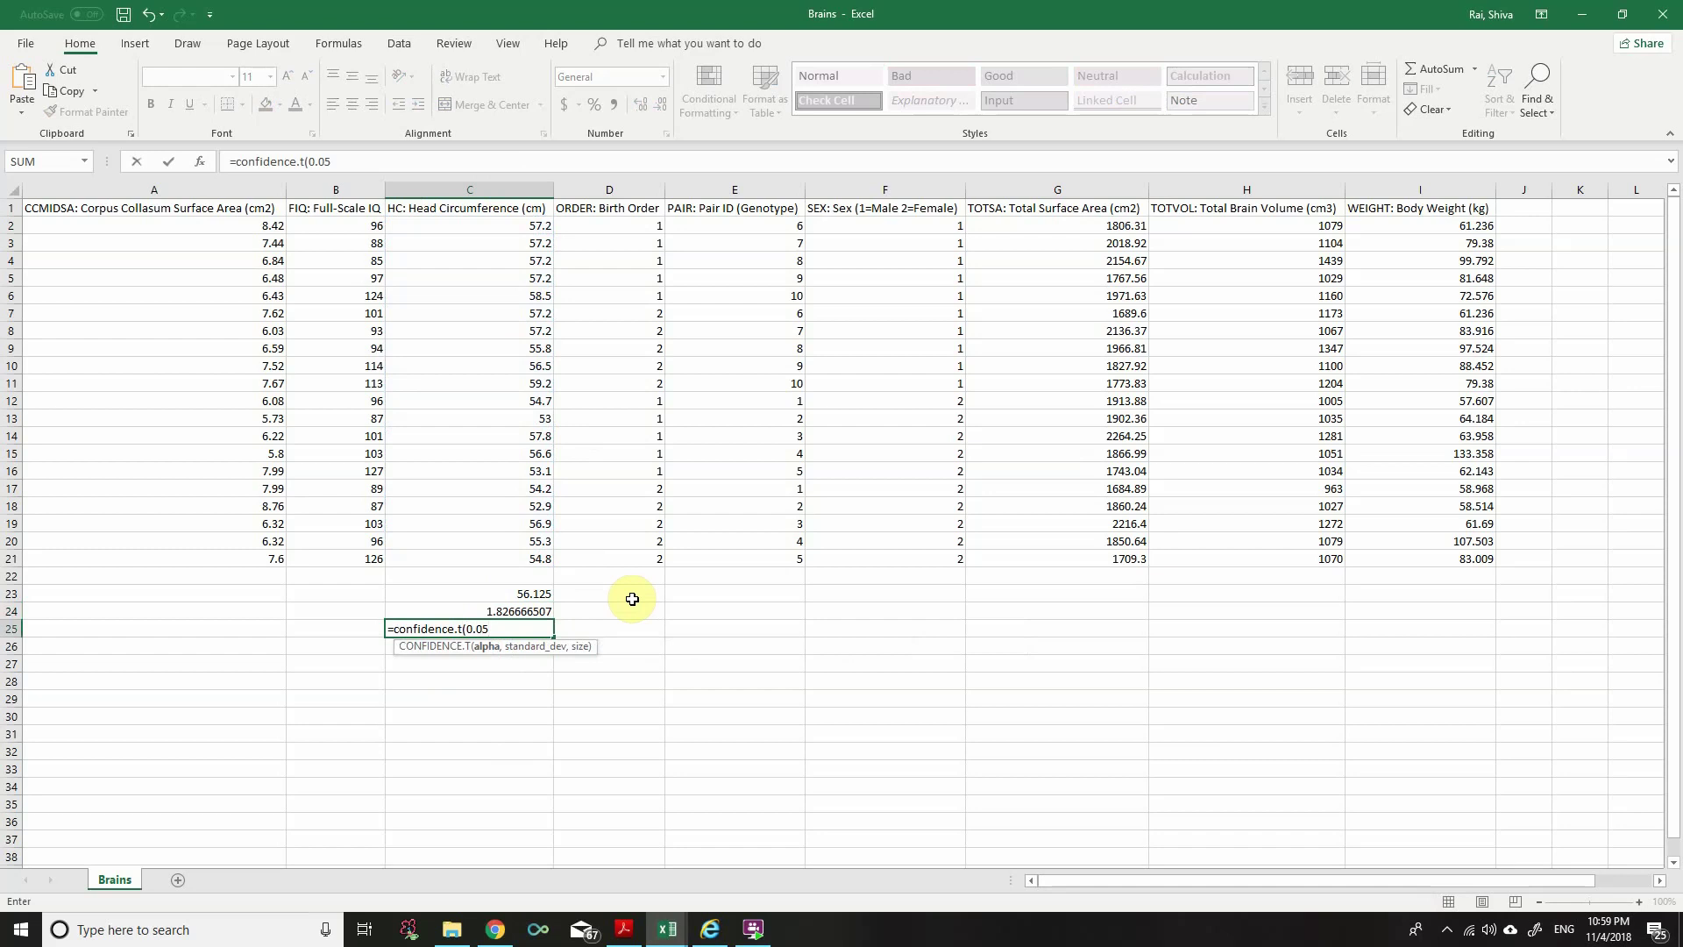
text(,)
text(1.8266,)
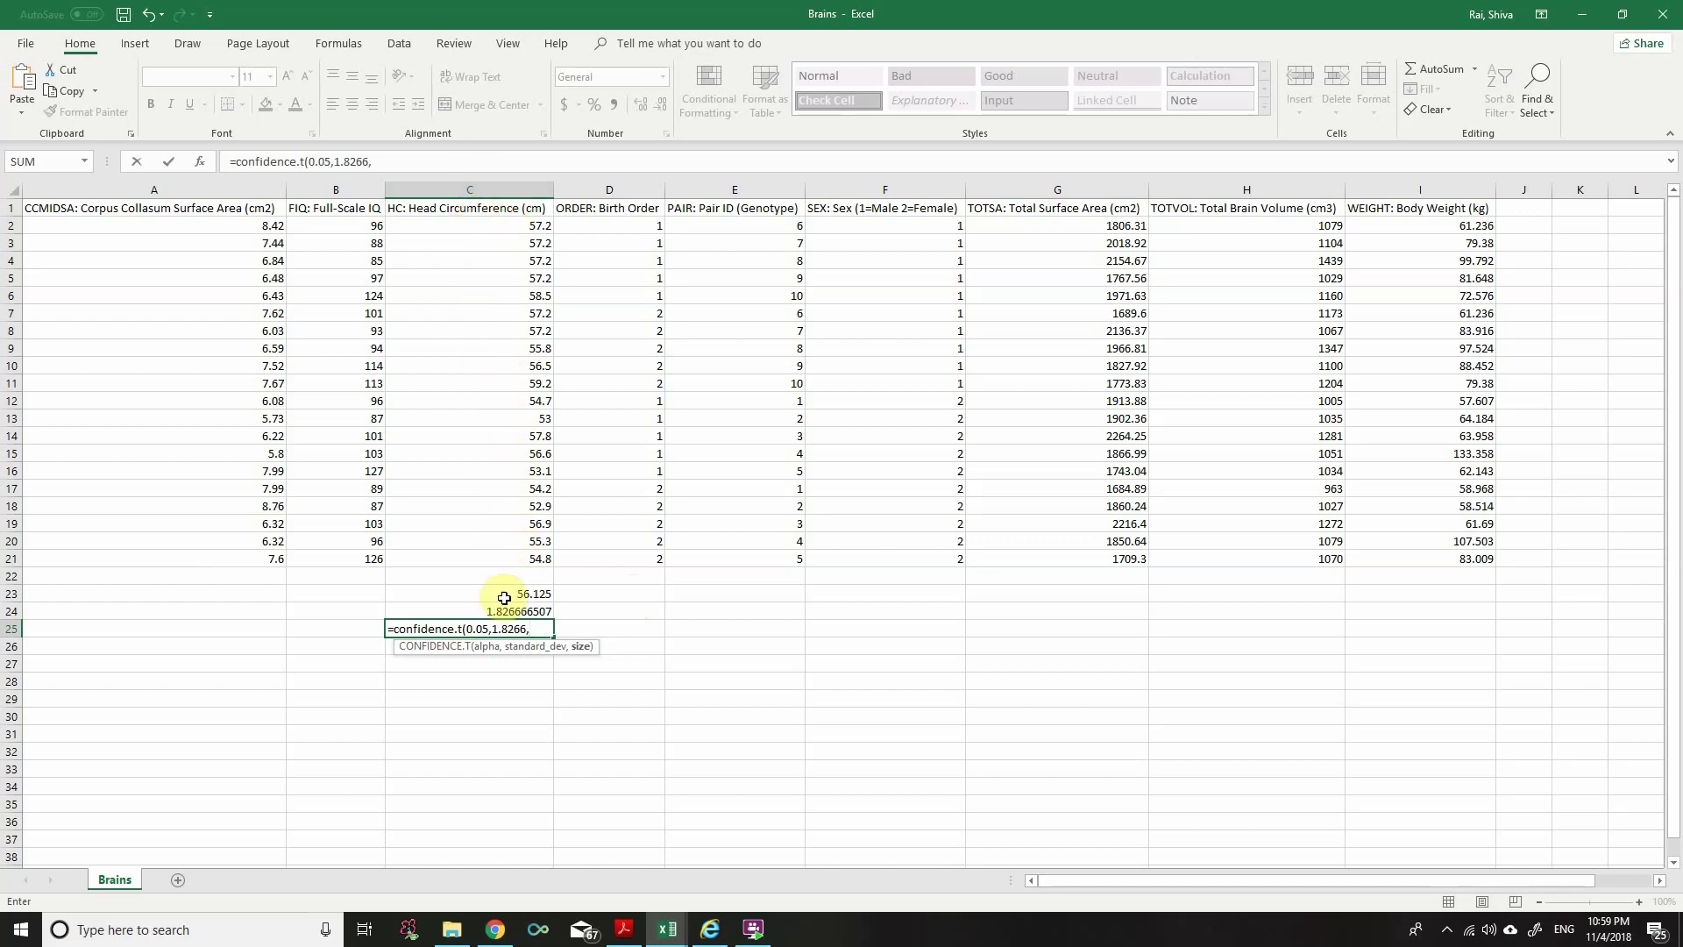
text(20))
key(Return)
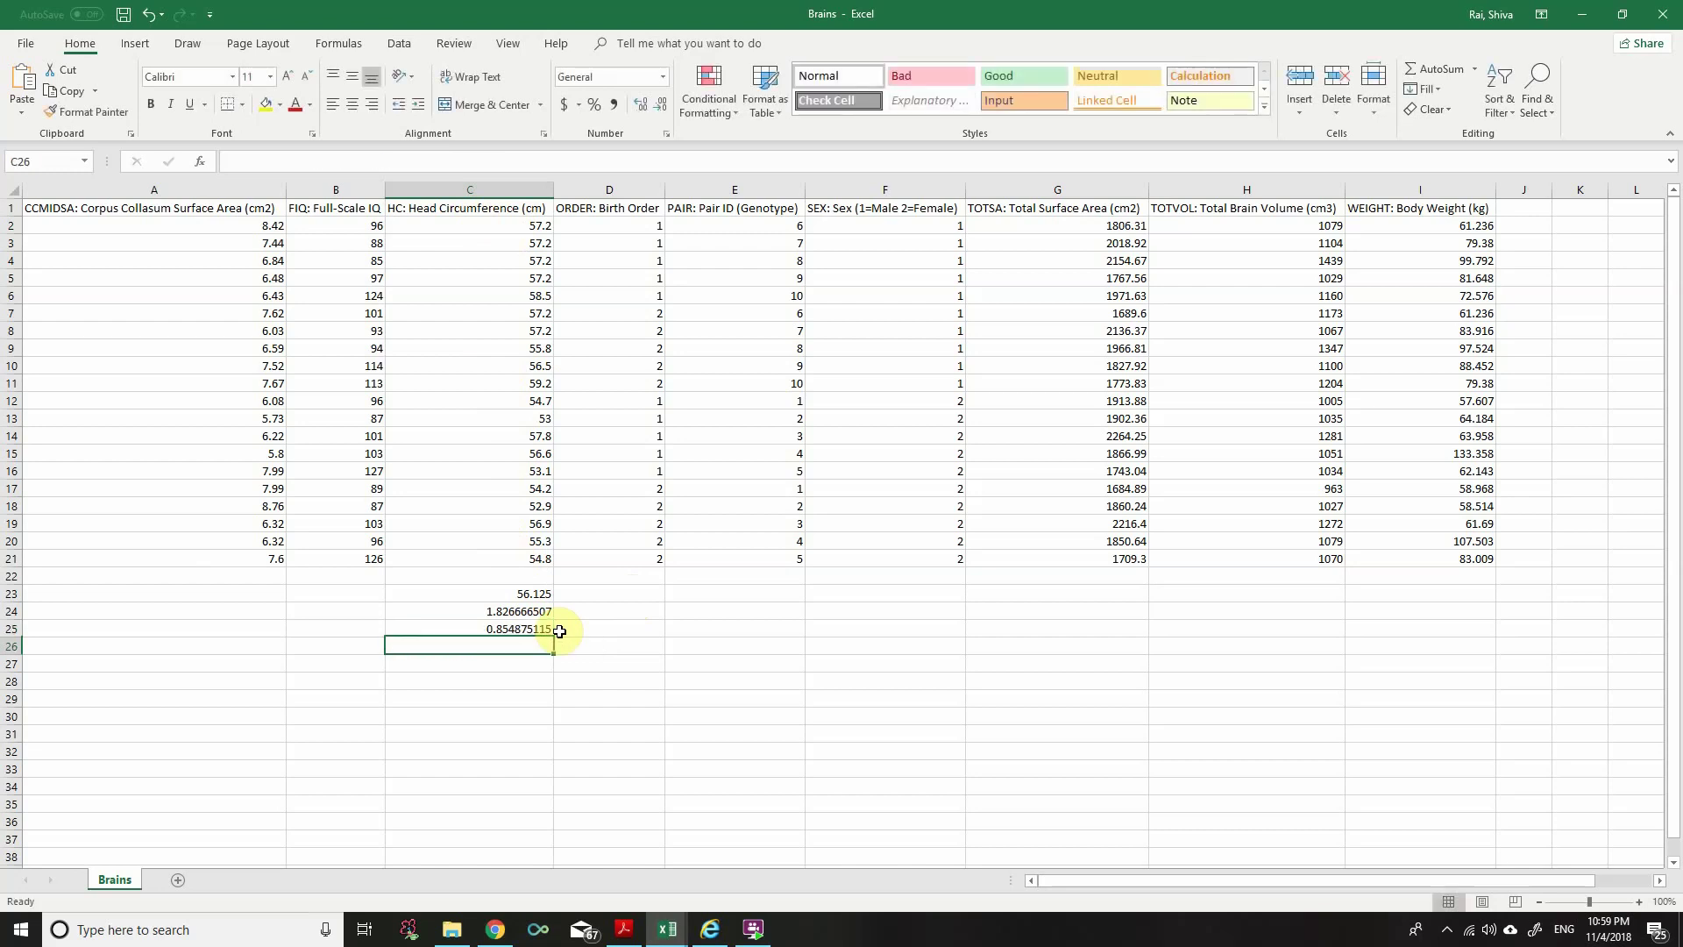
click(499, 629)
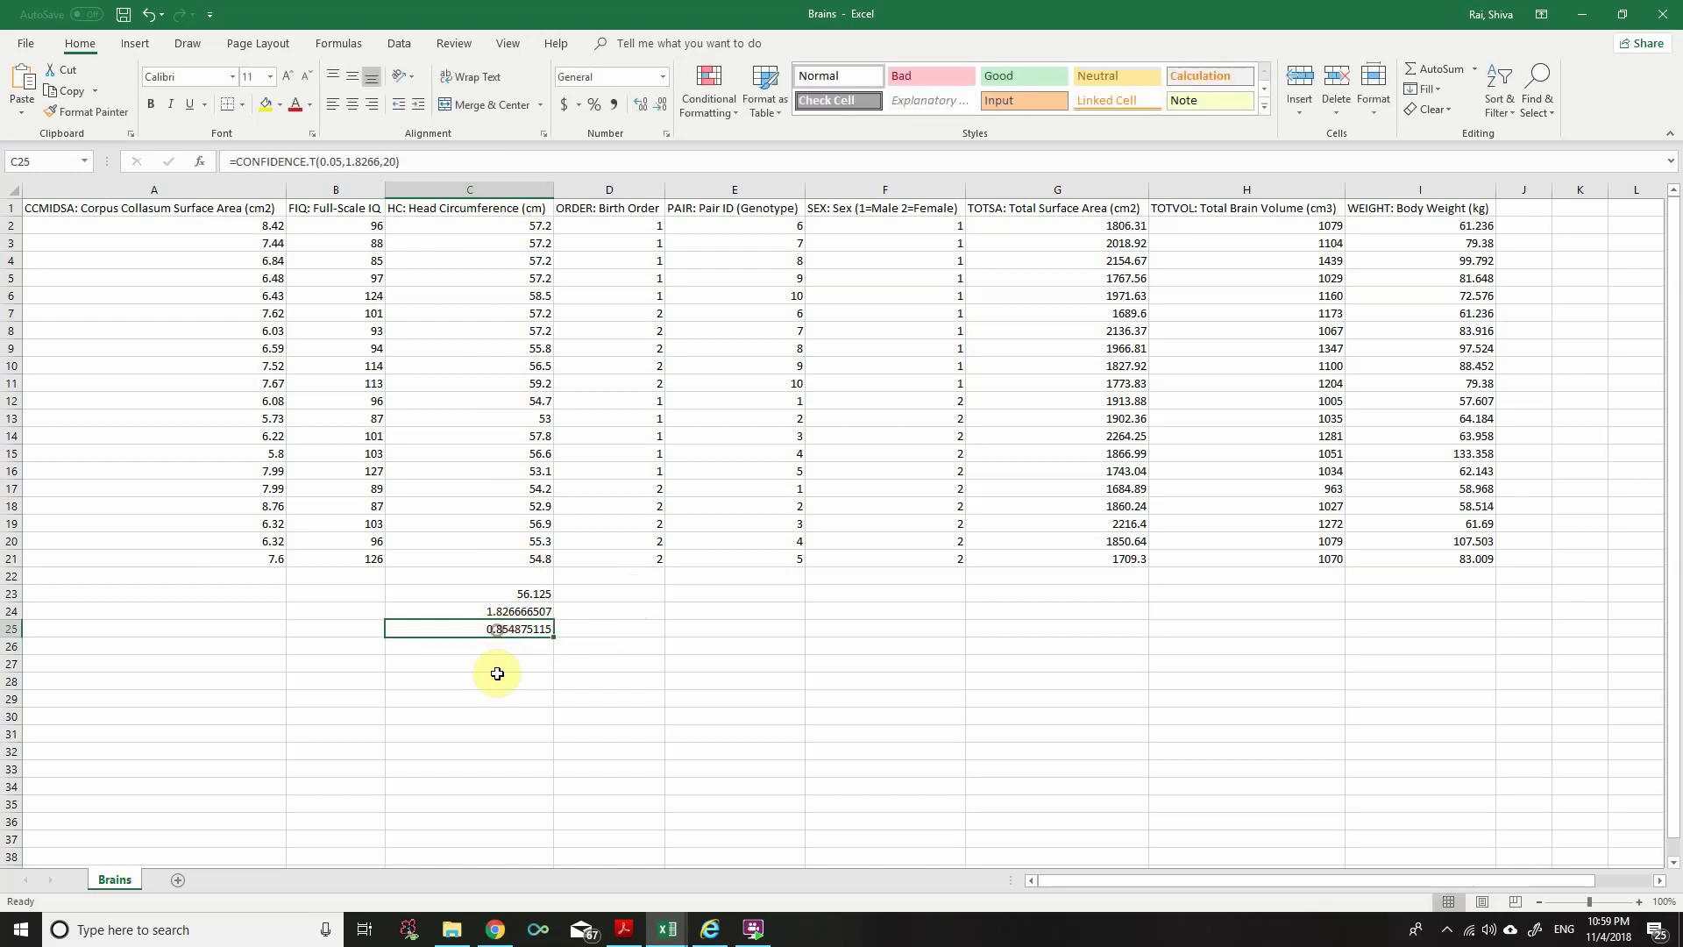
key(Return)
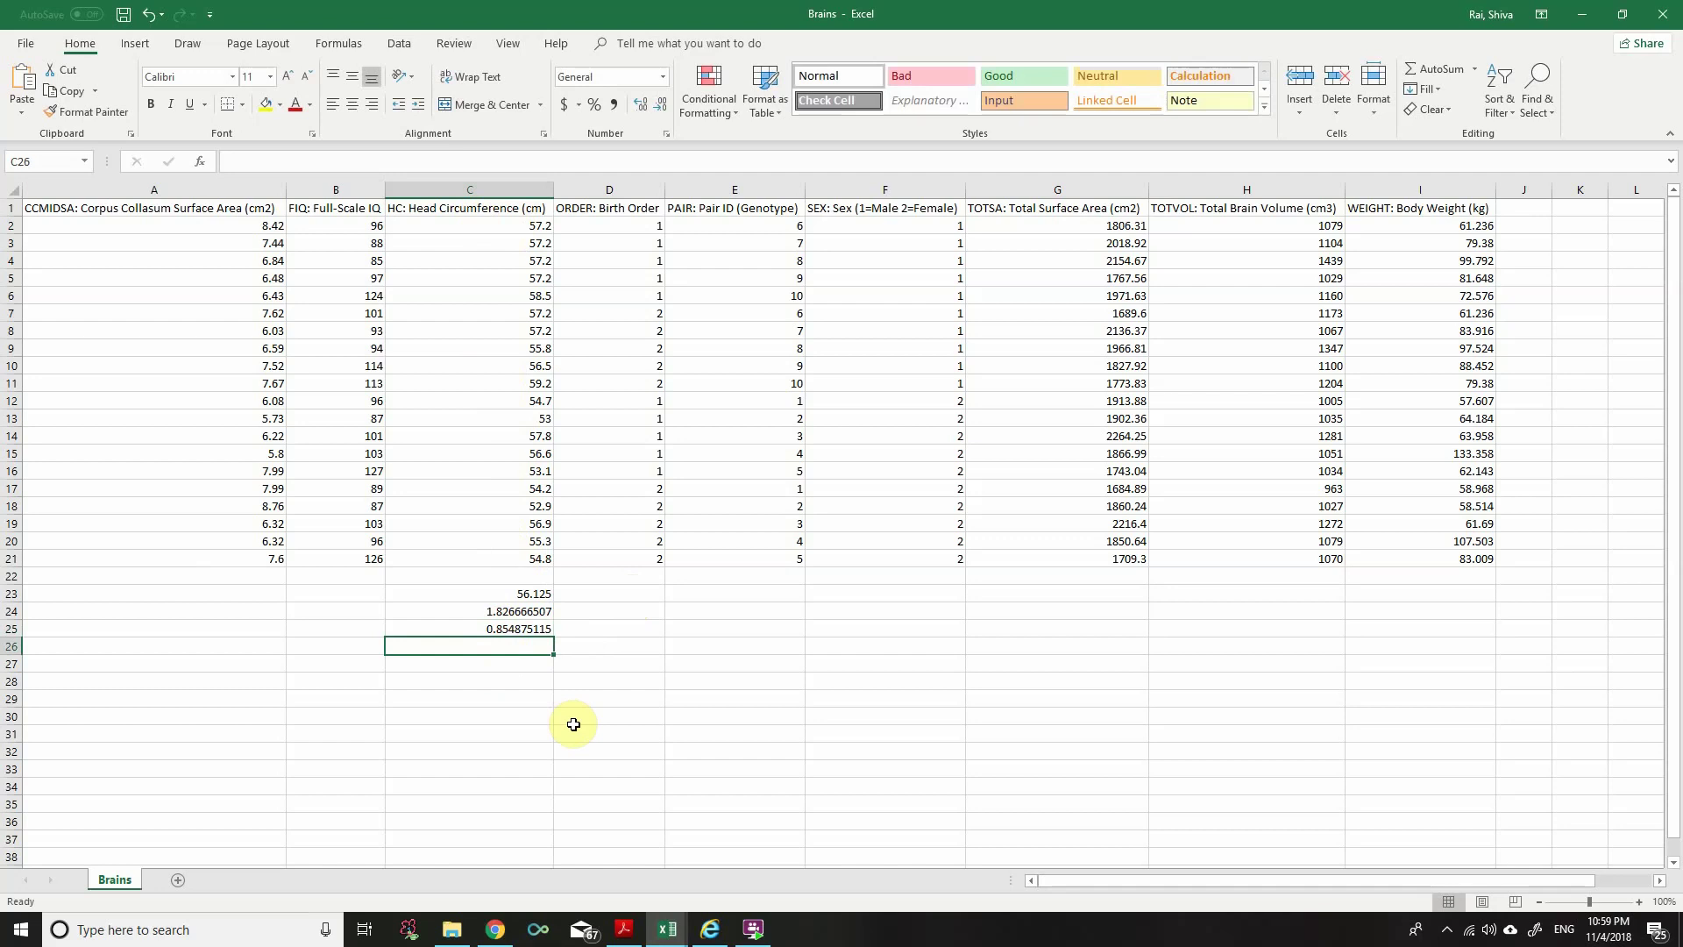
Step: Calculate the lower limit of the confidence interval in cell C26 with =56.125-0.8549
text(=)
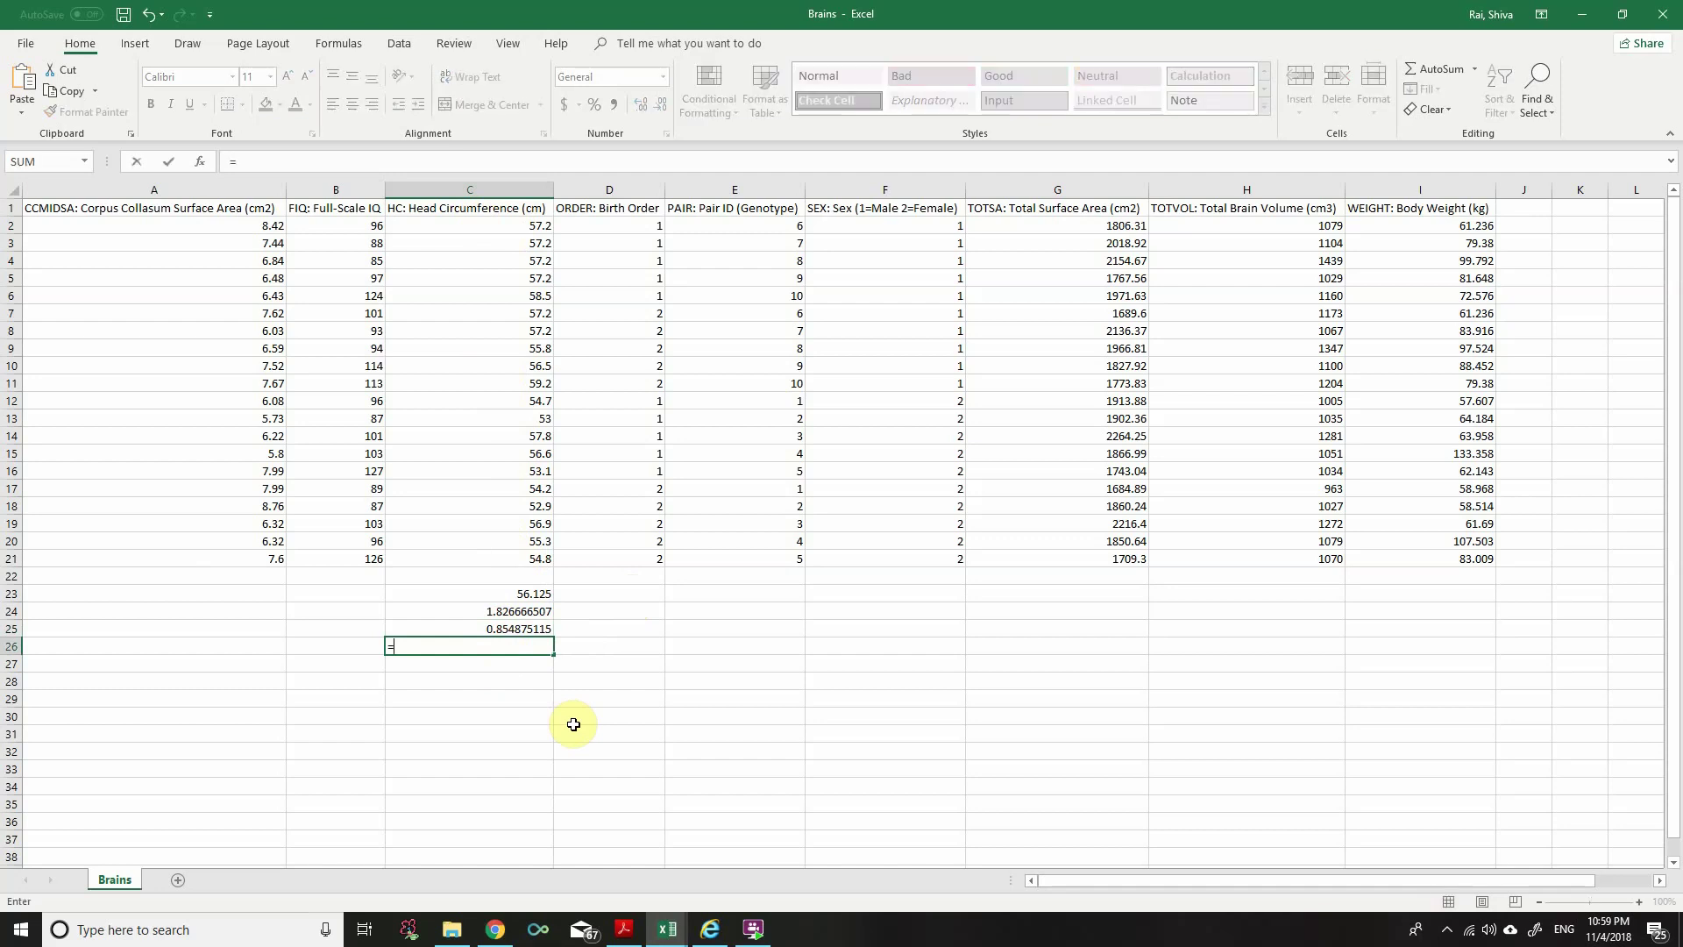
text(56.125-0.8549)
key(Return)
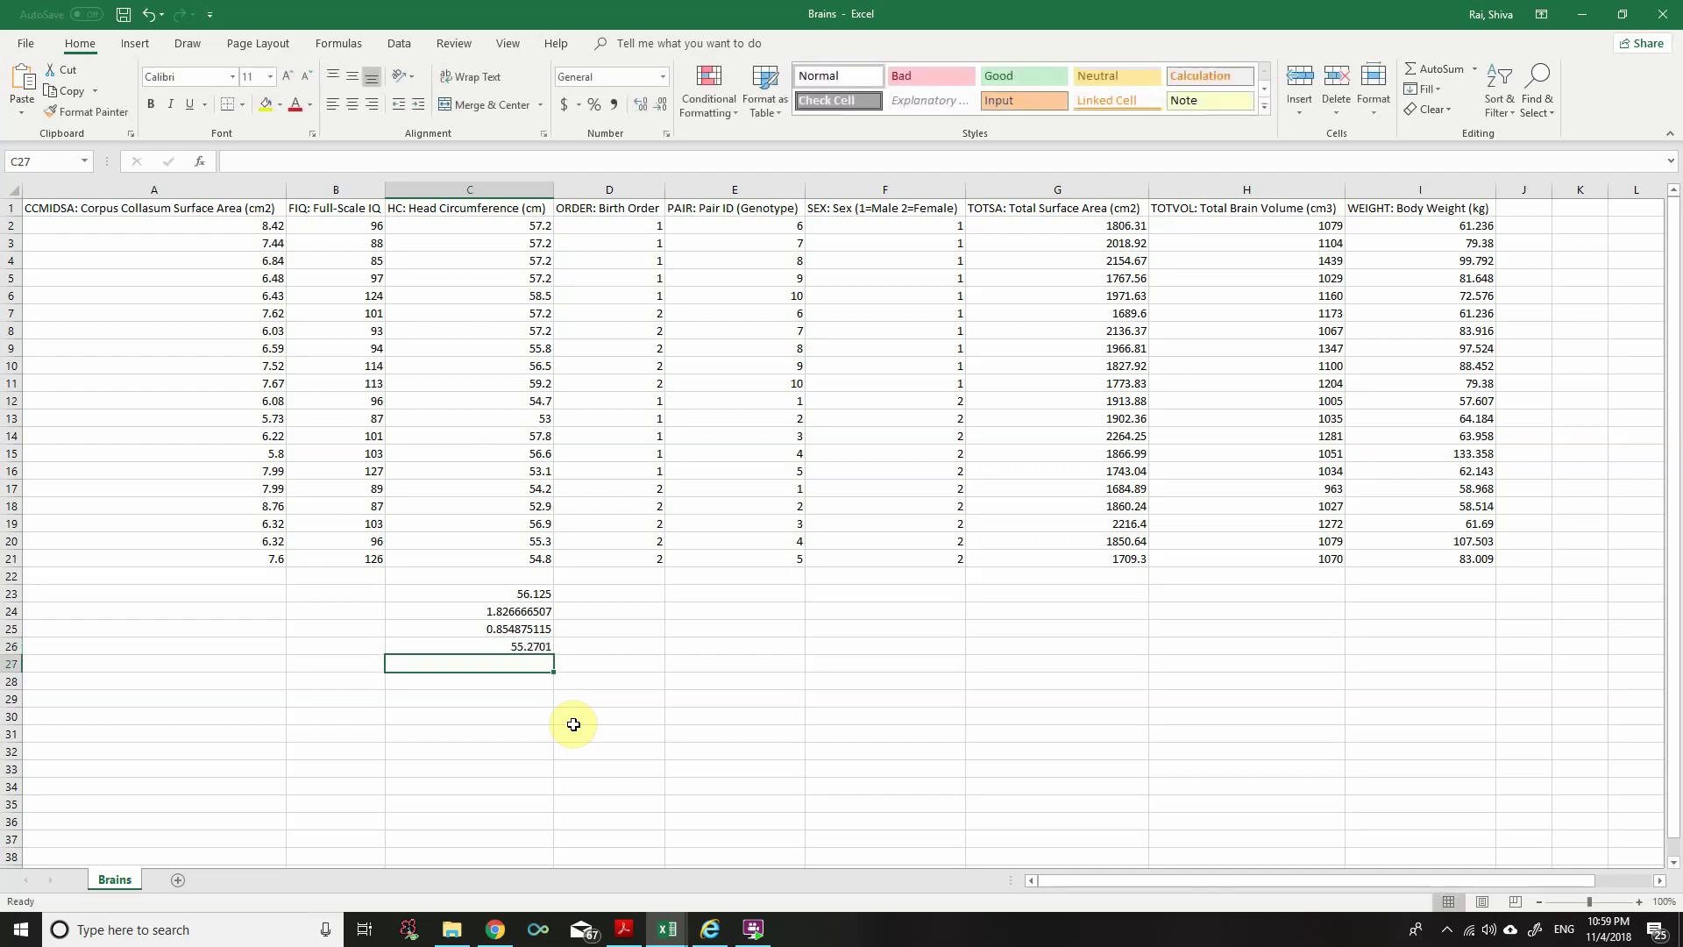
Step: Calculate the upper limit of the confidence interval in cell D26 with =56.125+0.8549 and check it beside the lower limit
click(585, 647)
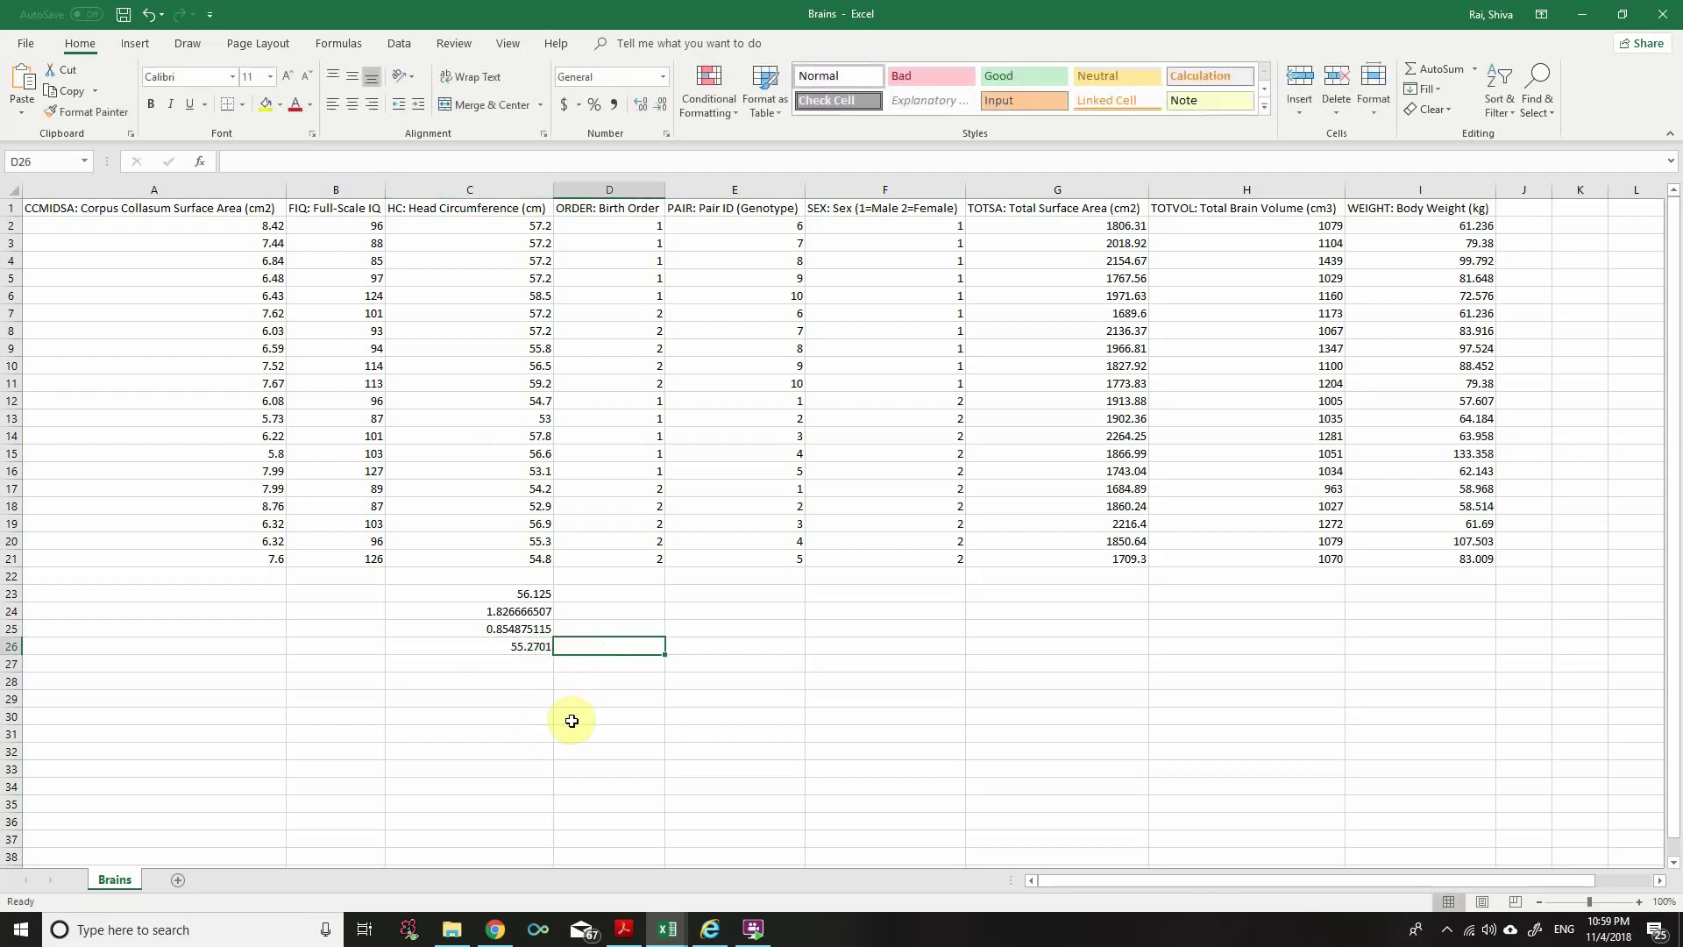
text(=)
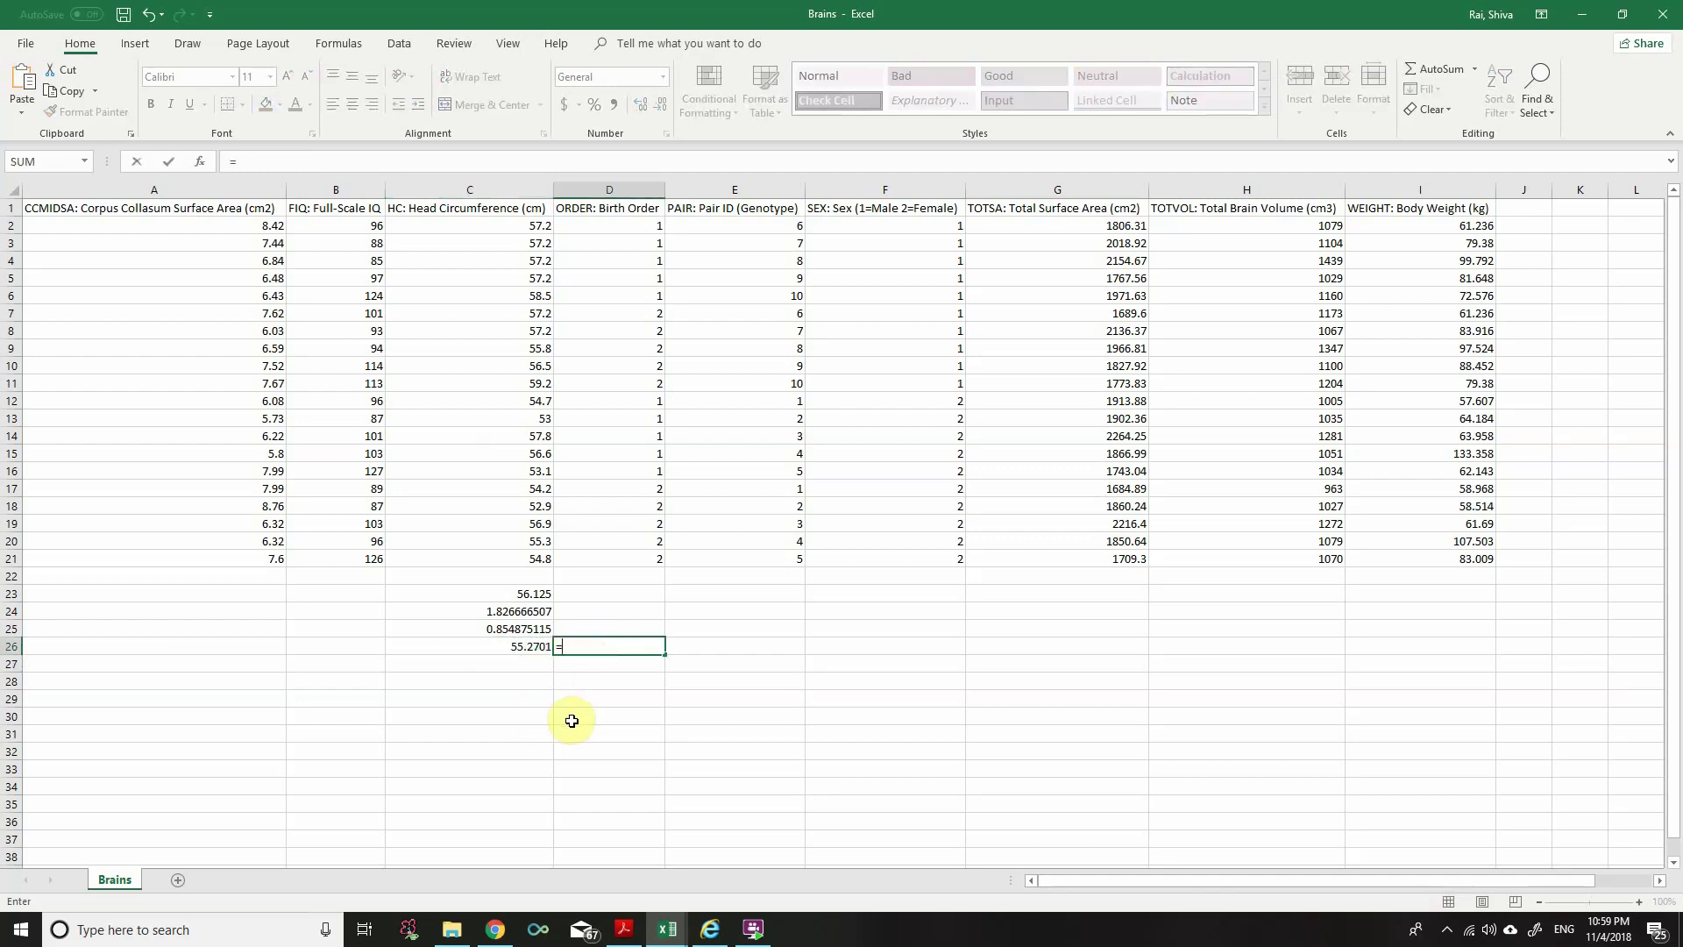
text(56.125+0.85)
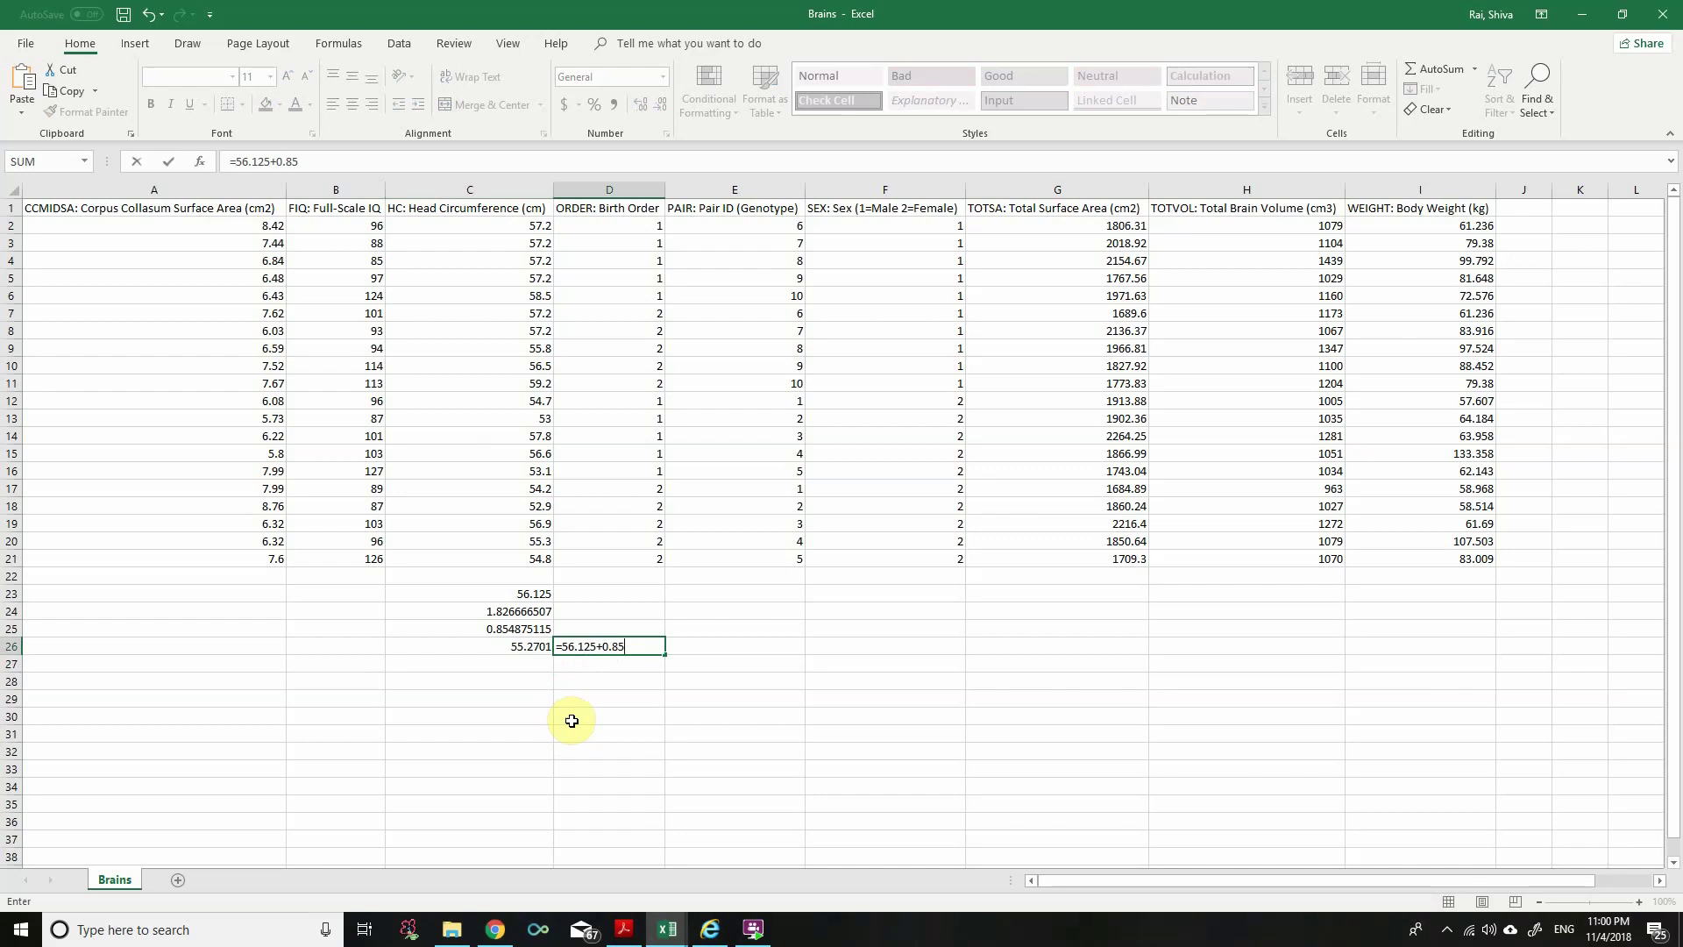
key(Return)
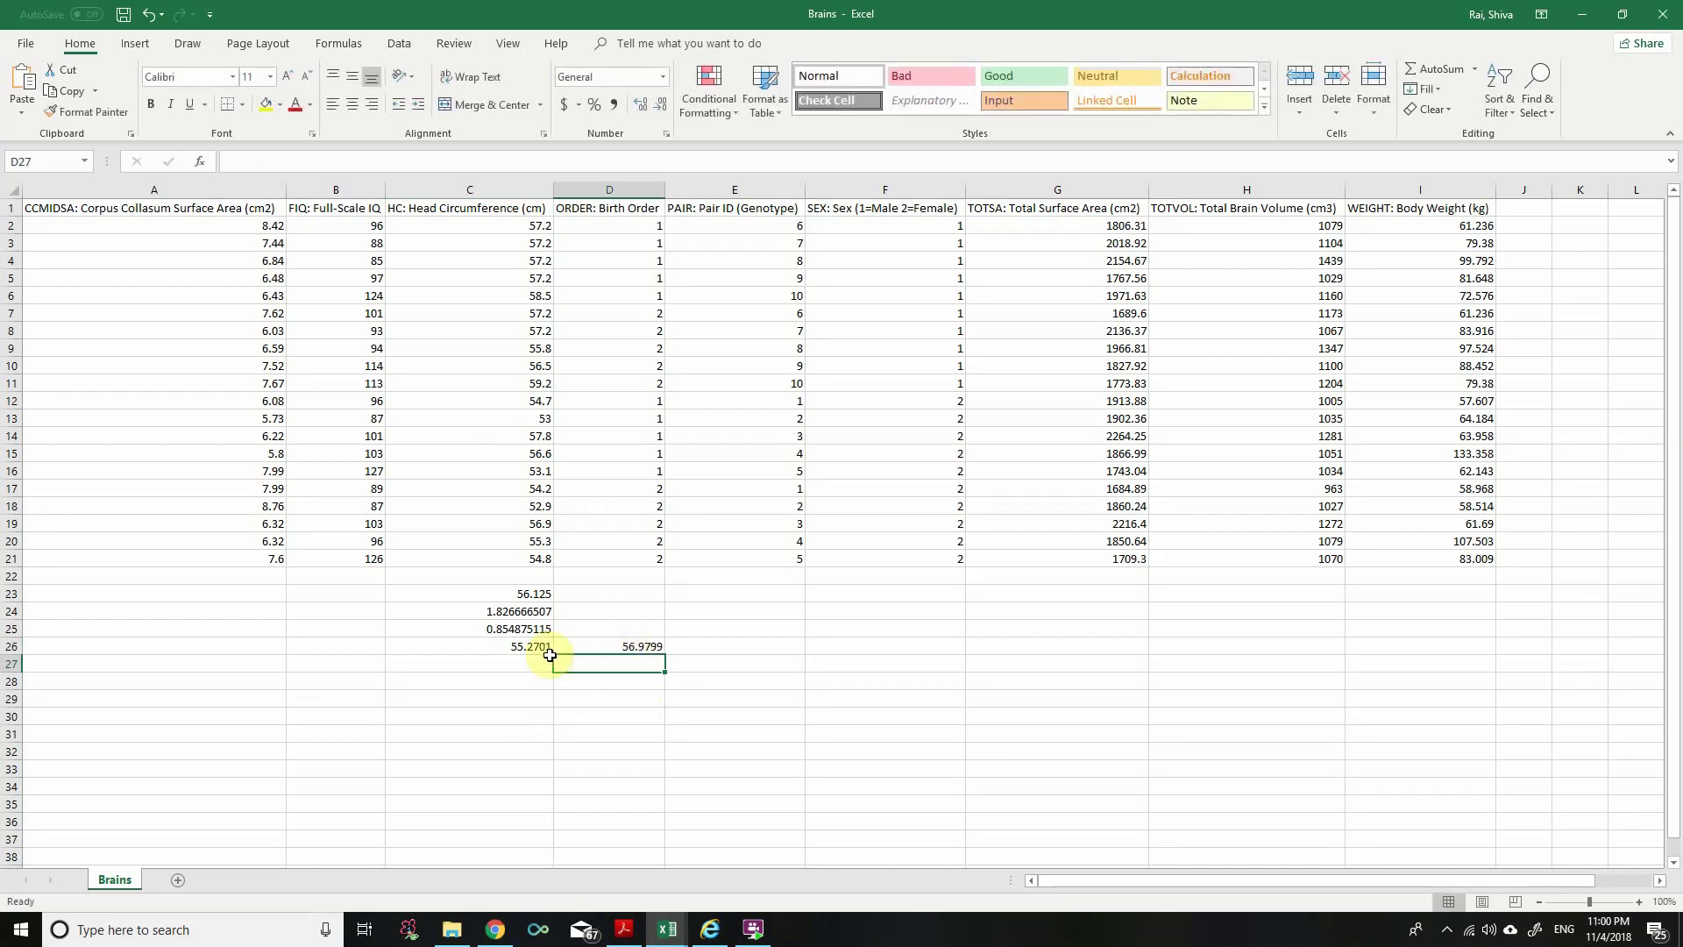
click(491, 646)
click(589, 647)
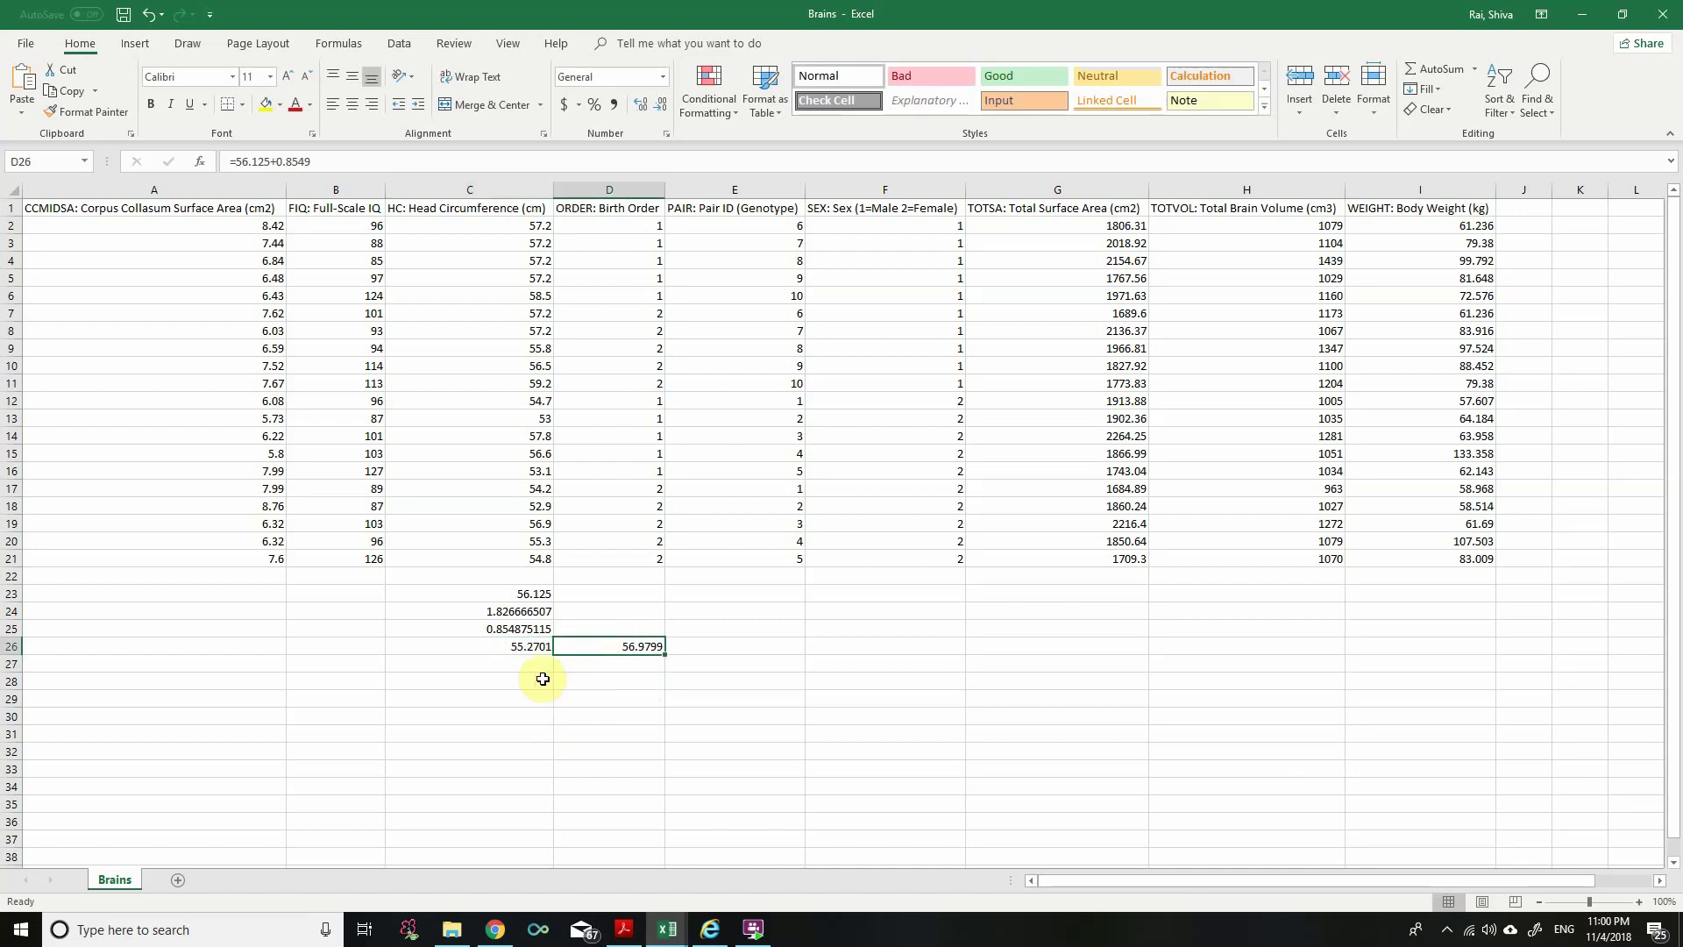
Step: Switch to the Lab 9 page in Internet Explorer and answer question 6 on the P-value/margin of error with "None of these"
key(alt+Tab)
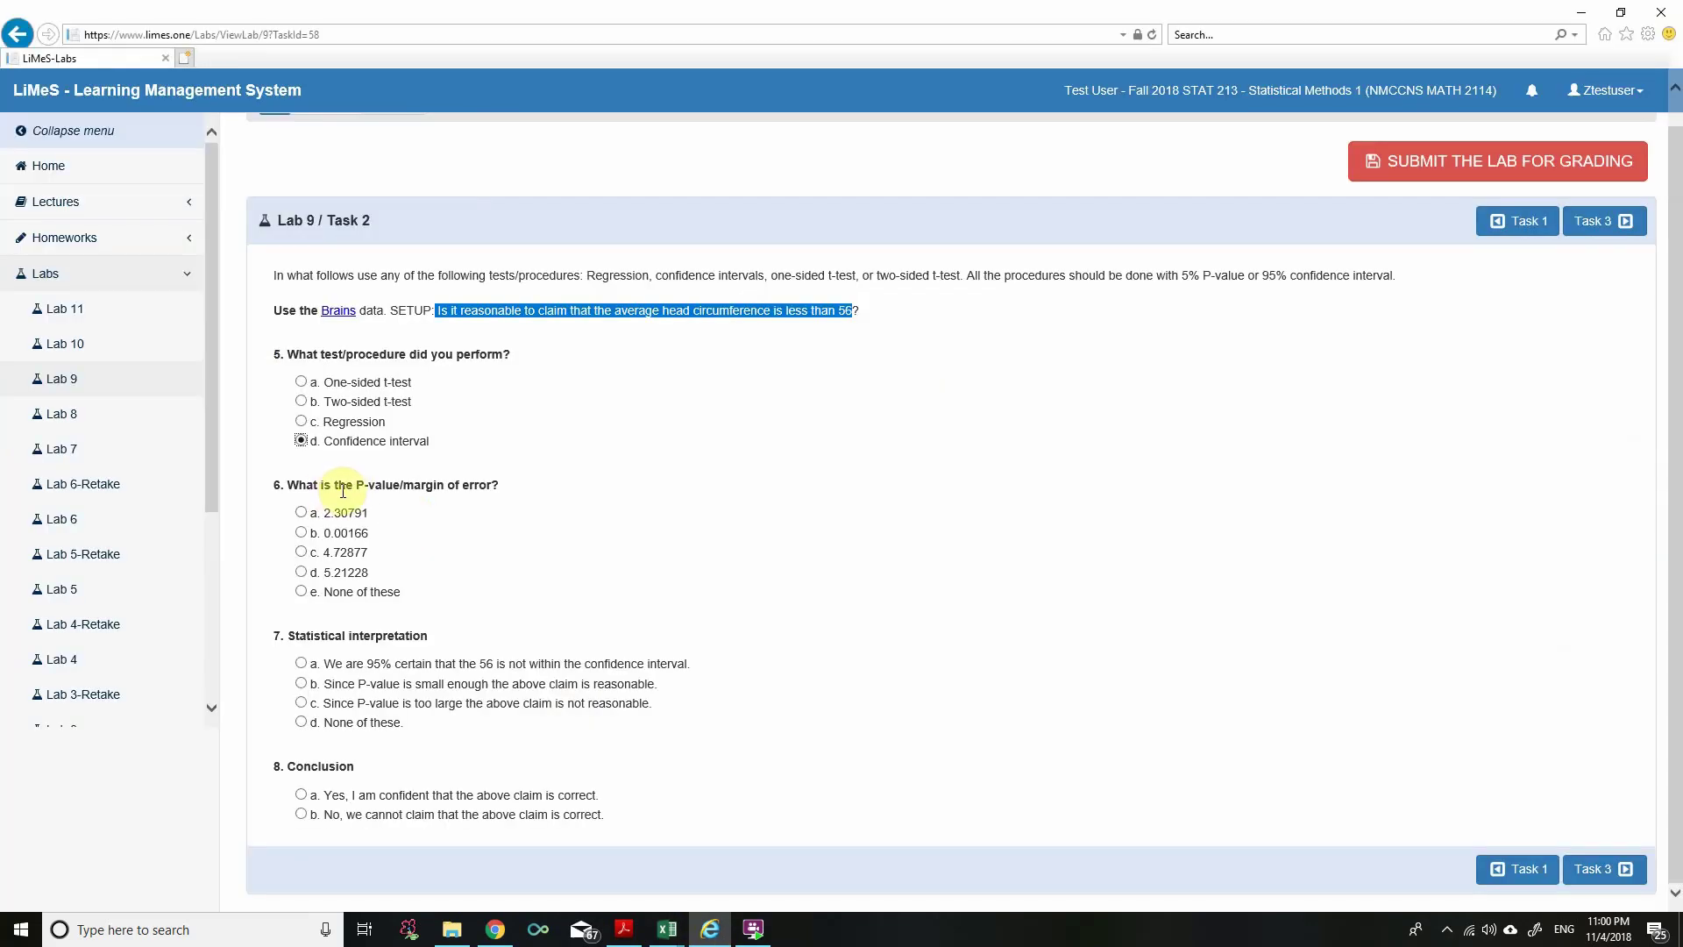
click(711, 929)
click(712, 929)
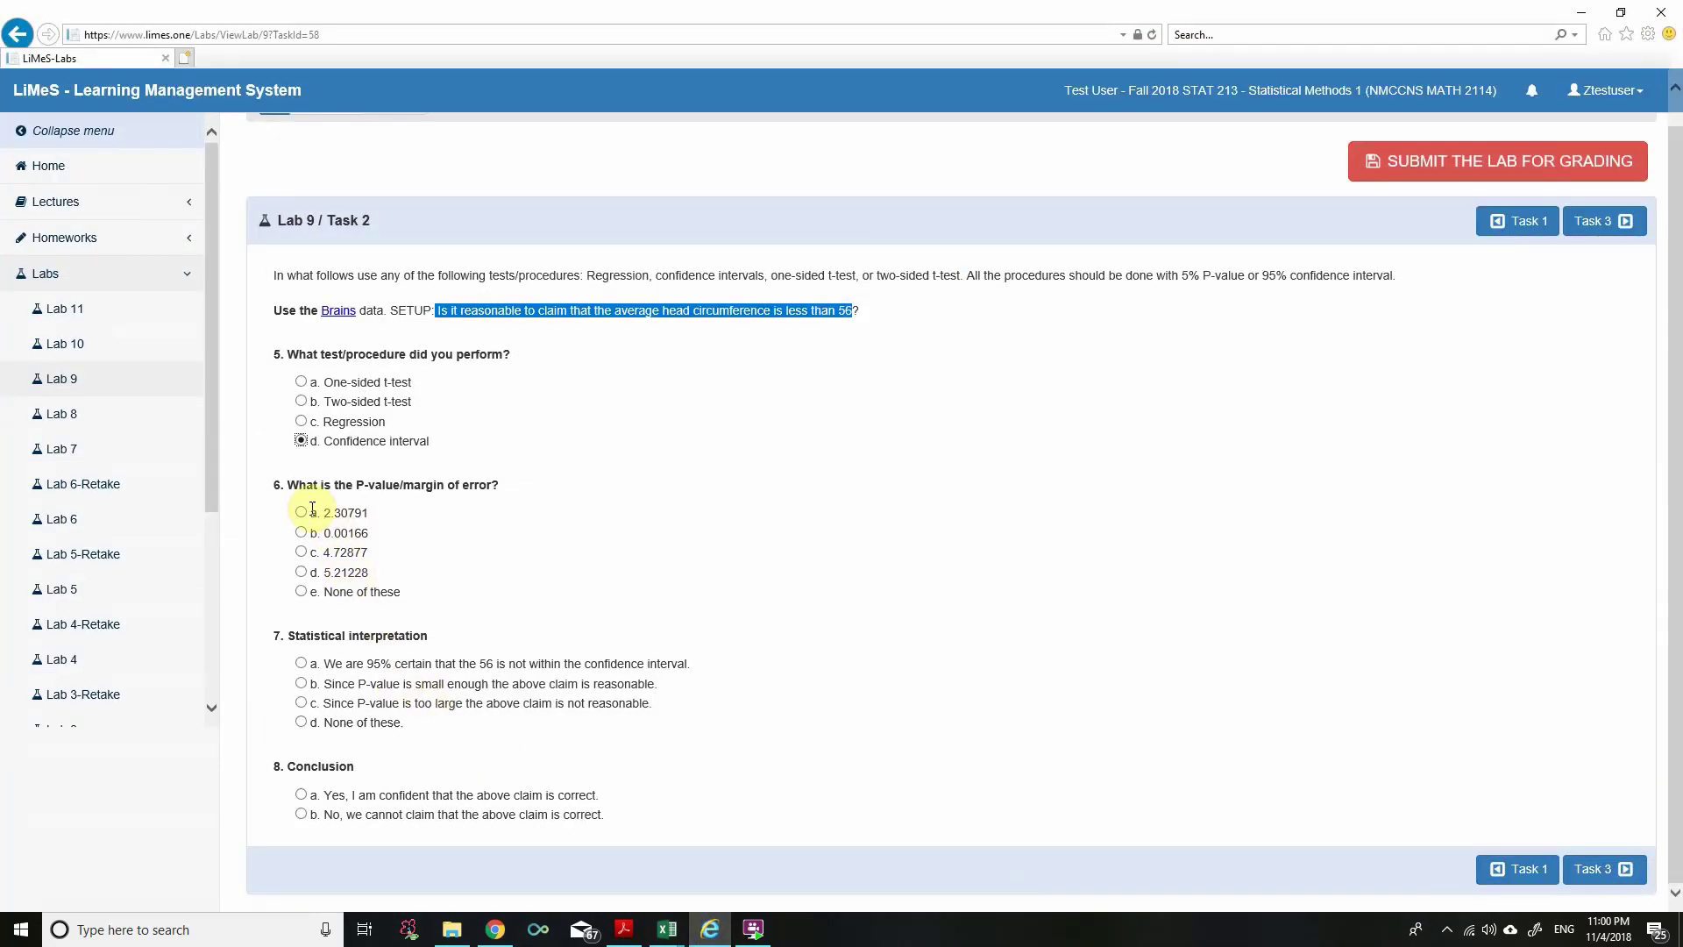
click(301, 592)
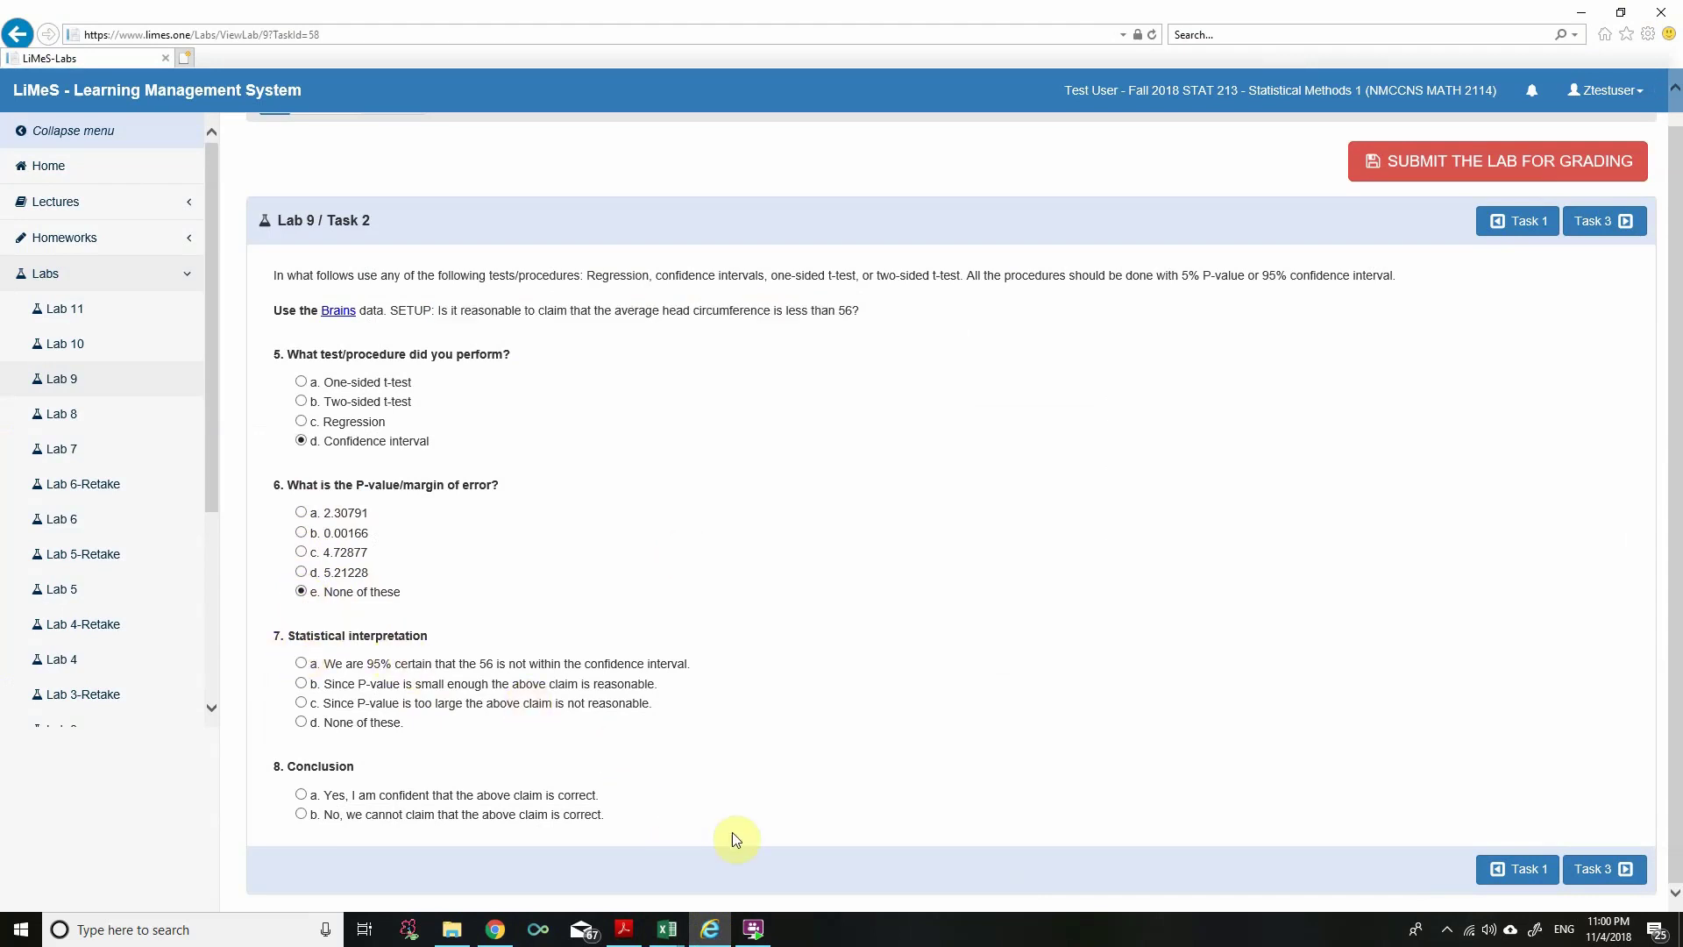
Step: Review the interval limits C26 and D26 in Excel and answer question 7 on the lab page in Internet Explorer with "None of these."
click(711, 929)
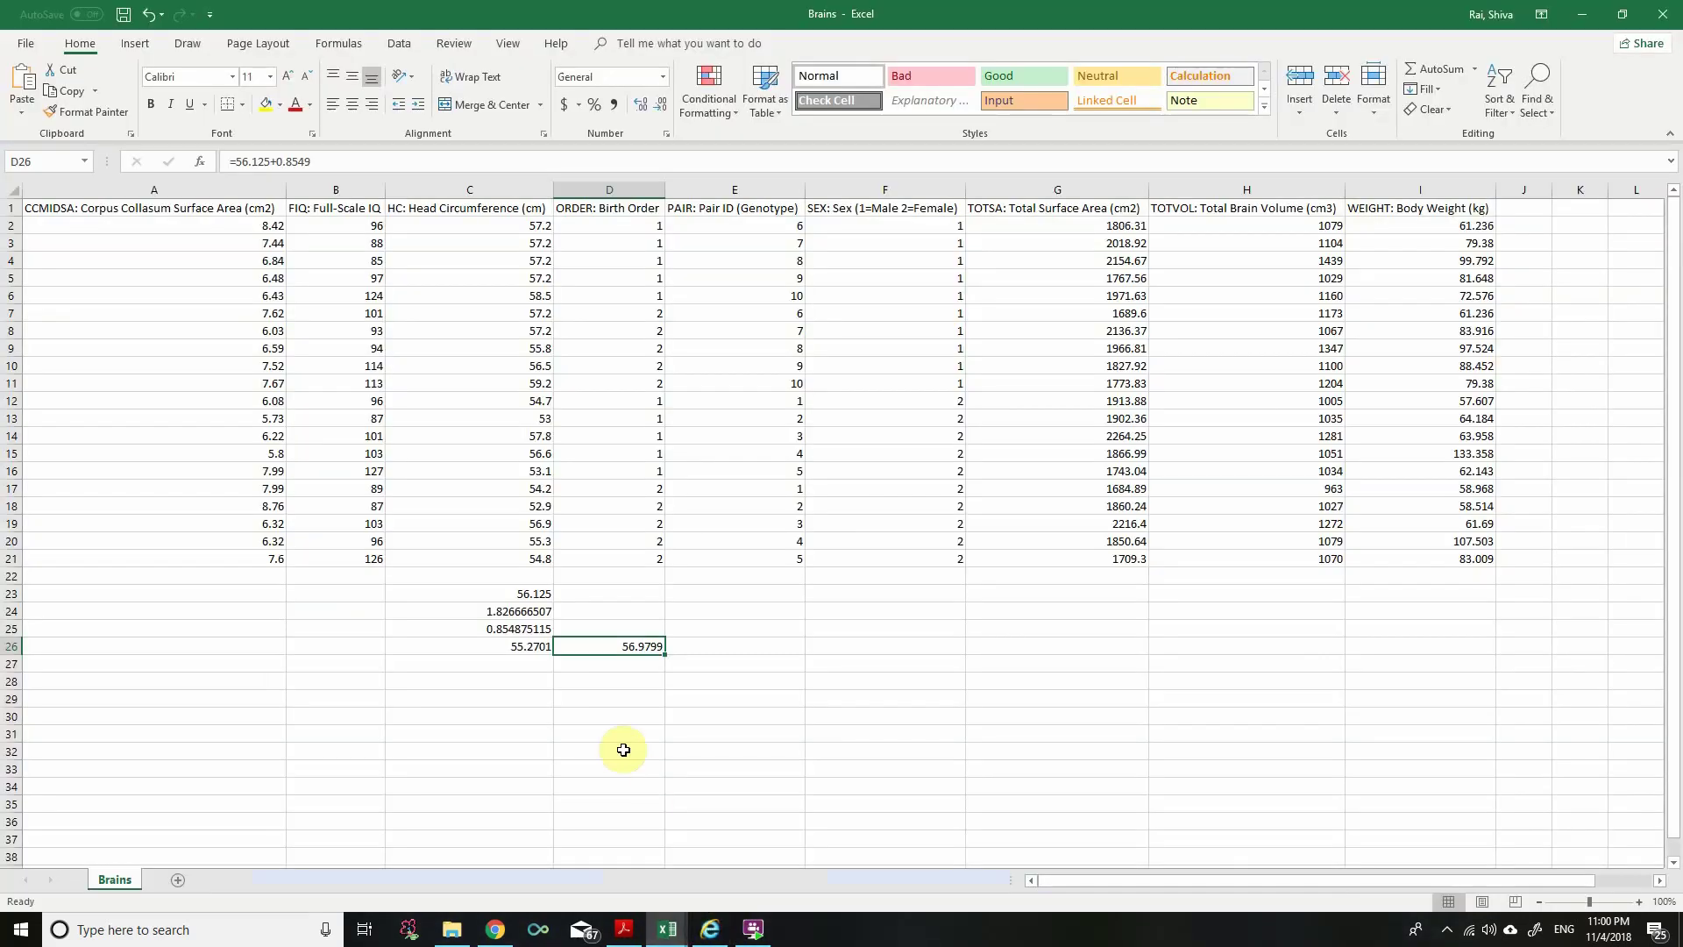
click(526, 650)
click(590, 646)
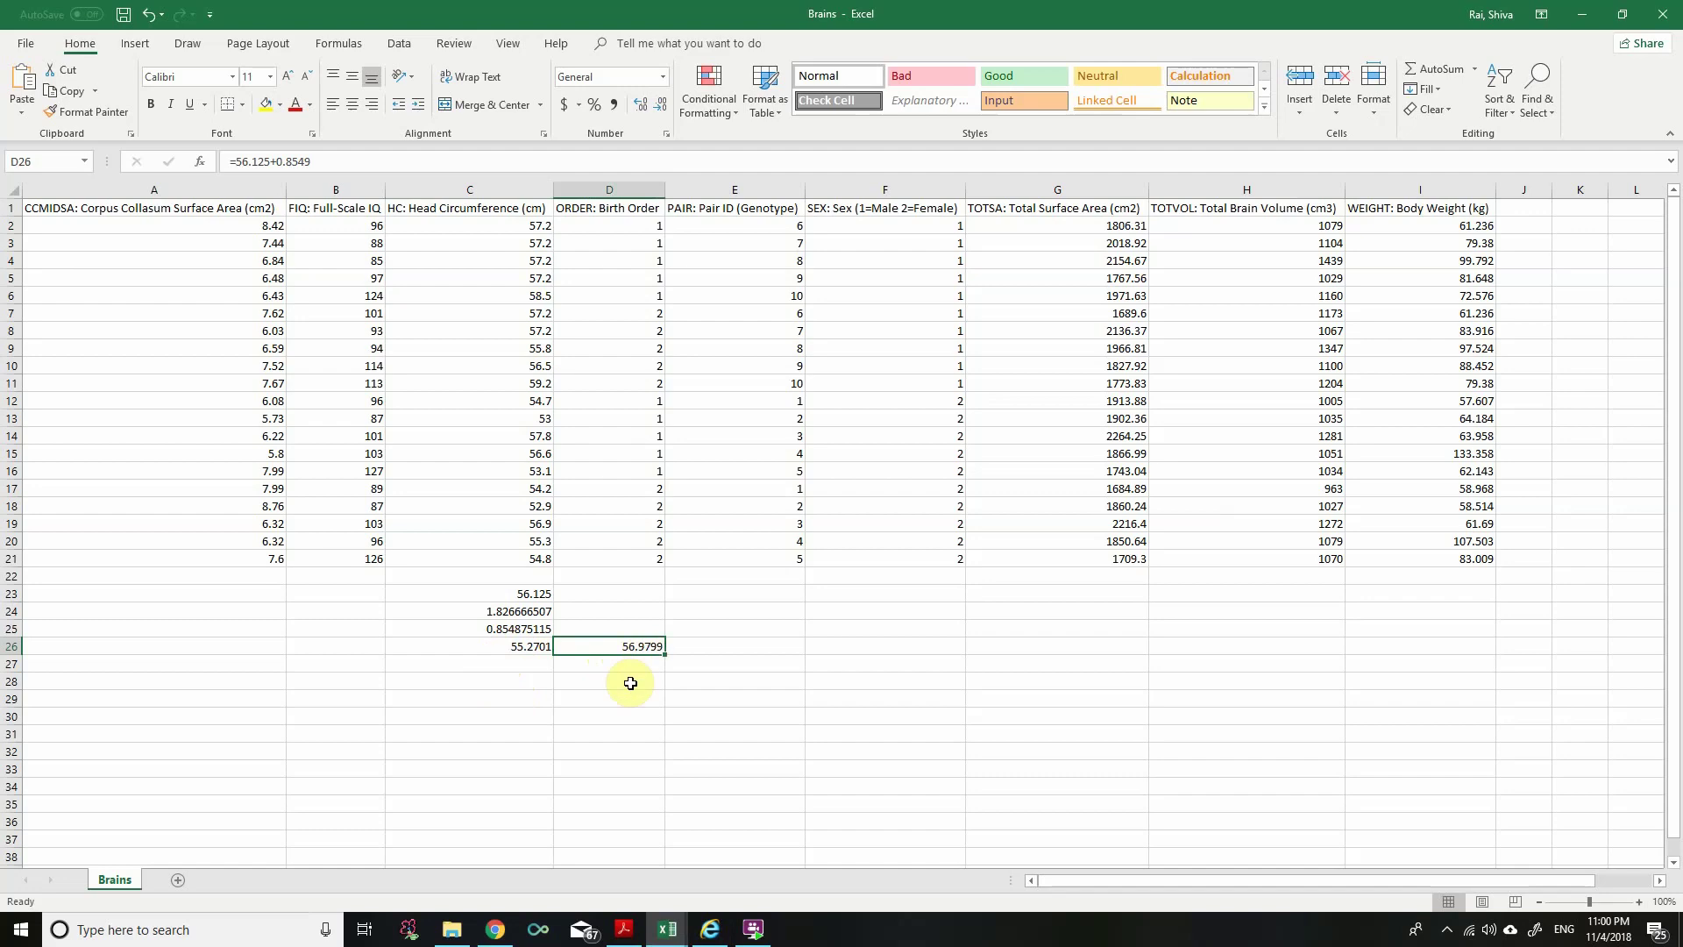
click(710, 931)
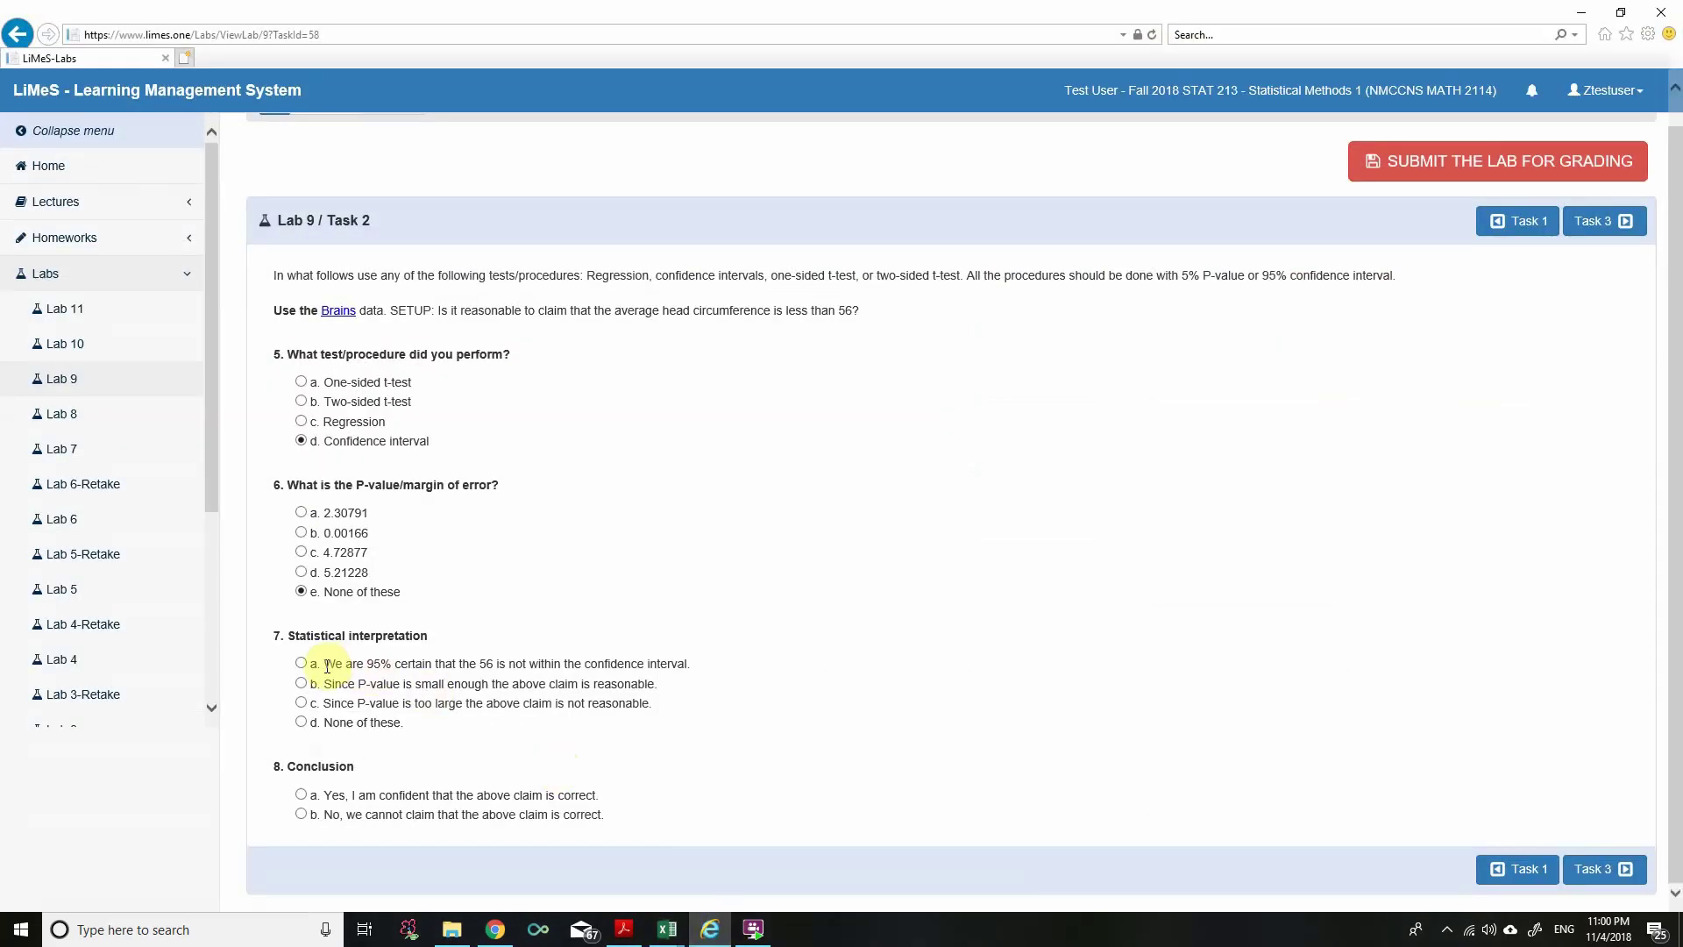
drag(326, 667, 691, 661)
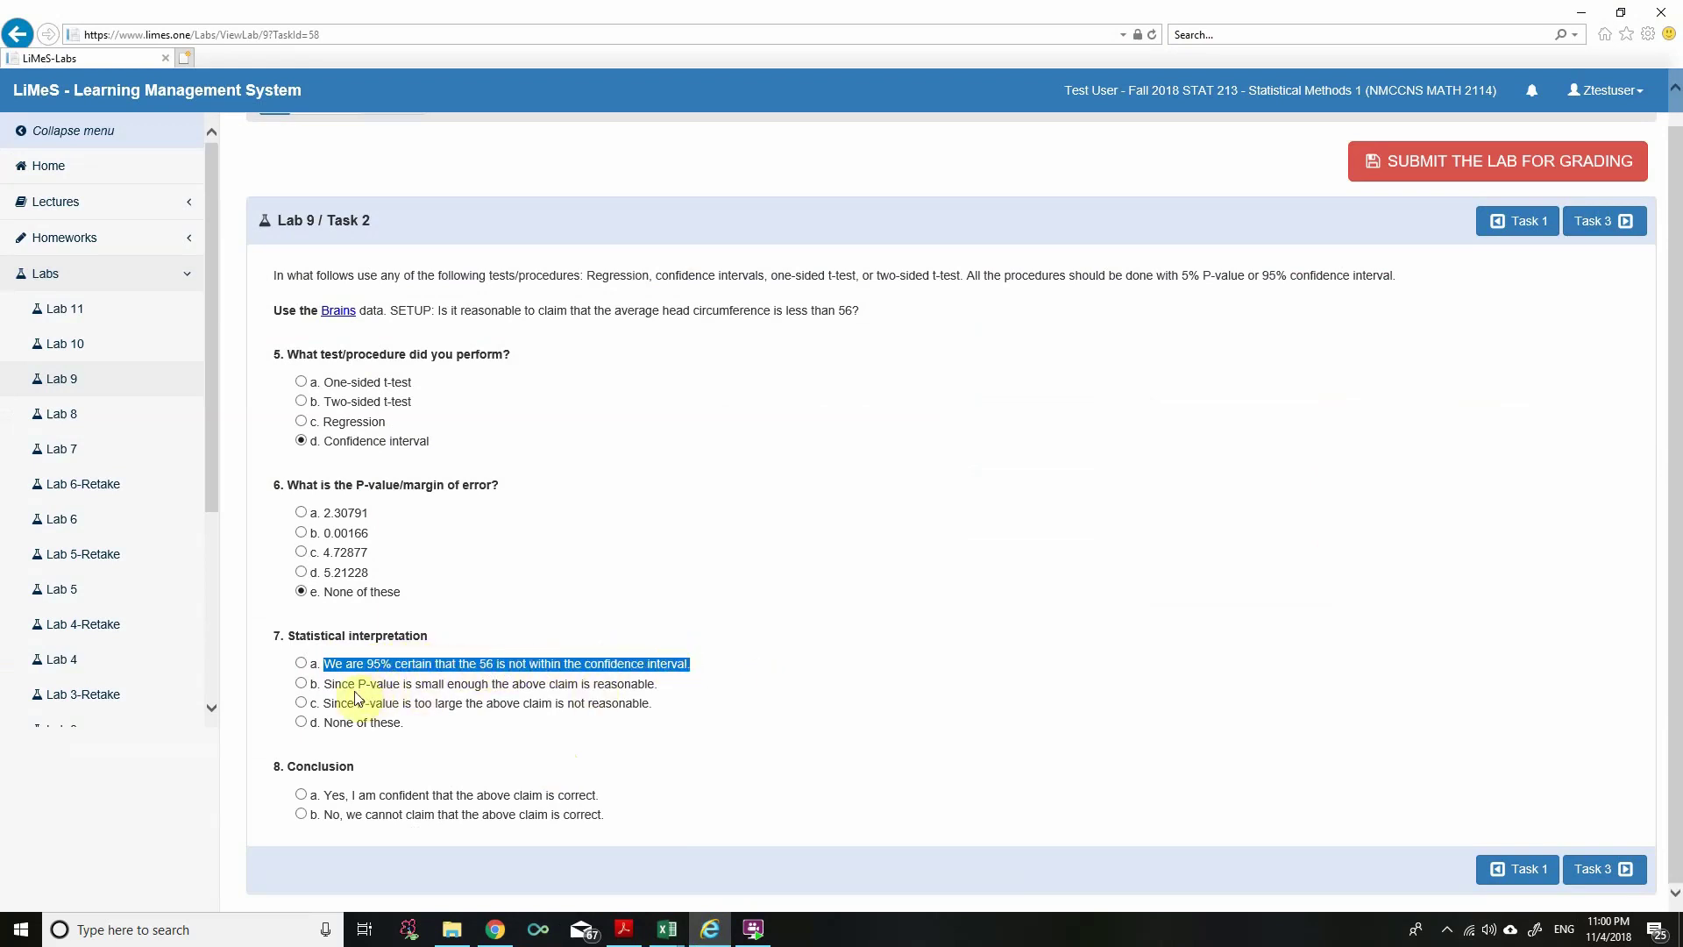
drag(325, 685, 682, 697)
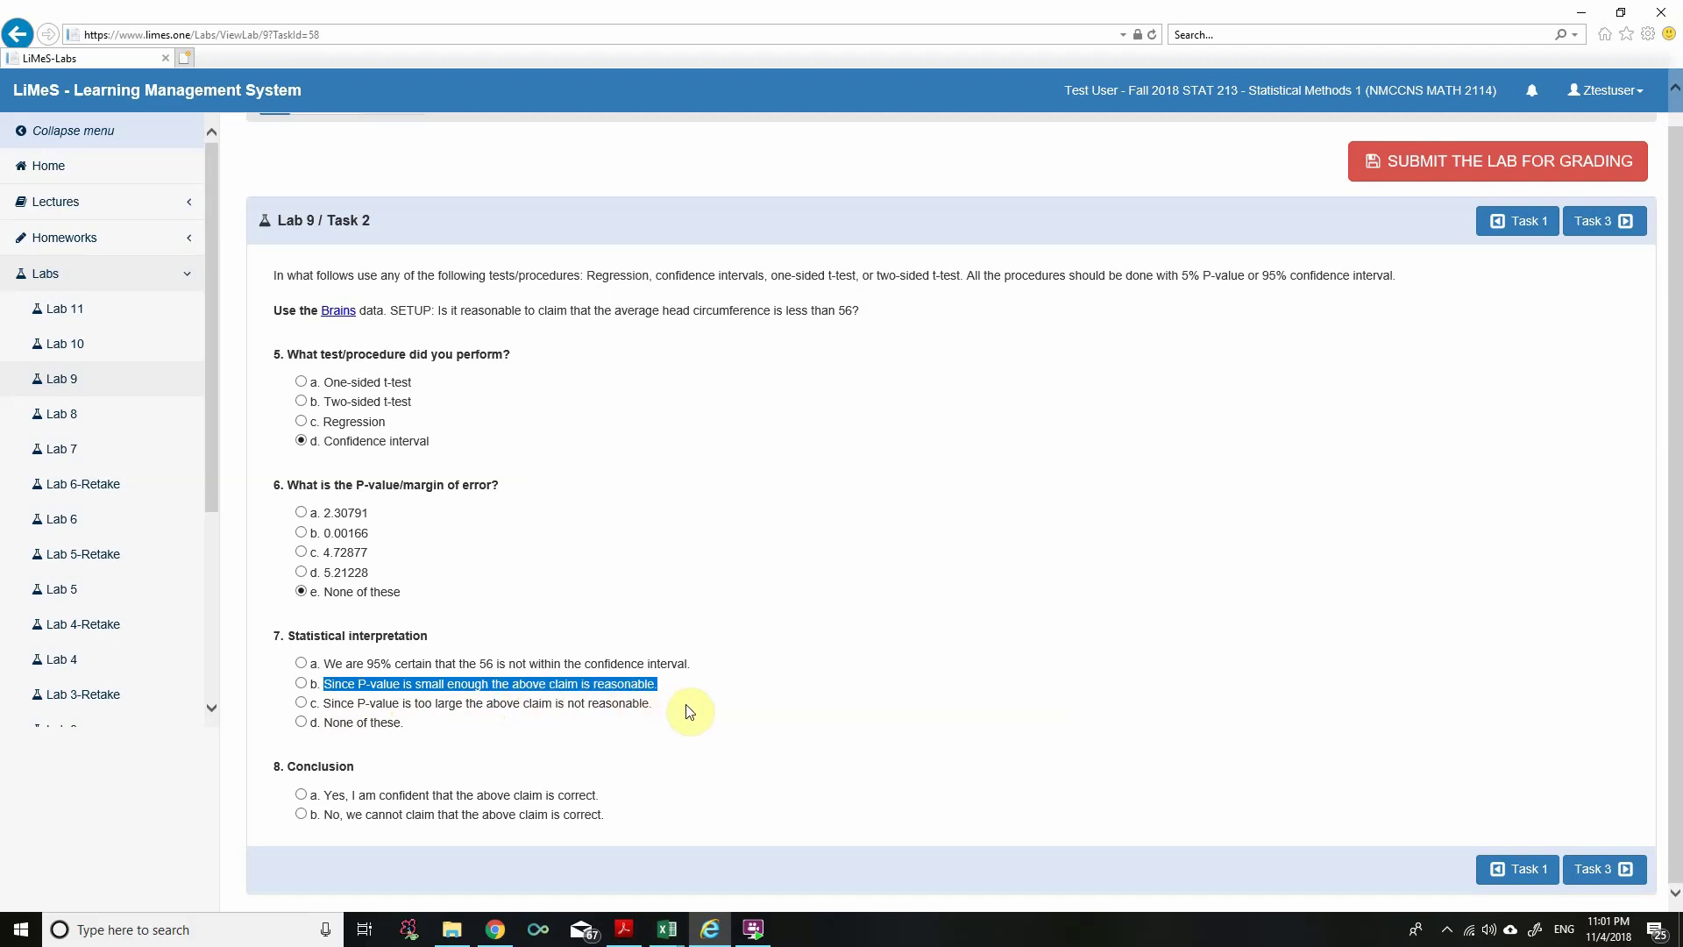
click(777, 701)
drag(355, 683, 424, 706)
click(301, 721)
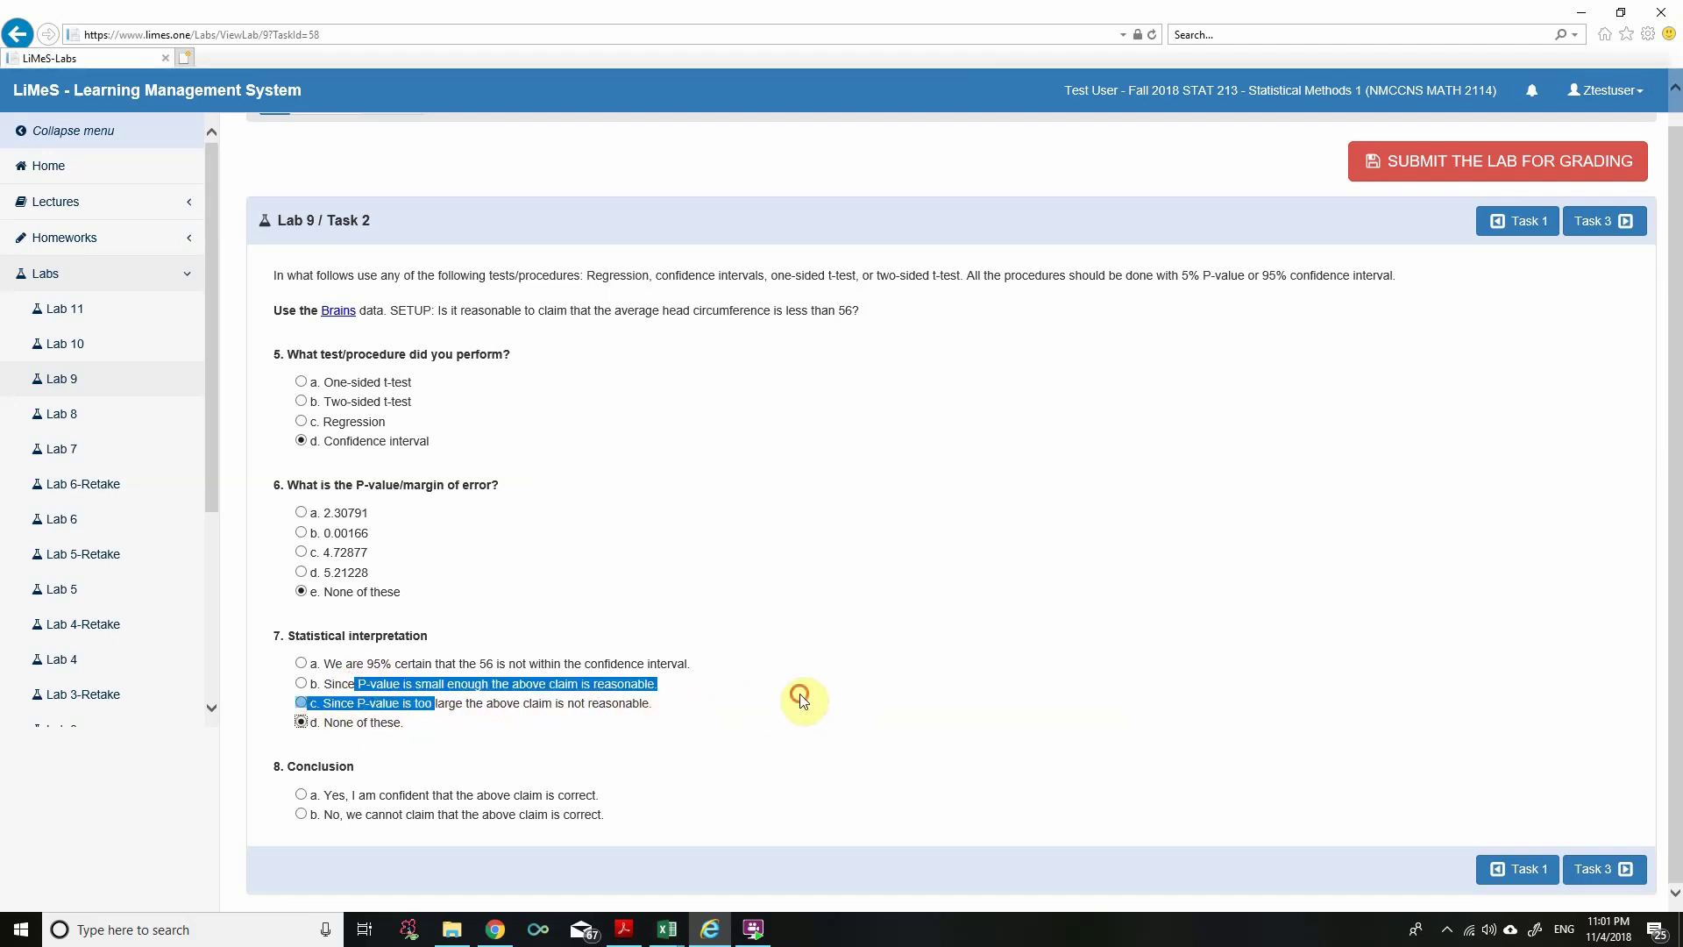
click(799, 698)
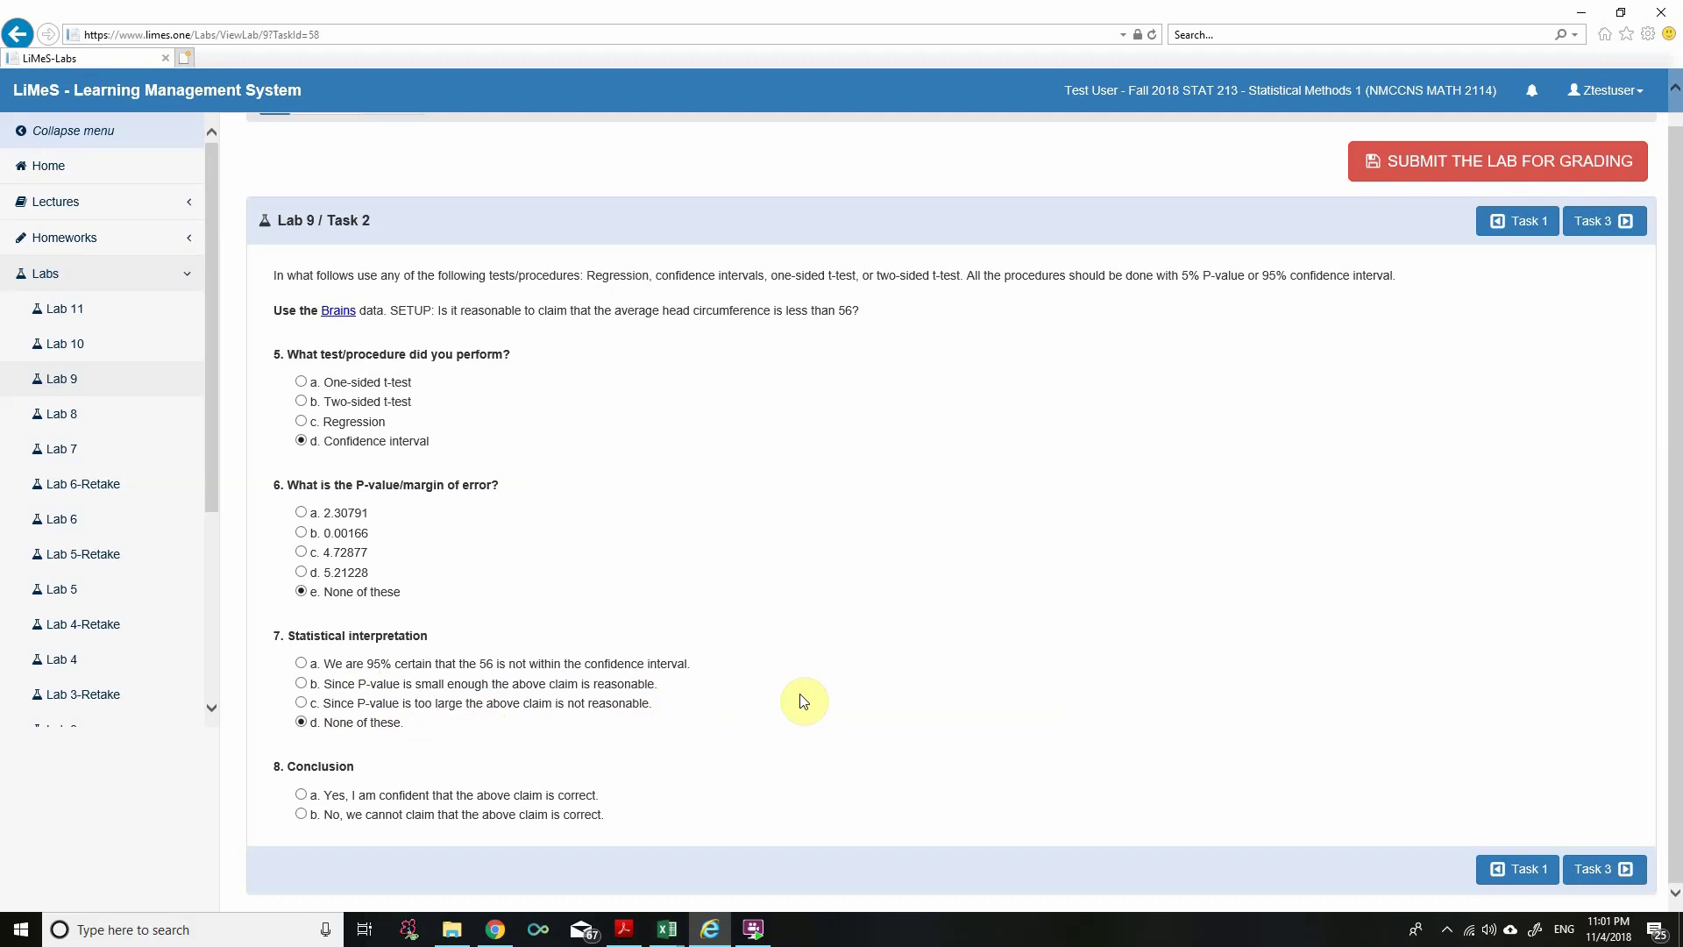
Step: Compare the claimed 56 with the interval in Excel and answer question 8 on the lab page "No, we cannot claim that the above claim is correct."
drag(839, 311, 855, 310)
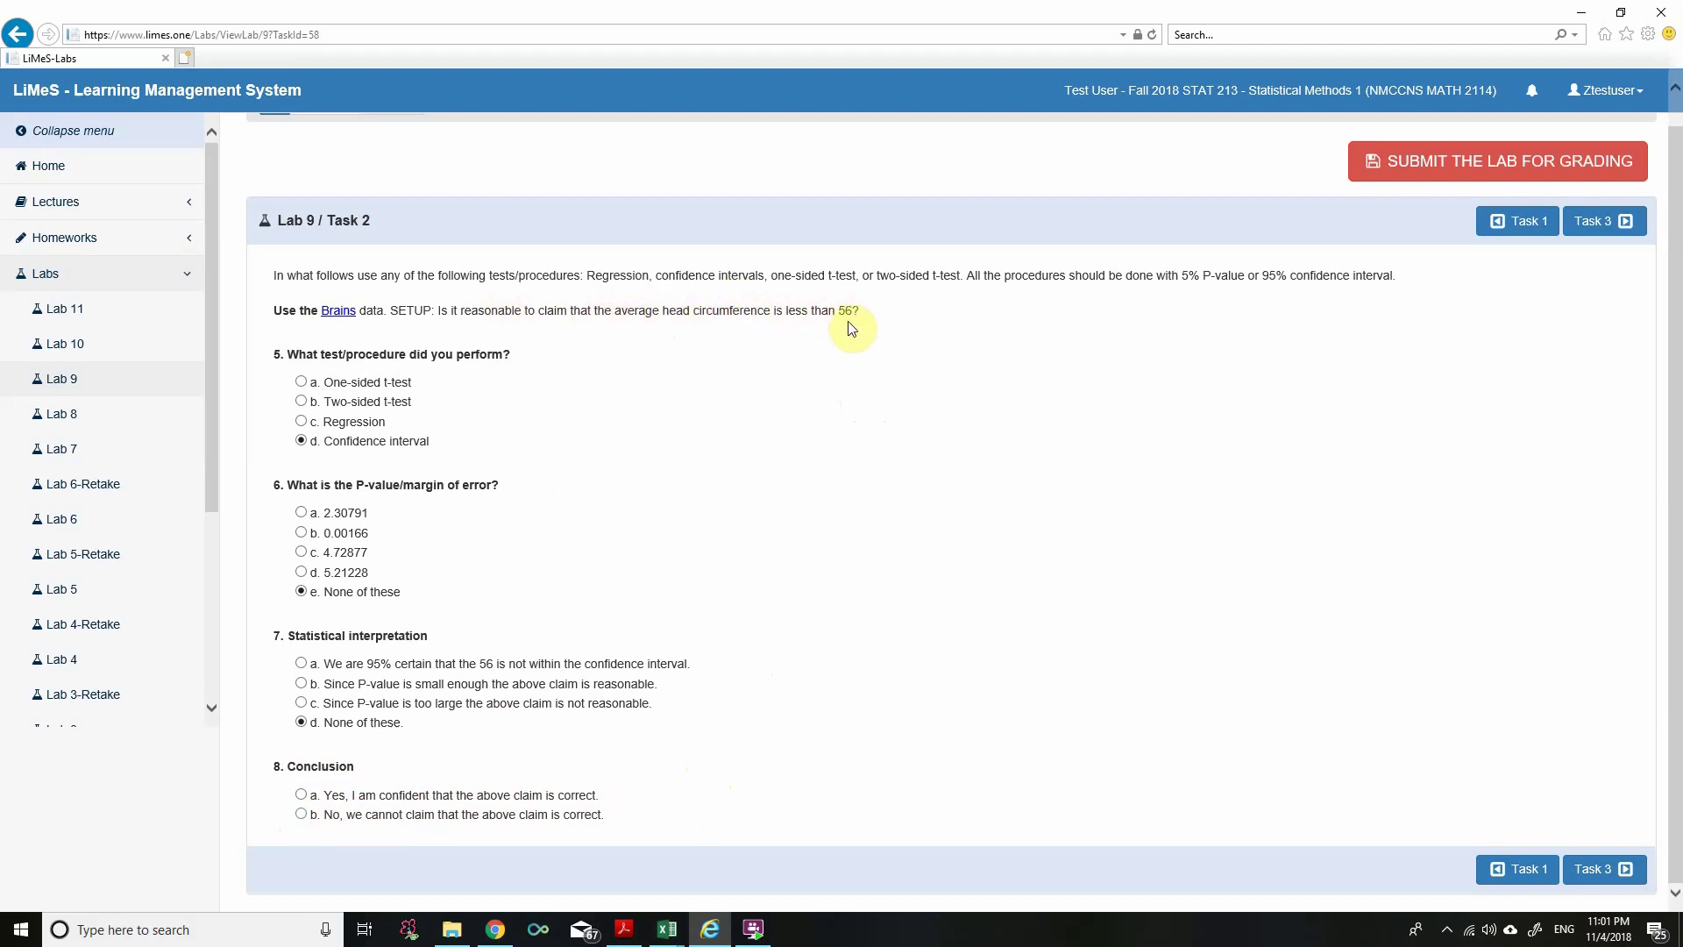
drag(840, 311, 872, 305)
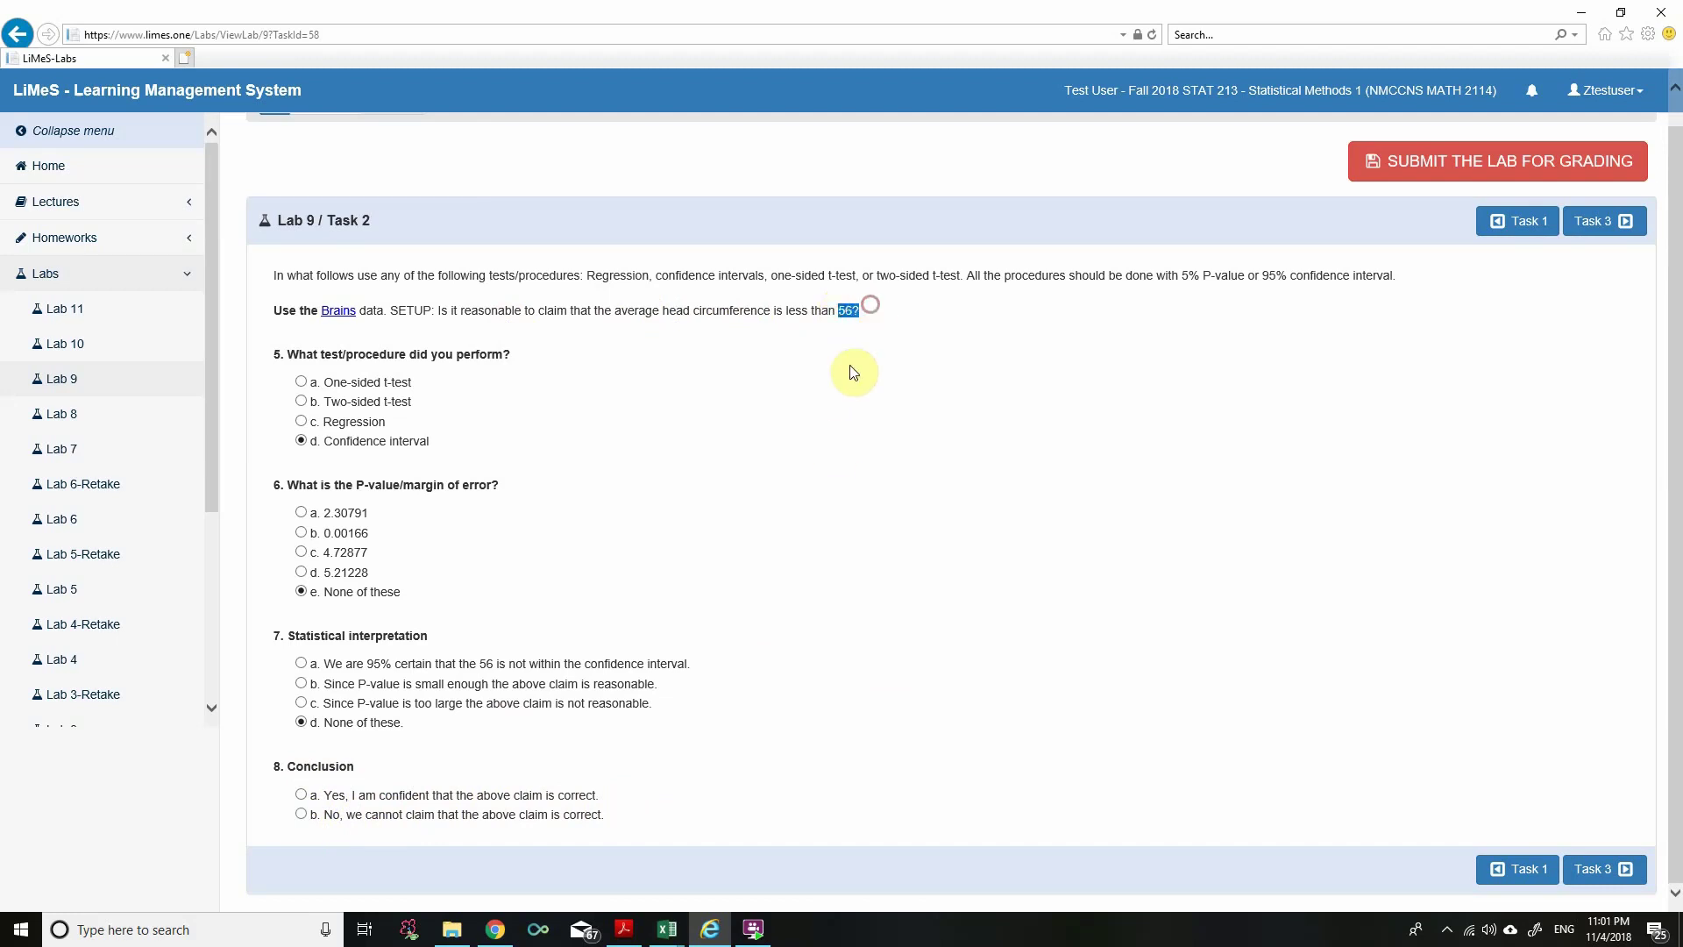
click(710, 933)
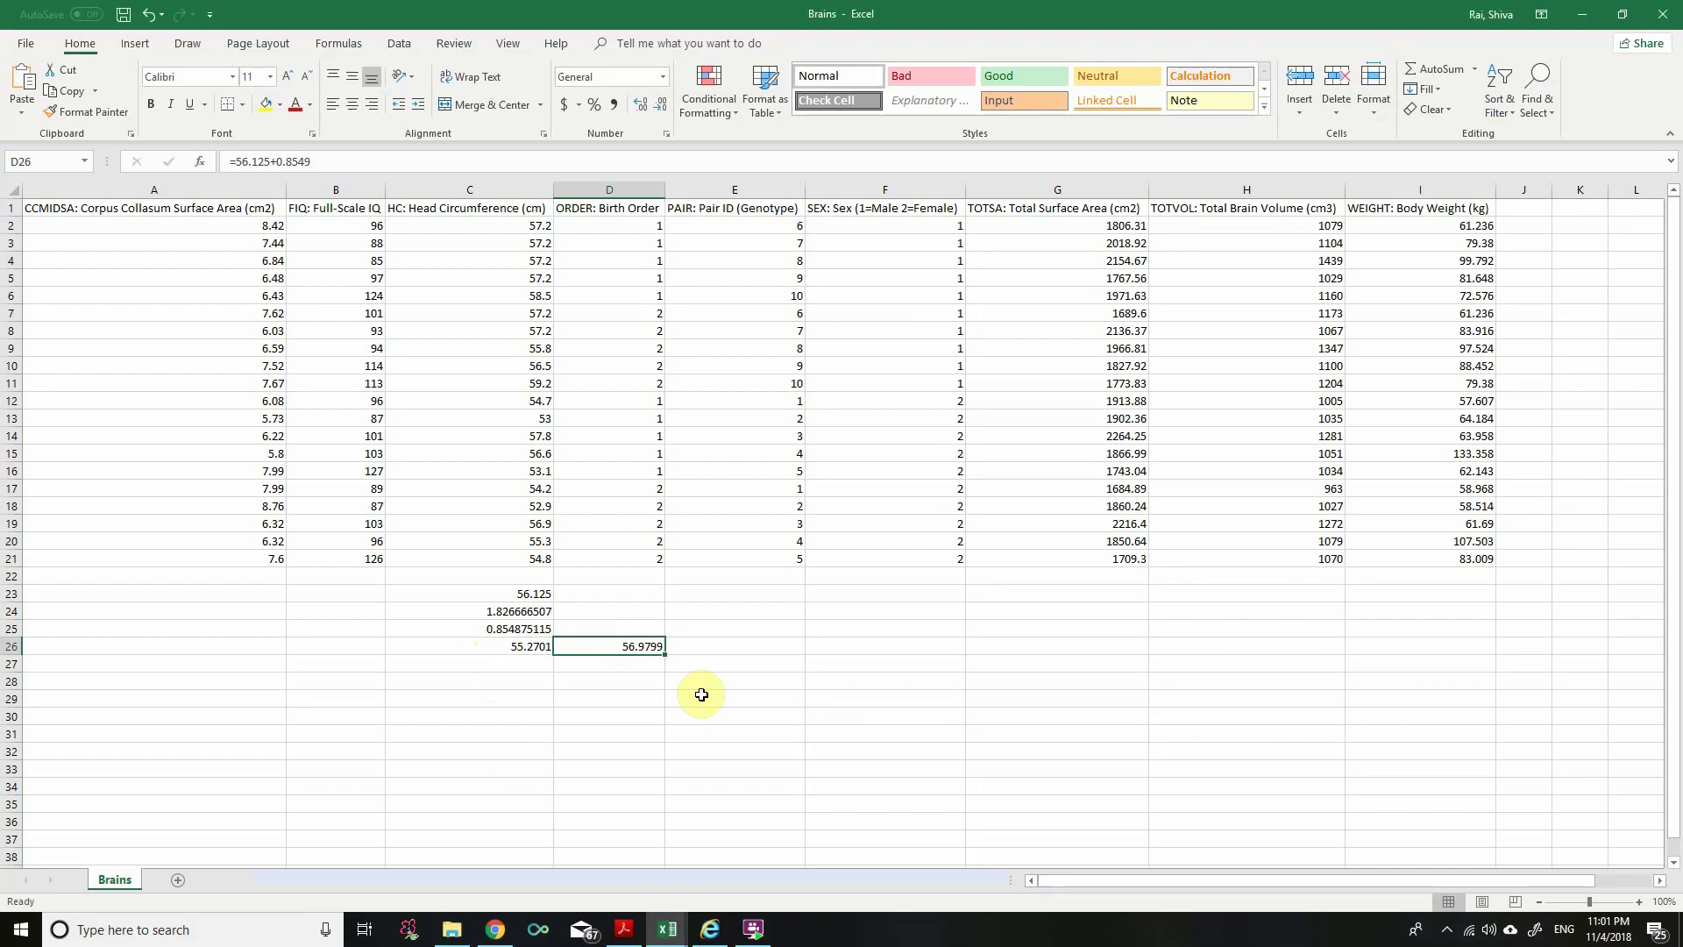
click(710, 934)
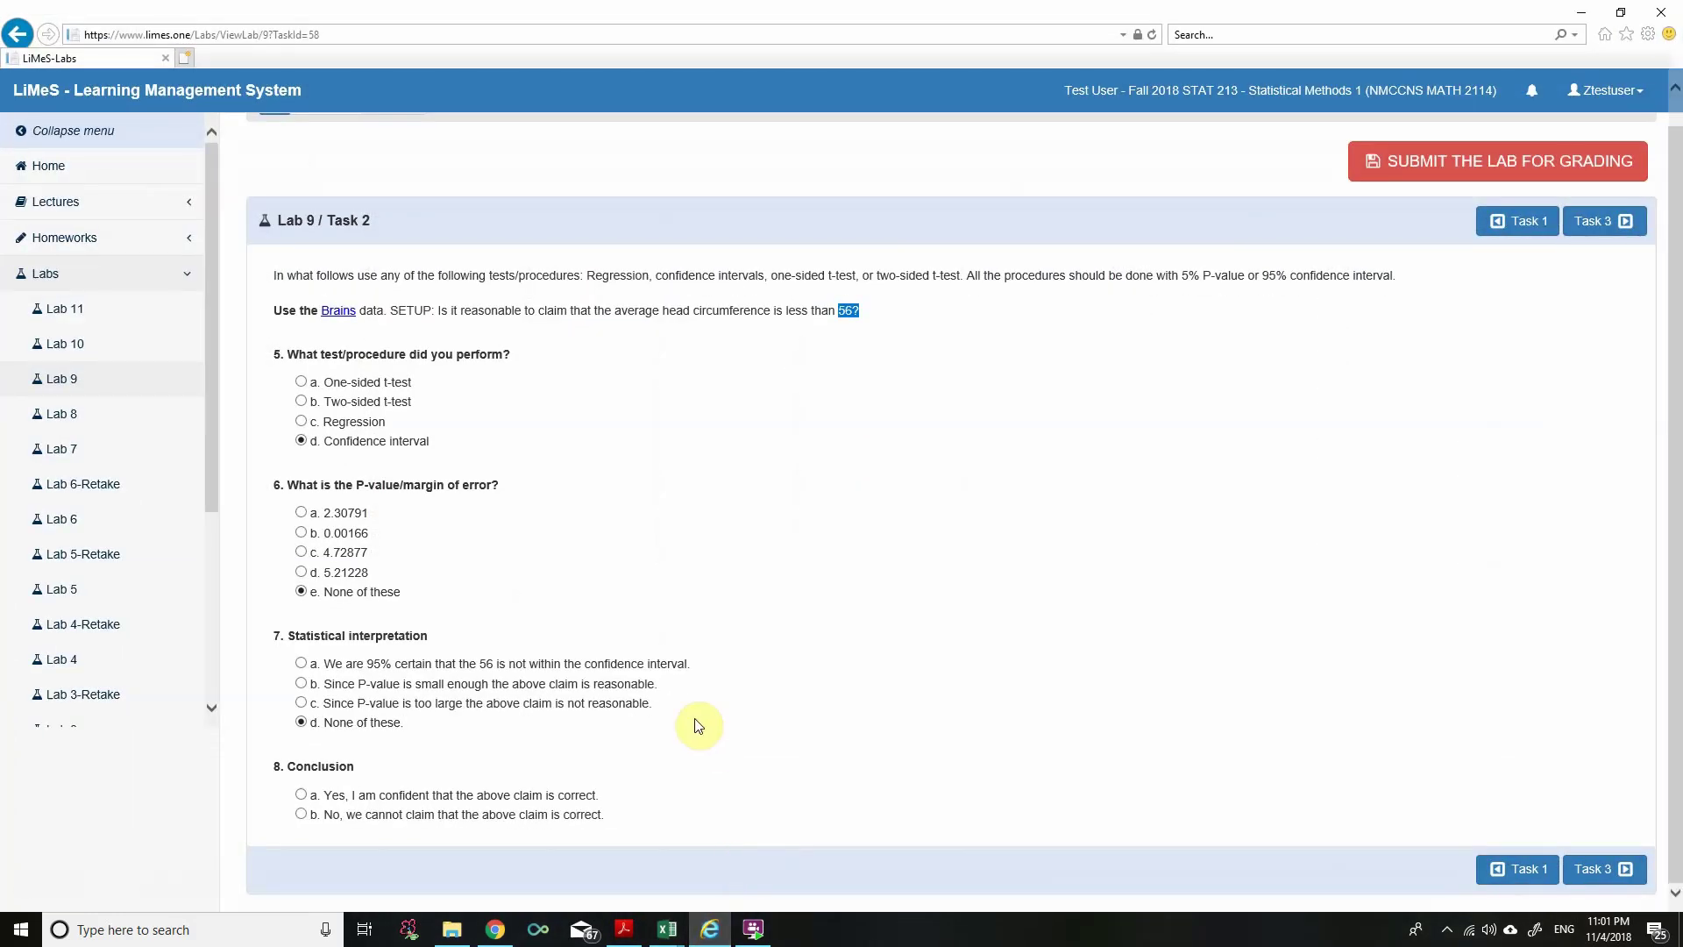
click(301, 814)
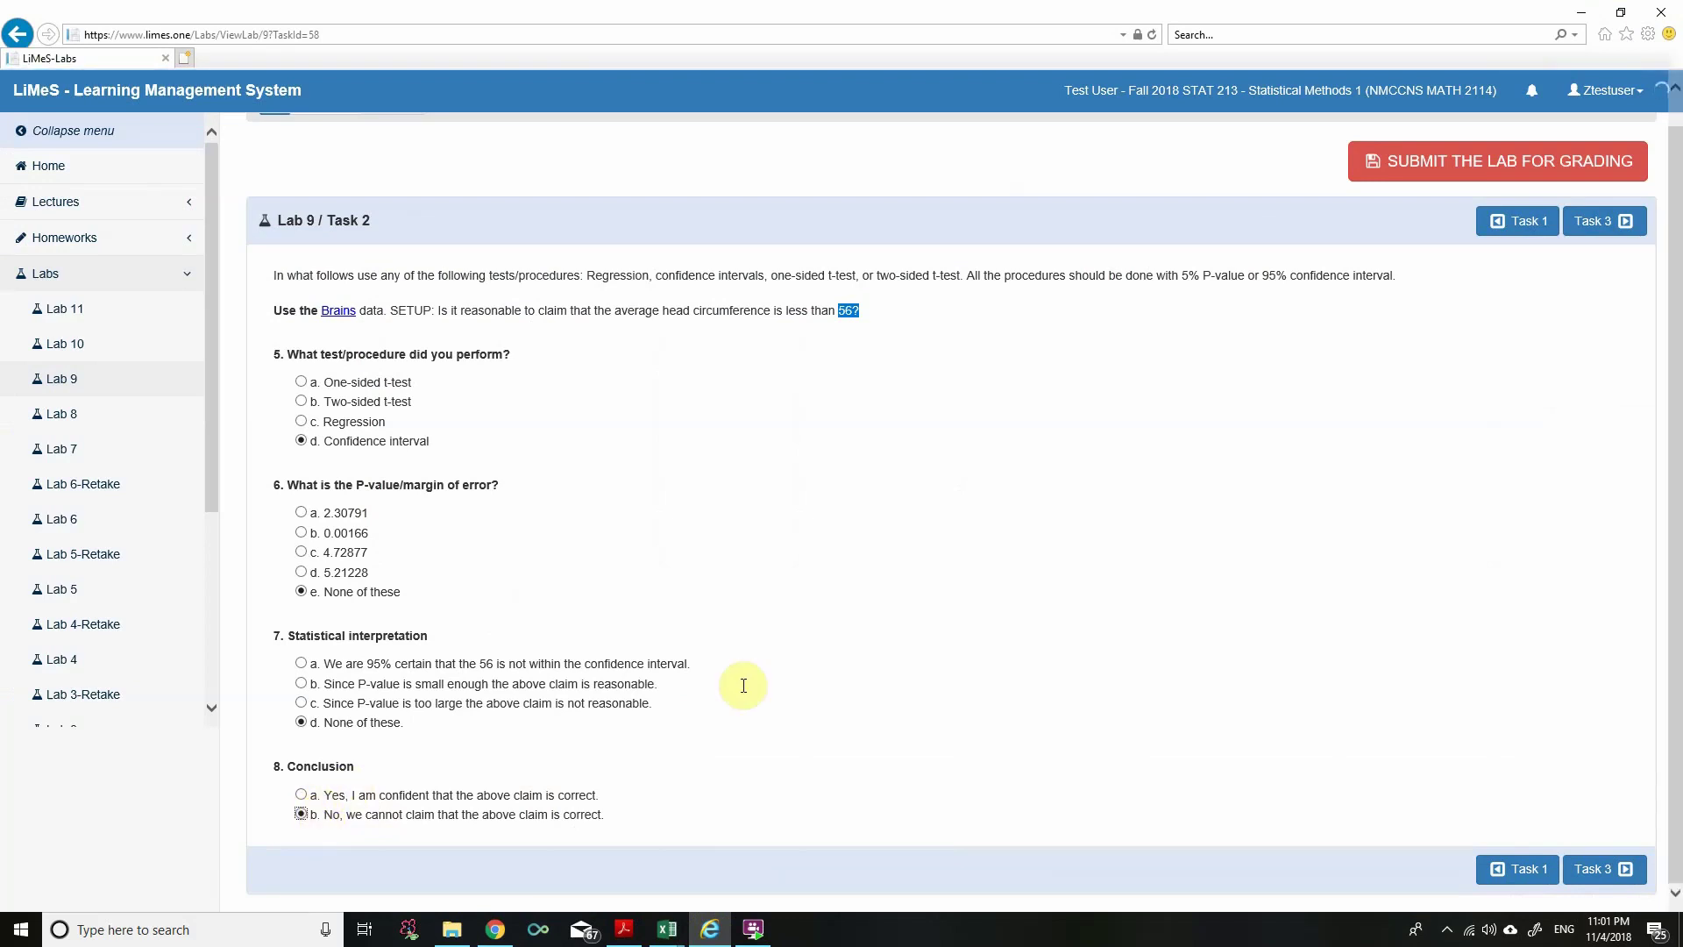
Step: Open Task 3 of Lab 9, read its claim about total surface areas and answer question 9 with "Two-sided t-test"
click(1611, 224)
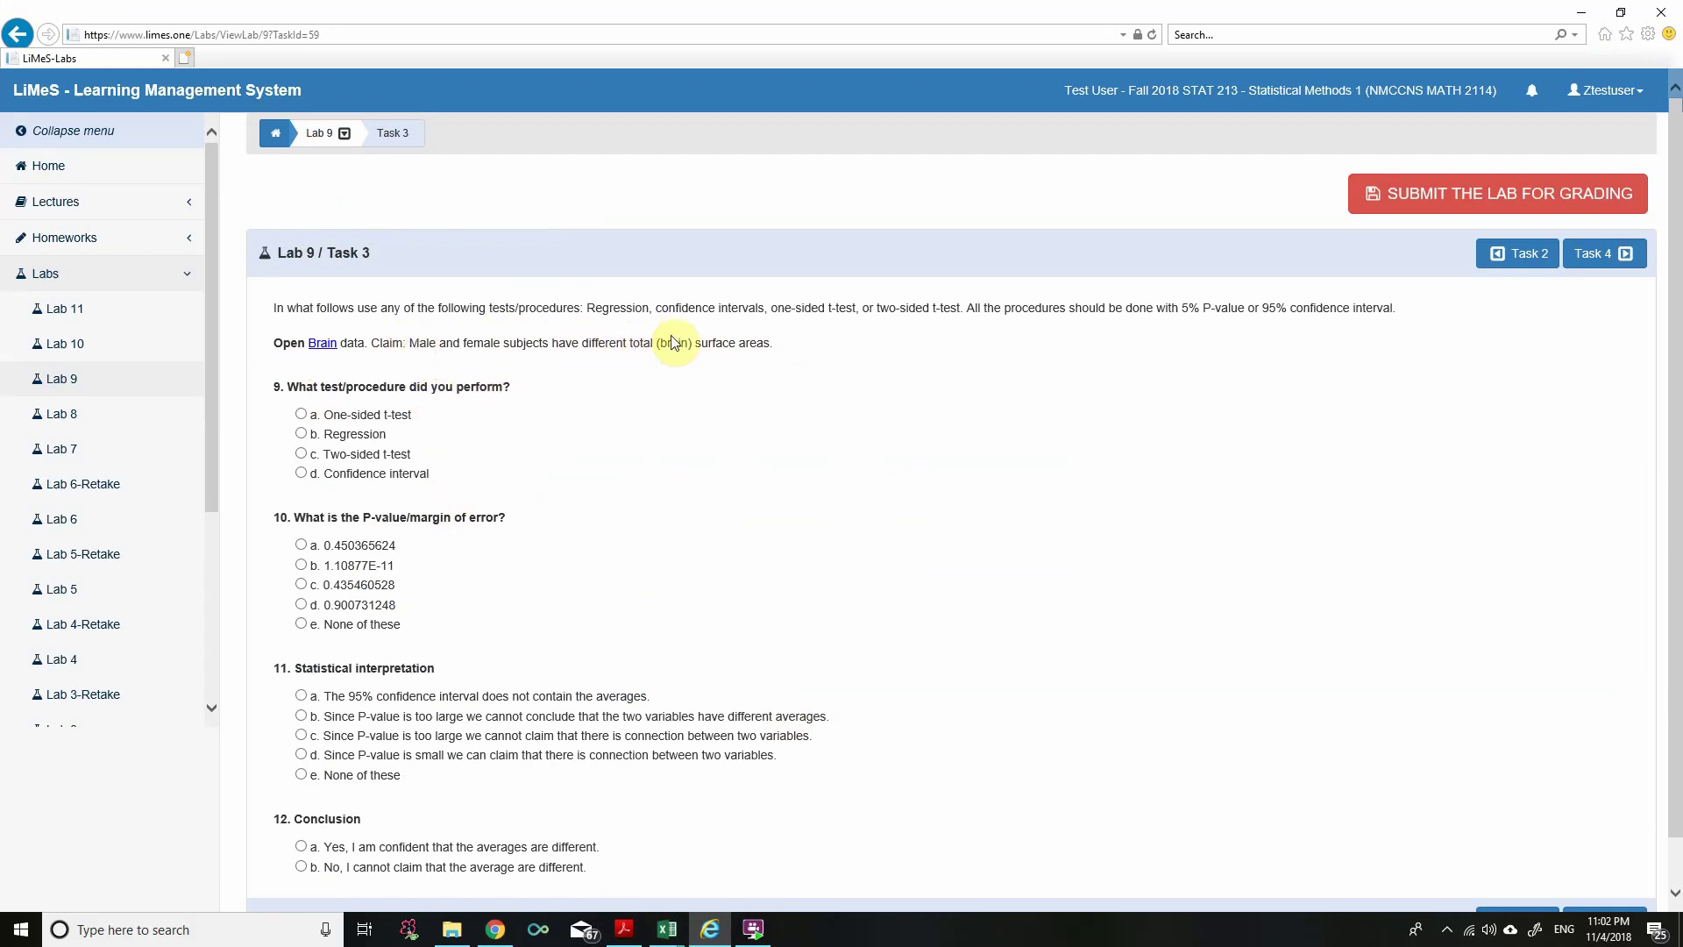
drag(650, 343, 770, 343)
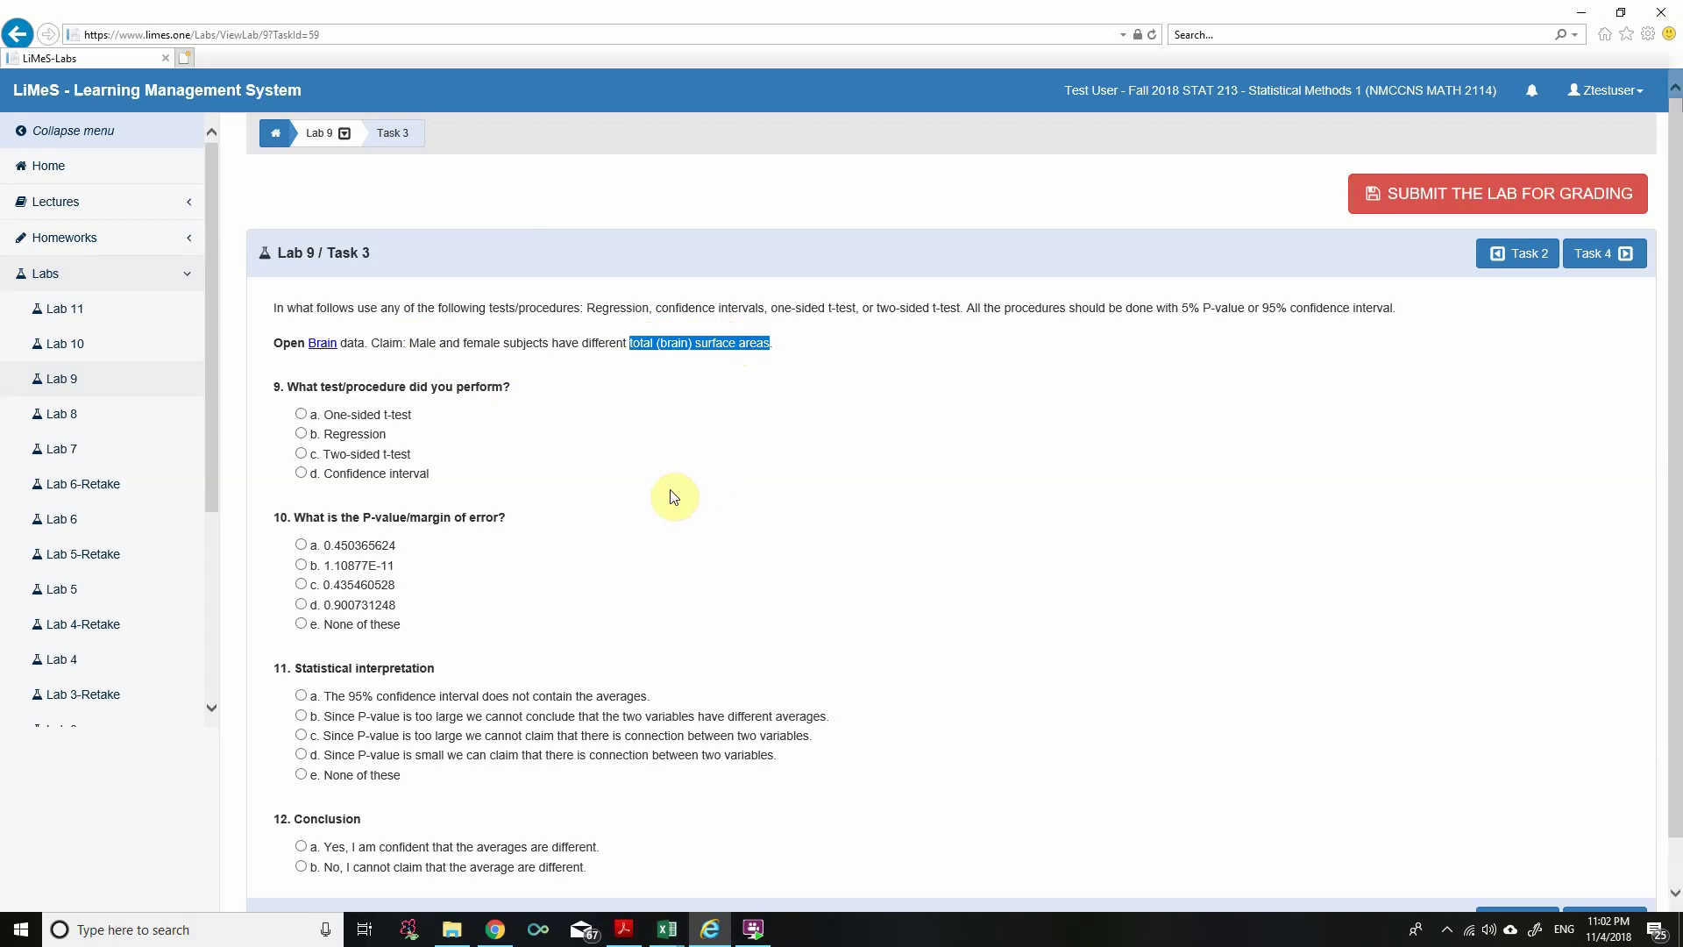
click(407, 343)
drag(407, 343, 790, 344)
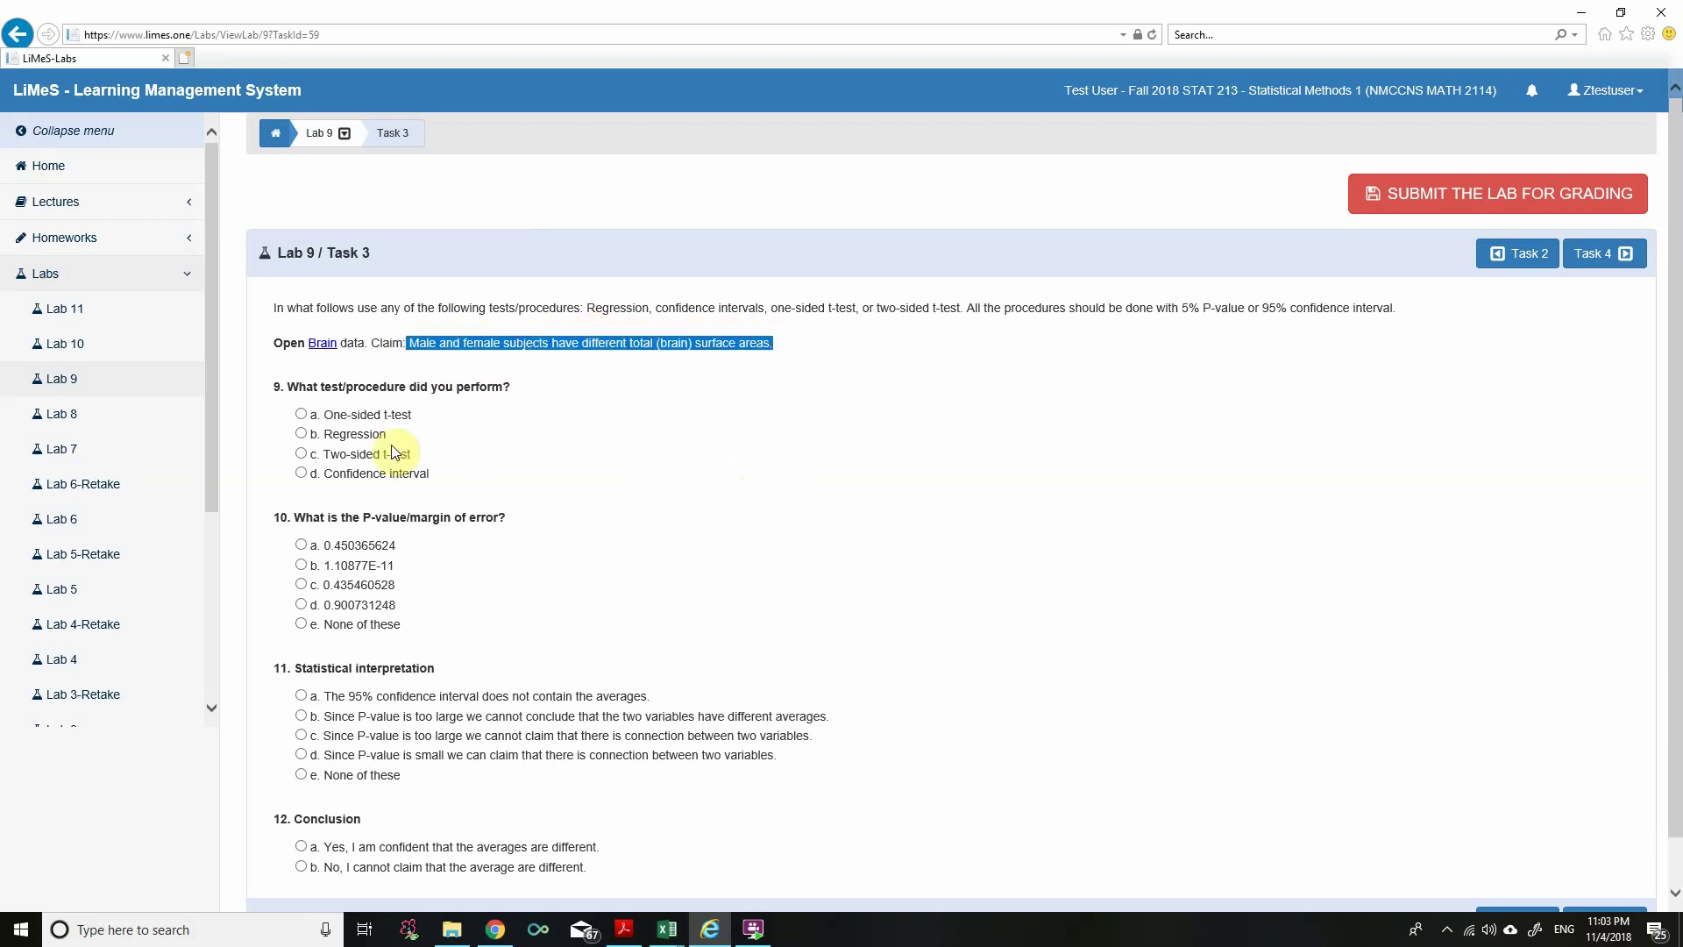
click(301, 454)
click(909, 489)
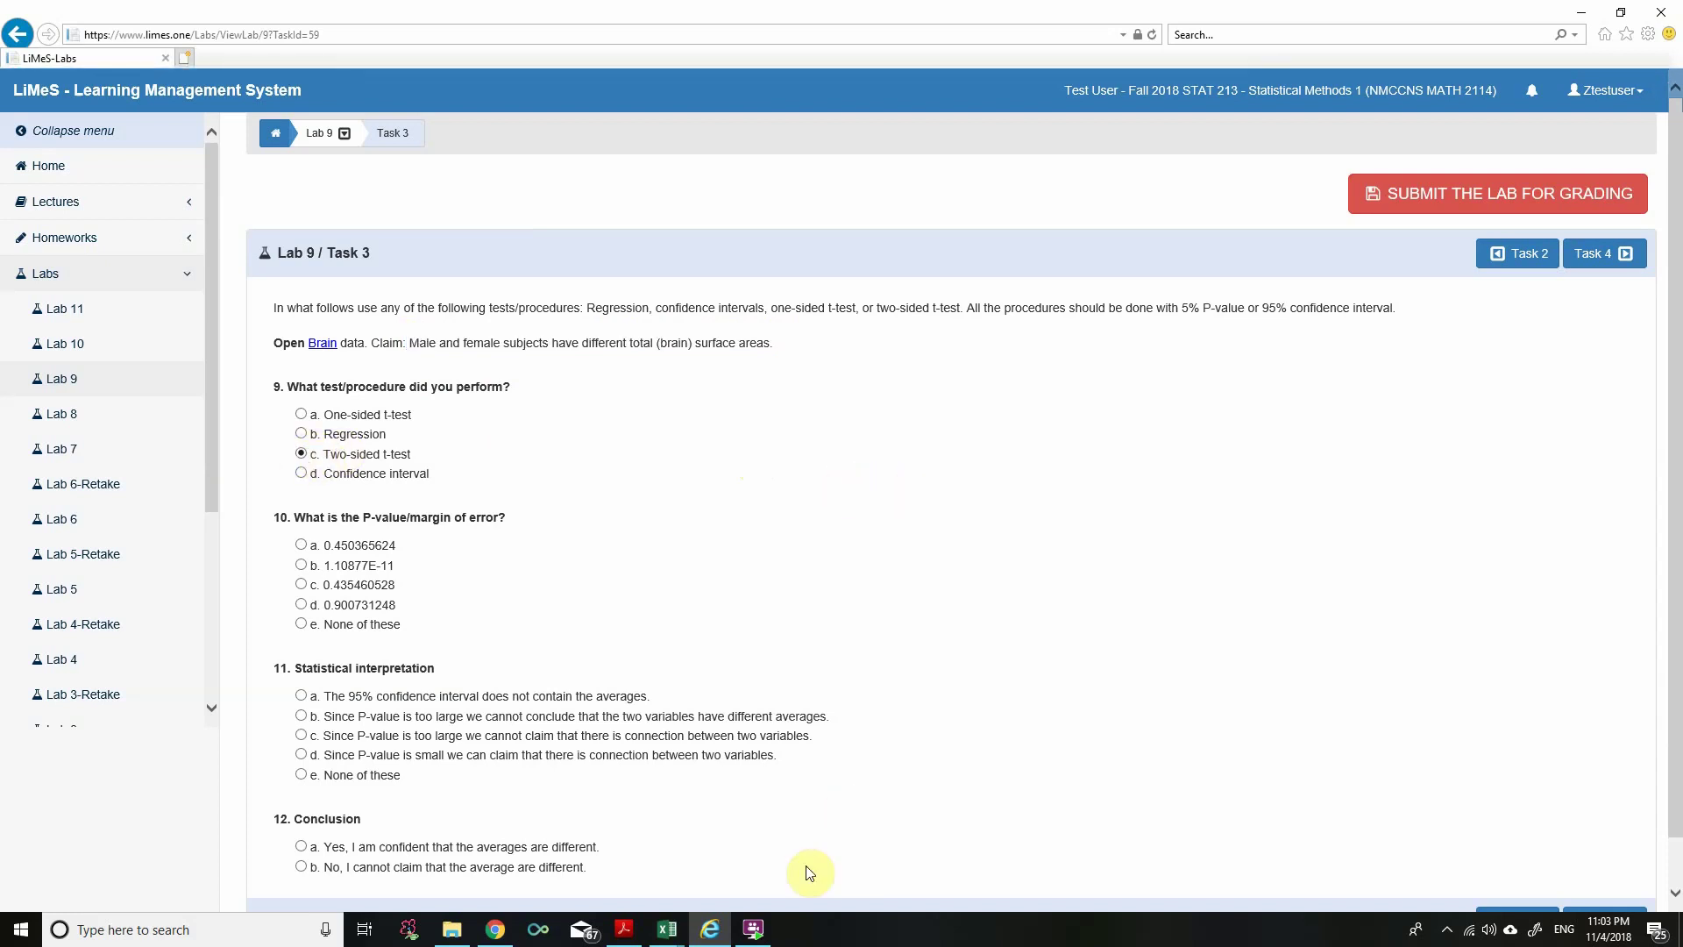
Step: Switch to the Brains workbook in Excel and shade the male surface areas G2:G11 blue-grey and the female ones G12:G21 light orange
key(alt+Tab)
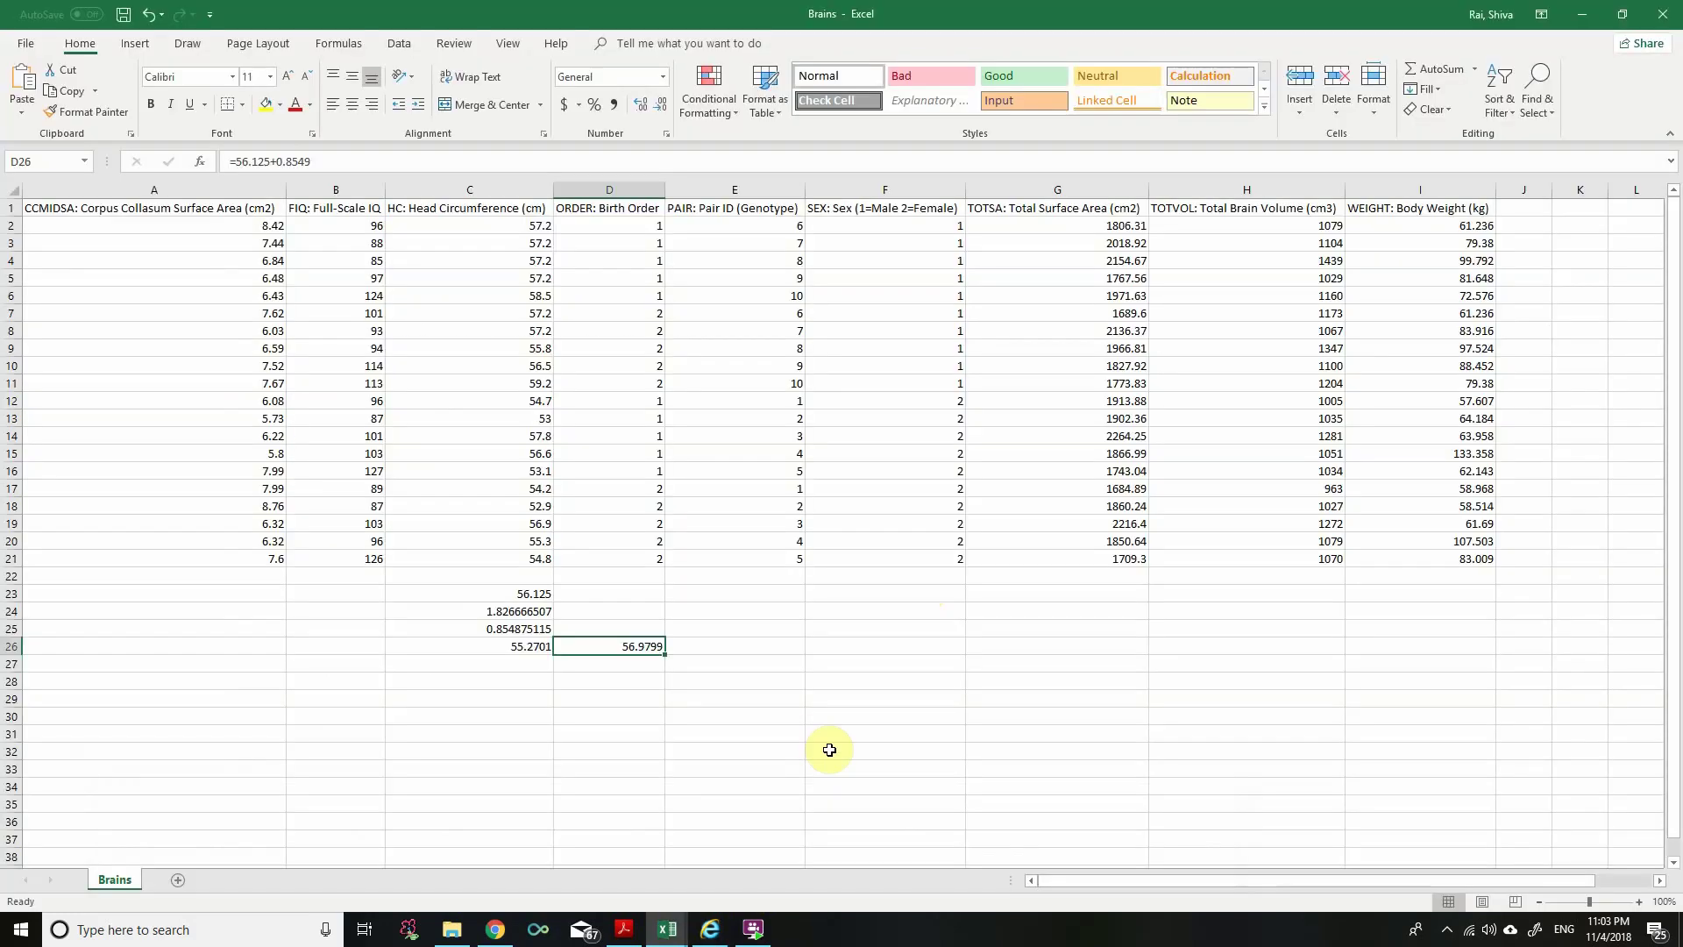
drag(950, 226, 940, 561)
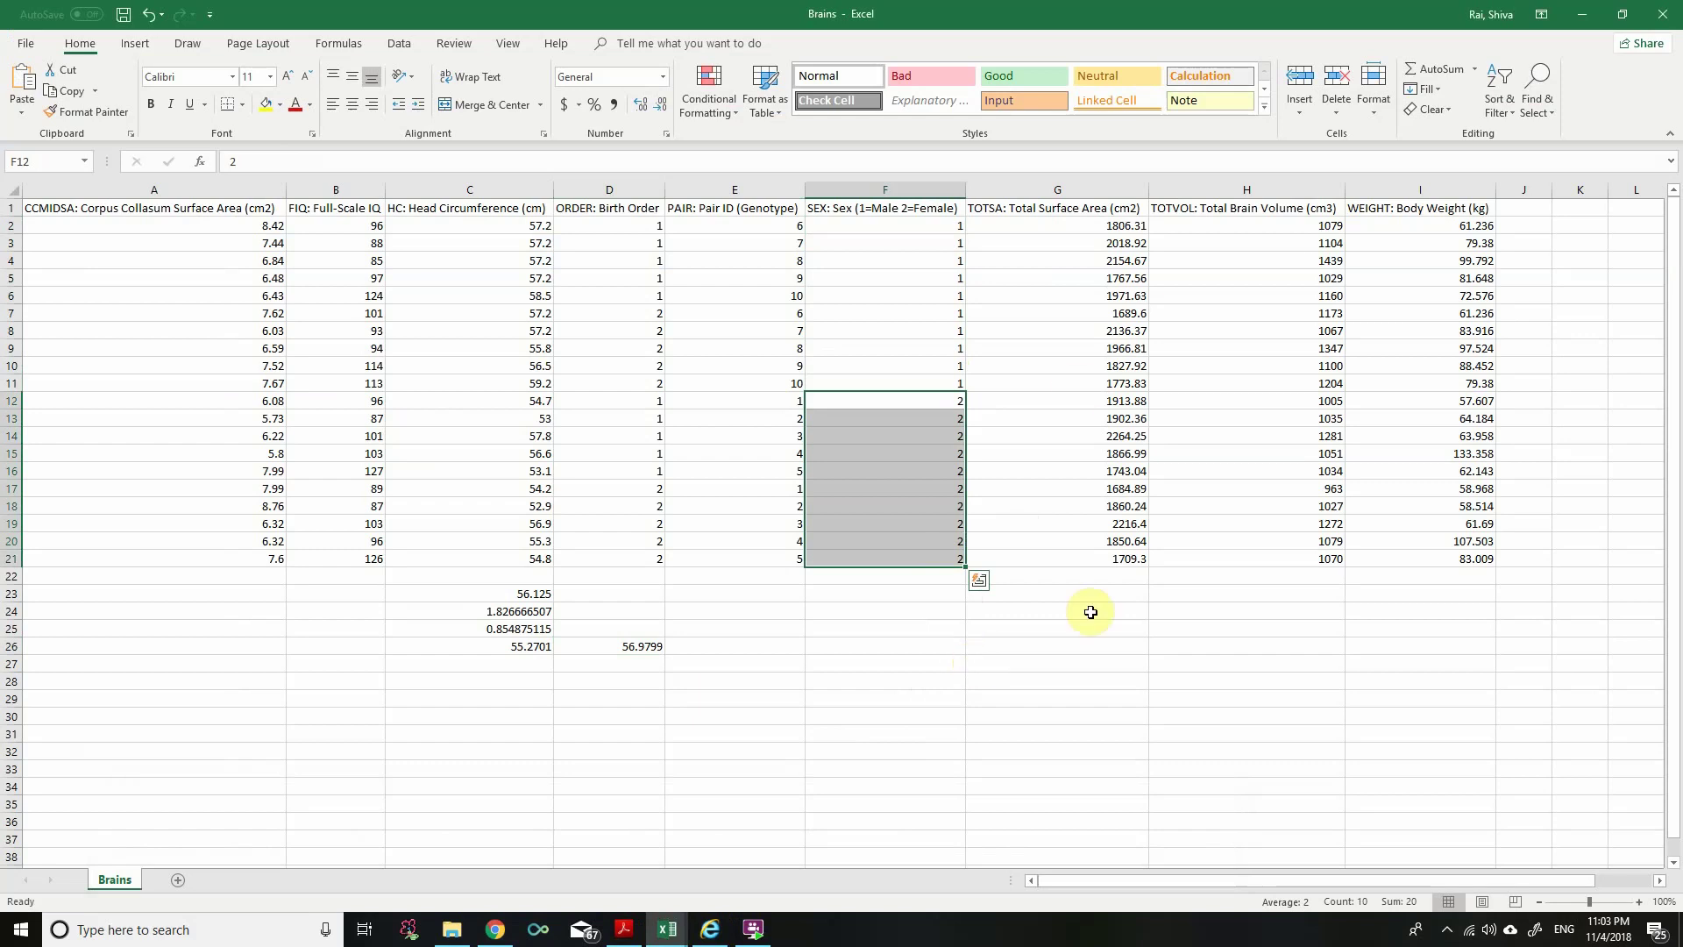
click(1078, 189)
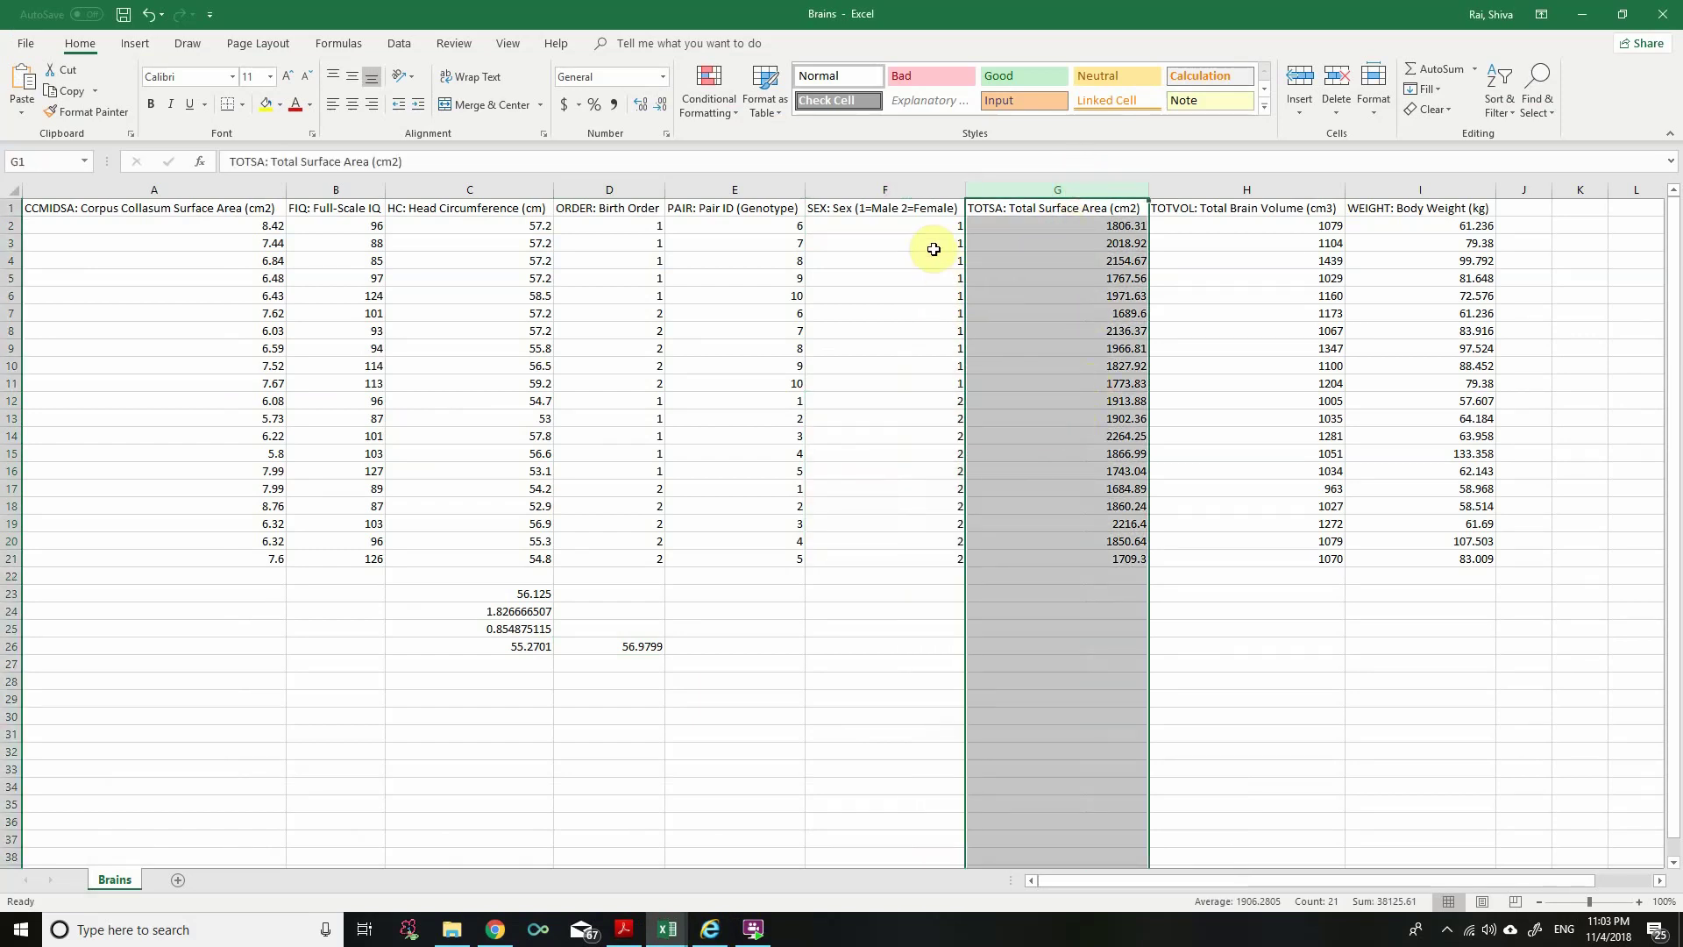
Step: Calculate the two-sided t-test P-value for male versus female surface areas in cell G24 with =ttest(G2:G11,G12:G21,2,3)
click(1057, 611)
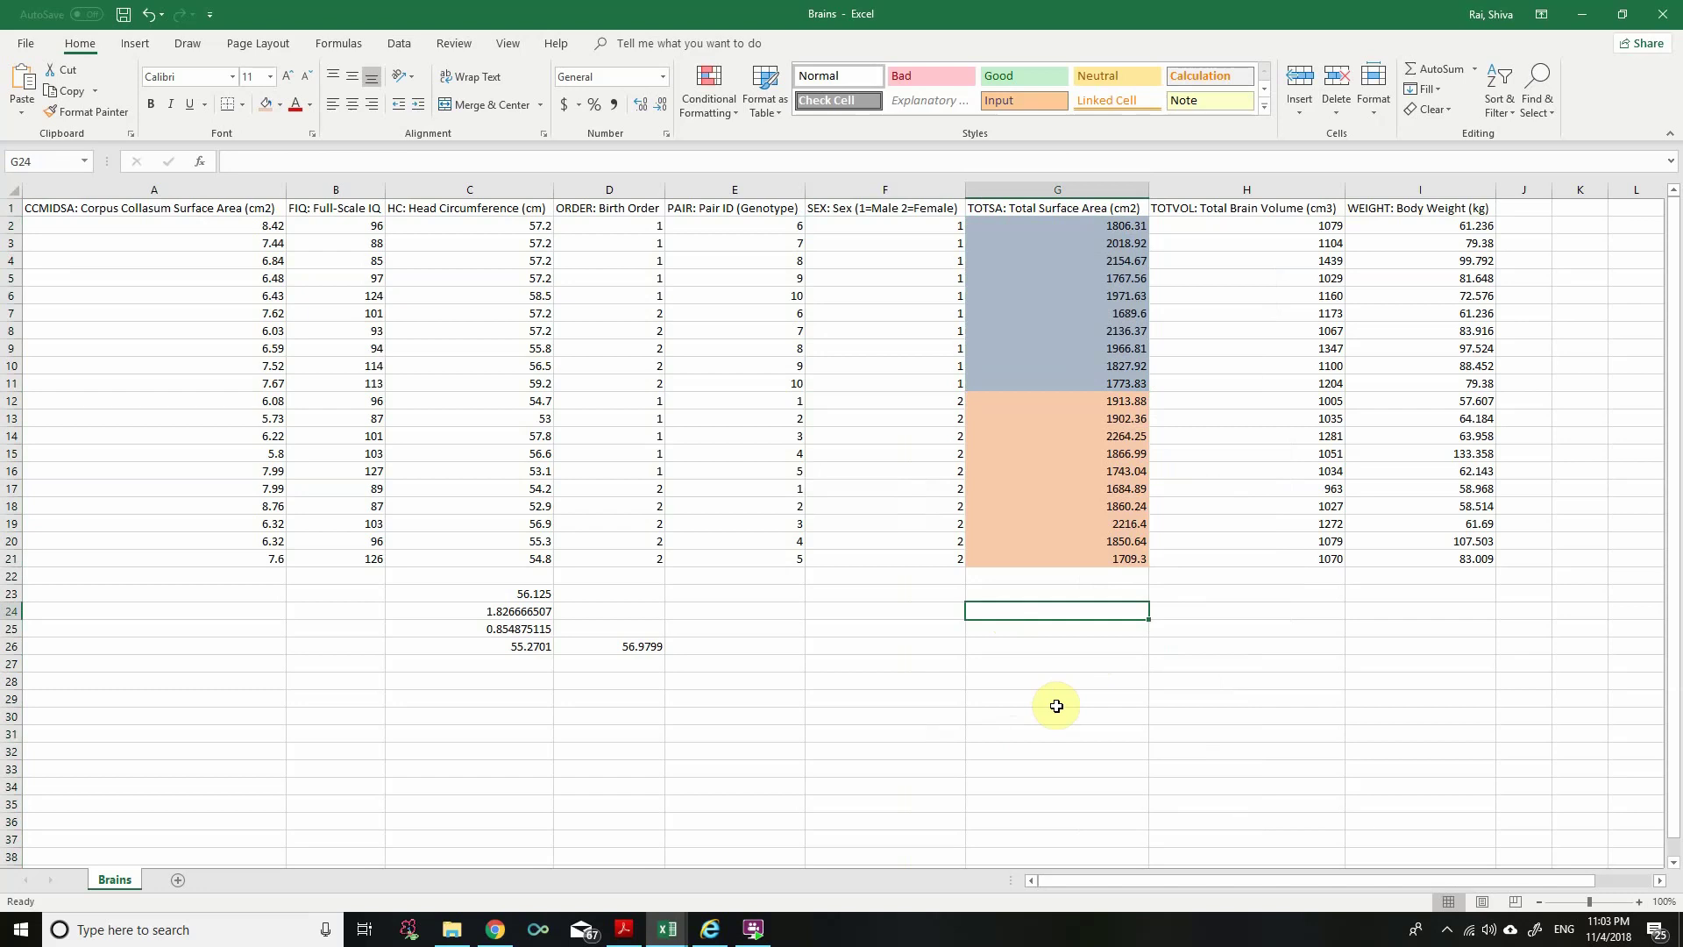
text(=tt)
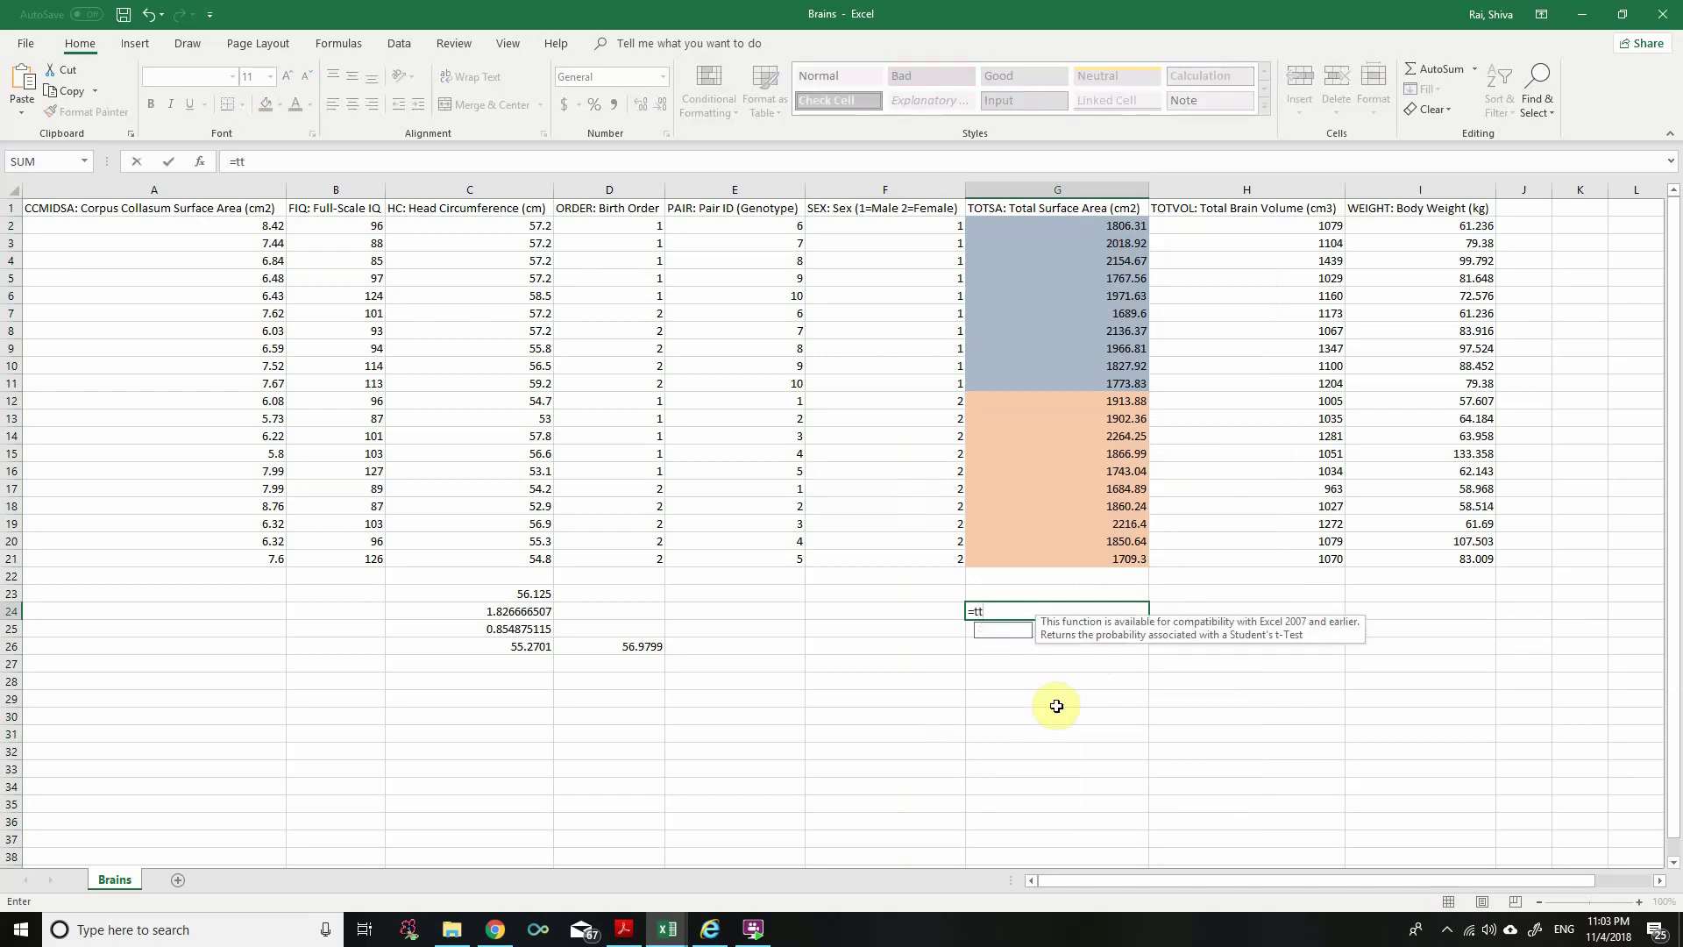
text(est()
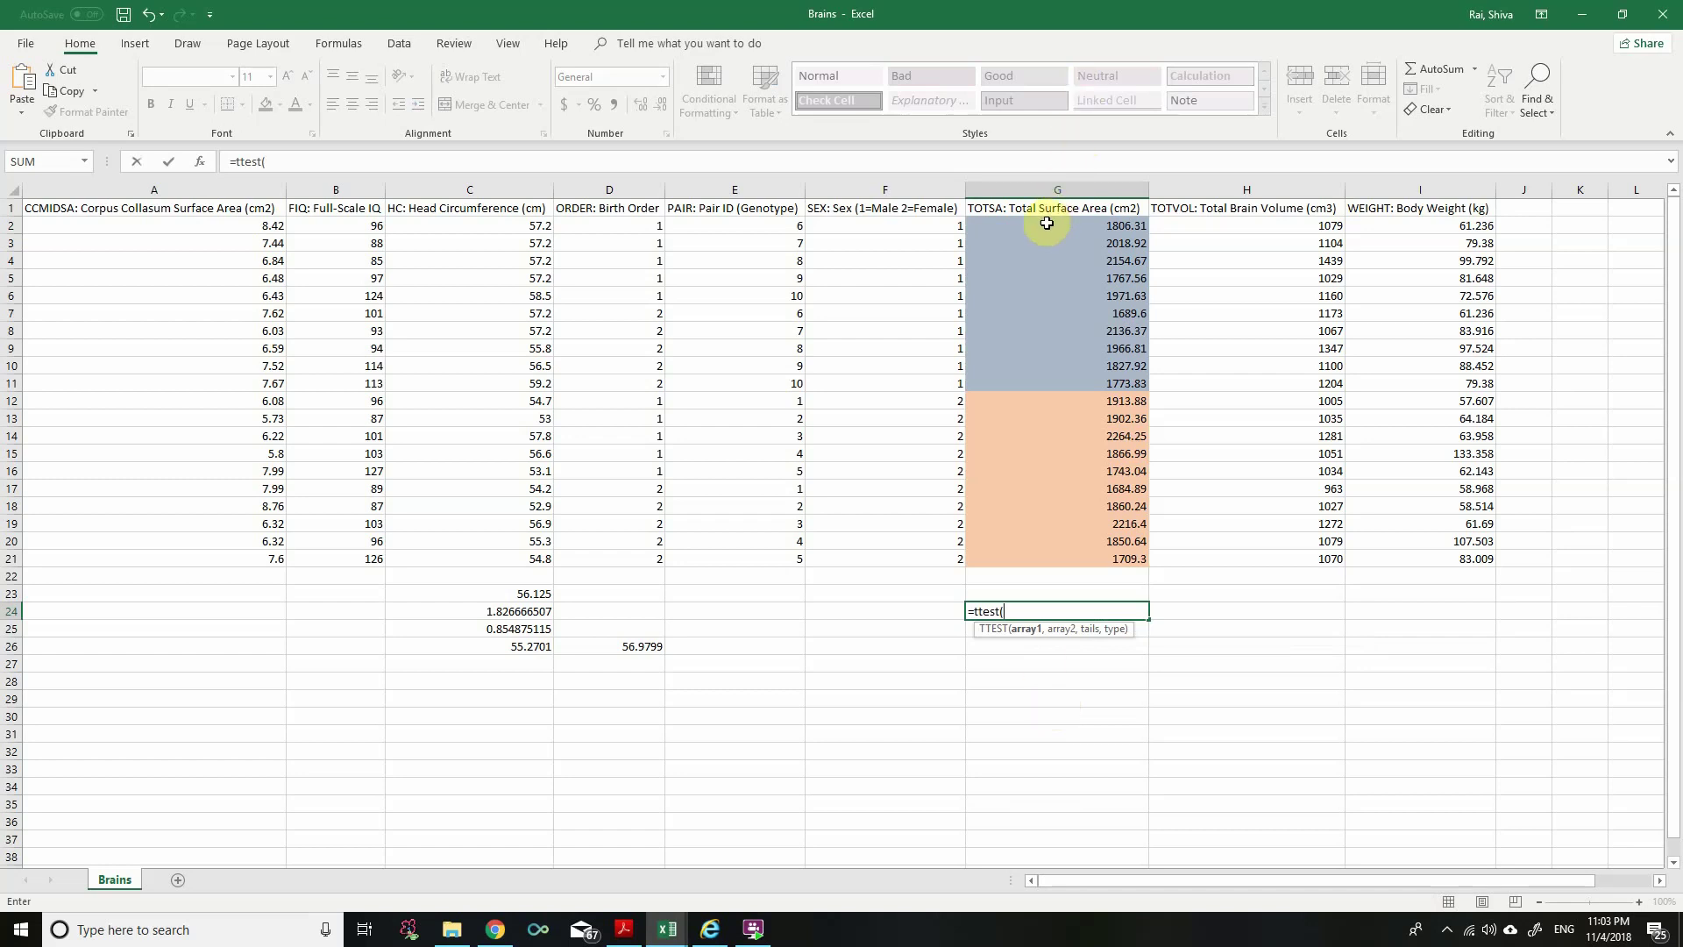
drag(1042, 227, 1055, 386)
text(,)
drag(1067, 399, 1044, 554)
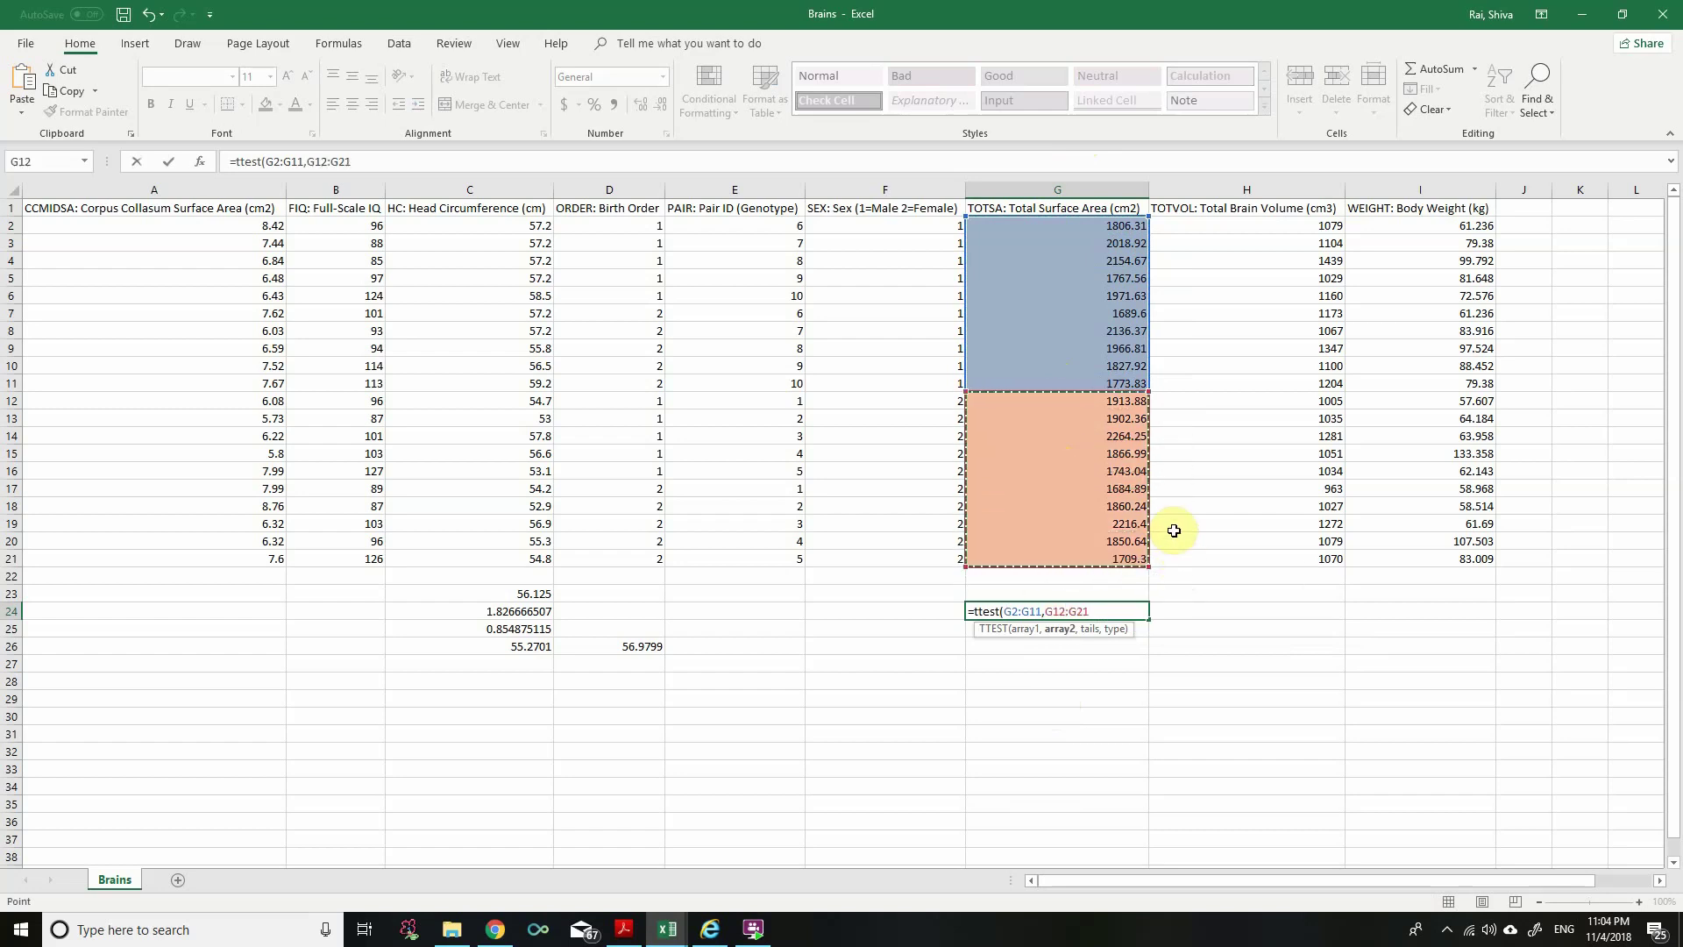
text(,2,3)
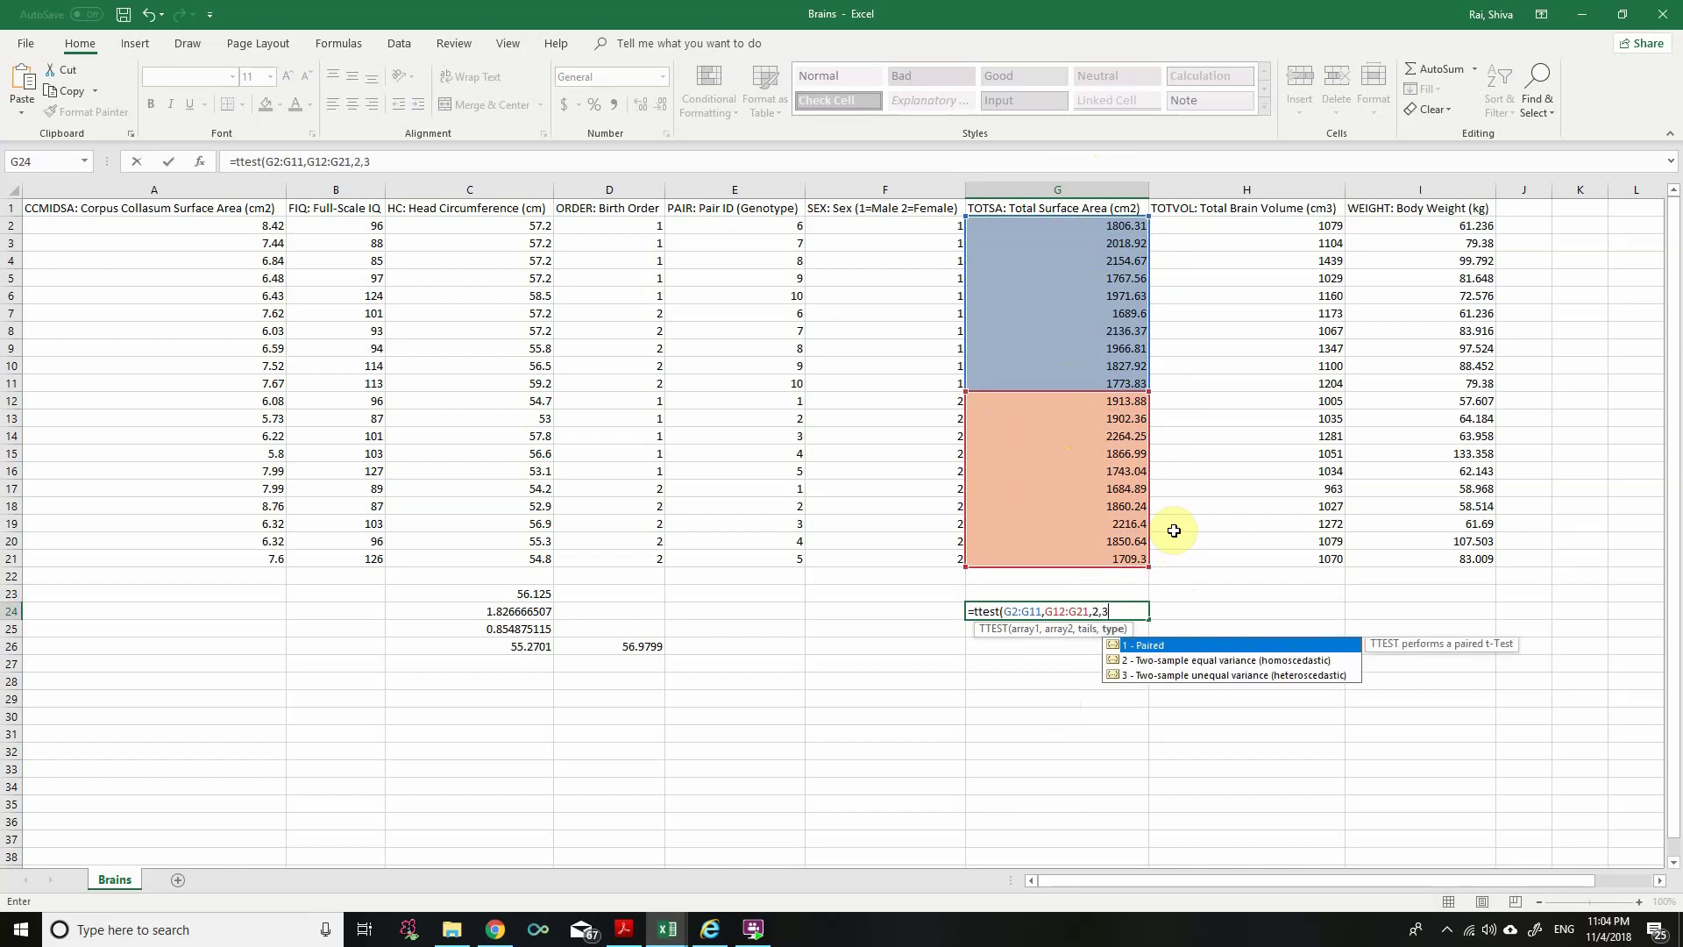
text())
key(Return)
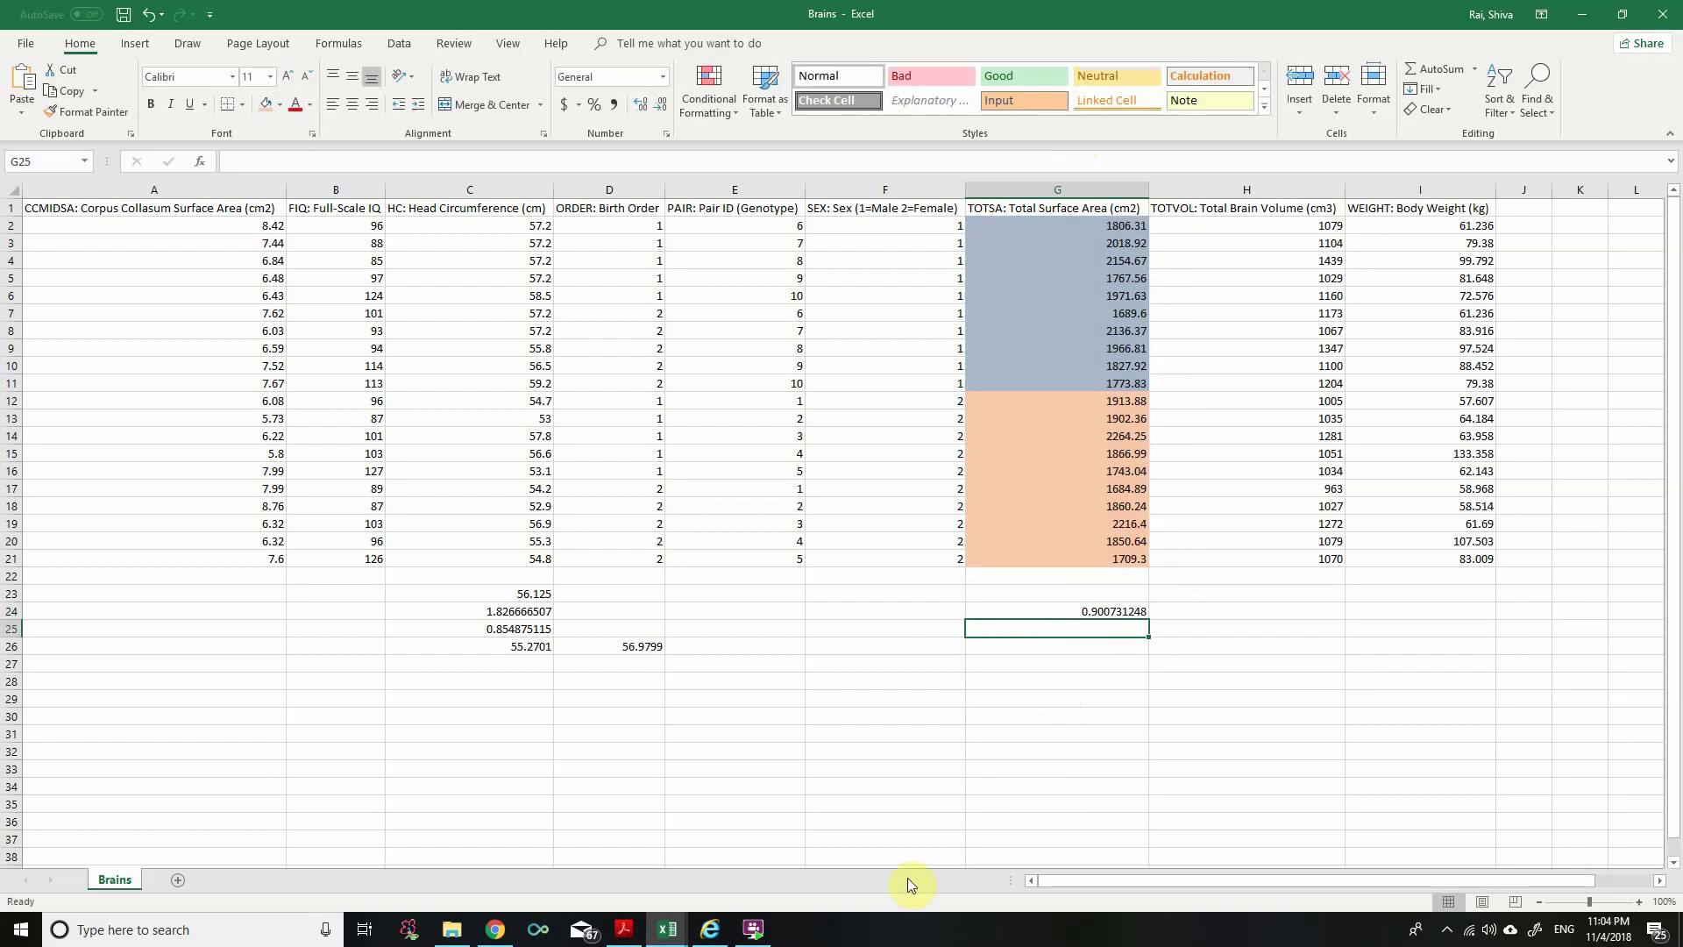
Step: Switch to the lab page in Internet Explorer, answer question 10 with 0.900731248 and question 11 with option b, P-value too large for different averages
click(710, 929)
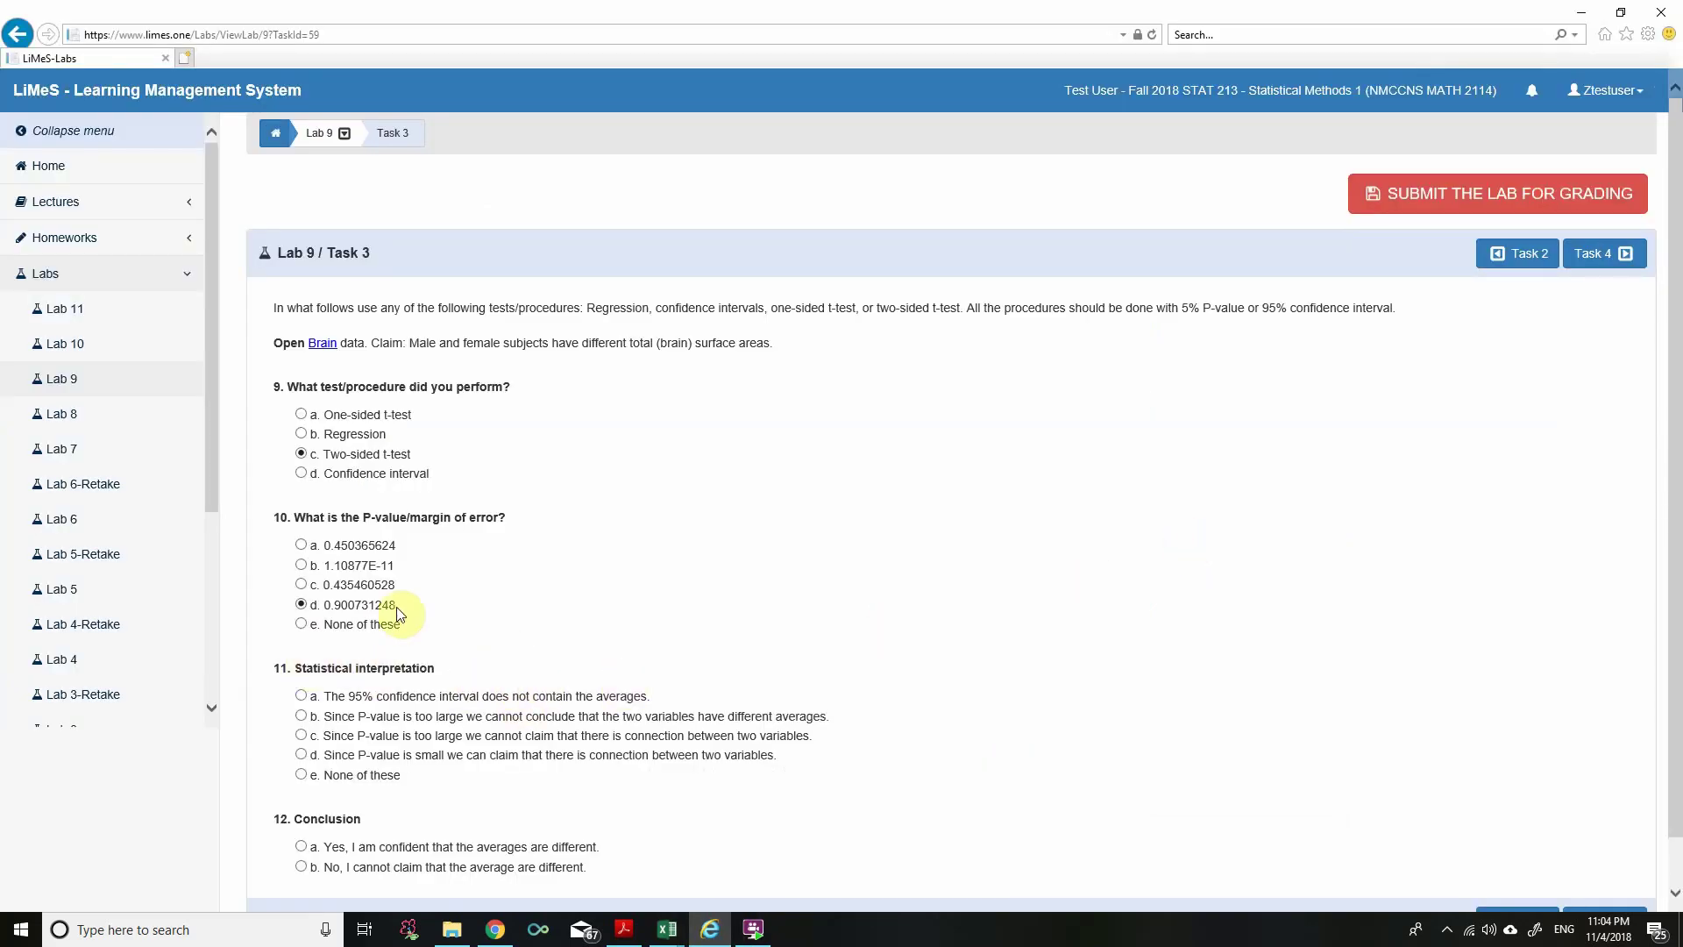
drag(324, 716, 833, 717)
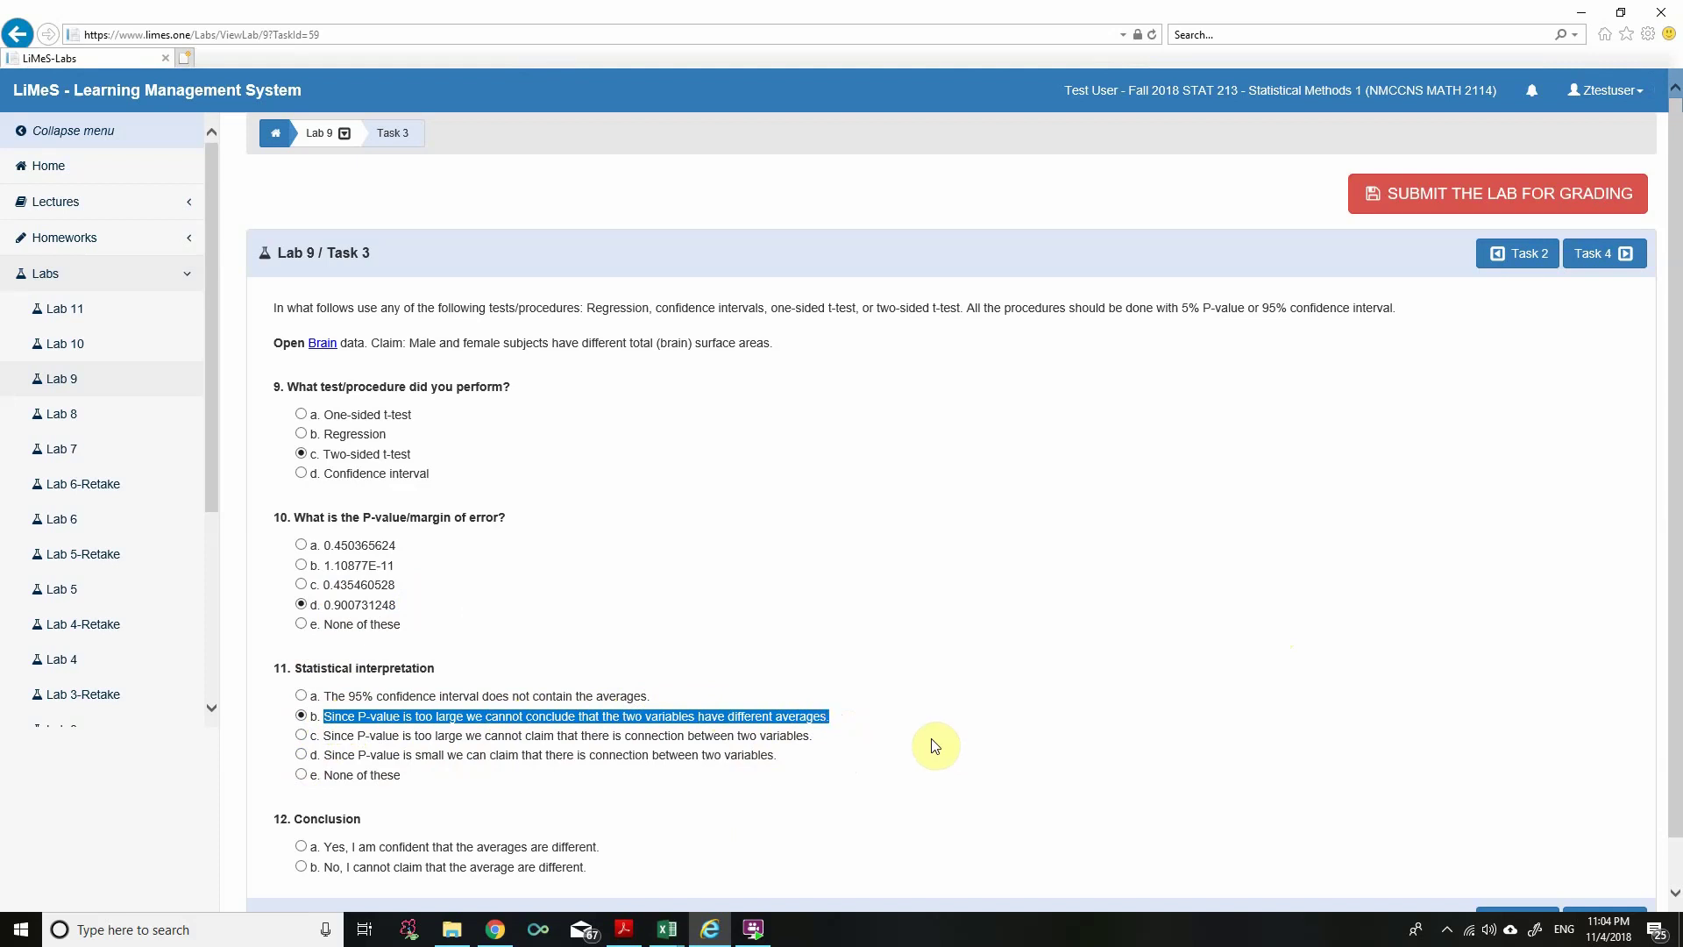
Step: Compare the question 11 interpretations with the question 10 P-value, consider the question 12 conclusion and continue to Task 4
click(324, 734)
drag(349, 735, 834, 740)
click(640, 743)
drag(723, 737, 618, 738)
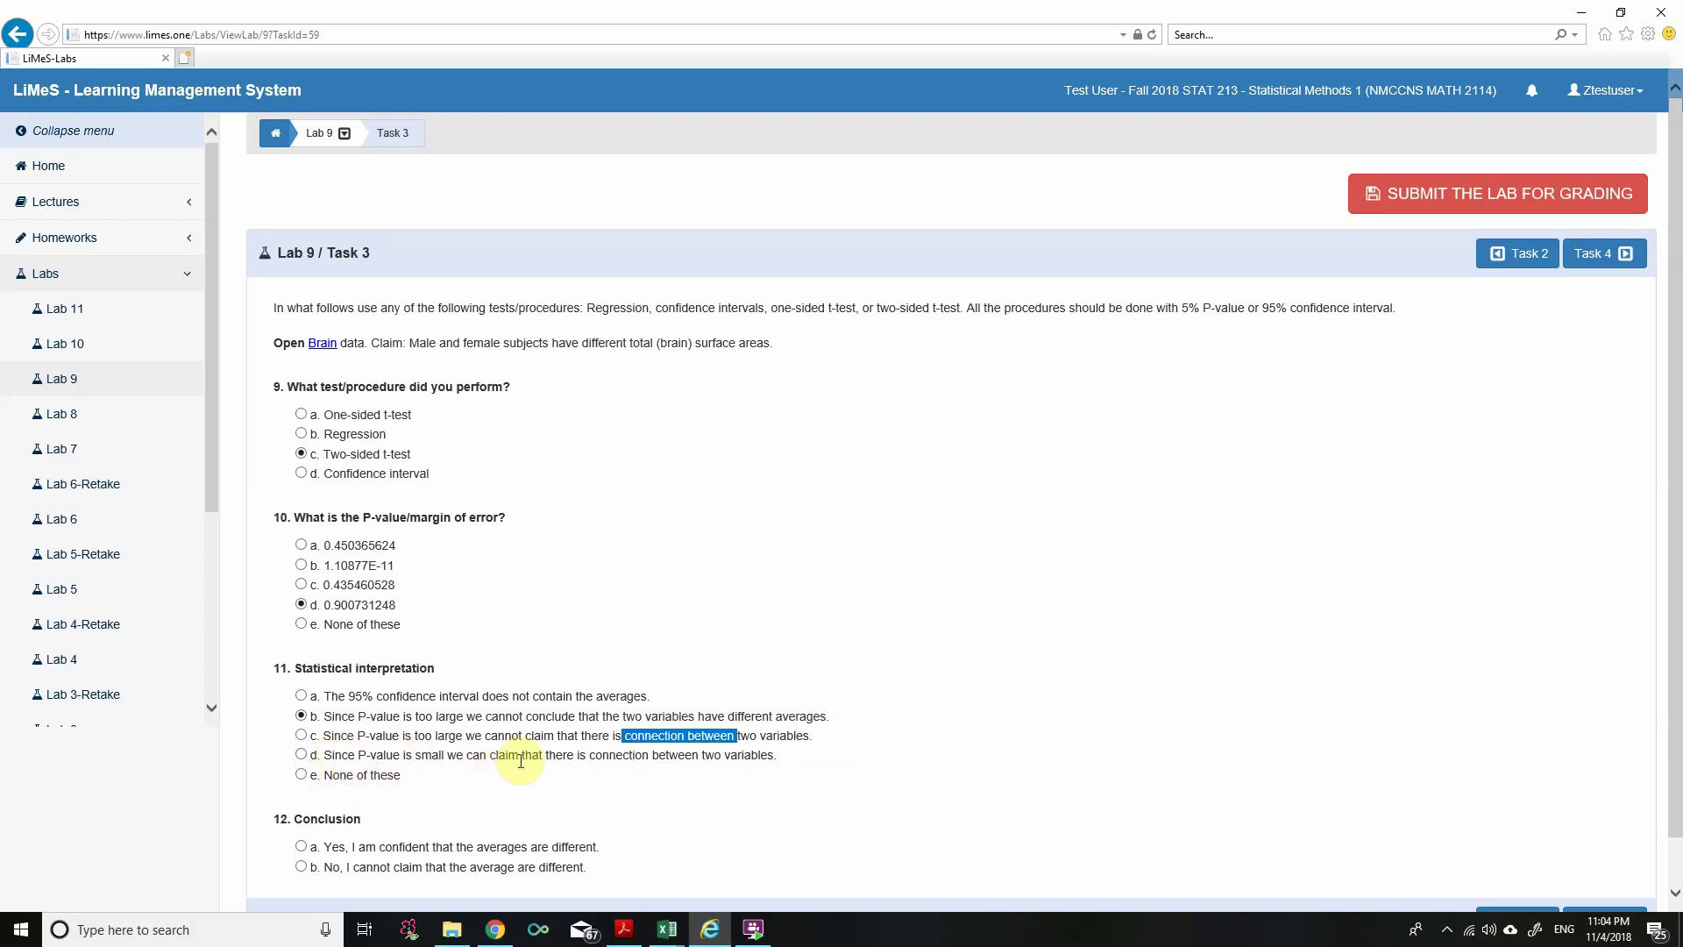
click(1009, 764)
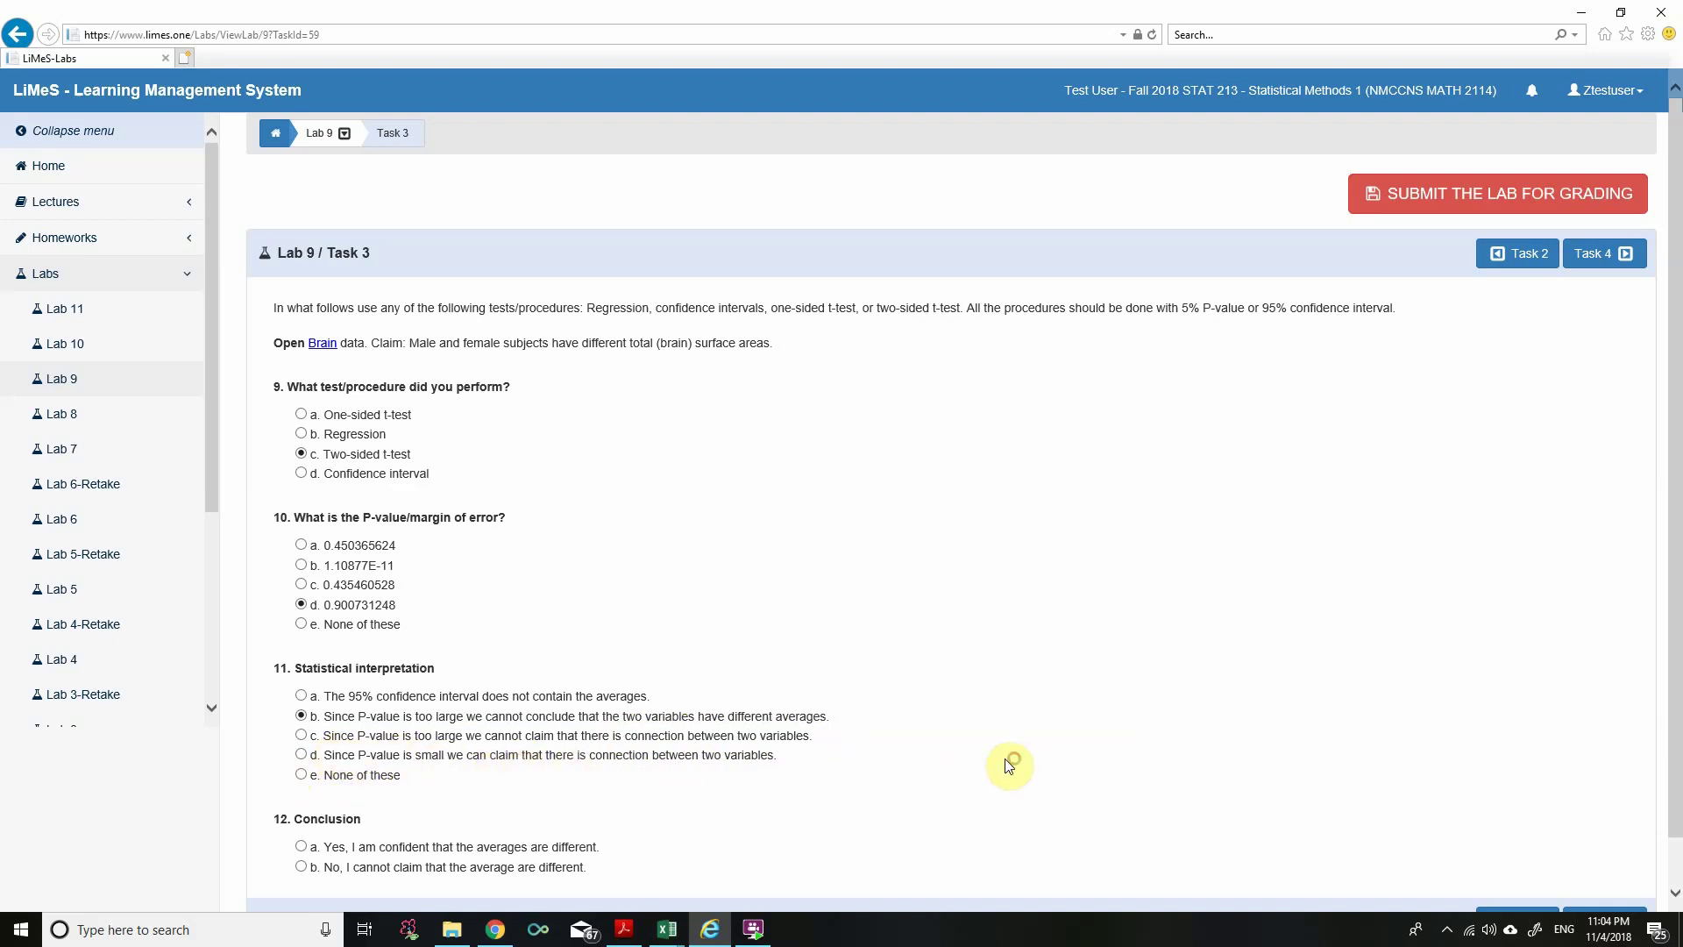
drag(324, 715, 999, 708)
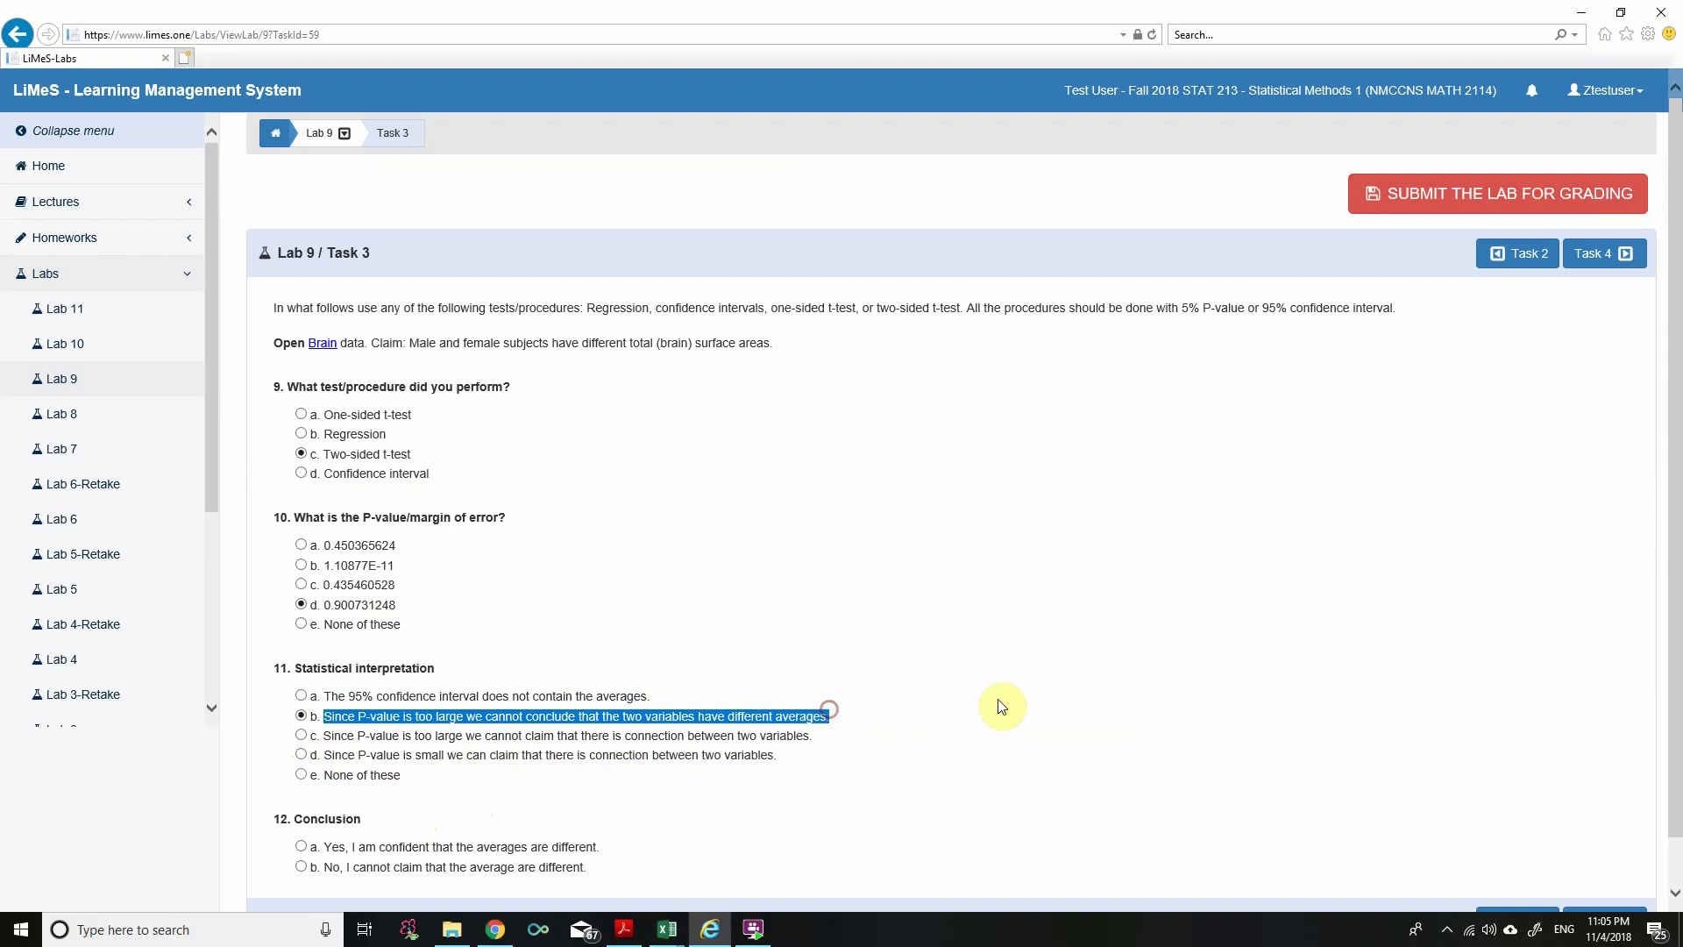
click(303, 846)
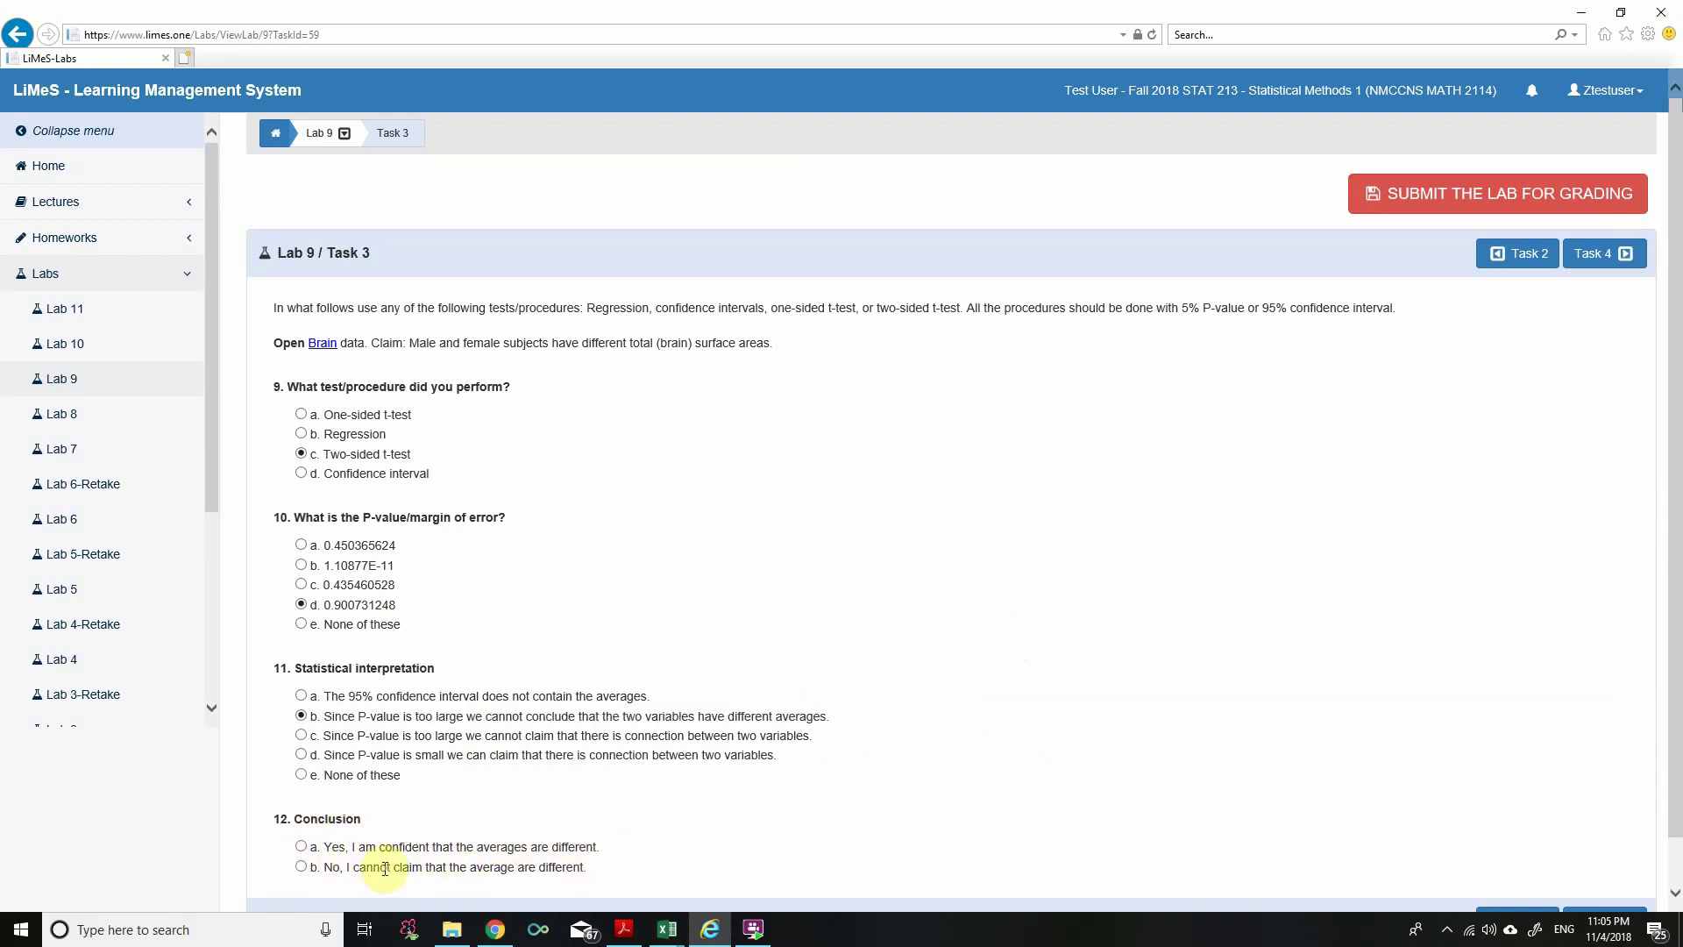
drag(331, 605, 424, 604)
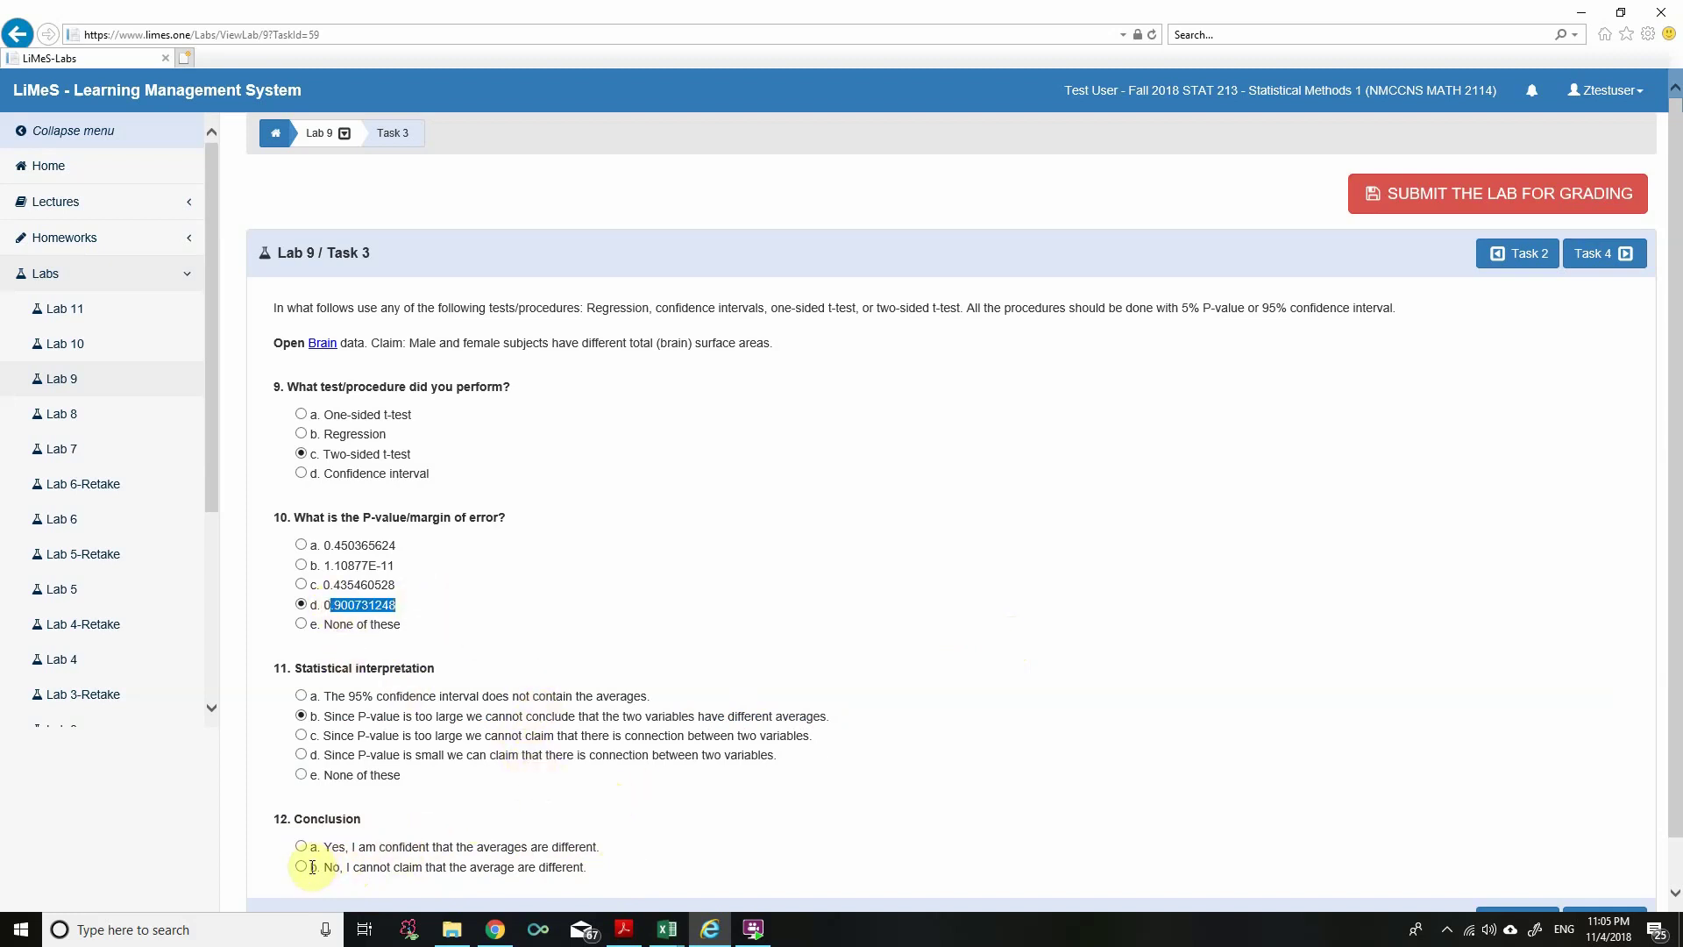
click(1028, 730)
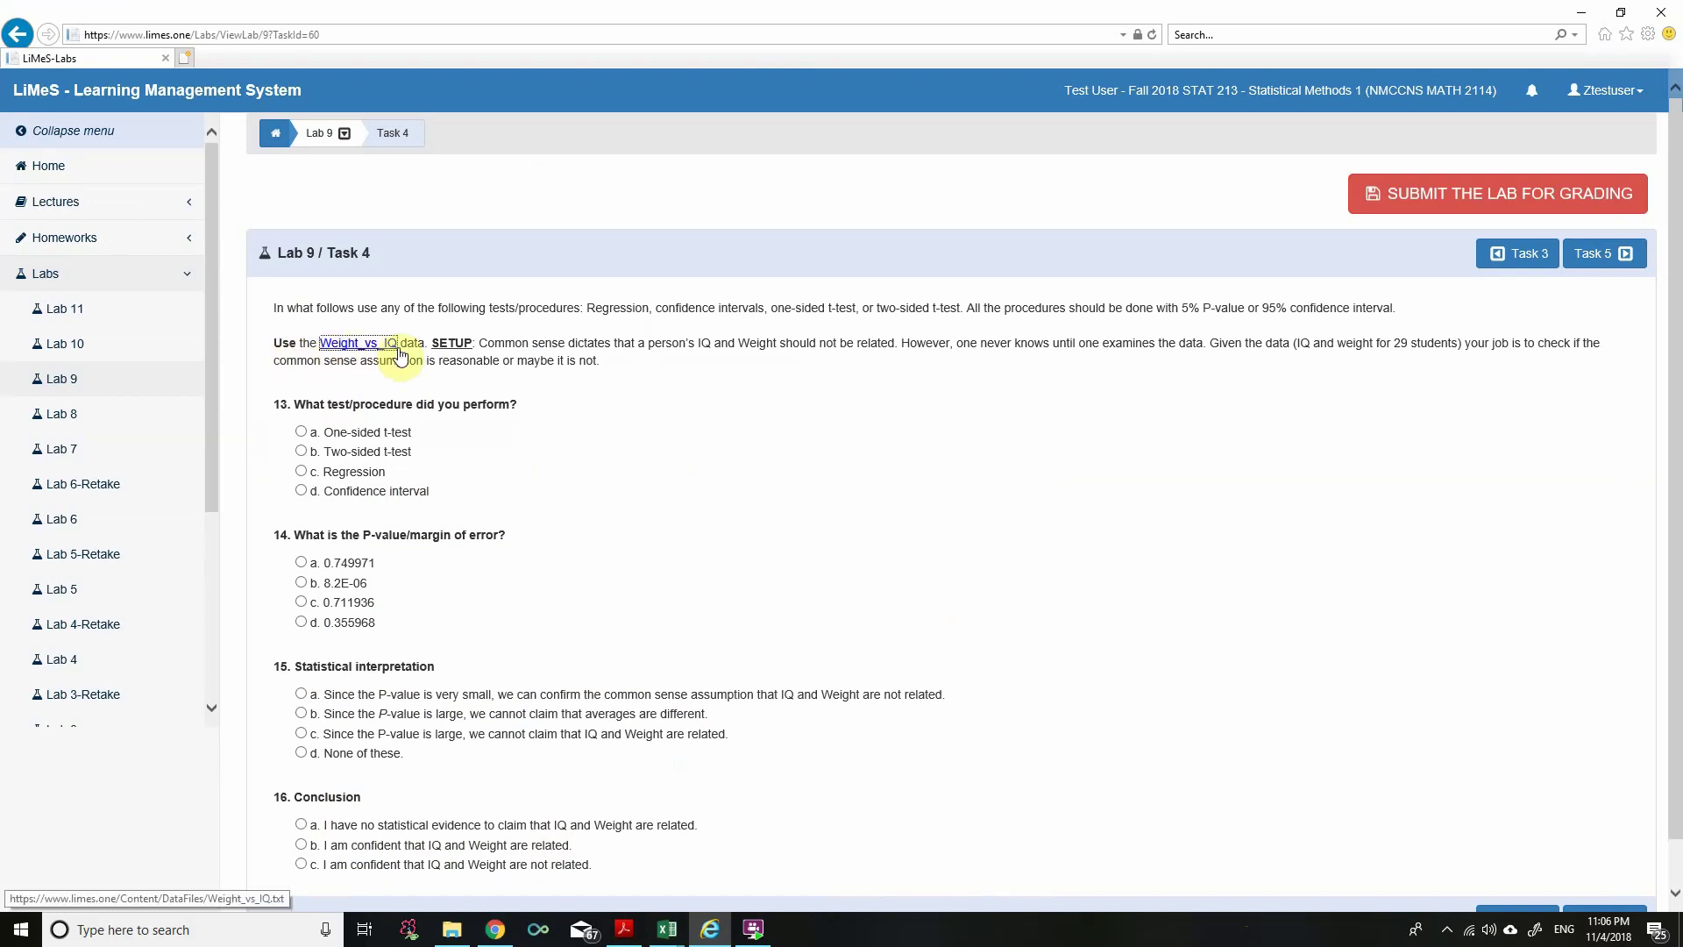
Step: Read the Task 4 setup about a person's IQ and weight and answer question 13 with "Regression"
drag(477, 344, 886, 350)
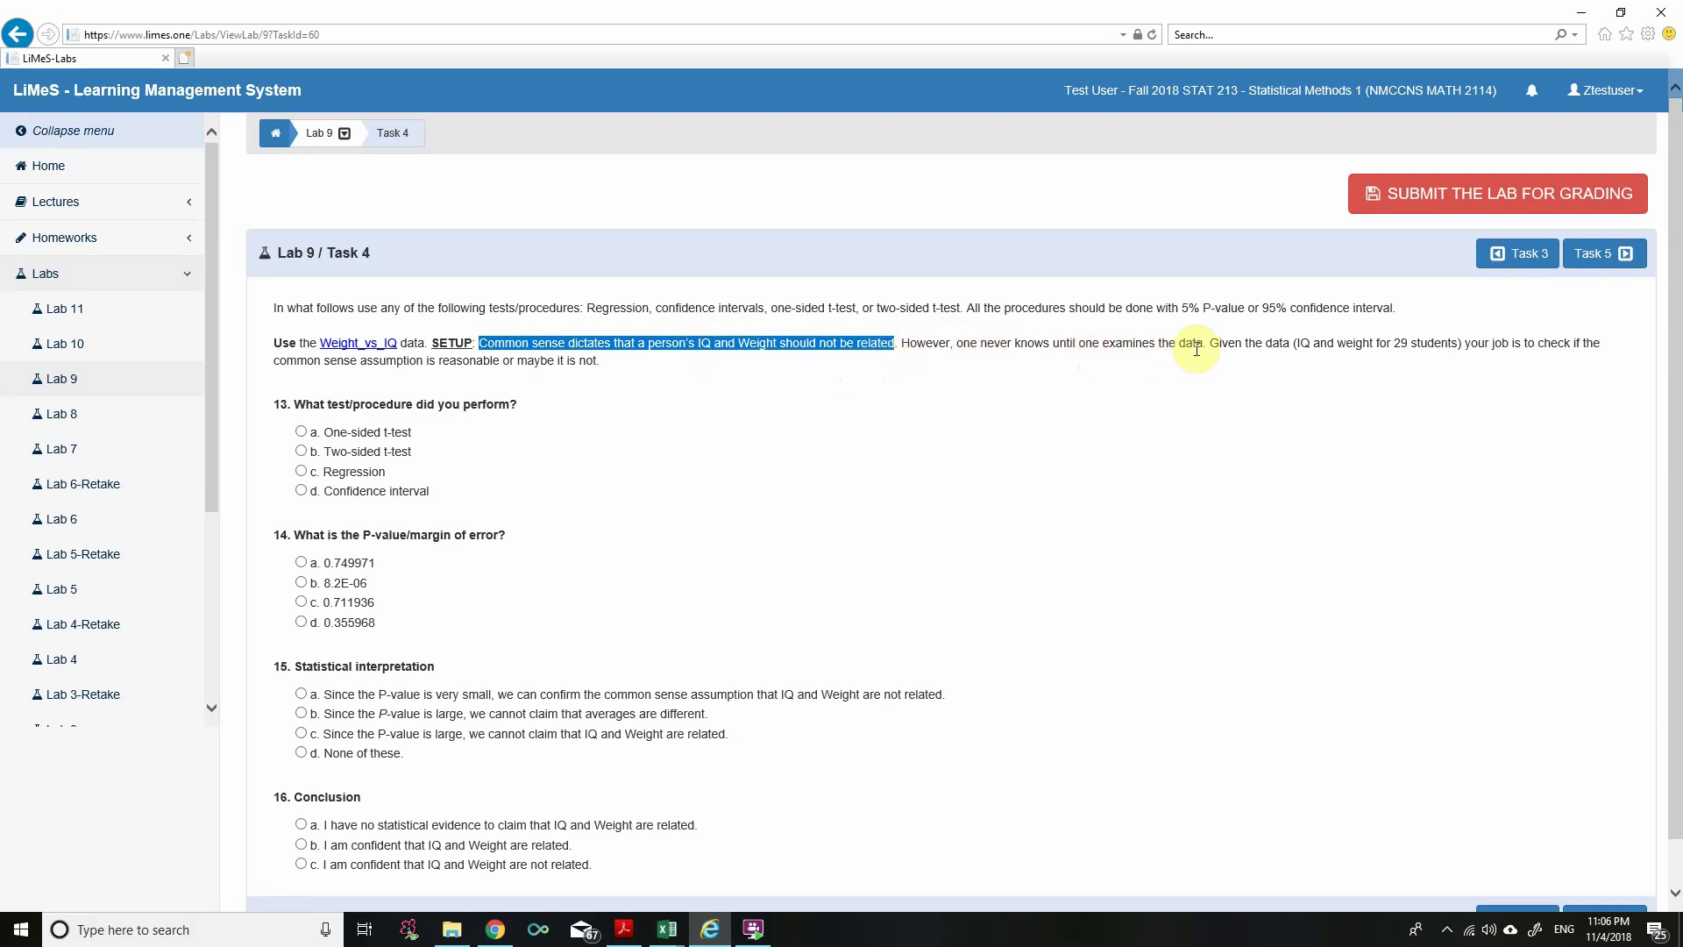
click(714, 417)
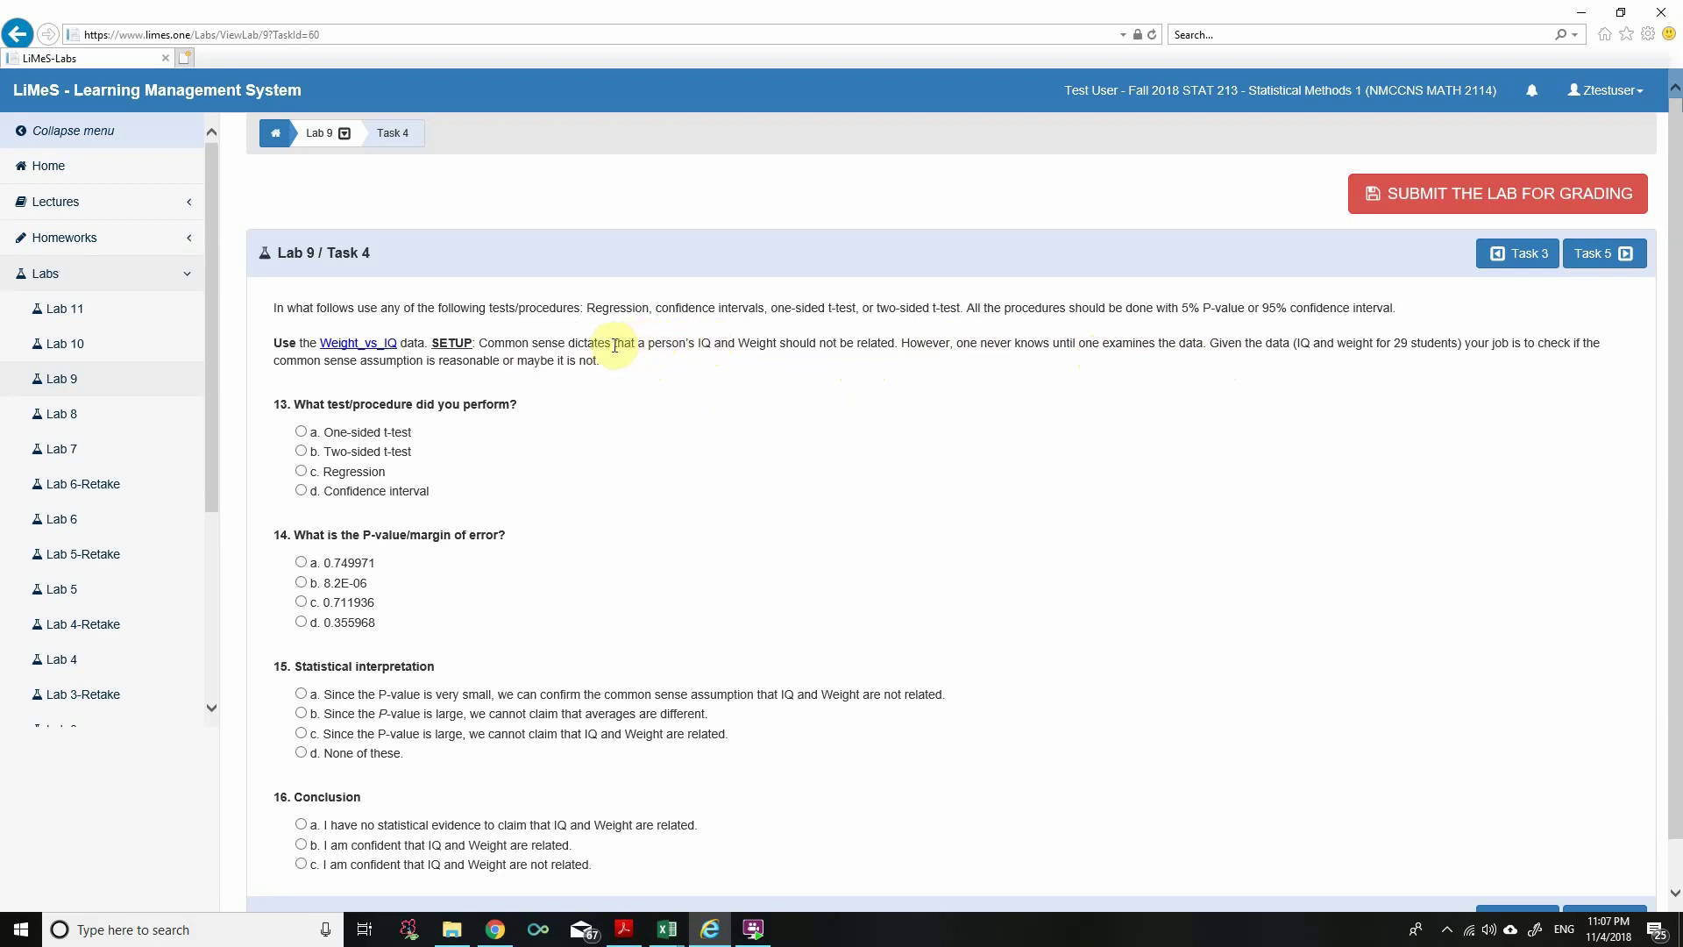
drag(614, 343, 788, 343)
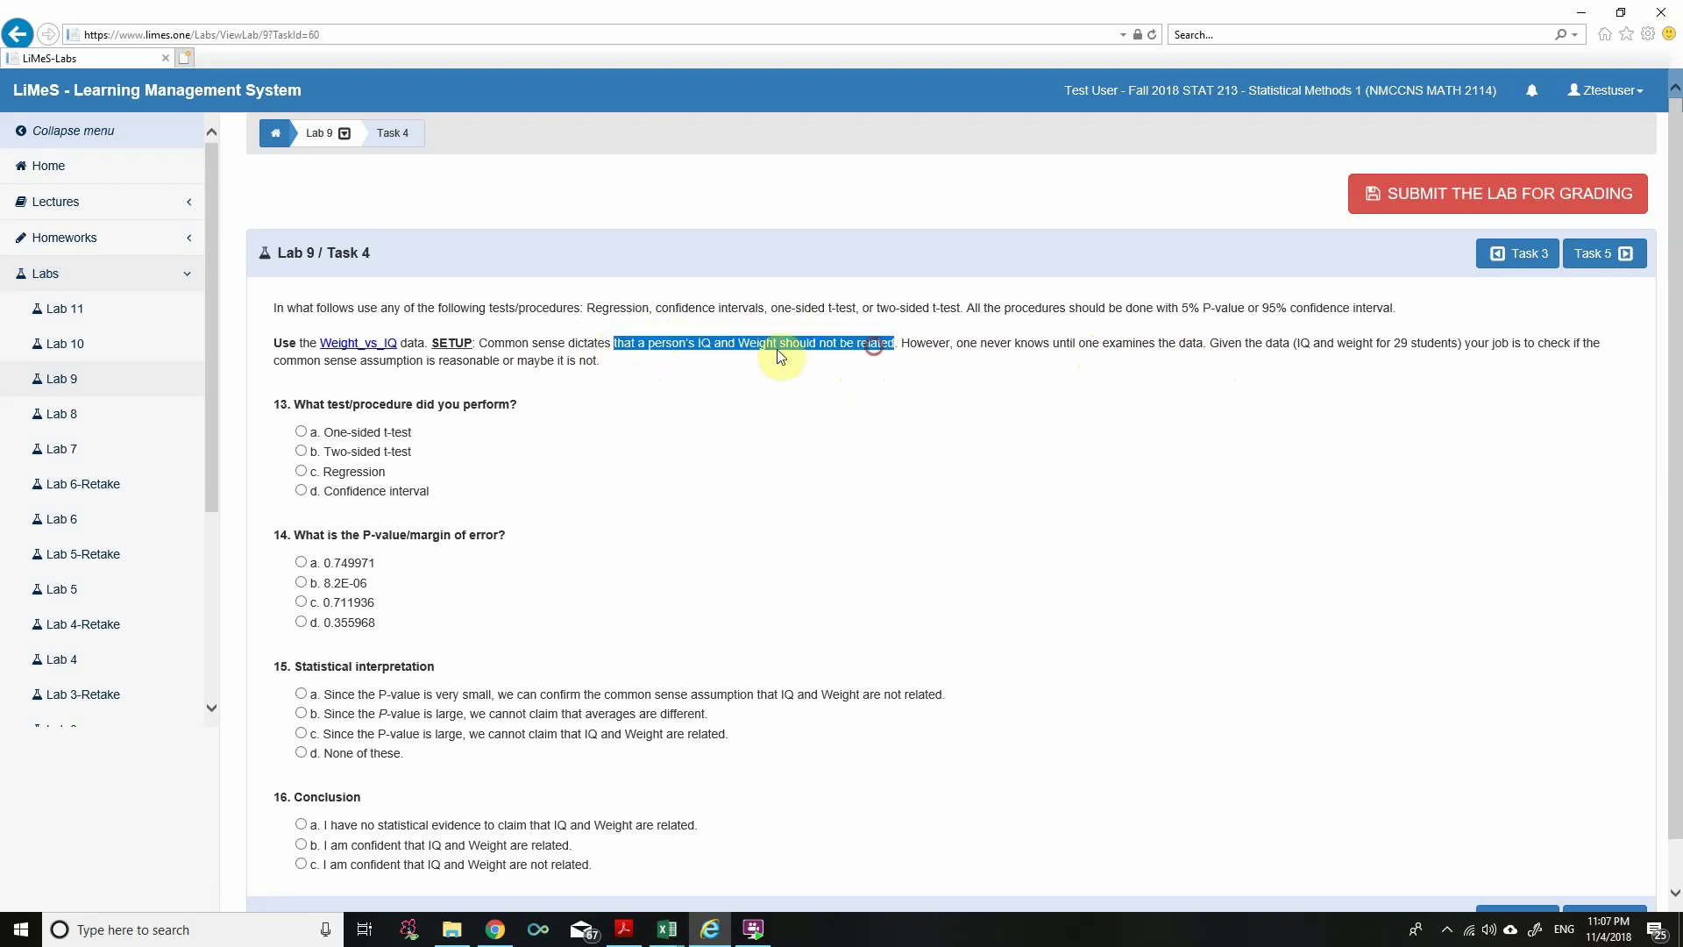
click(643, 363)
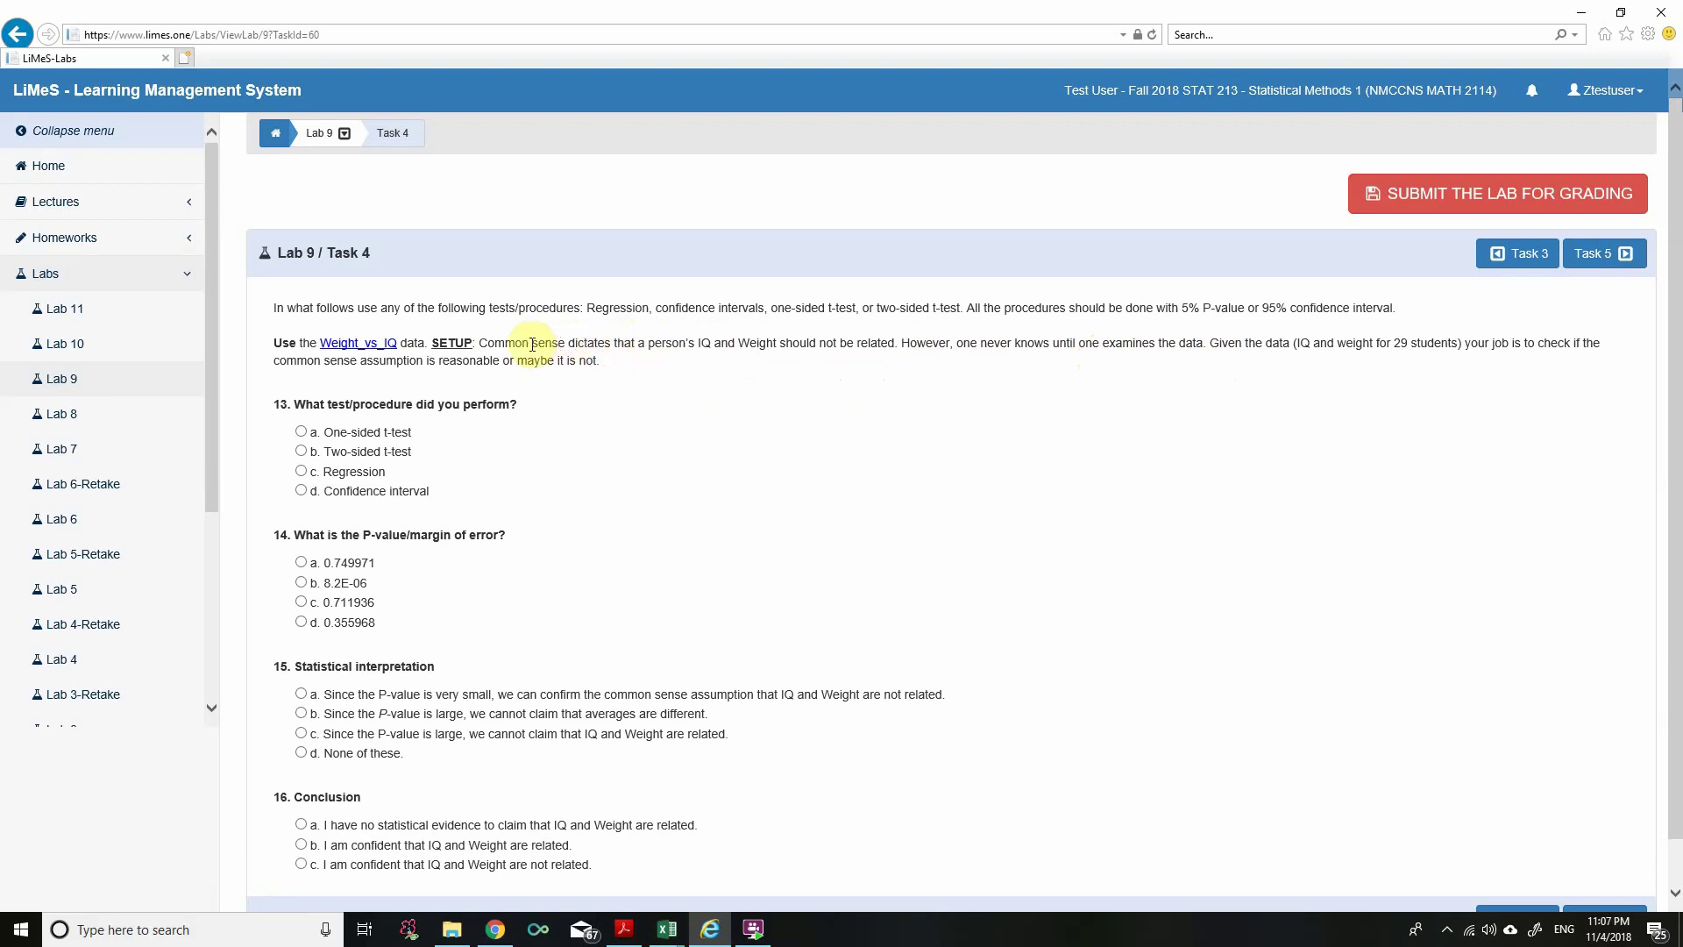
drag(479, 343, 769, 347)
click(300, 471)
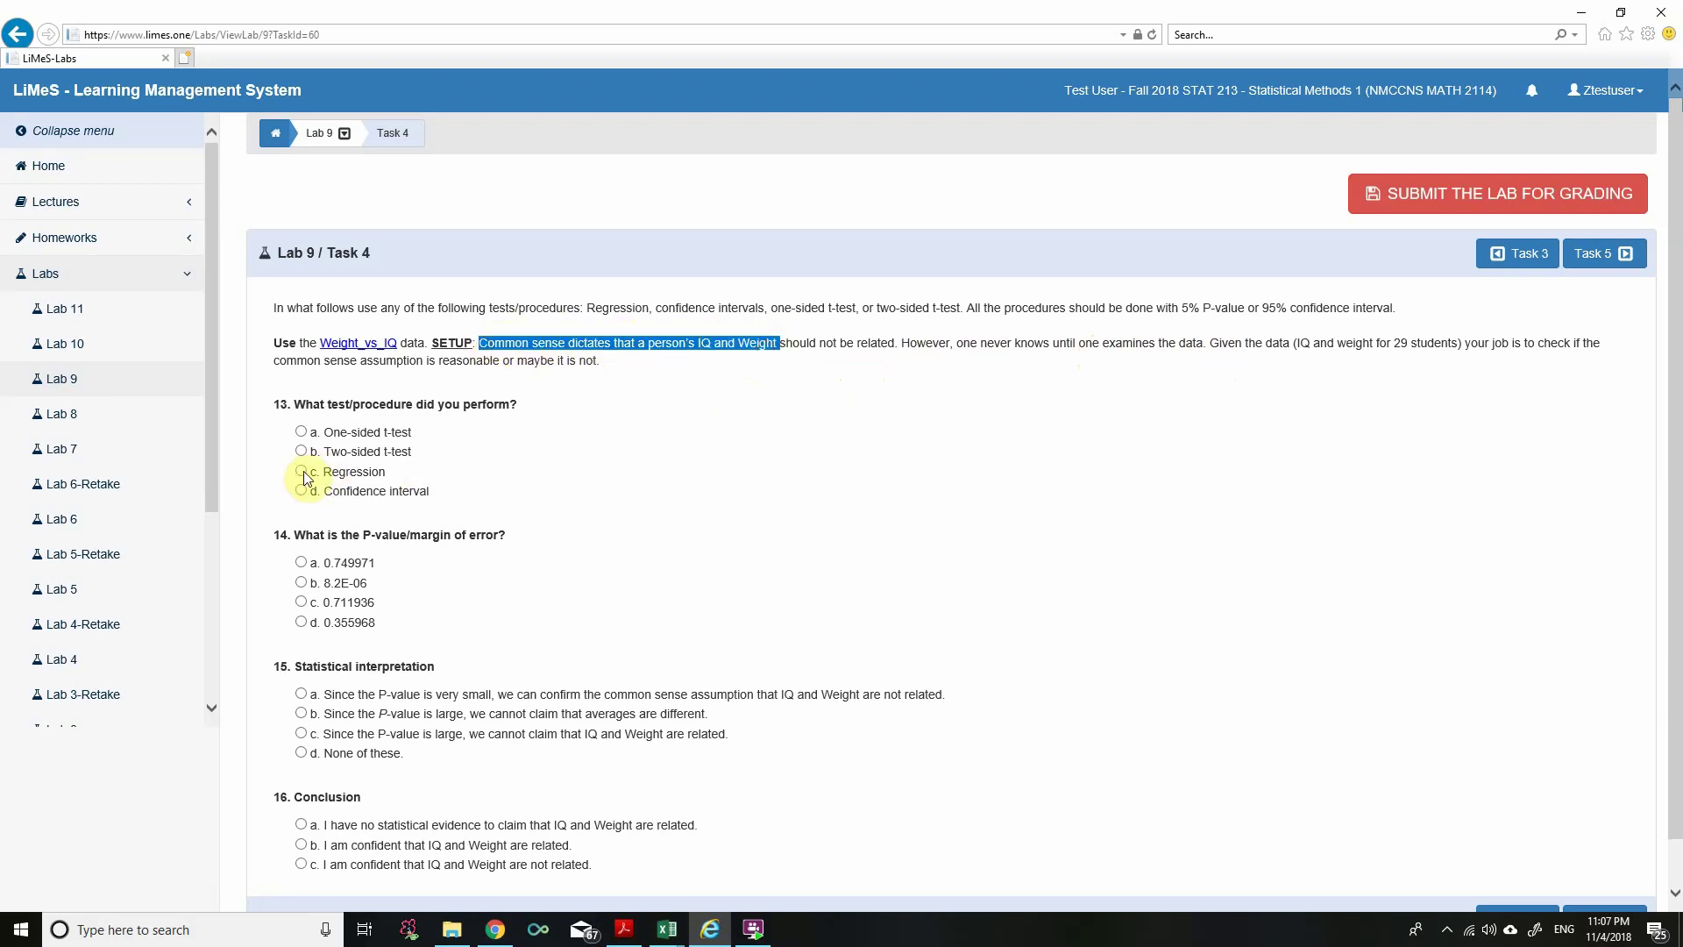
click(1118, 479)
Step: Read the rest of the Task 4 setup about the given data and checking the common sense assumption
drag(1211, 346, 1295, 345)
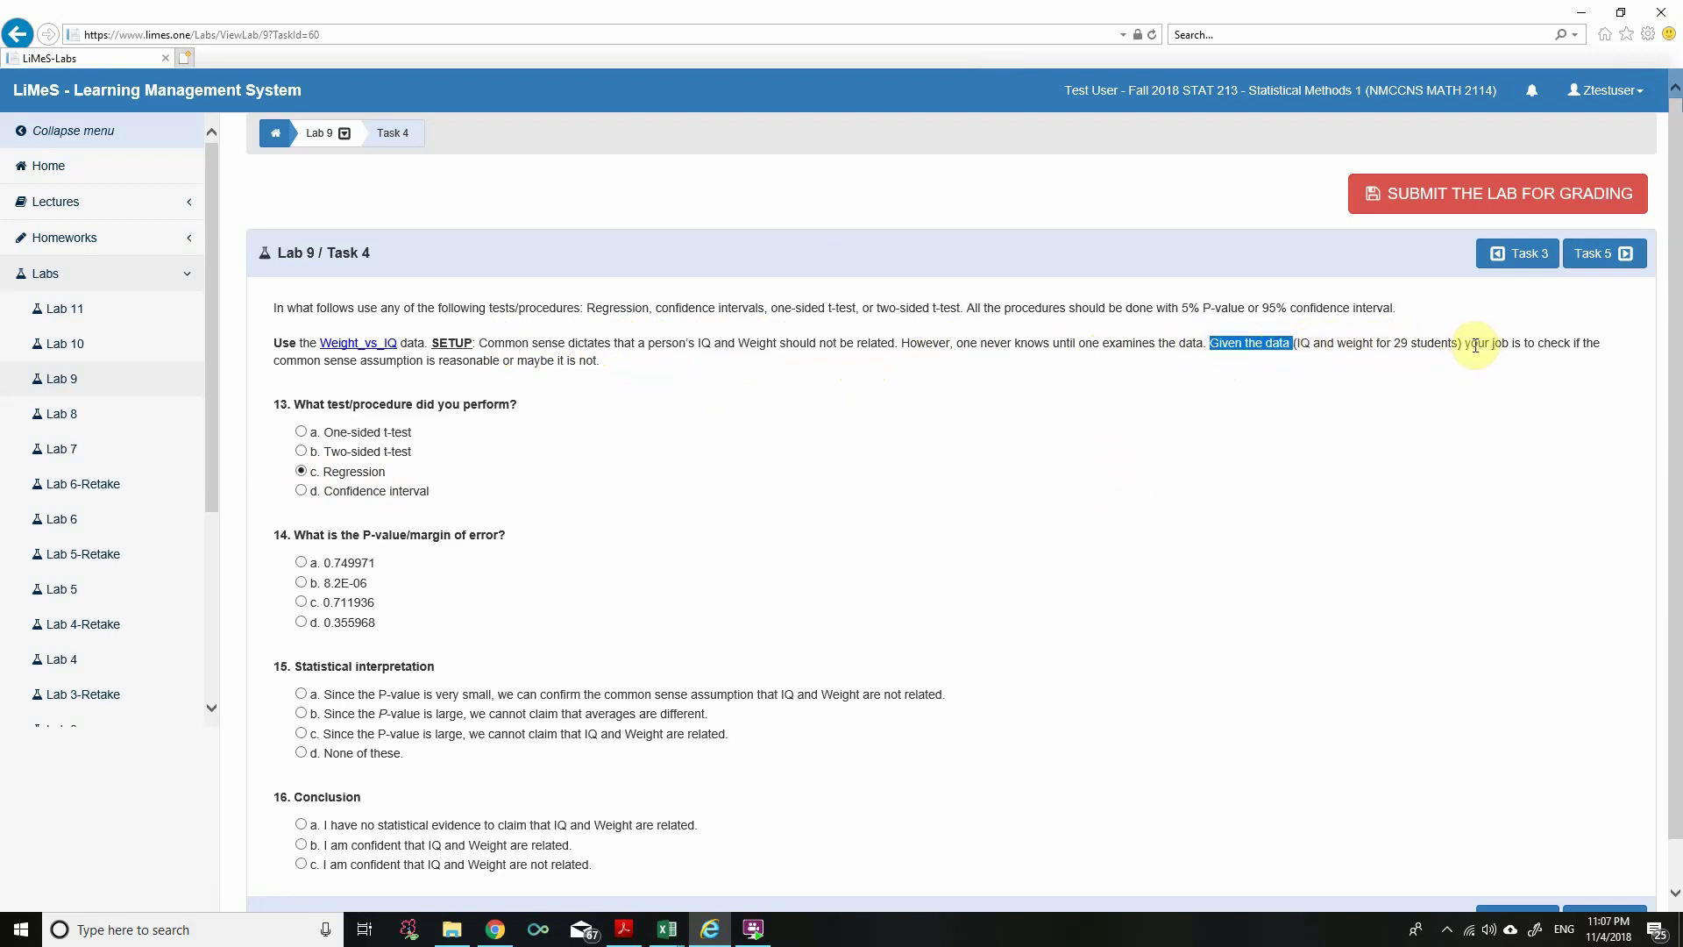
drag(1476, 345, 1597, 346)
click(279, 364)
drag(331, 363, 613, 365)
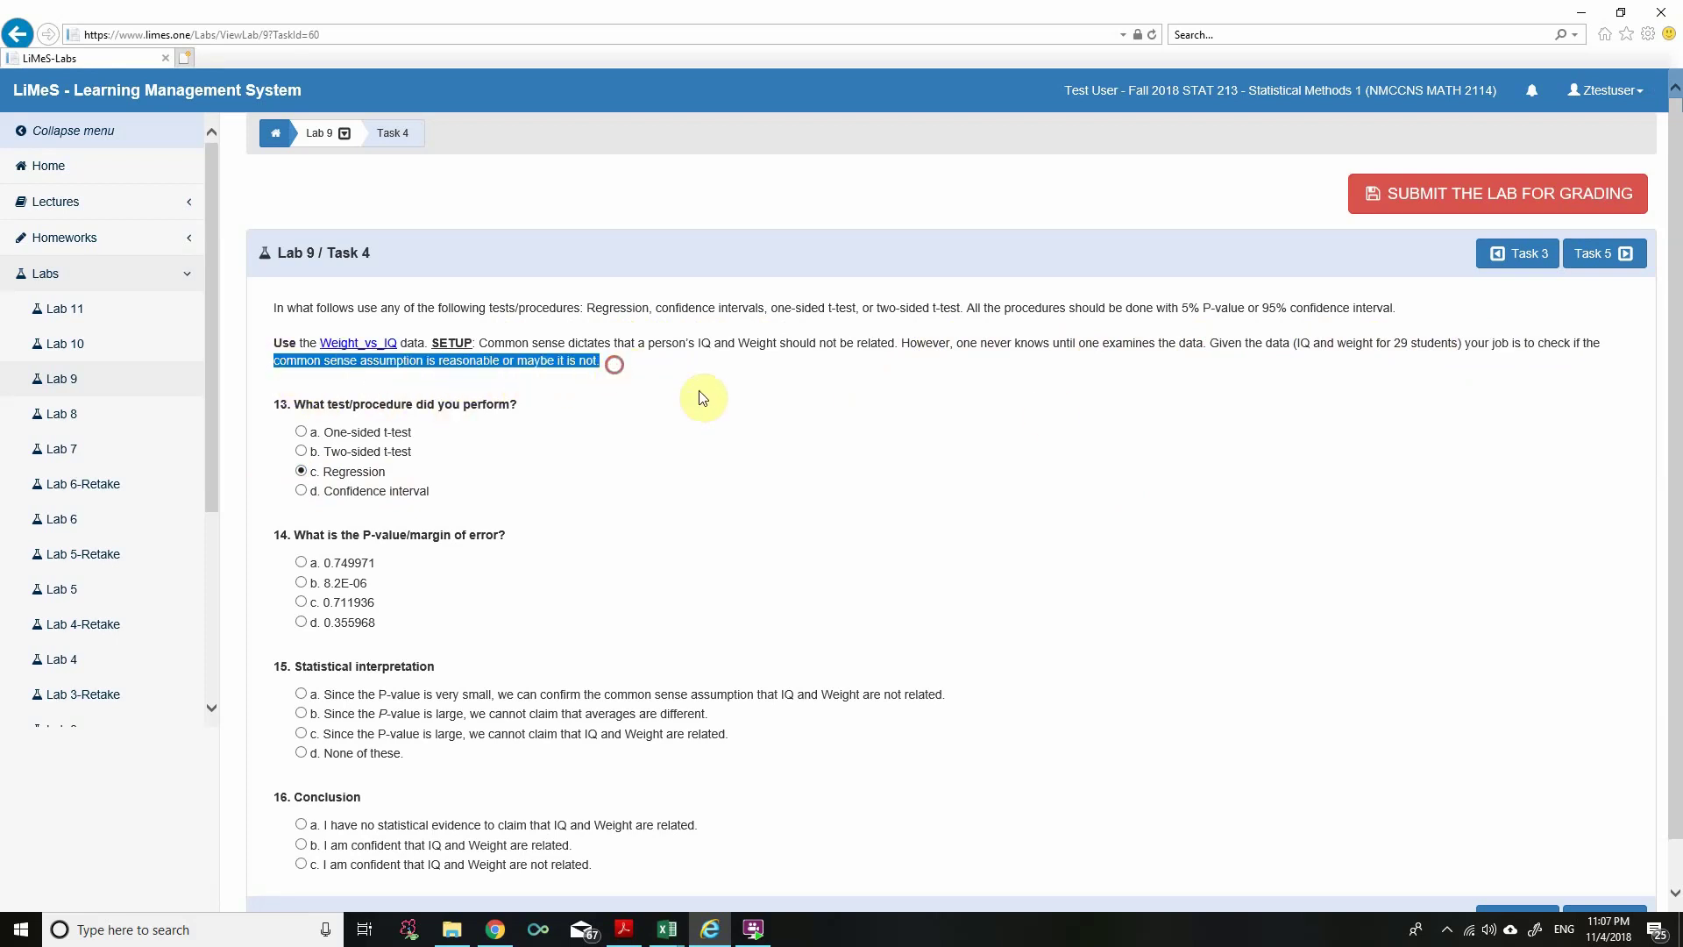
click(603, 470)
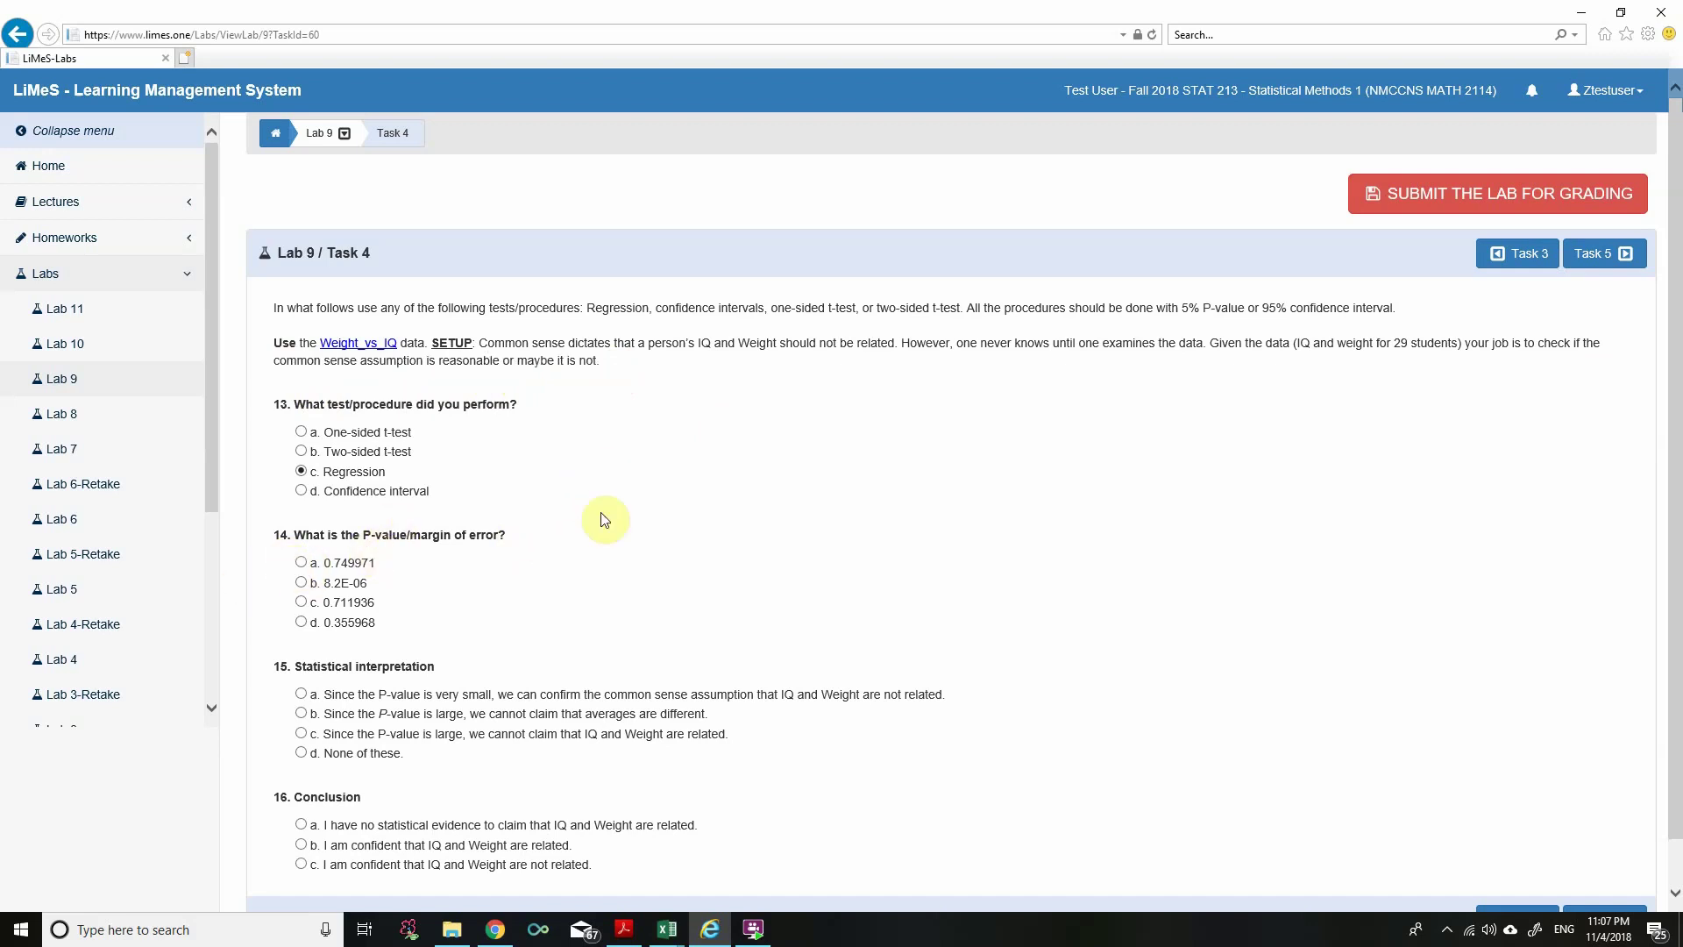
Step: Switch to the Weight_vs_IQ workbook in Excel and run a regression on a new worksheet with Y range B1:B30 and X range A1:A30, including labels
key(alt+Tab)
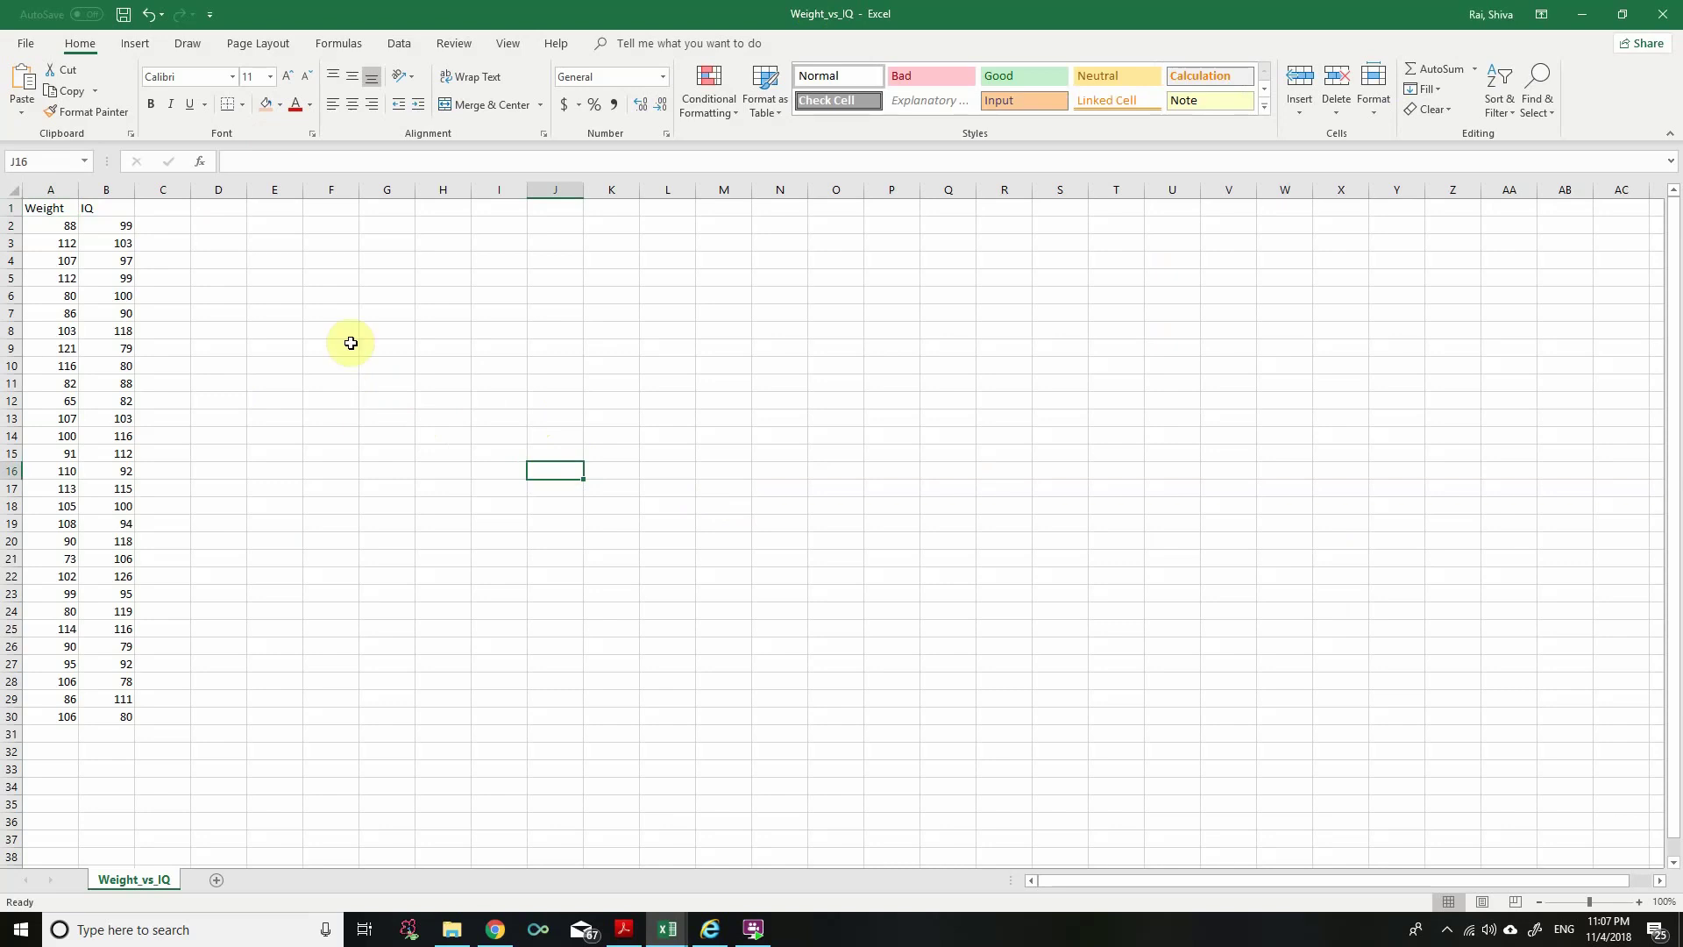
click(1403, 927)
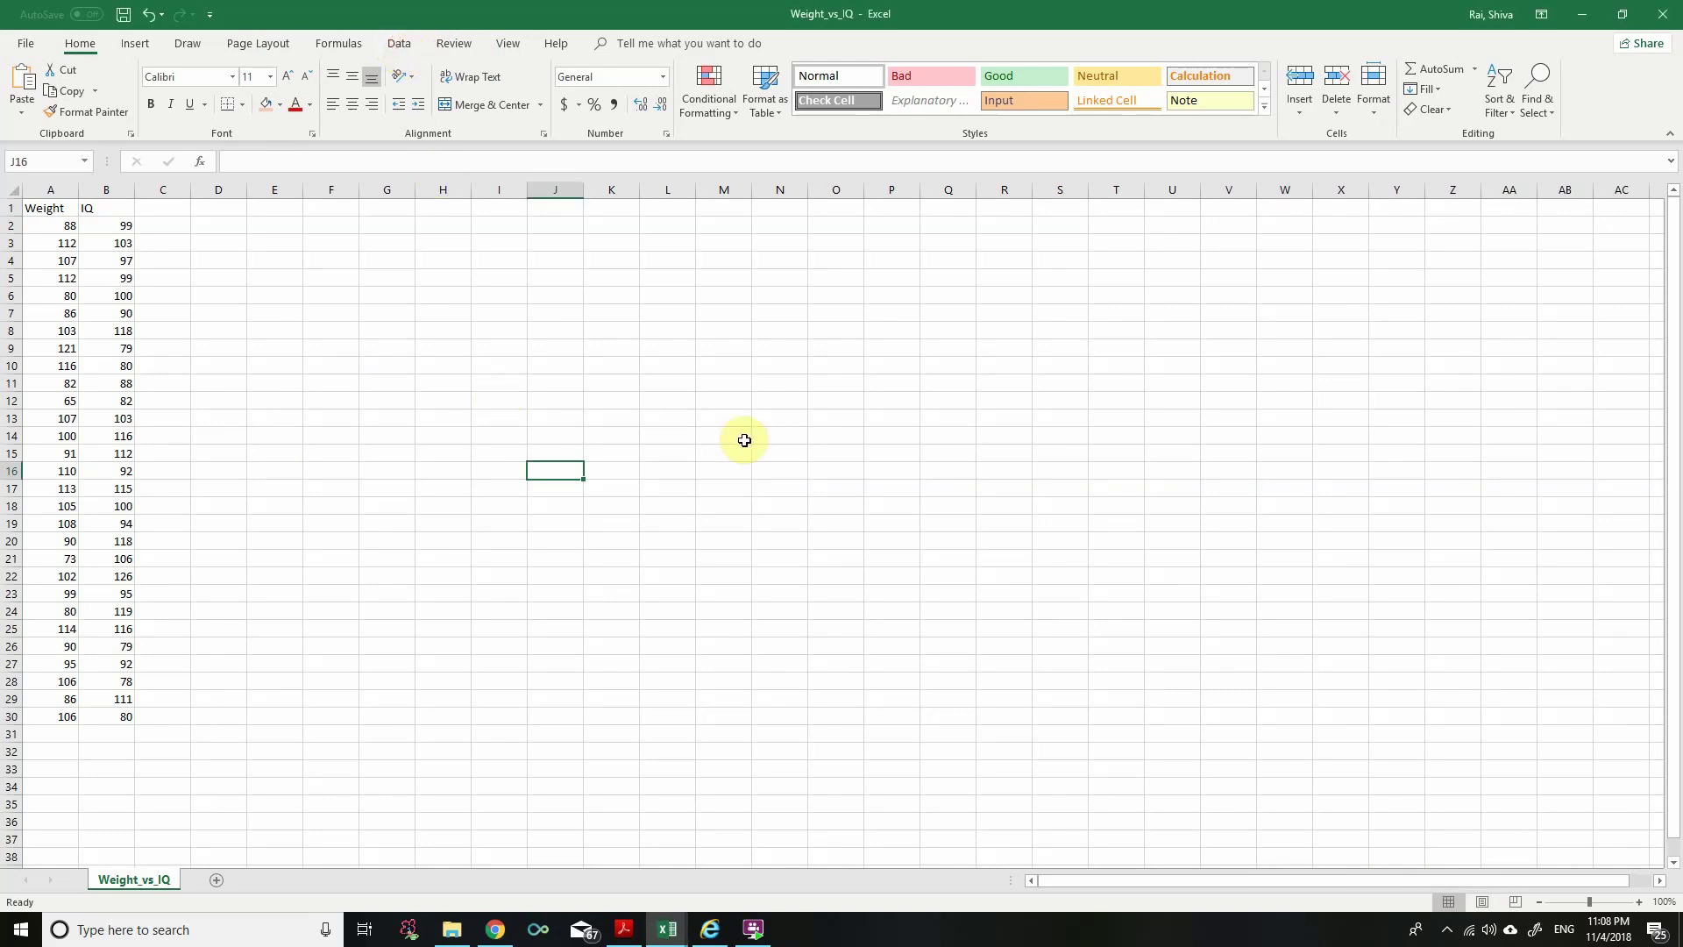
click(402, 42)
click(1406, 69)
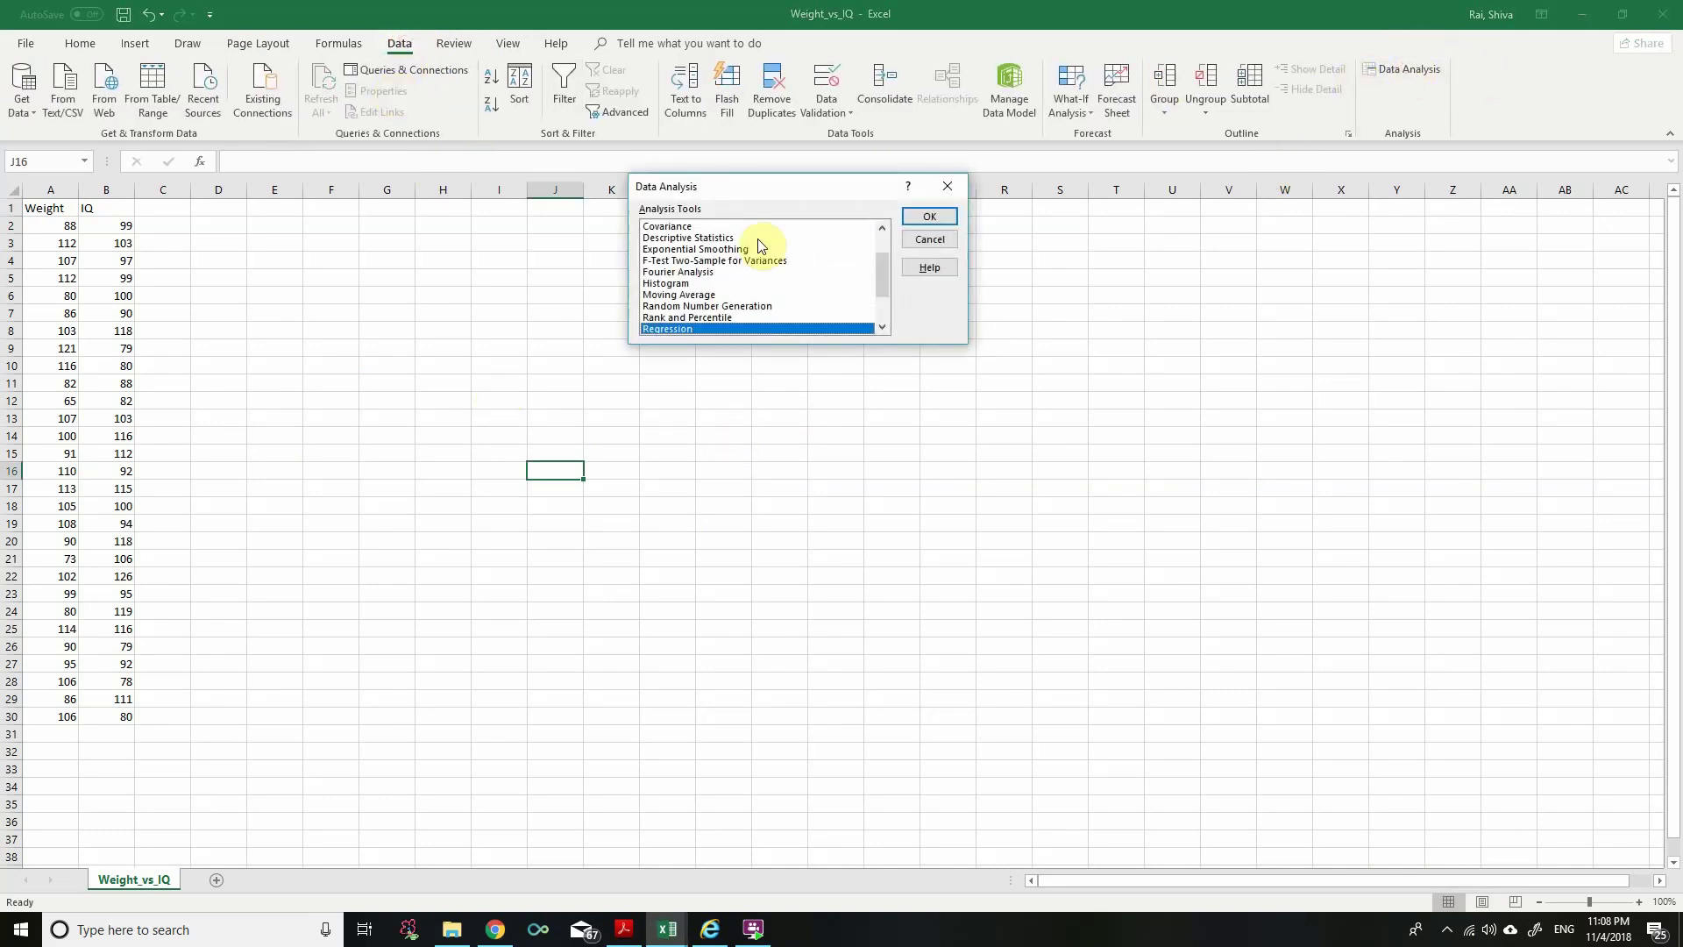
click(928, 220)
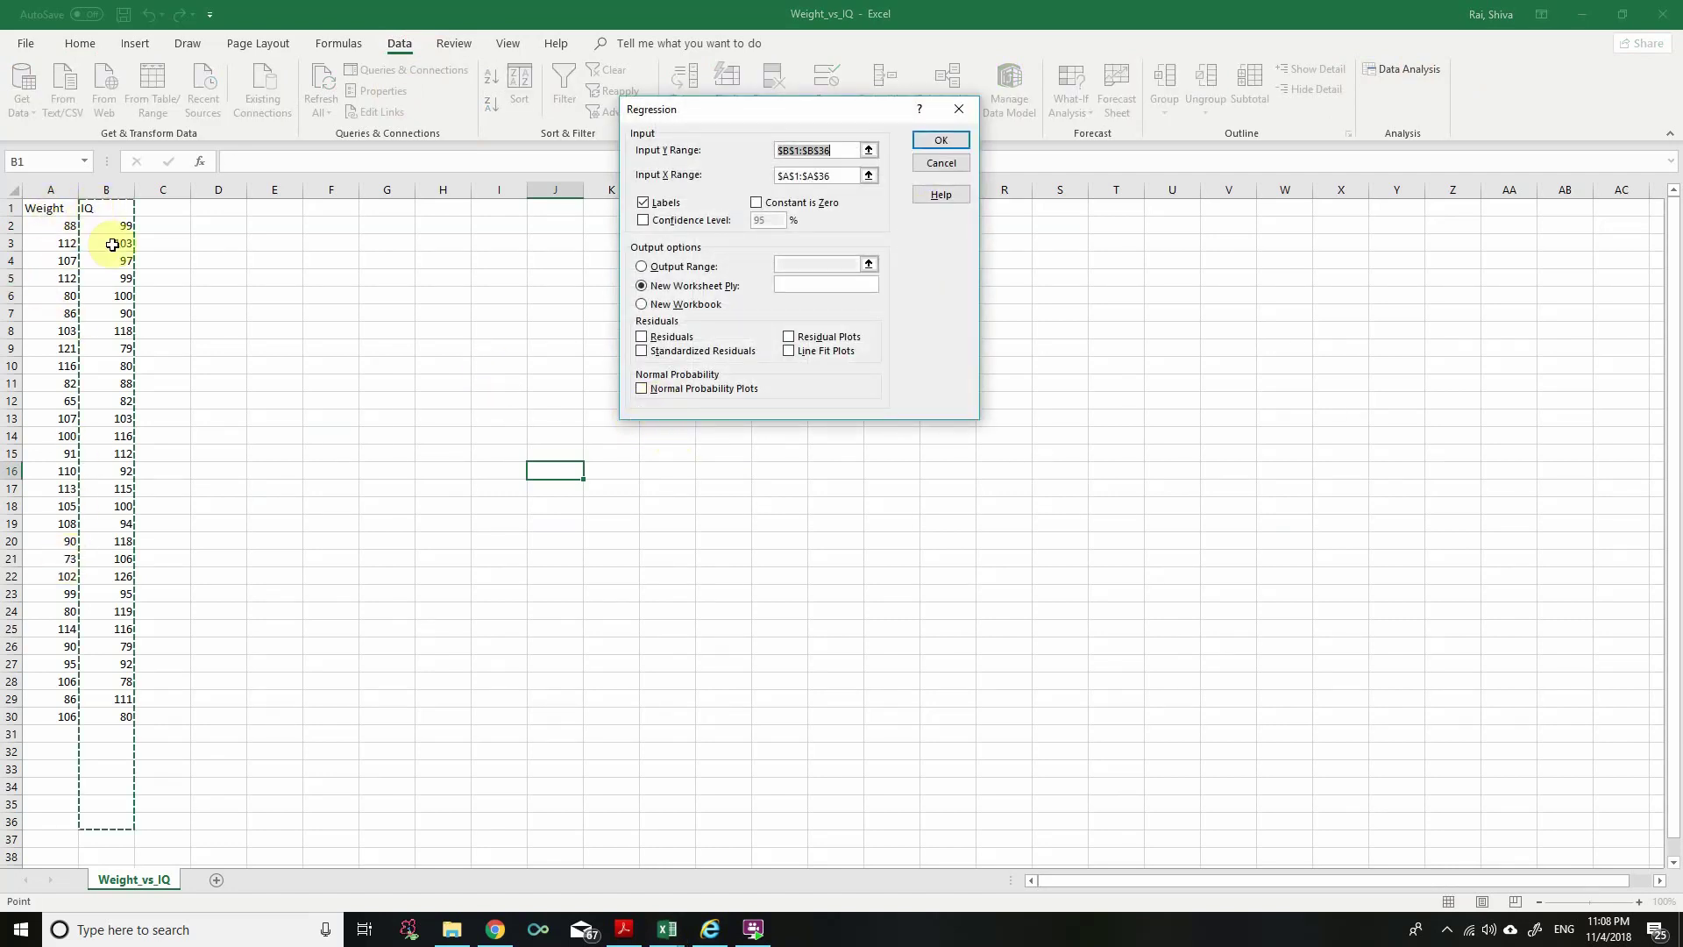
key(BackSpace)
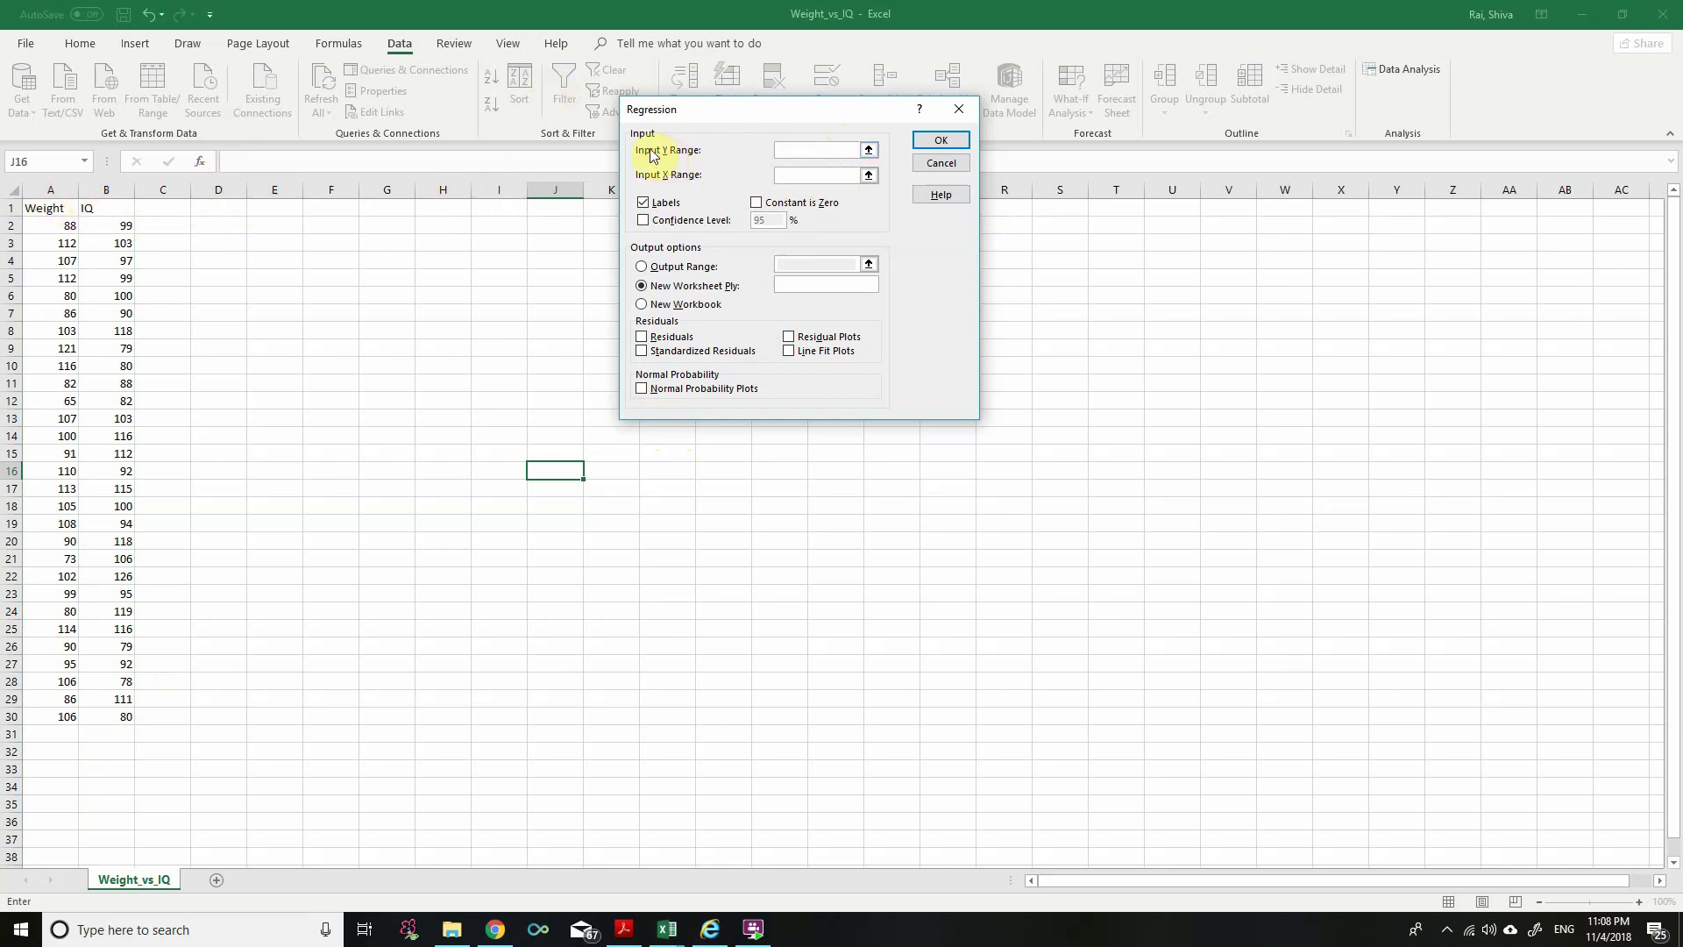
drag(98, 208, 103, 712)
click(806, 175)
drag(54, 206, 65, 714)
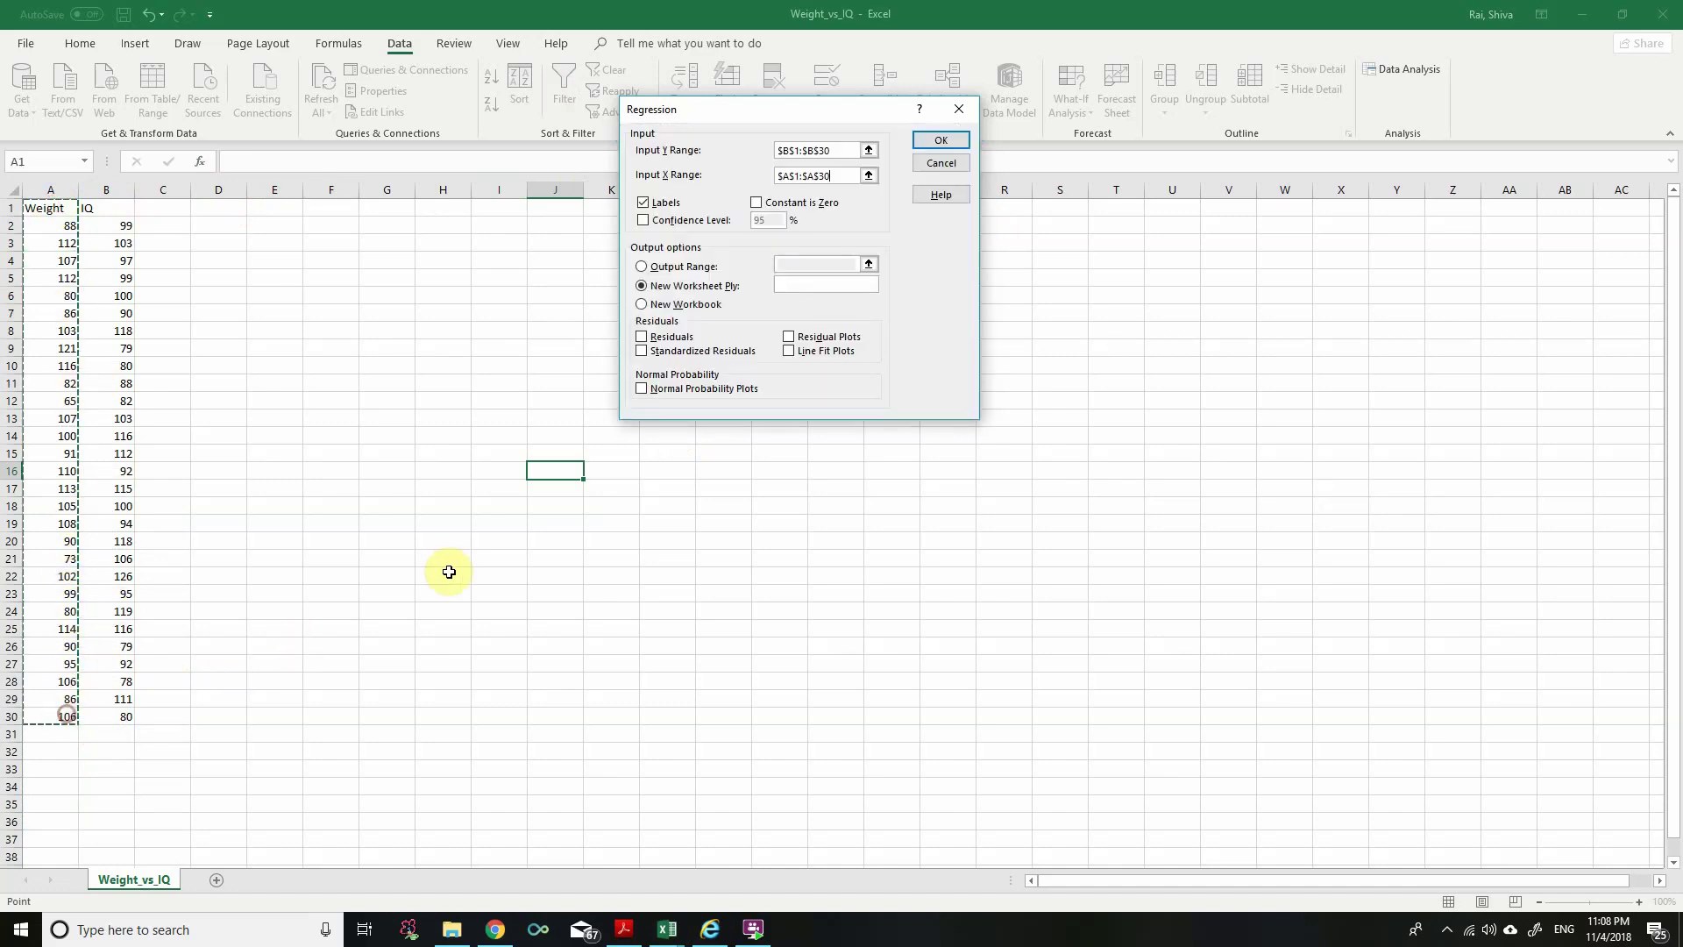
click(944, 139)
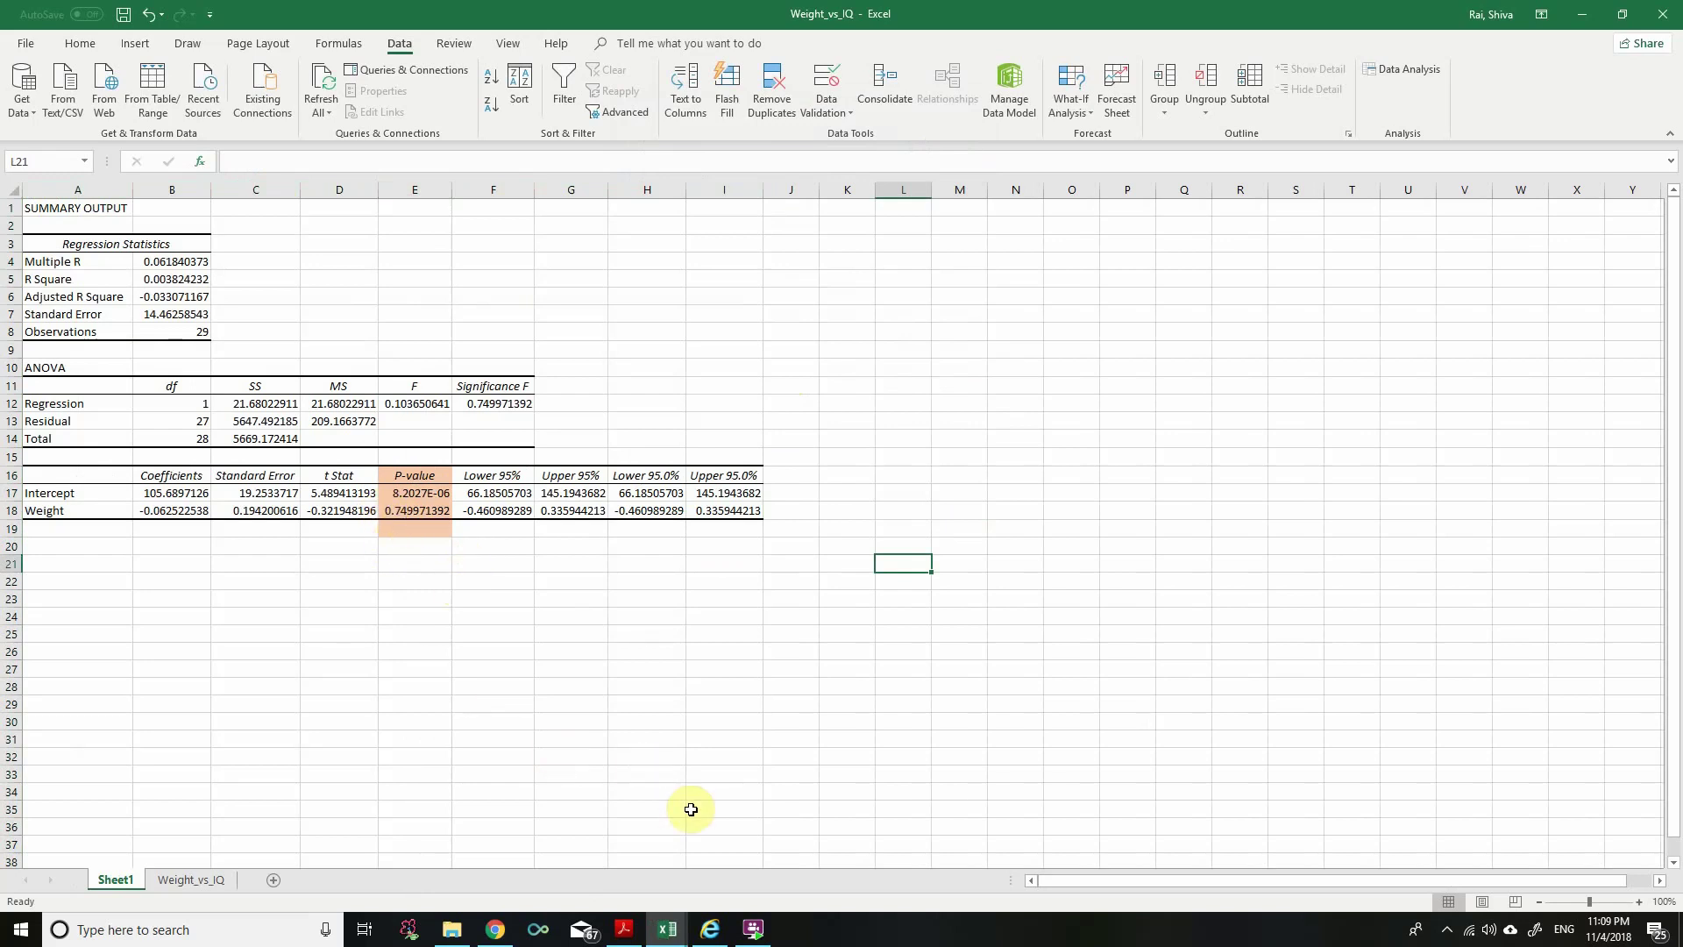
Step: Switch to the lab page in Internet Explorer, answer question 14 with 0.749971 and question 15 with option c, large P-value, cannot claim IQ and Weight are related
click(710, 929)
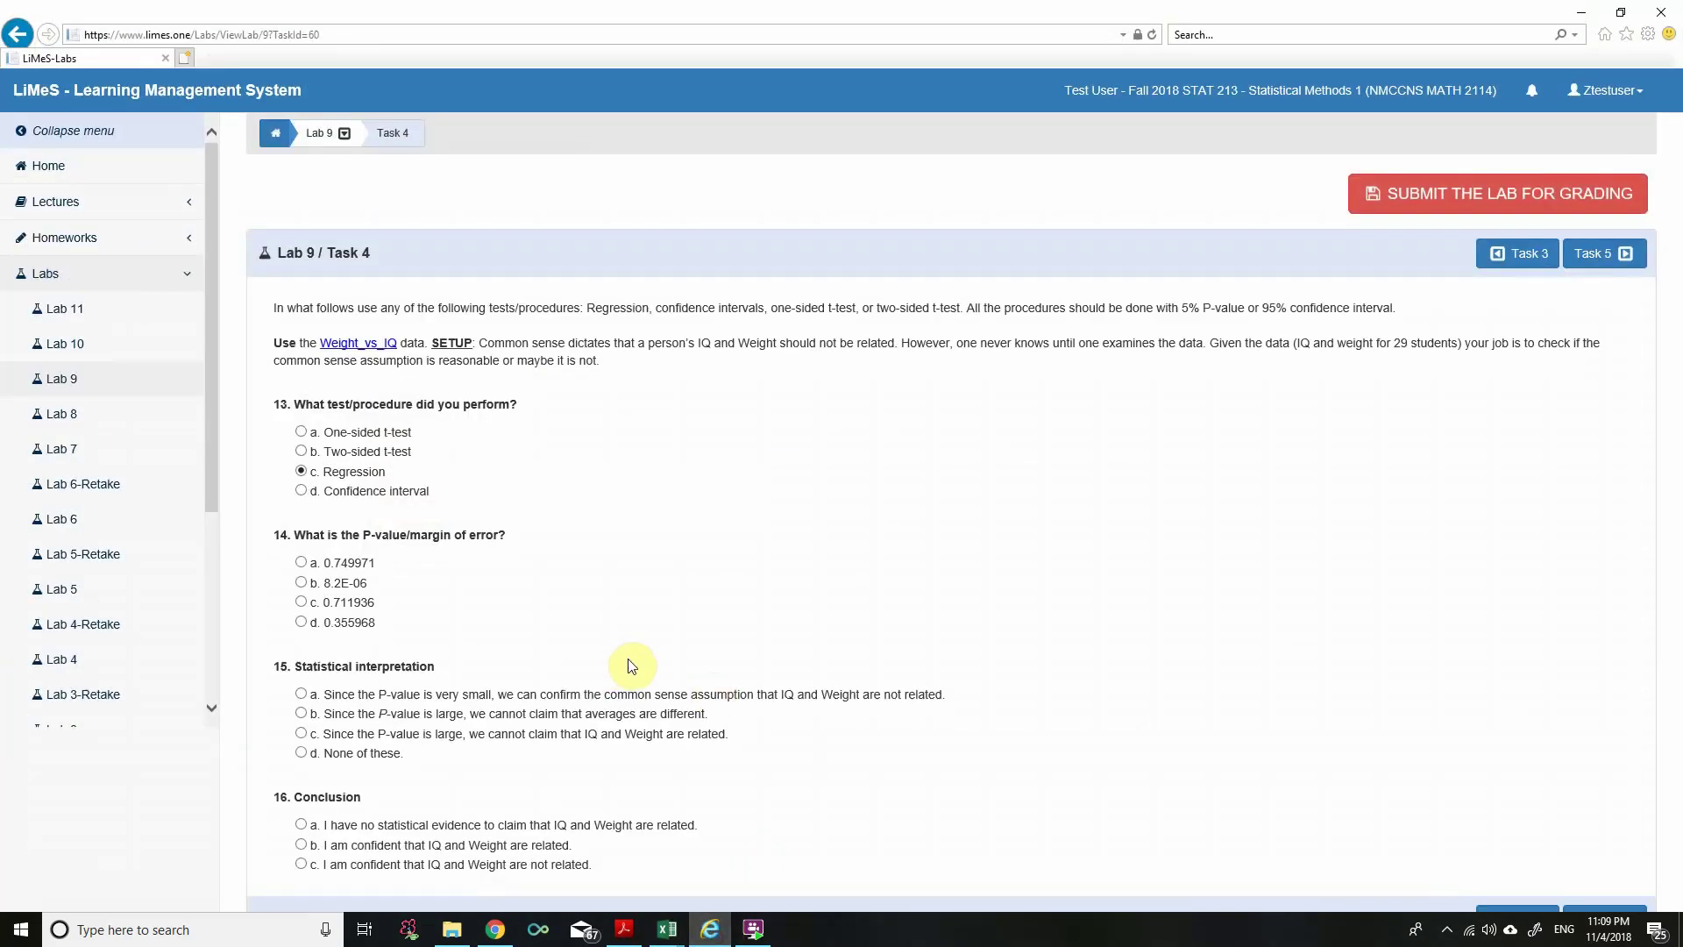
click(300, 561)
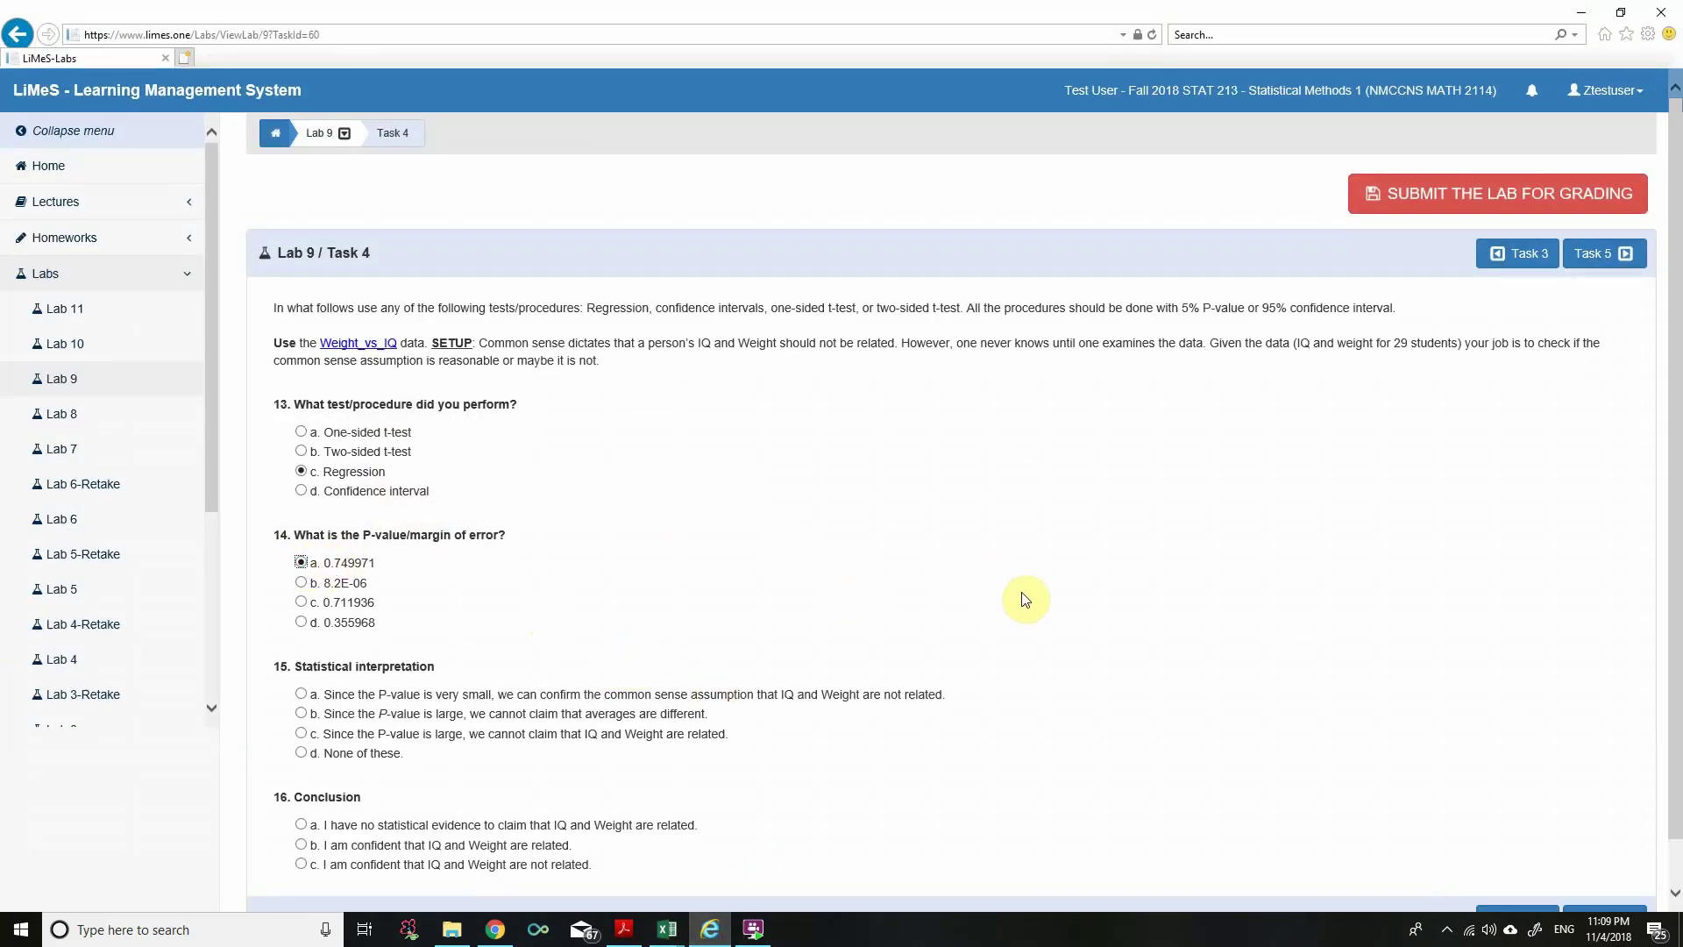
scroll(955, 605, down, 1)
drag(289, 619, 456, 616)
scroll(458, 613, up, 1)
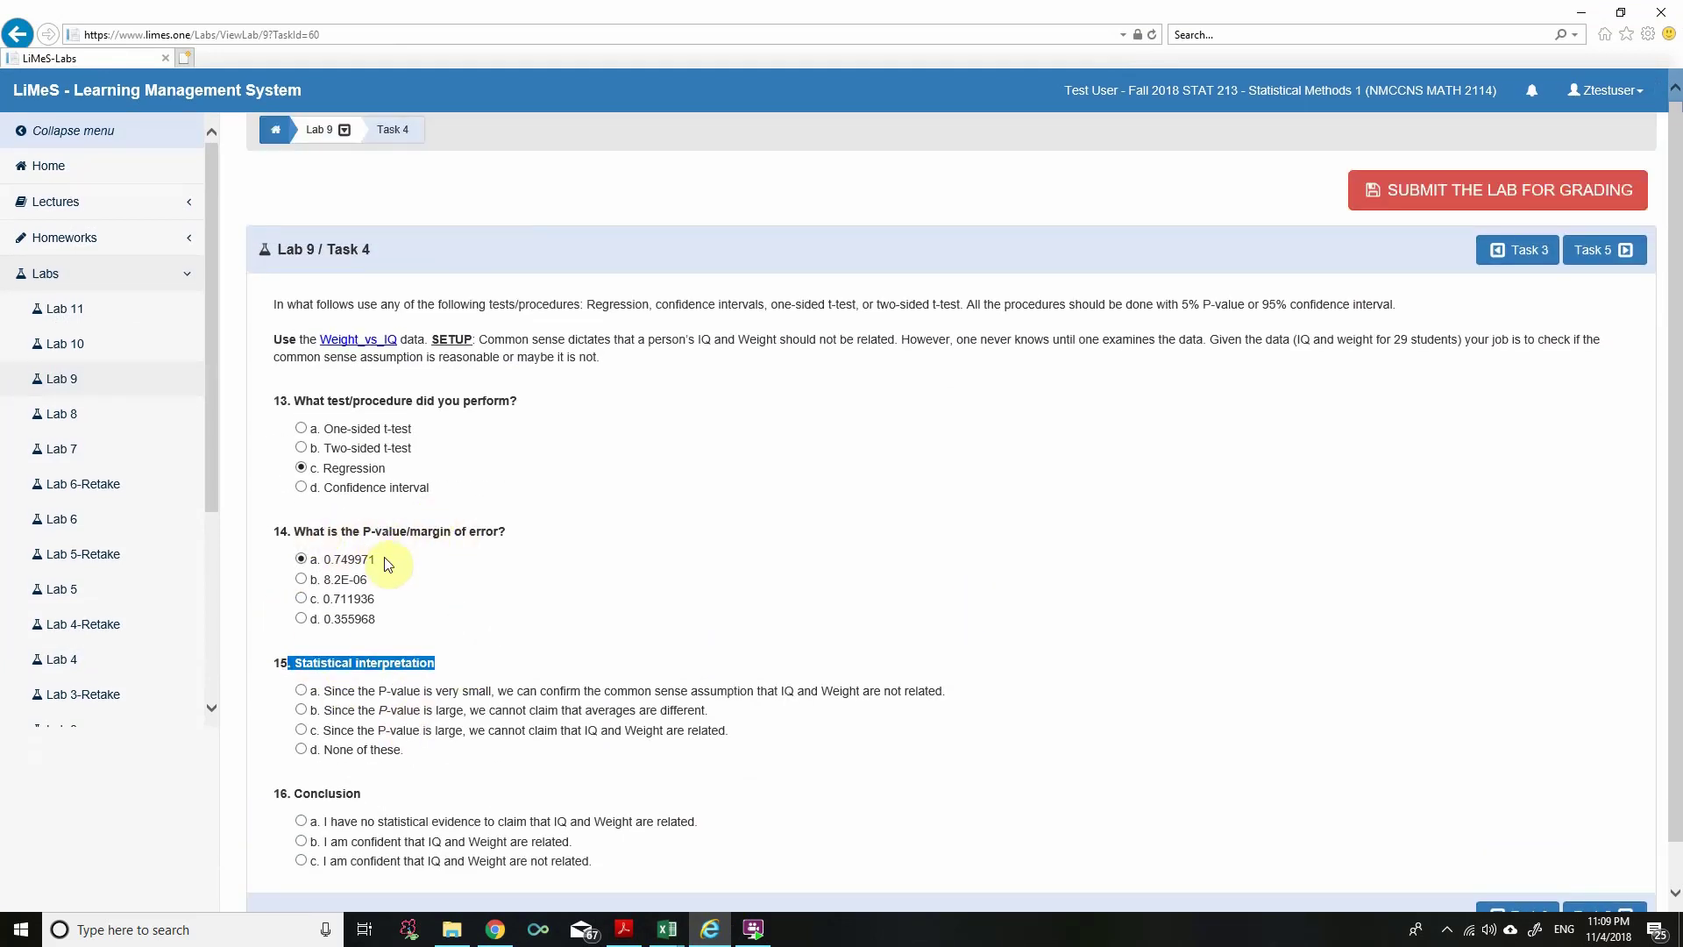
drag(327, 710, 491, 691)
click(463, 719)
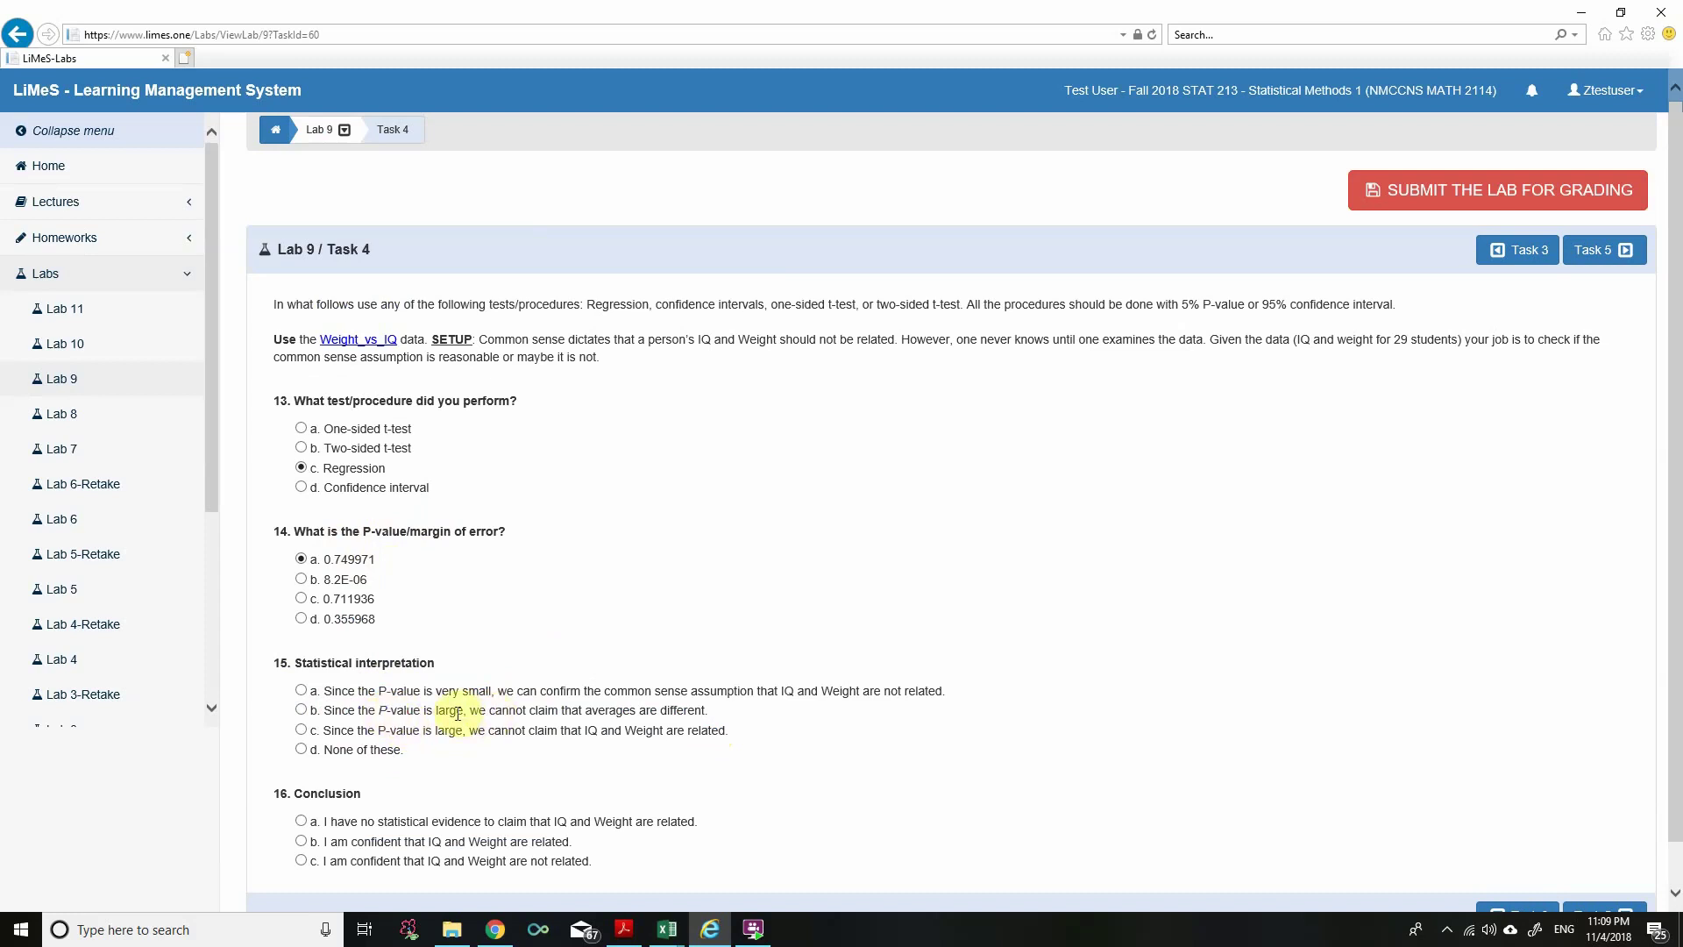
drag(474, 713, 749, 715)
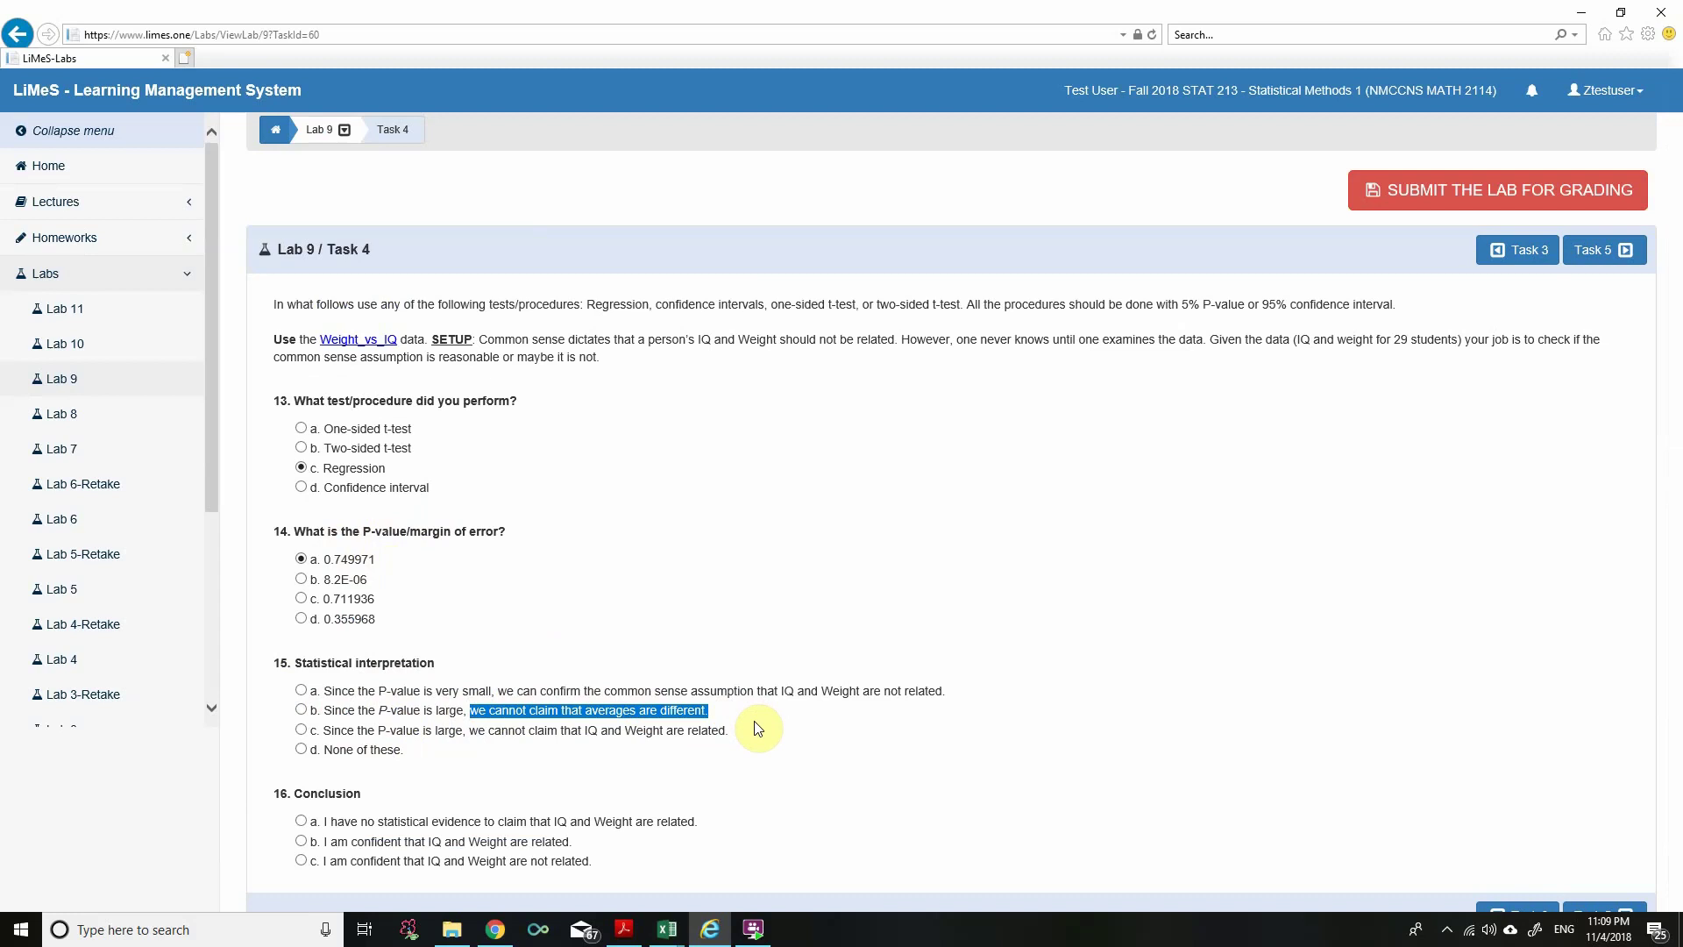
drag(321, 730, 713, 731)
click(300, 730)
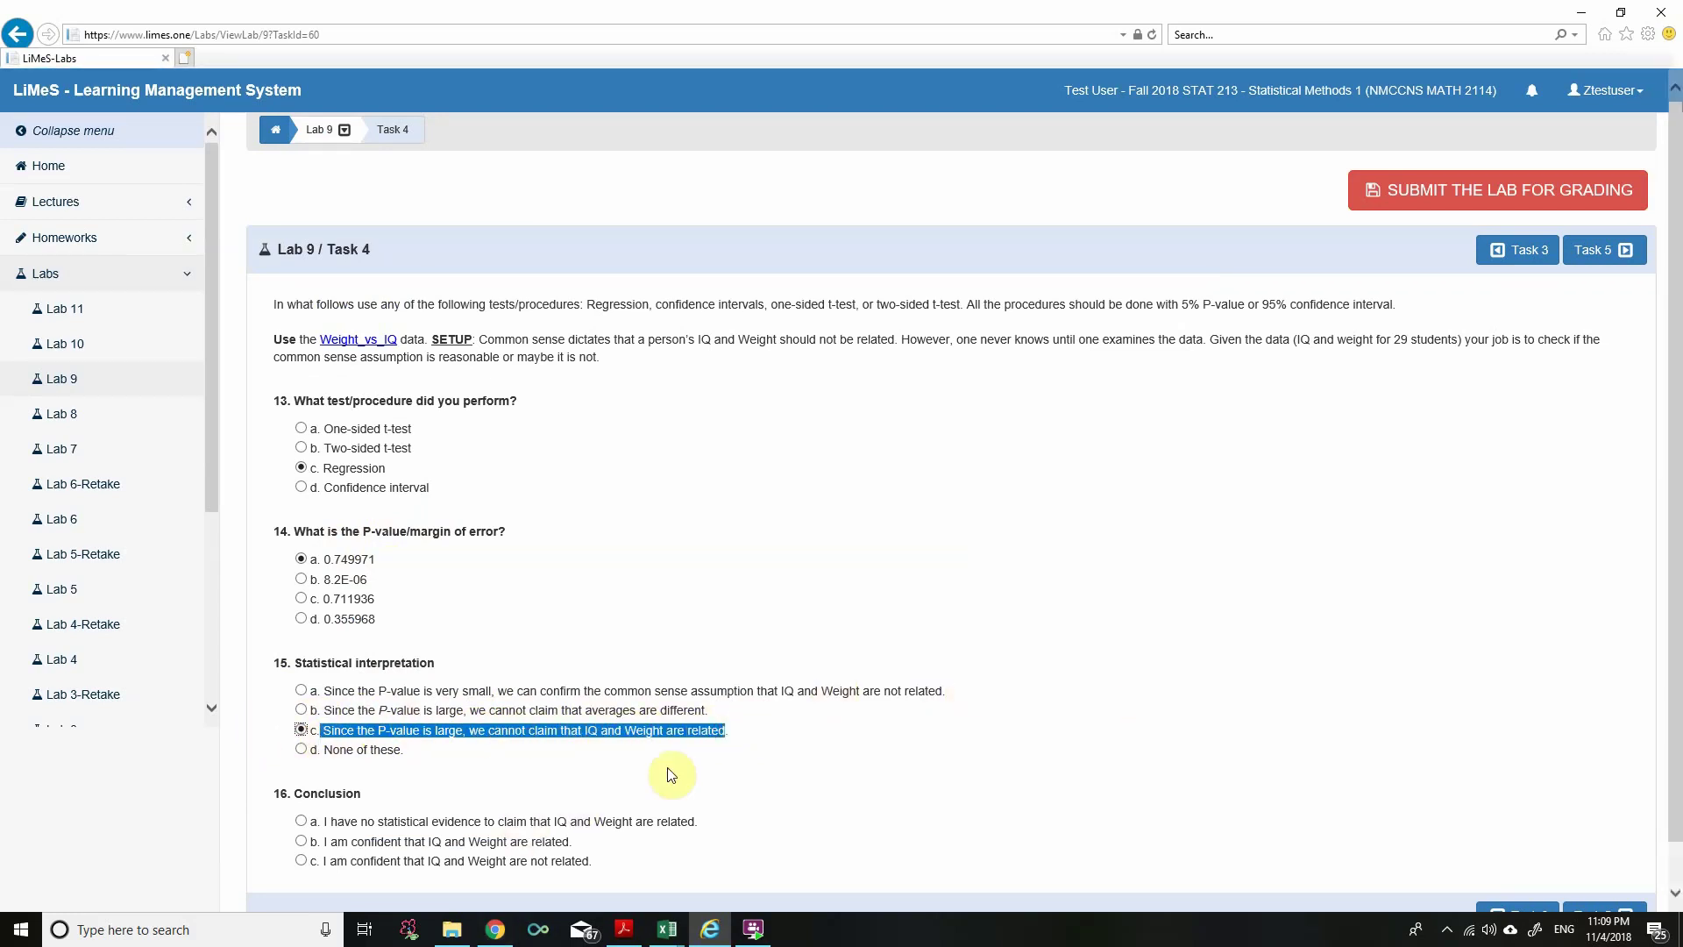
Step: Answer question 16 with option a, no statistical evidence that IQ and Weight are related, compare it with option c and continue to Task 5
click(797, 800)
drag(327, 821, 695, 822)
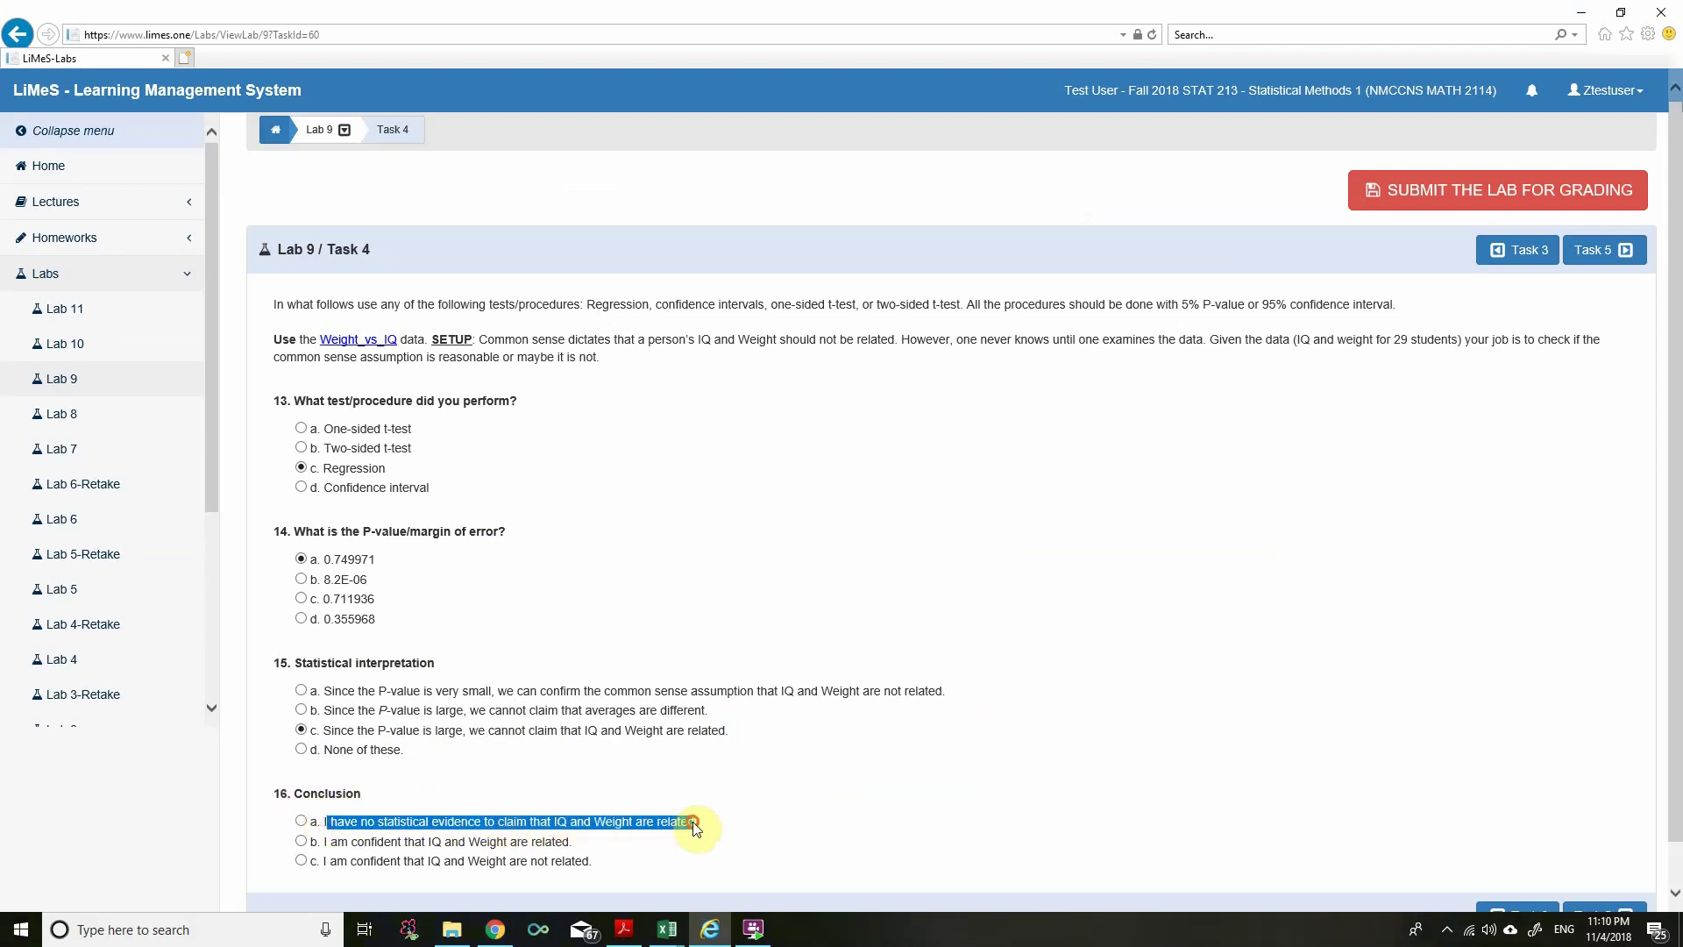
click(301, 822)
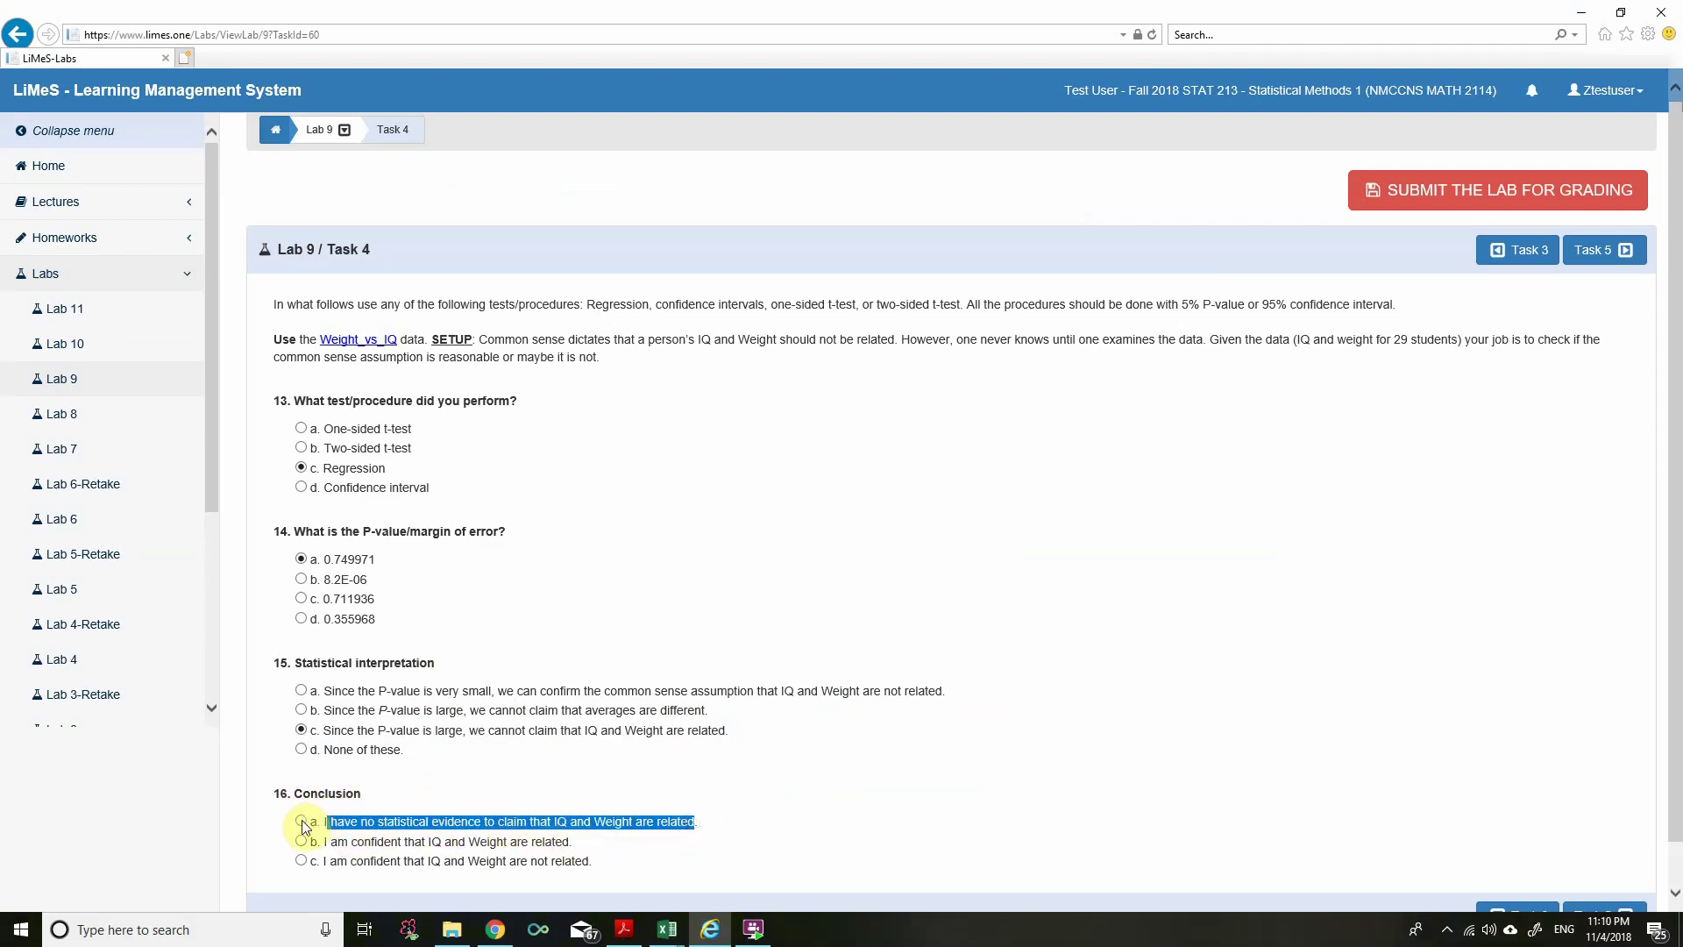
click(797, 842)
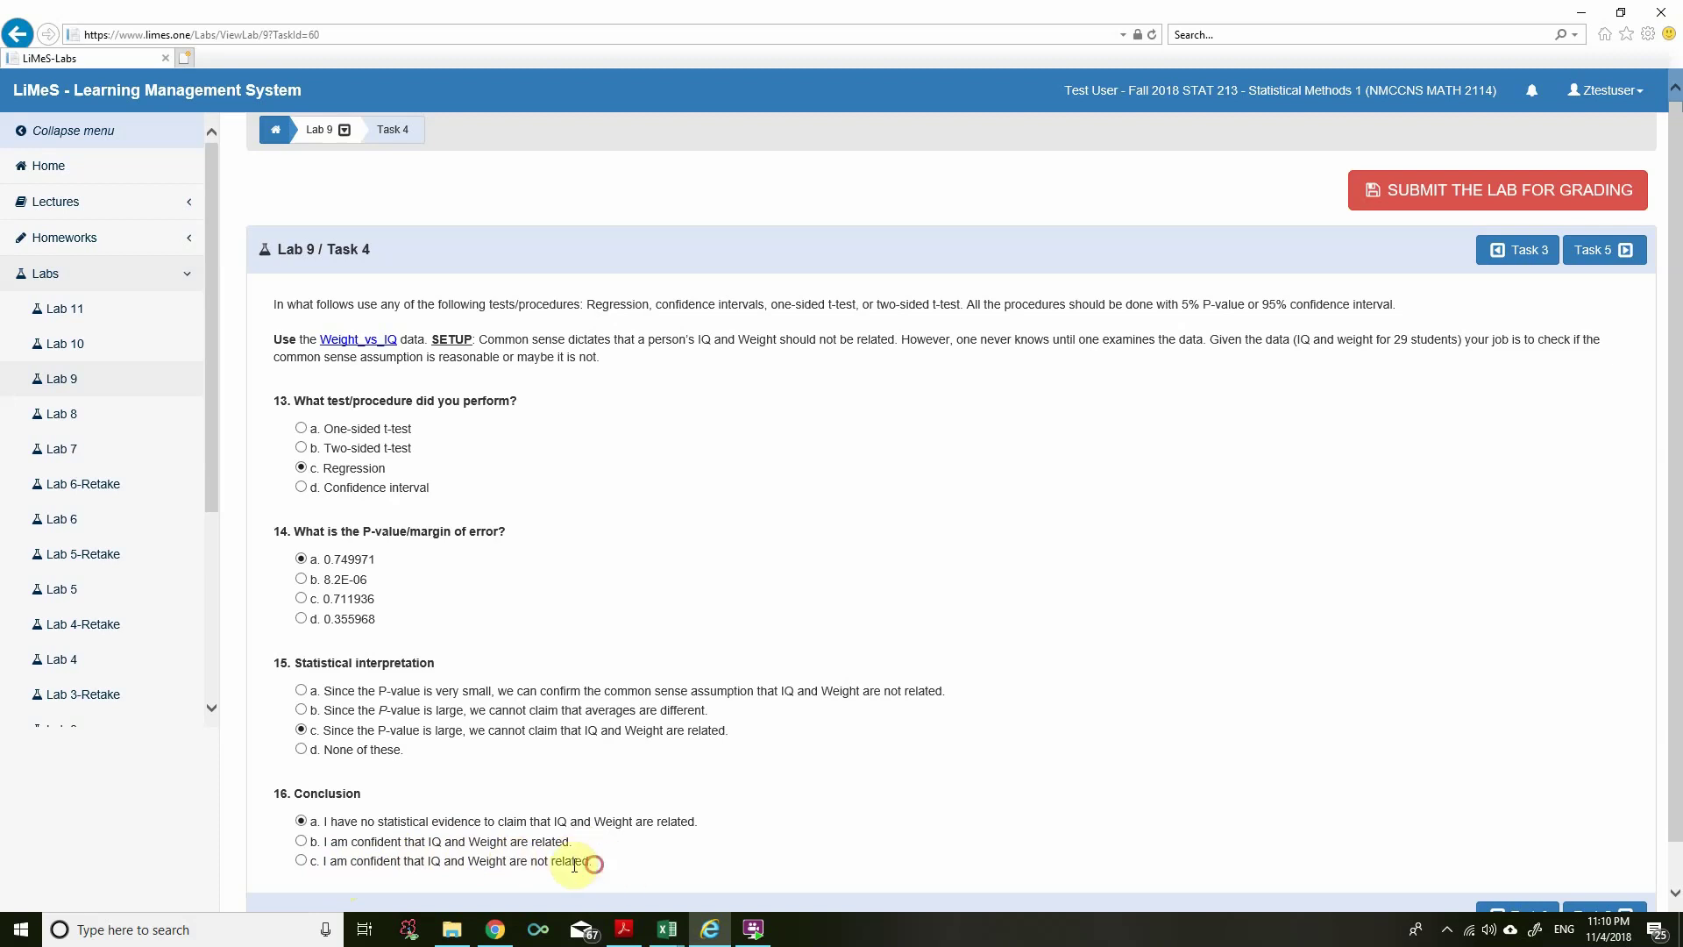
drag(592, 862, 323, 864)
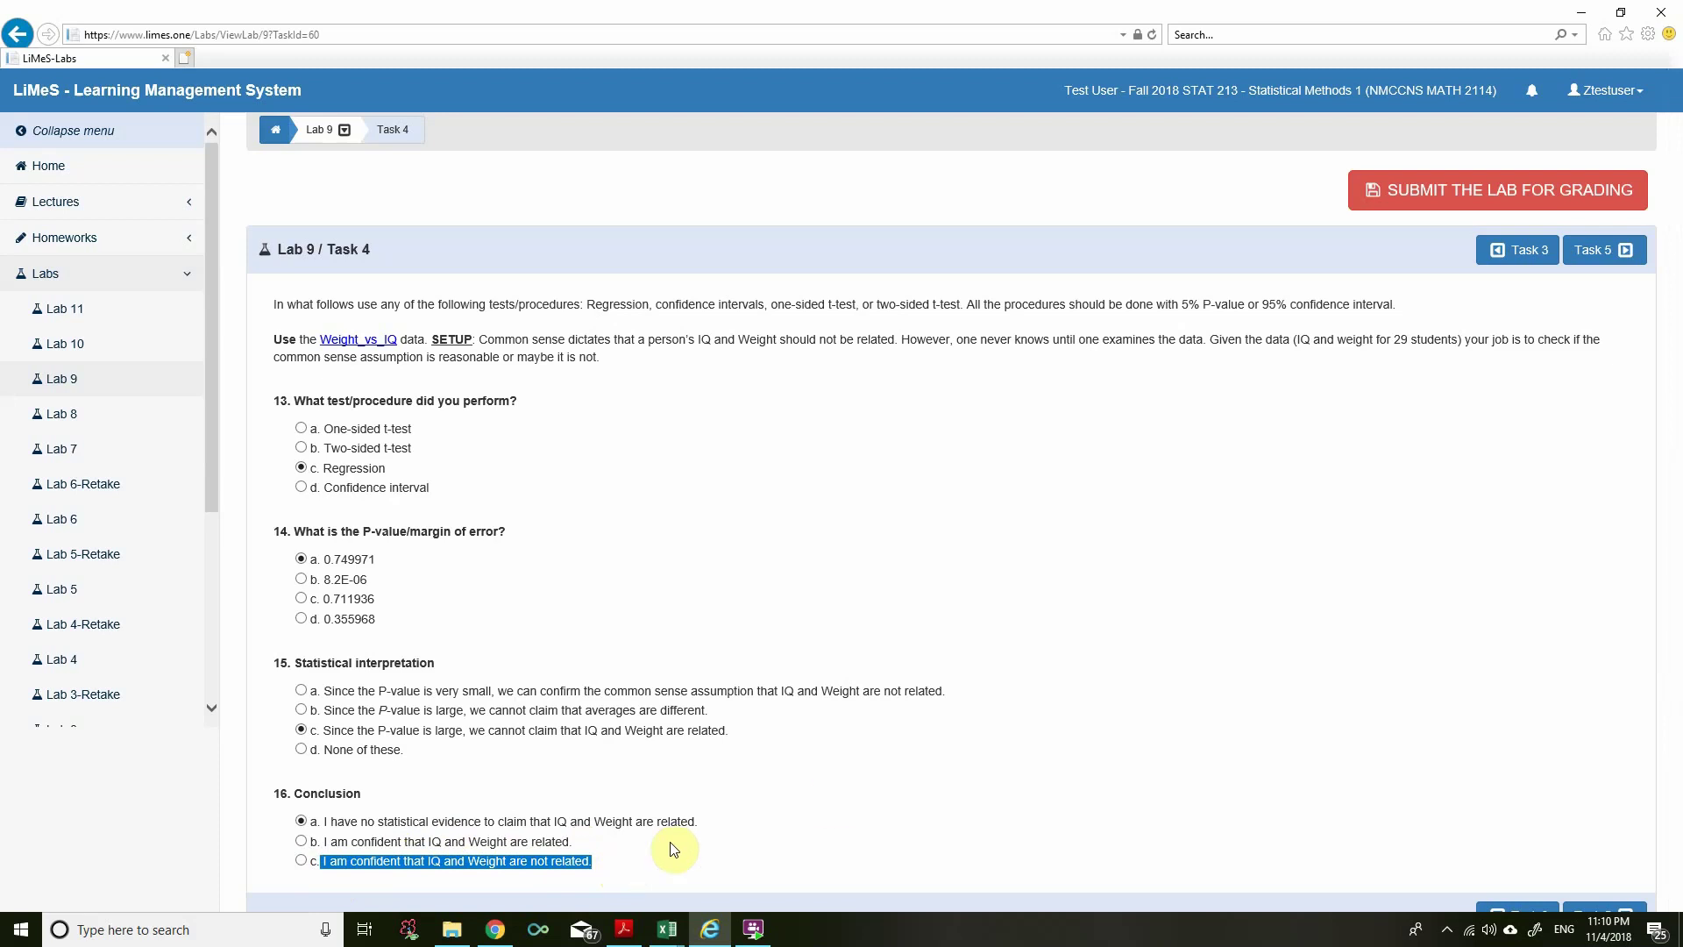
click(754, 815)
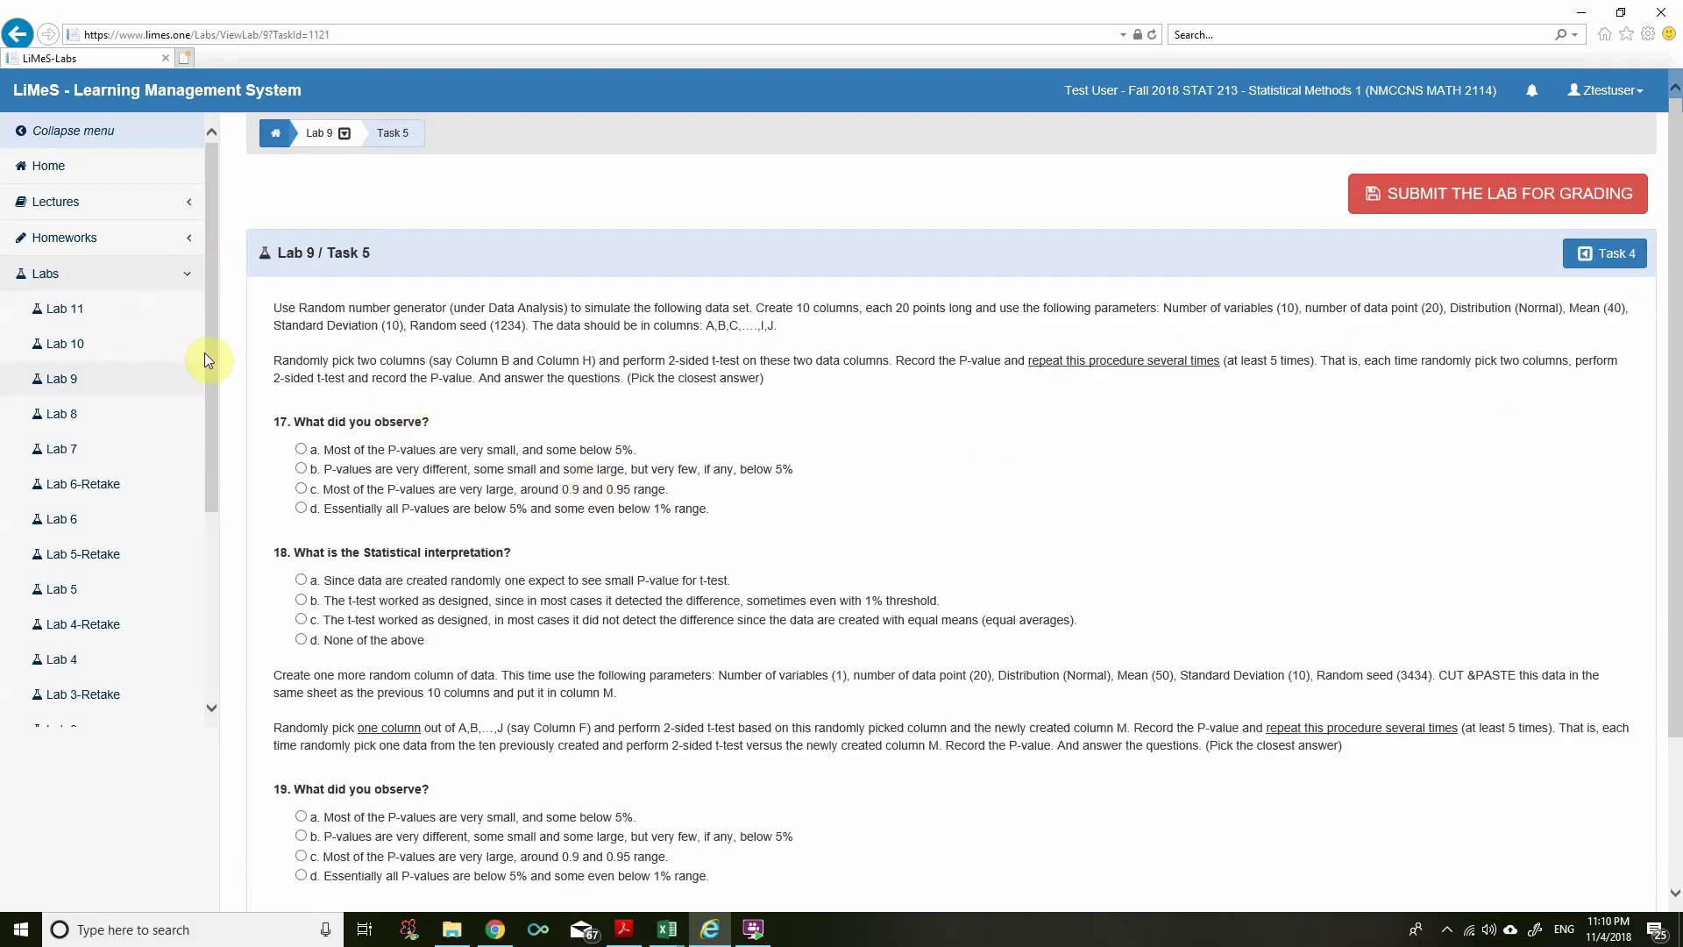
Step: Read the Task 5 setup for the random data set, including number of variables, data points, distribution, mean, random seed and target columns
drag(277, 306, 566, 309)
click(453, 308)
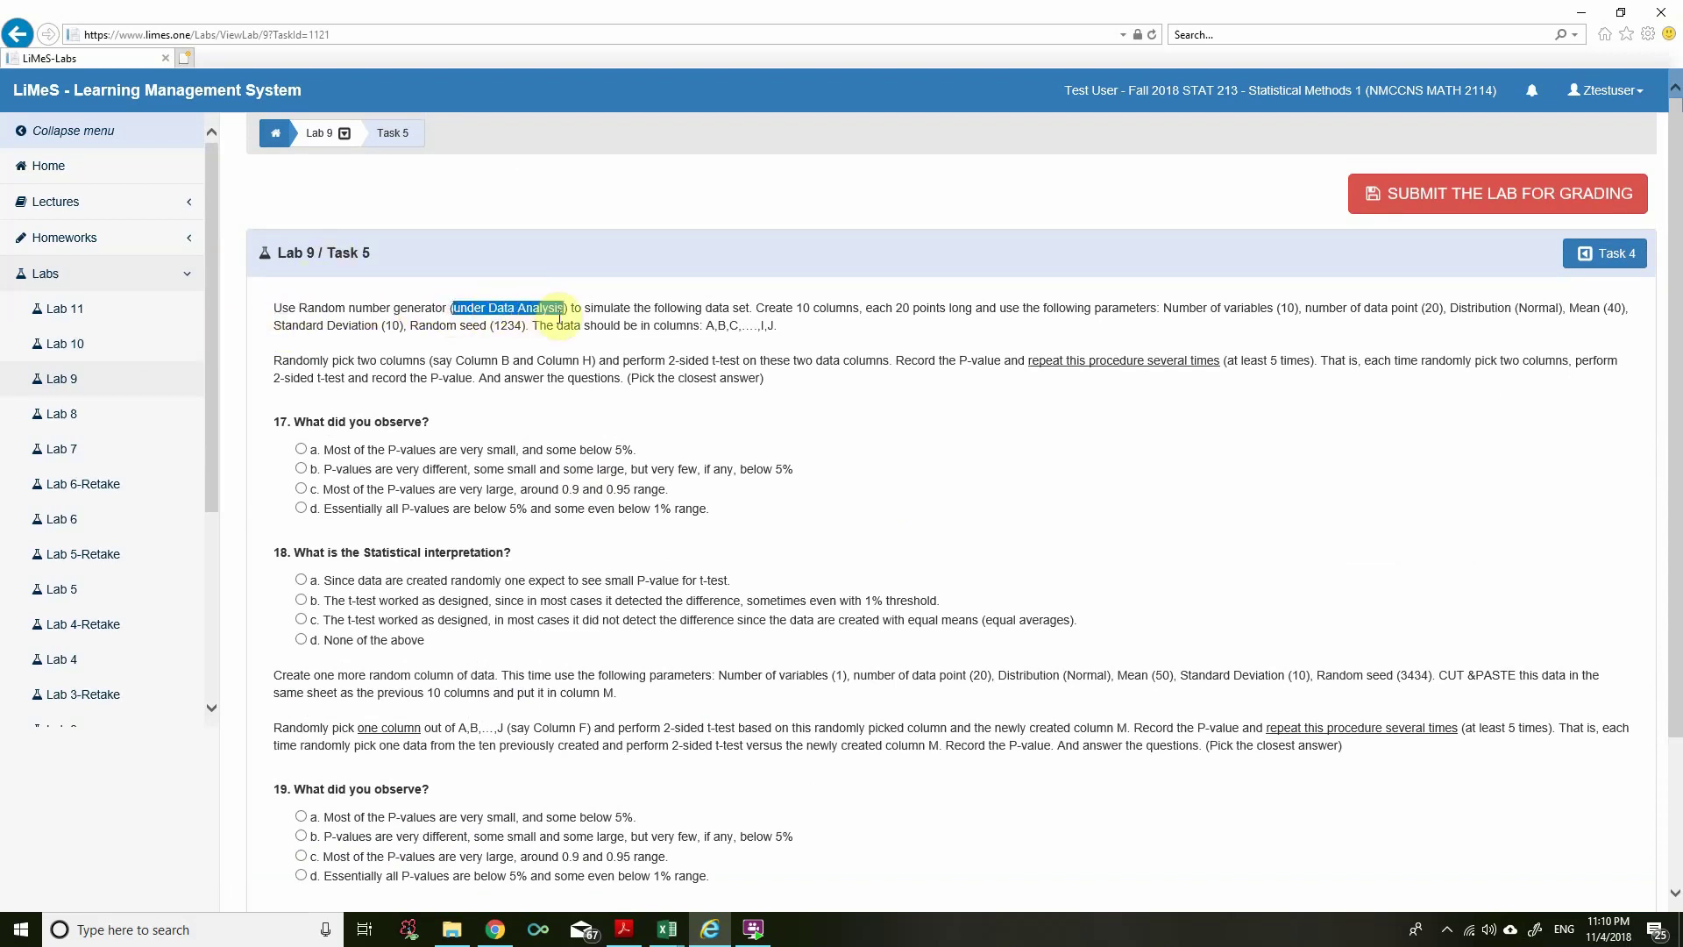
drag(755, 307, 976, 313)
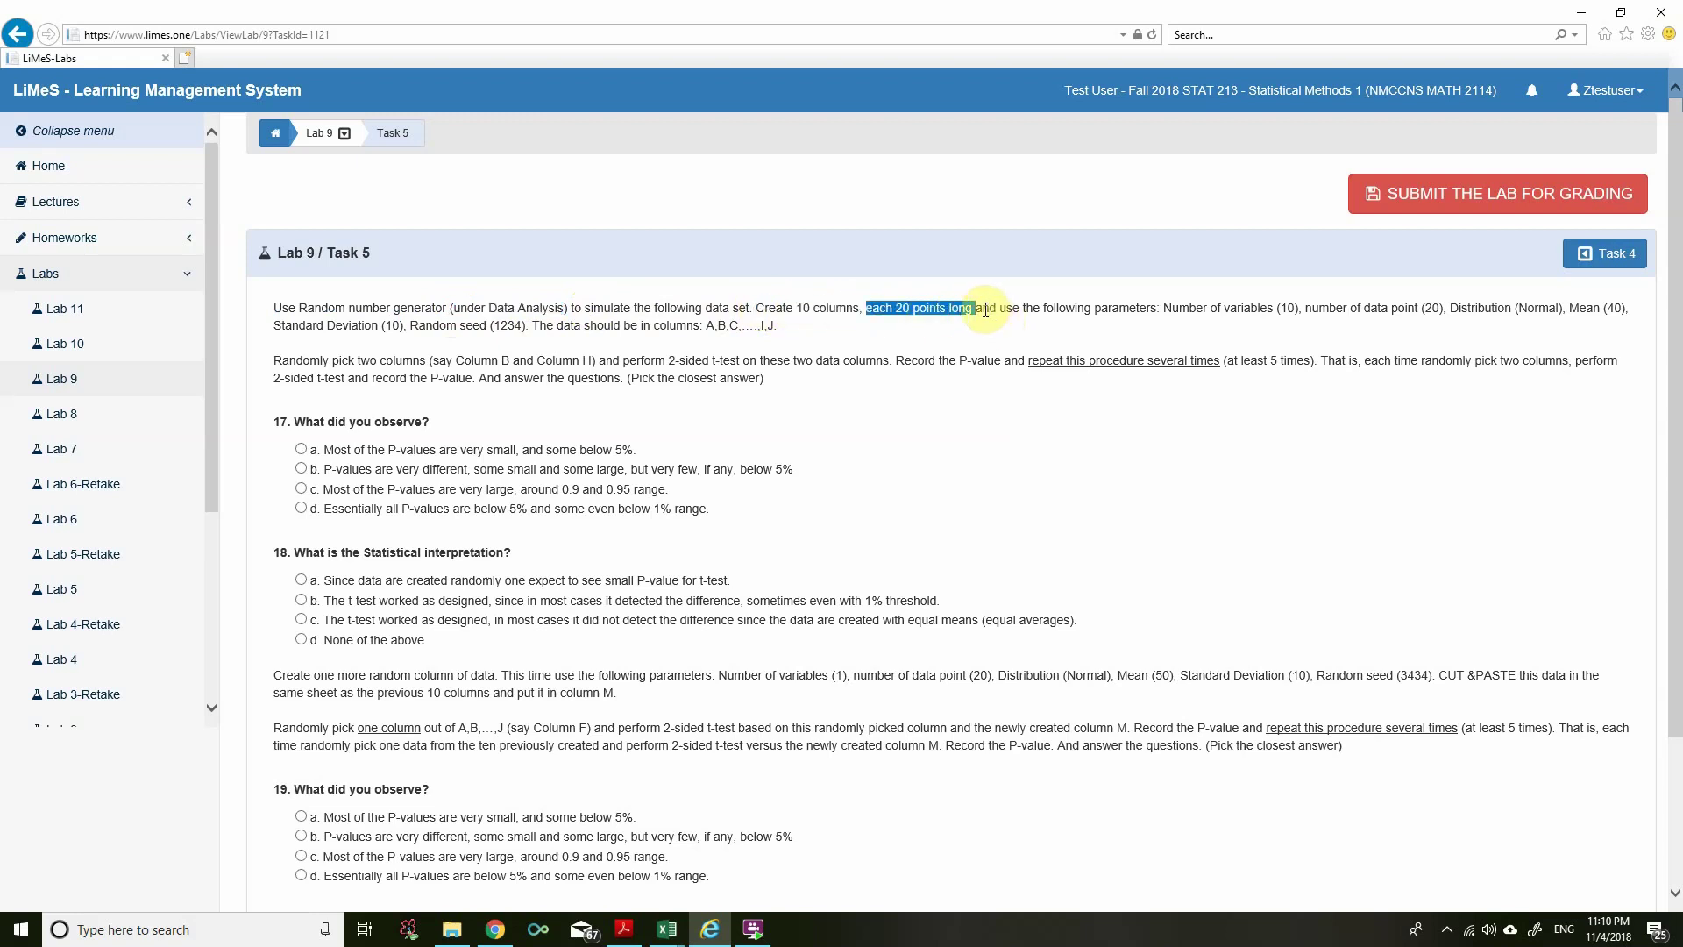
drag(976, 309, 1277, 312)
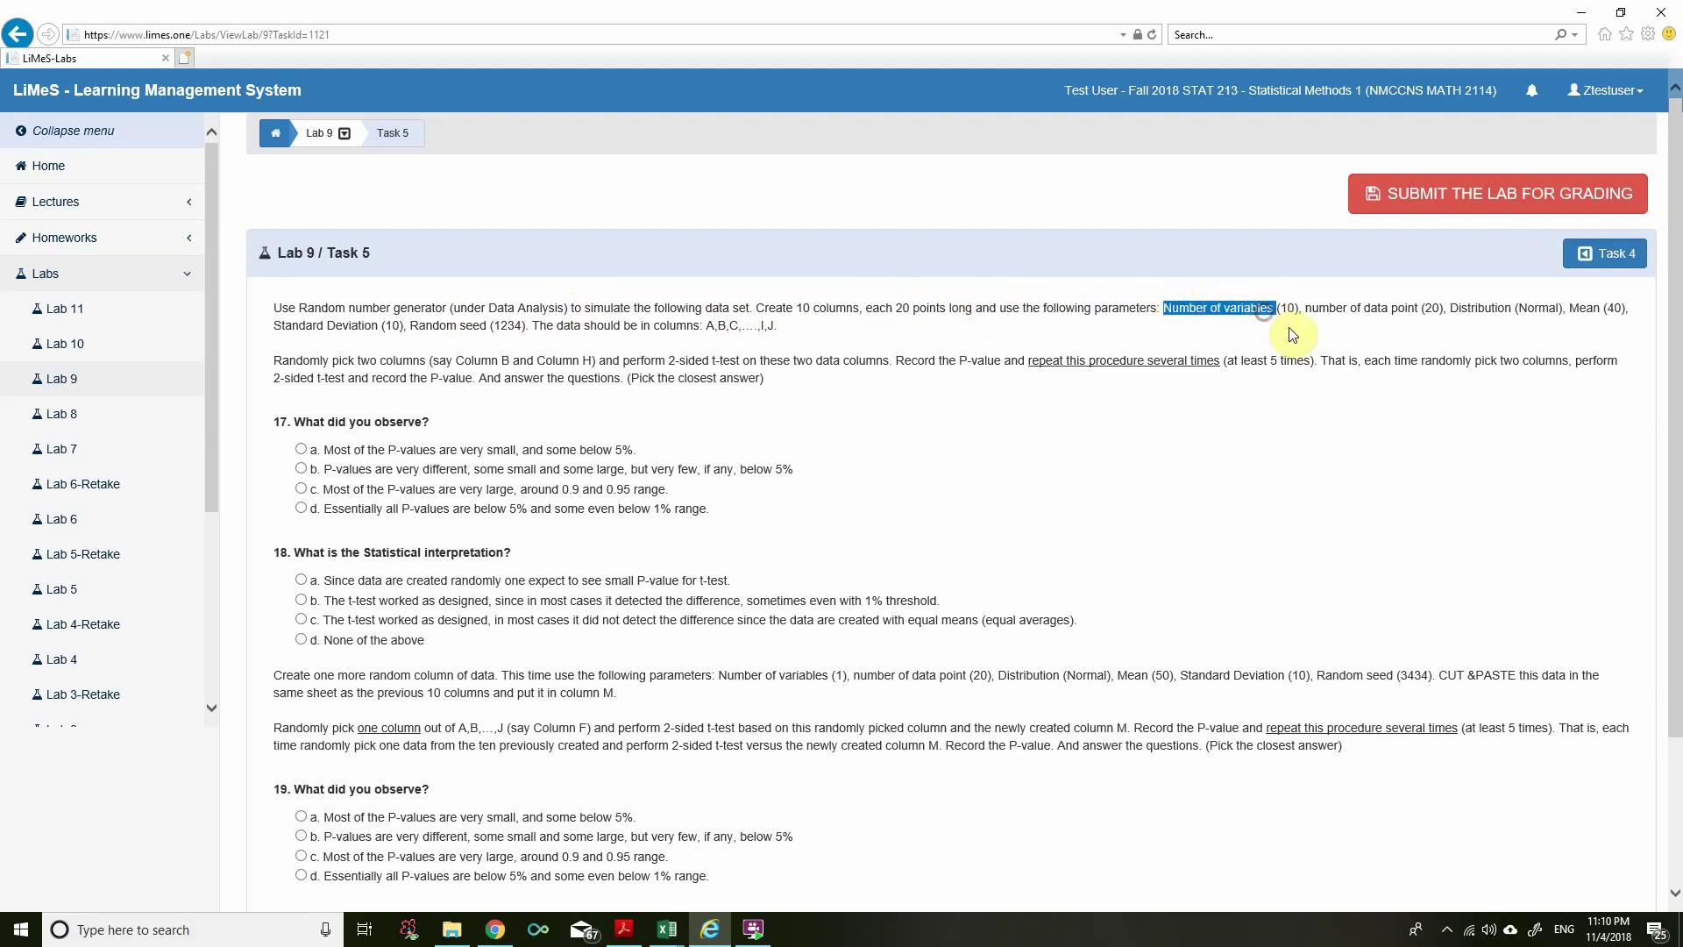
drag(1485, 309, 1621, 308)
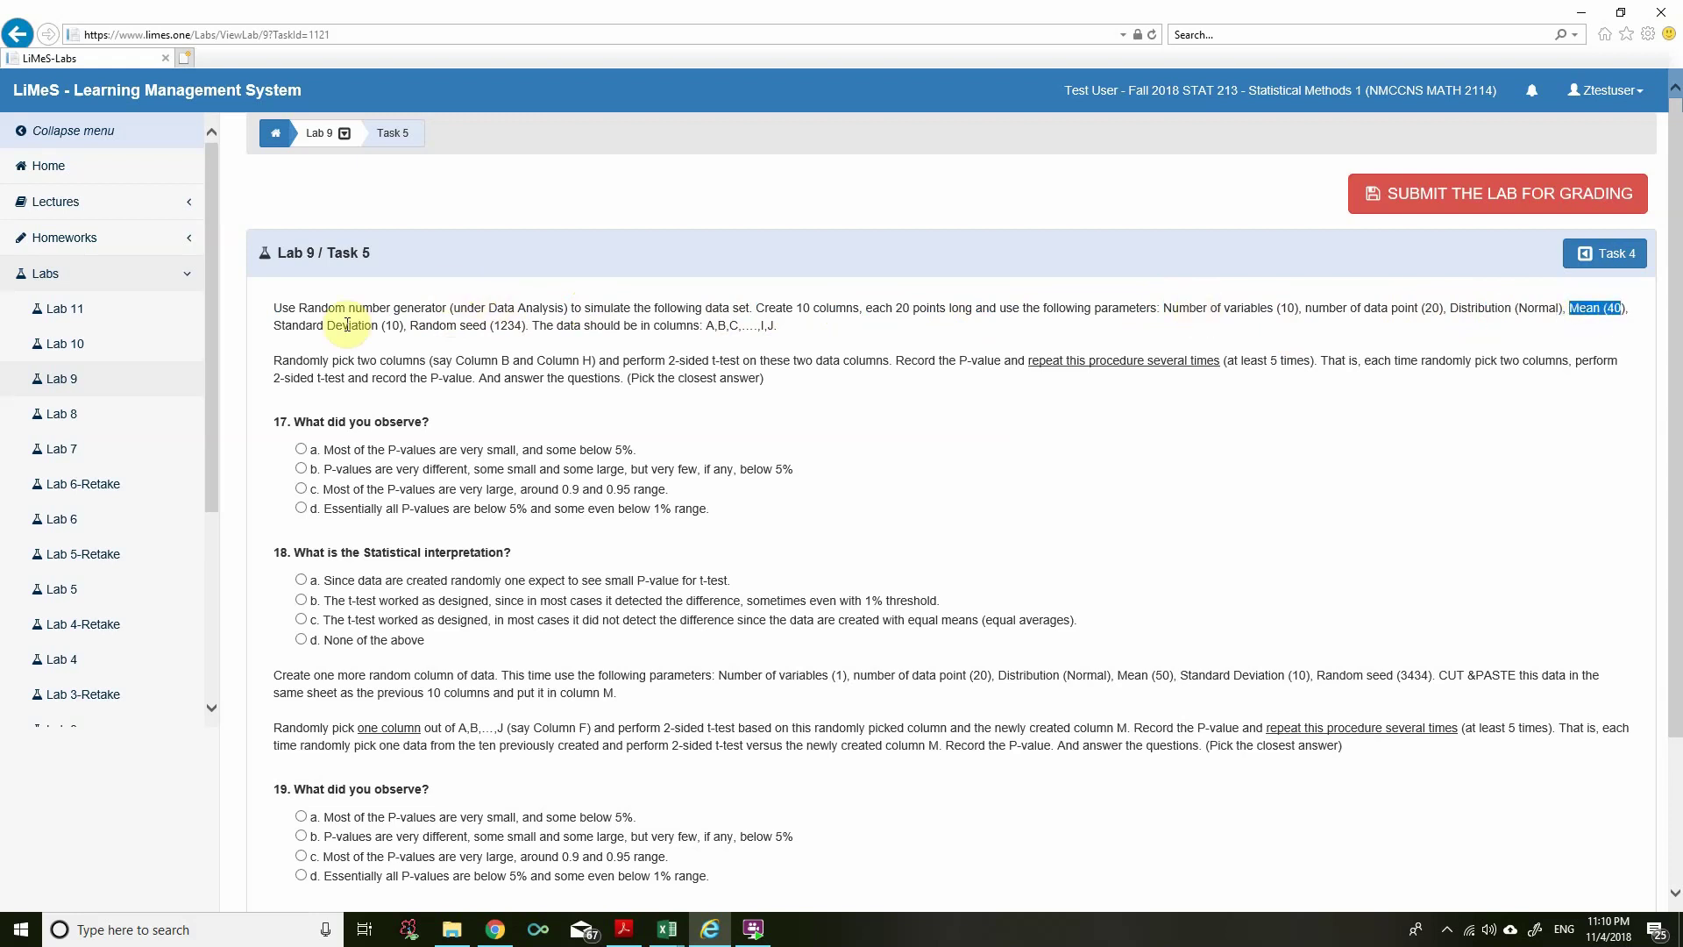
drag(456, 326, 781, 328)
click(863, 335)
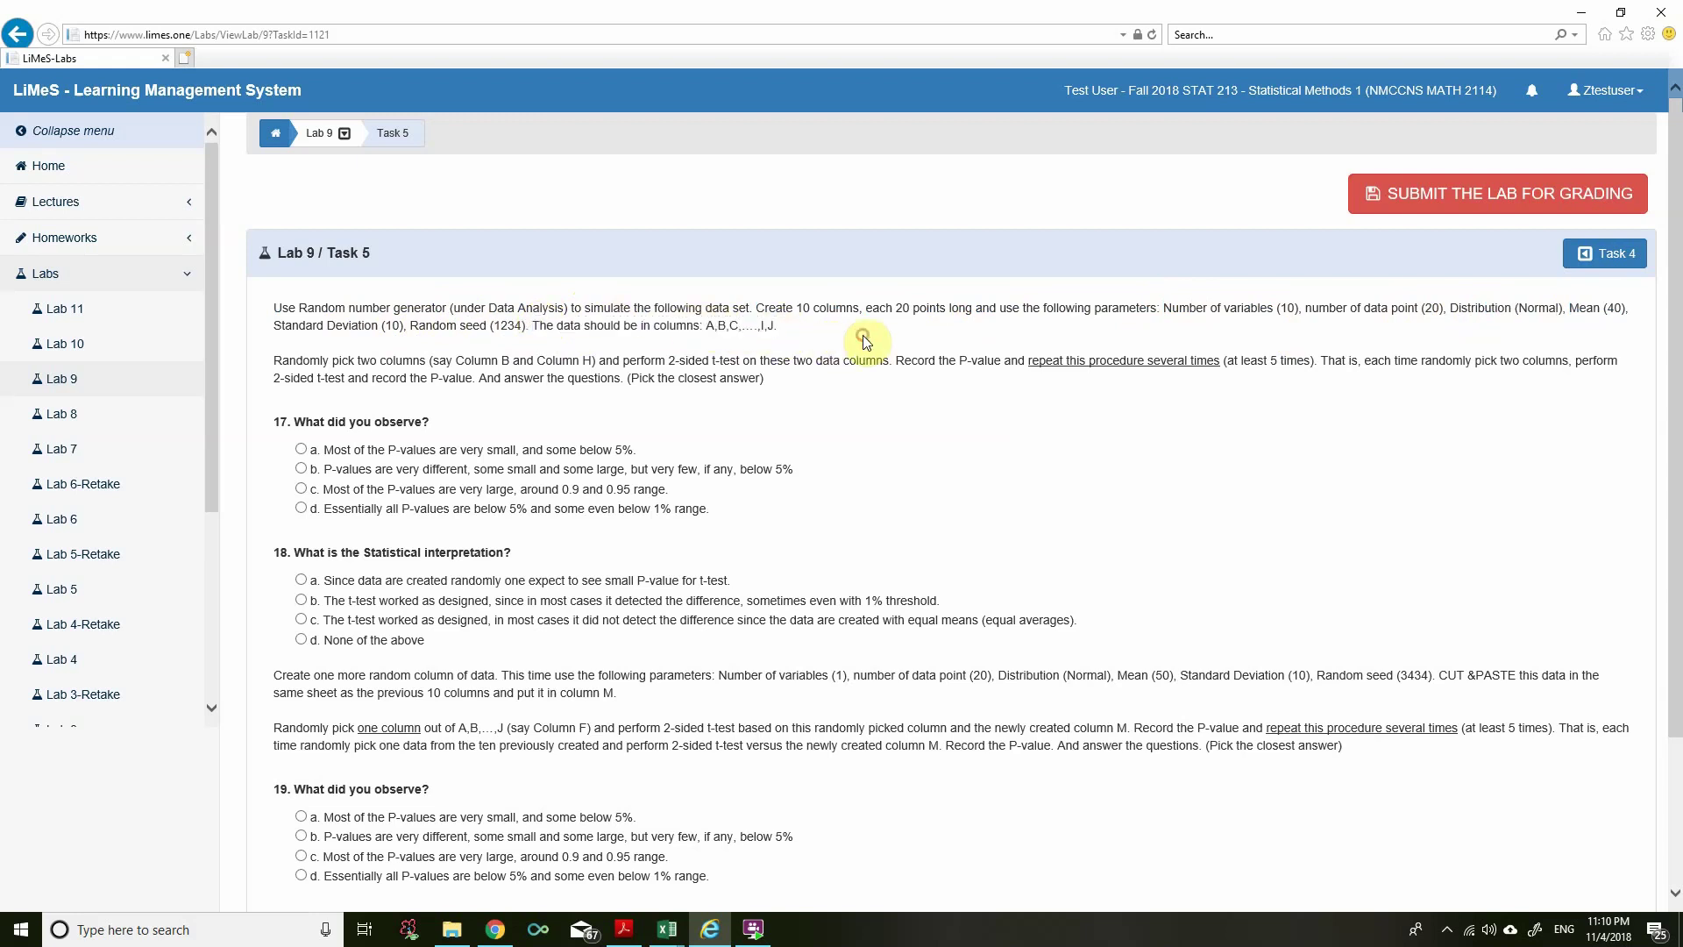
Step: Switch to the blank Book1 workbook in Excel and open the Random Number Generation analysis tool
key(alt+Tab)
click(1117, 397)
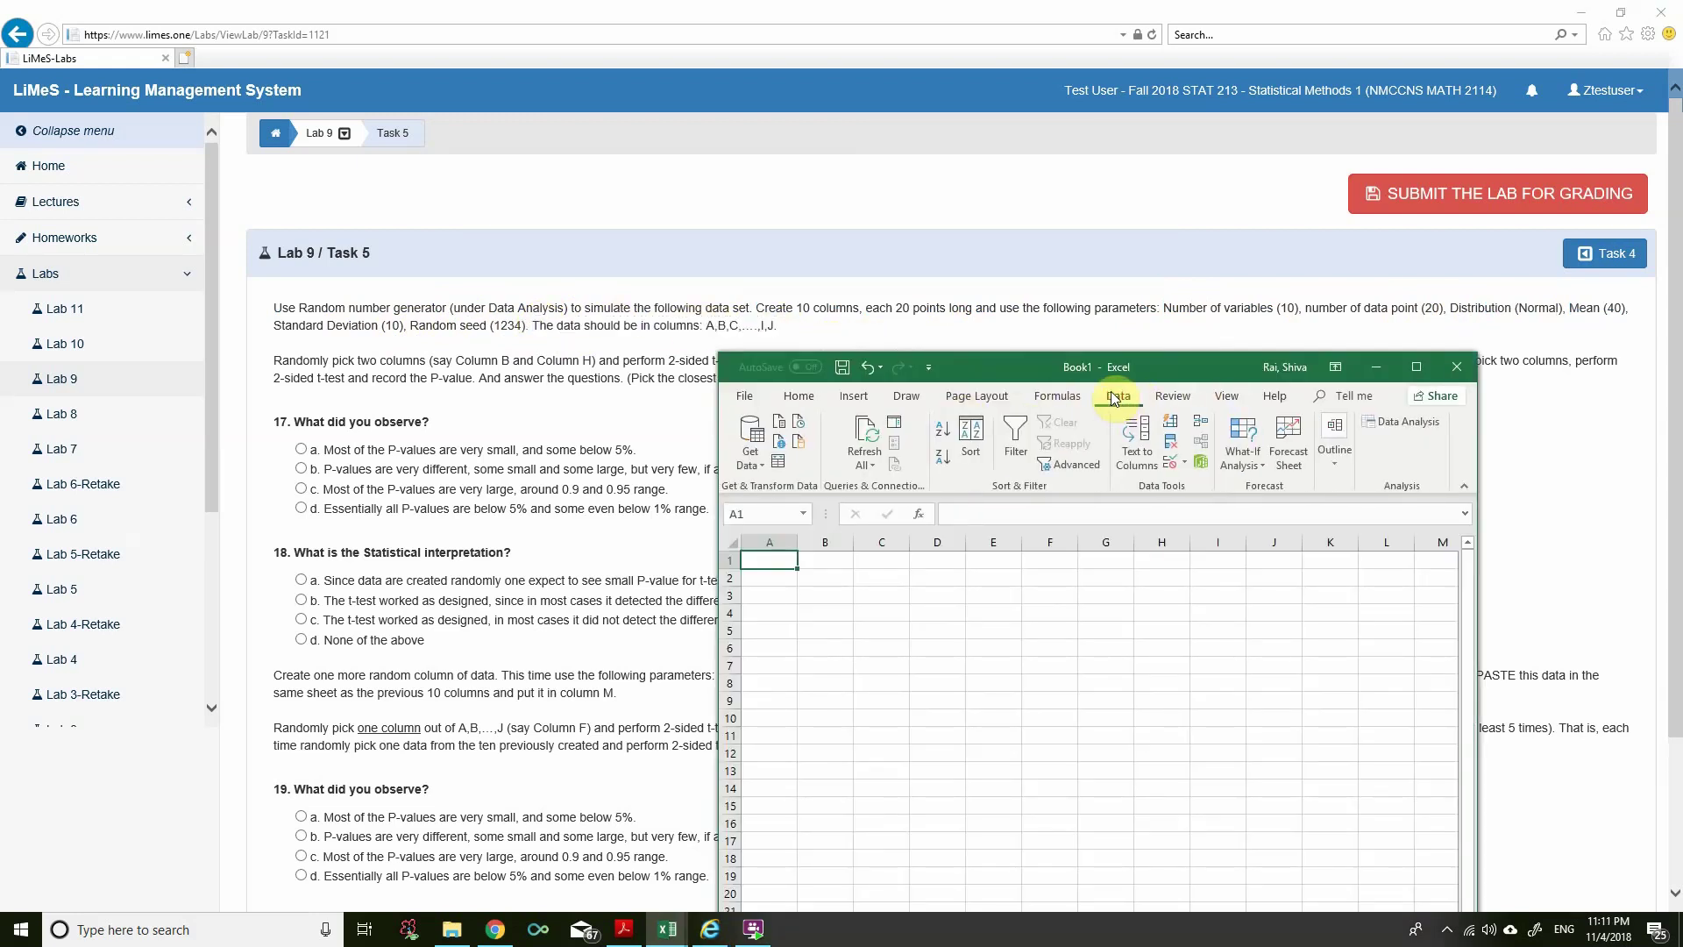
click(1394, 422)
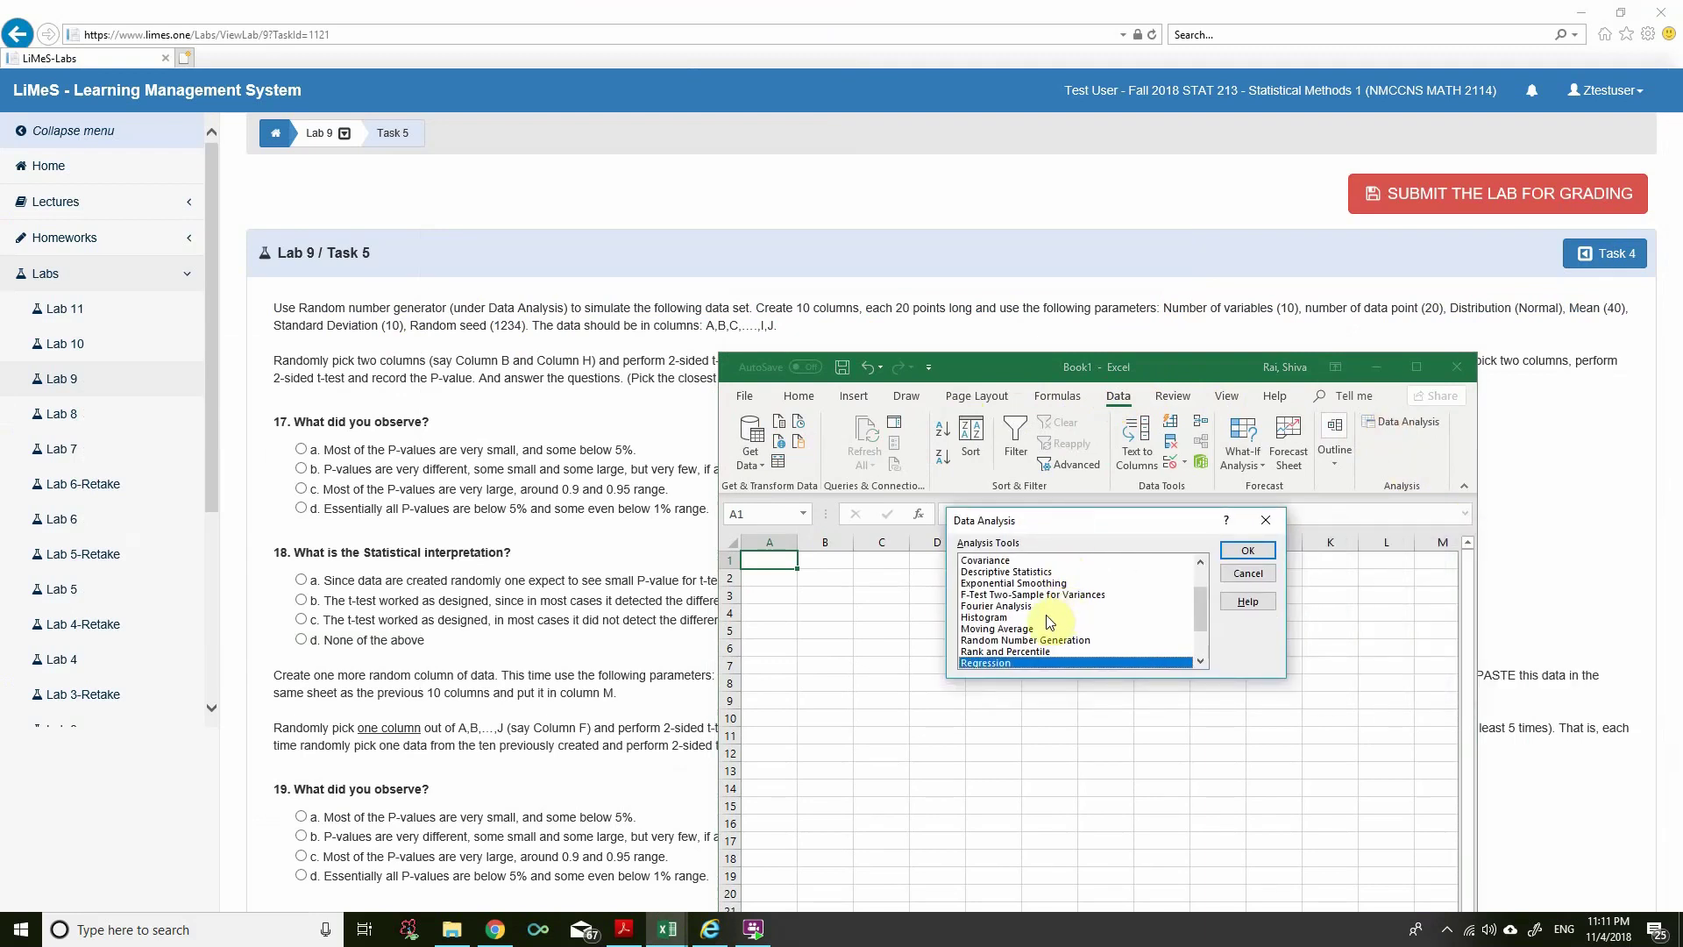
scroll(1050, 621, up, 1)
drag(1200, 586, 1201, 591)
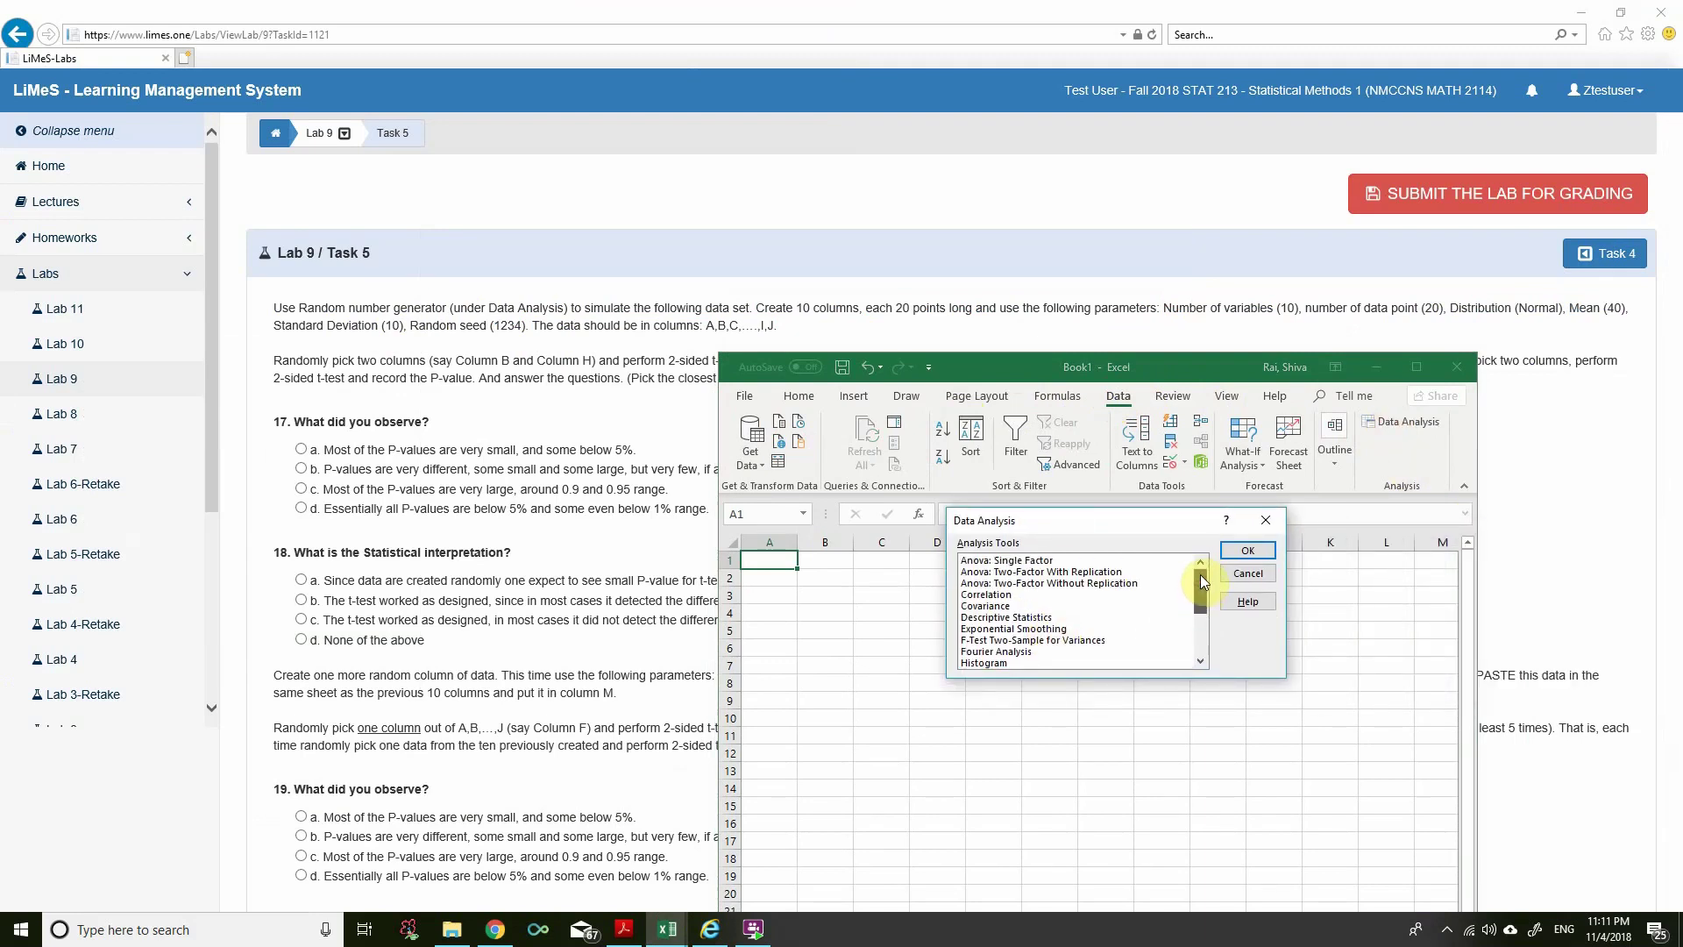
double_click(1008, 658)
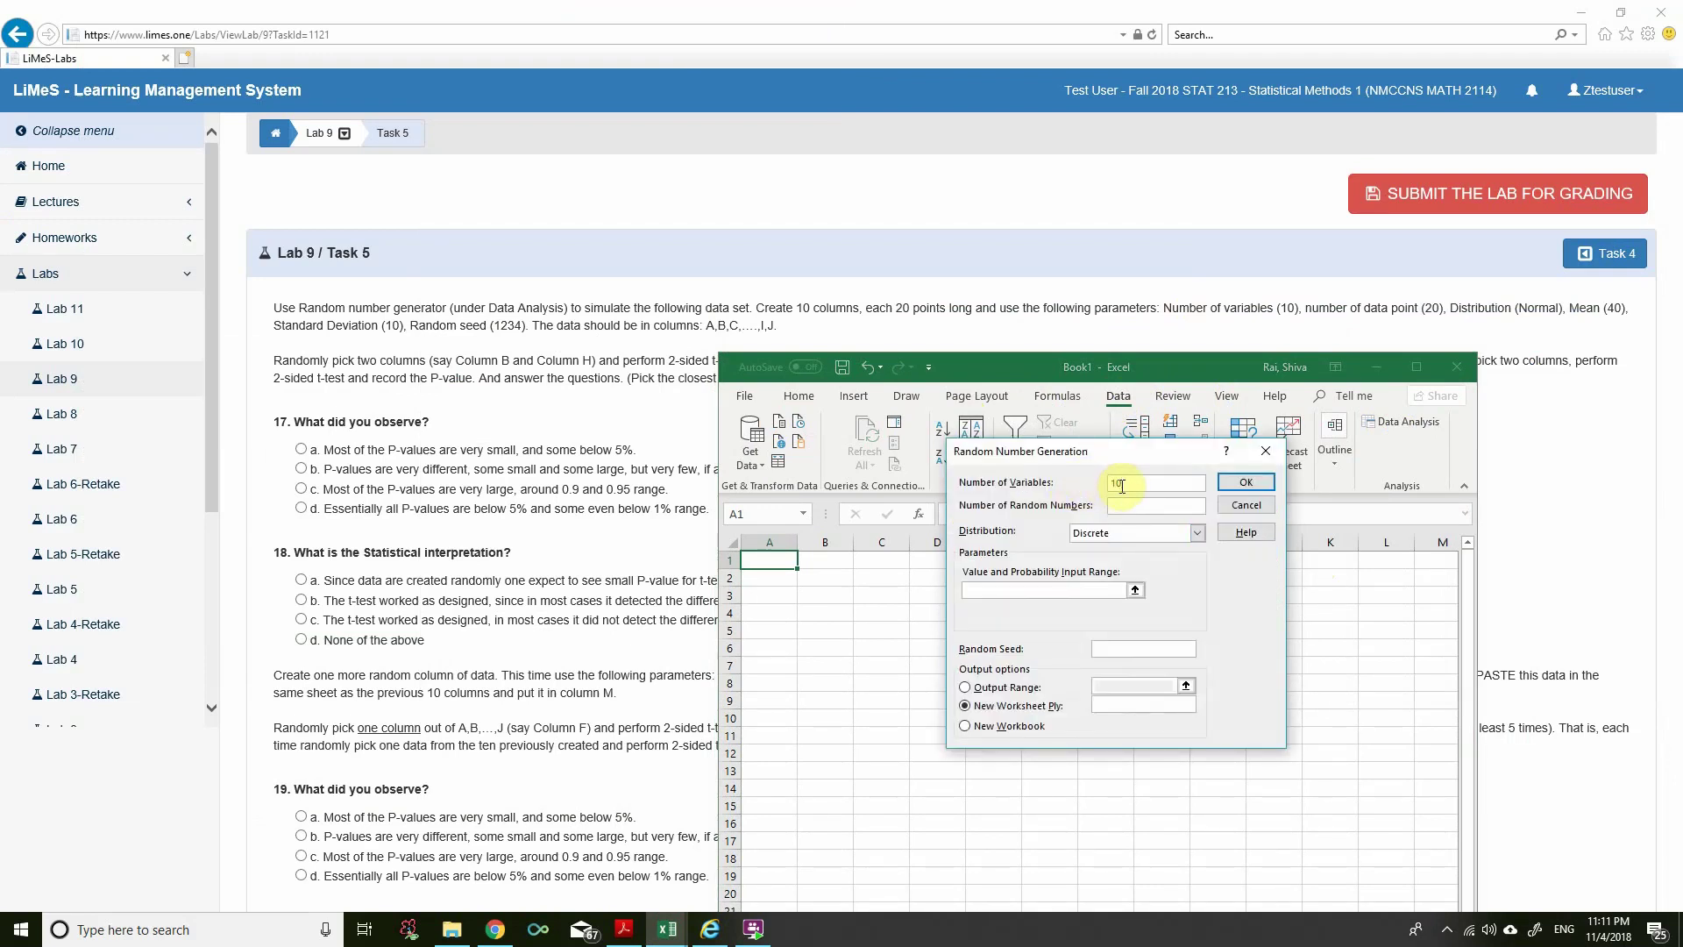
Step: Generate 10 variables of 20 random numbers on a new worksheet, using a Normal distribution with mean 40, standard deviation 10 and seed 1234
text(10)
click(1123, 509)
click(1196, 533)
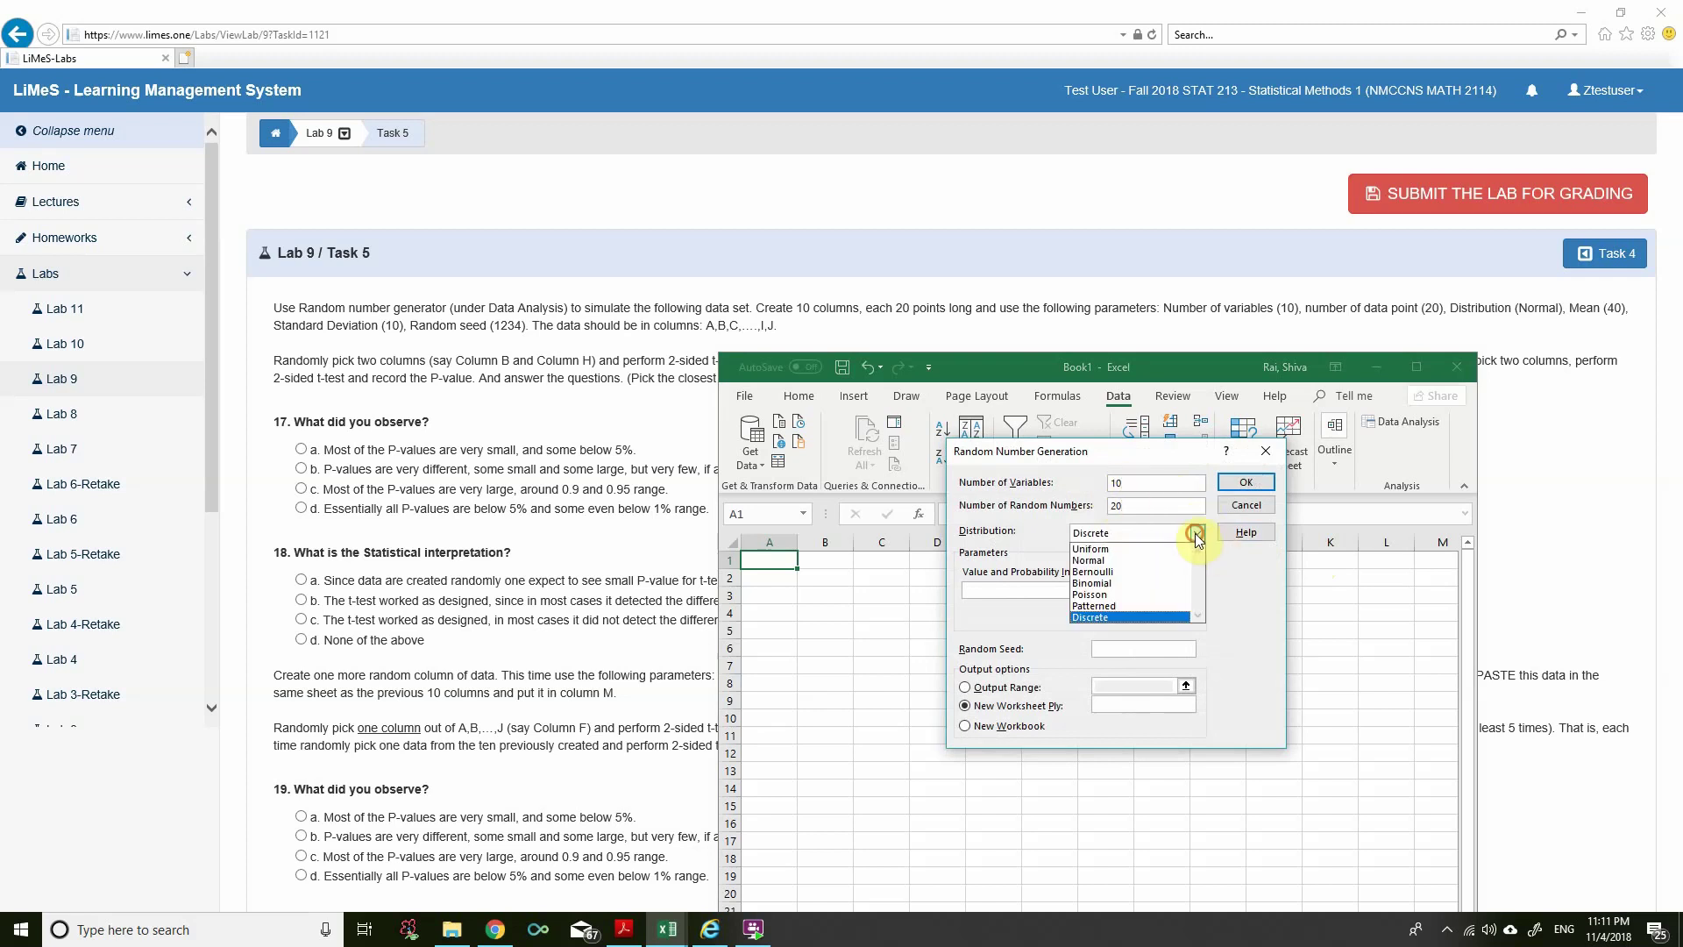
click(1113, 561)
key(Tab)
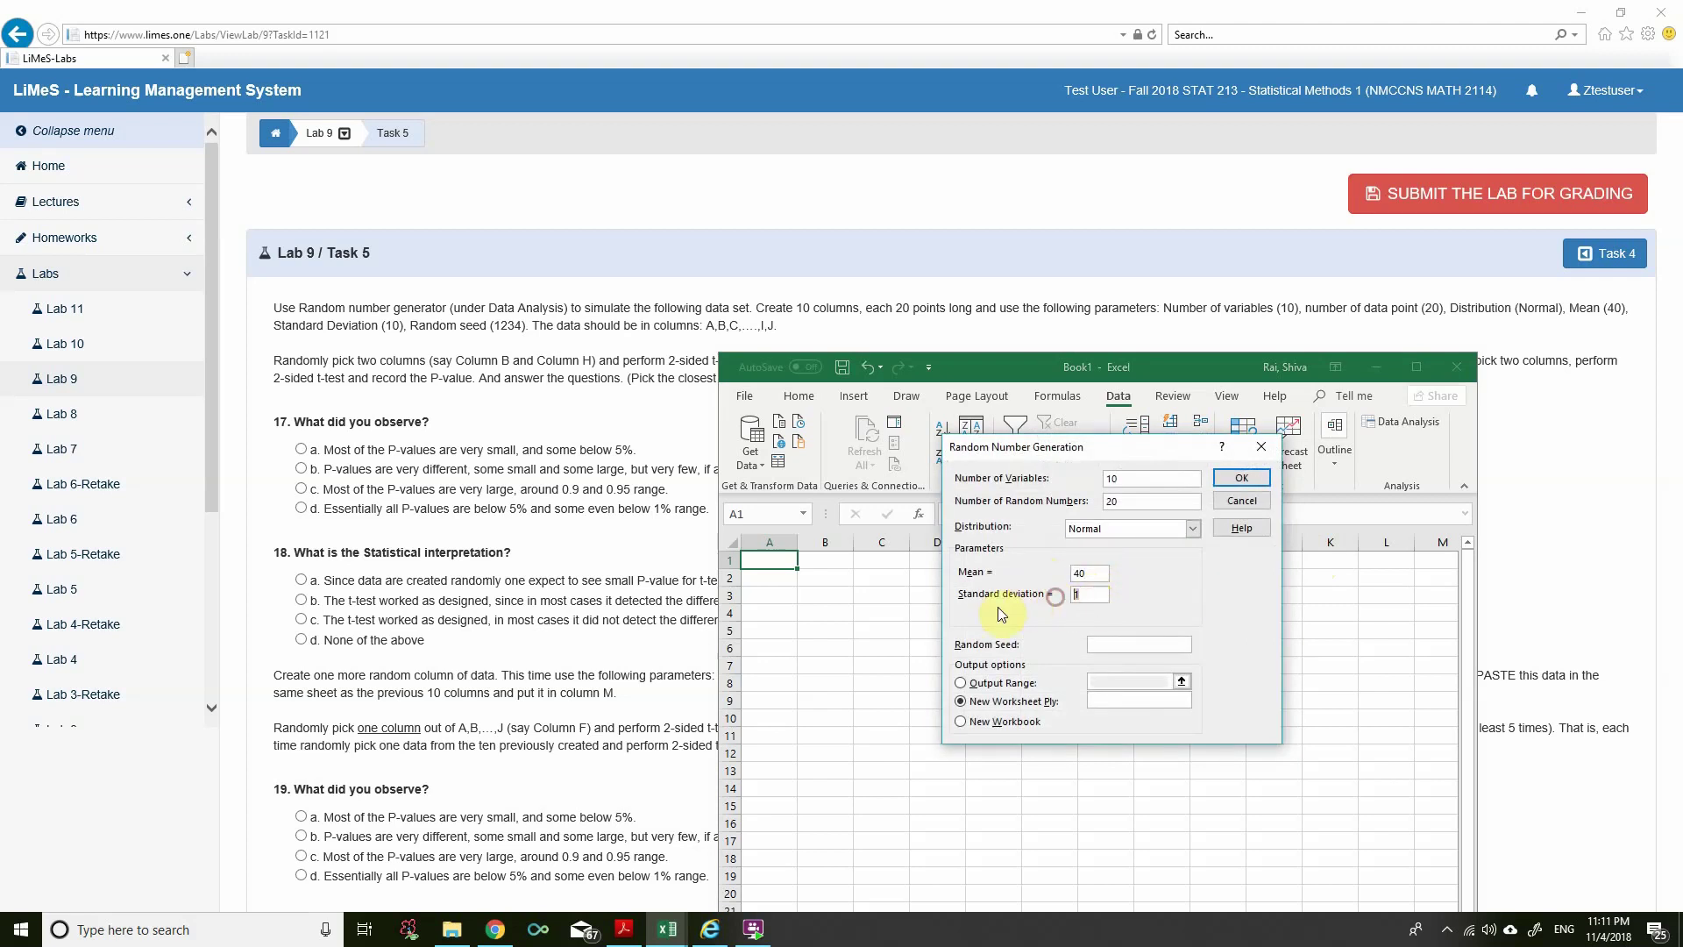
text(10)
click(1244, 479)
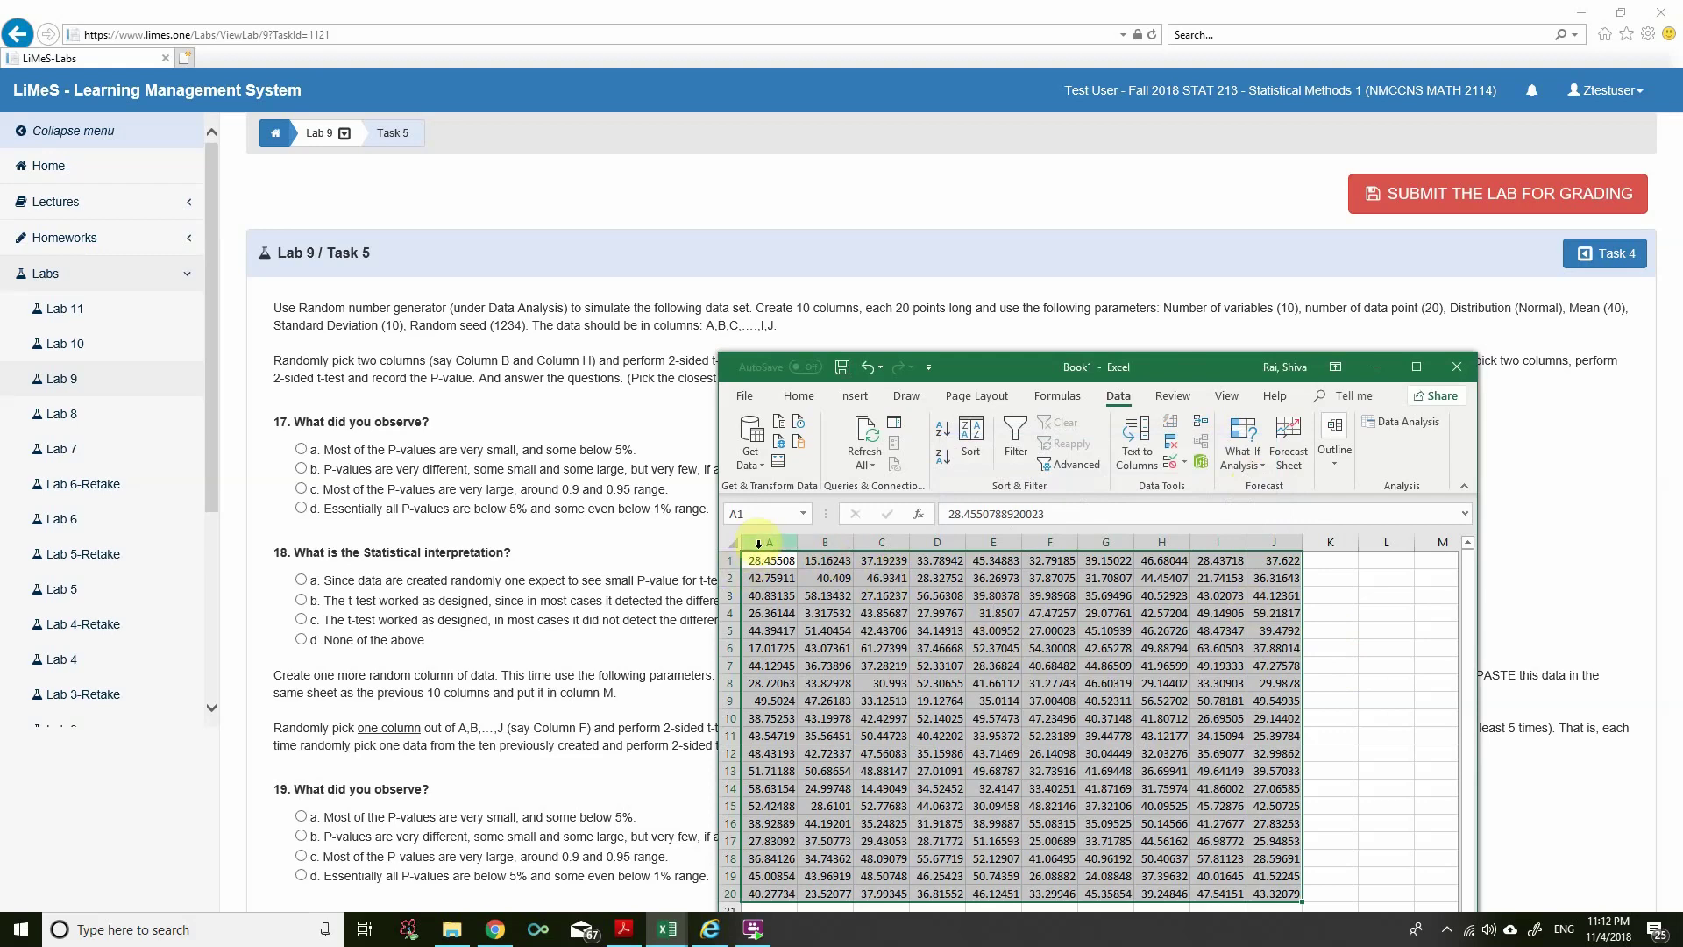
Step: Look over generated columns A to J and read the lab instructions for repeating a 2-sided t-test on random column pairs at least 5 times
drag(761, 541, 1289, 543)
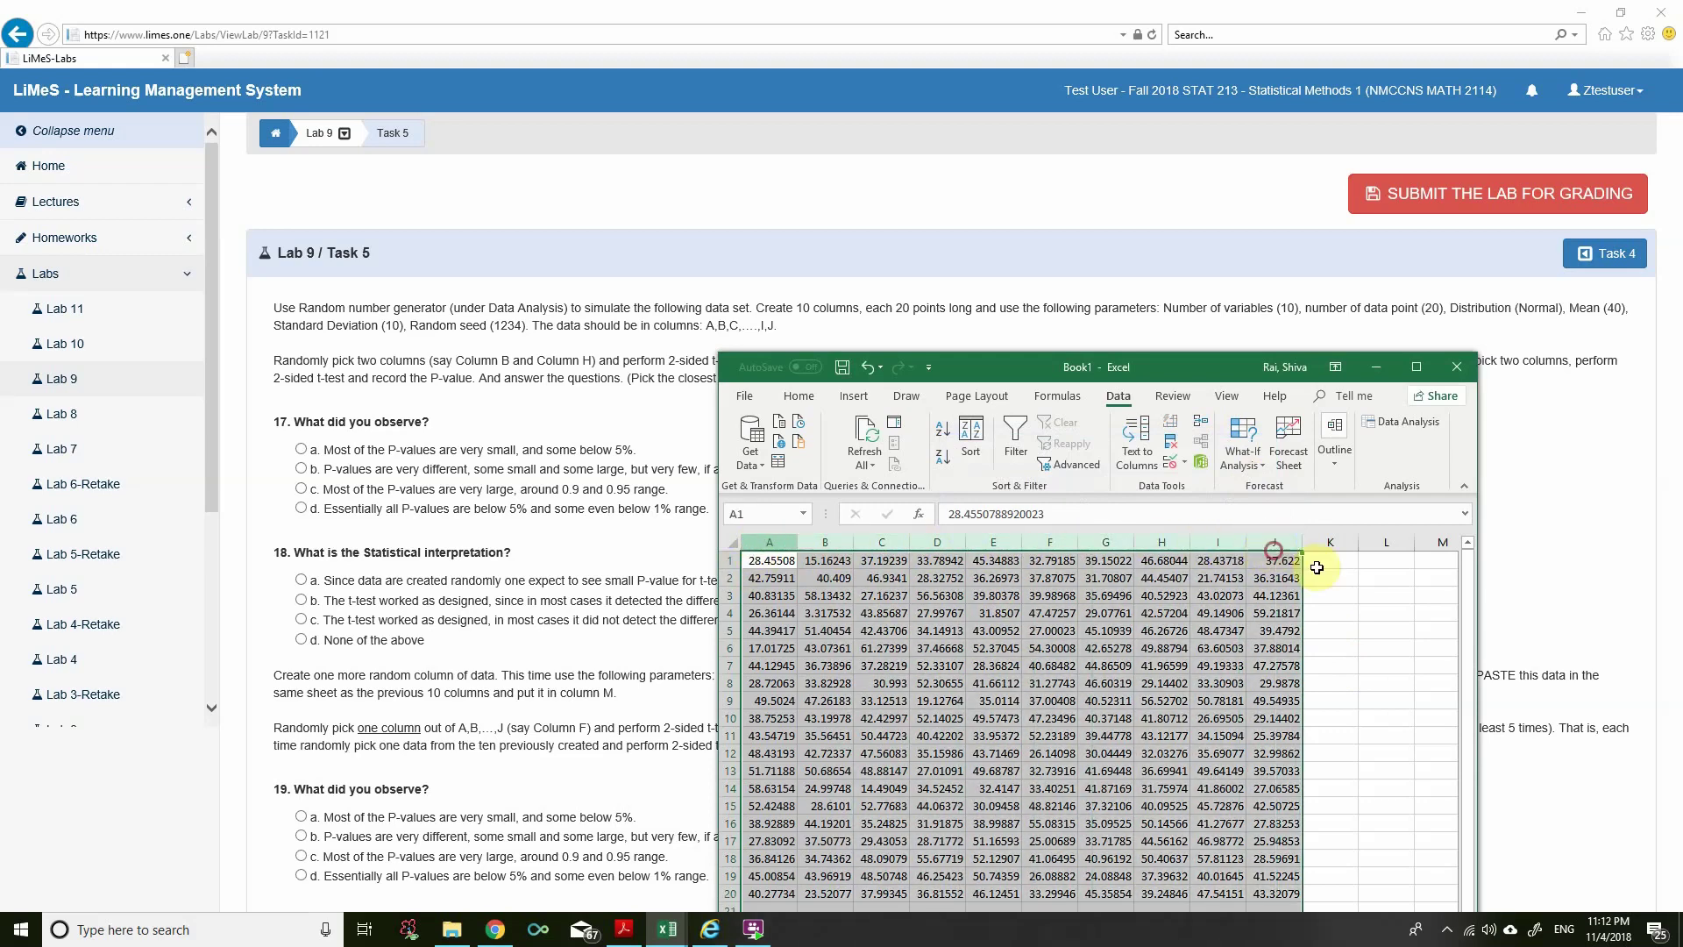
click(1356, 604)
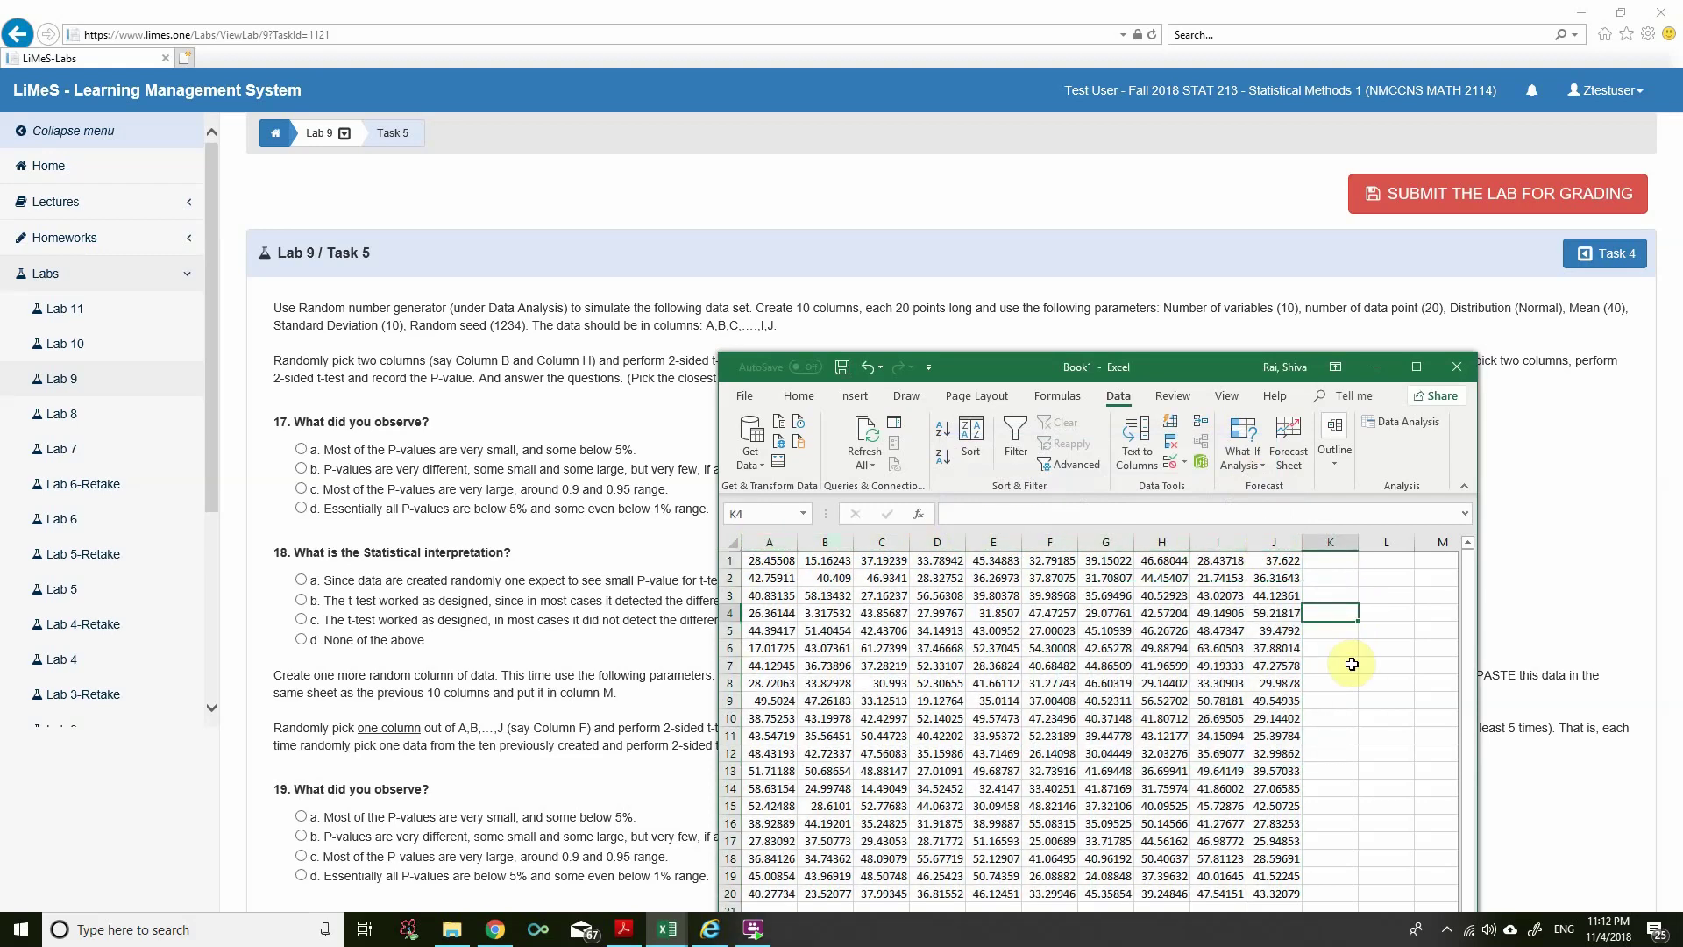
drag(1033, 372, 1008, 427)
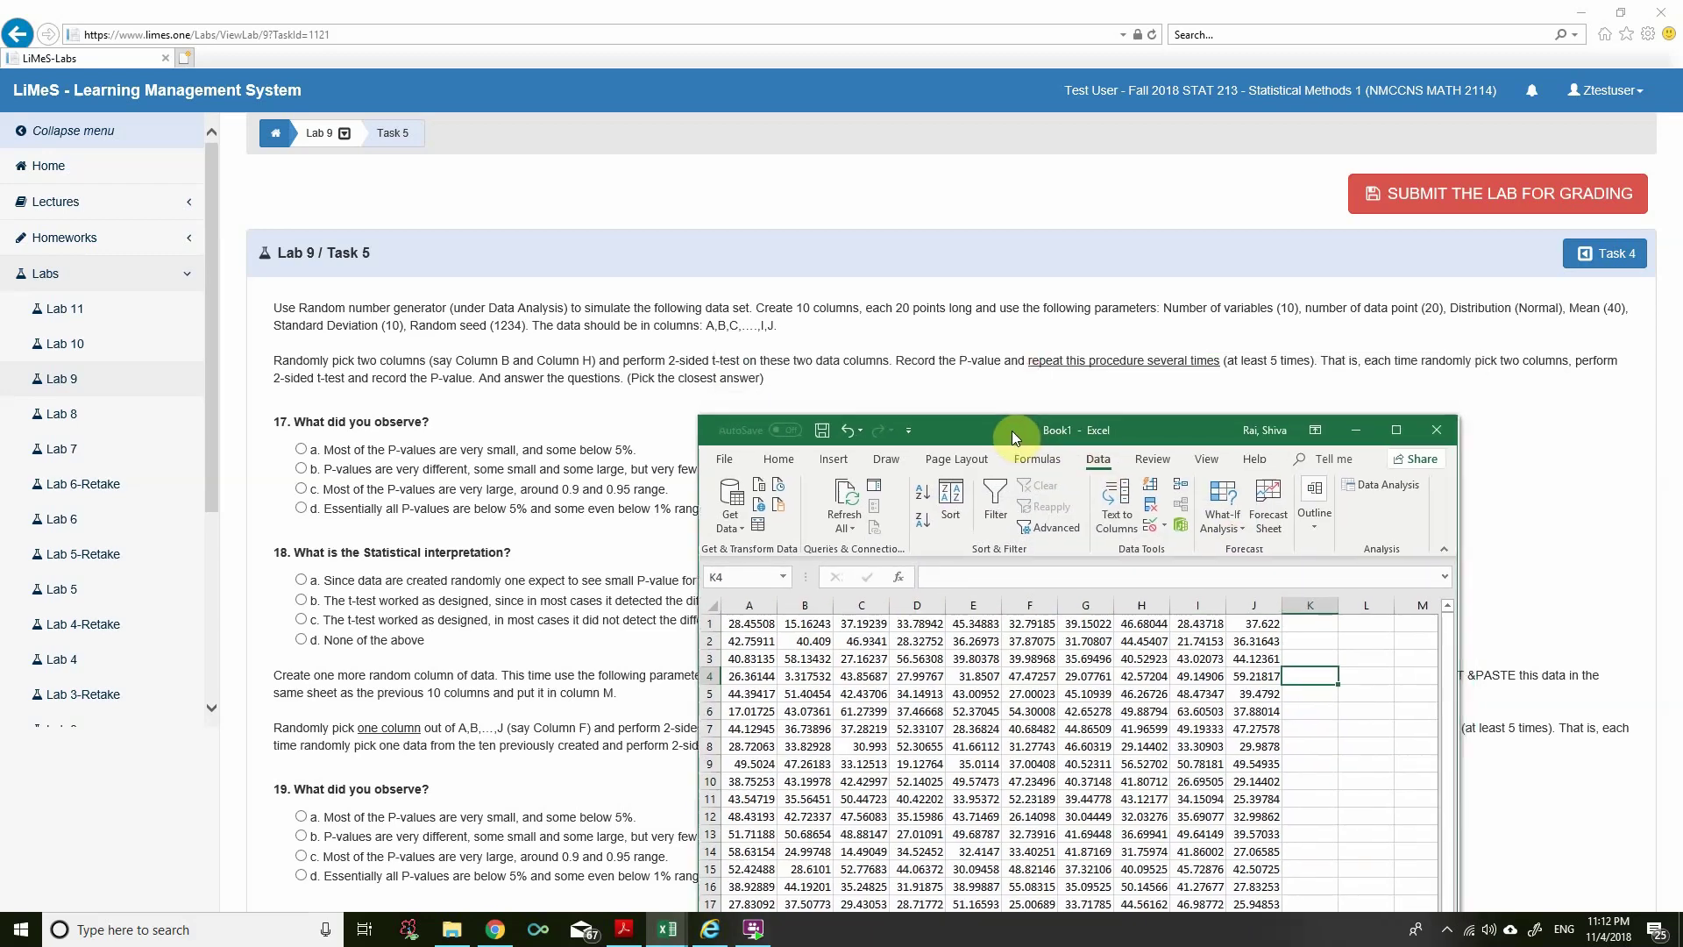
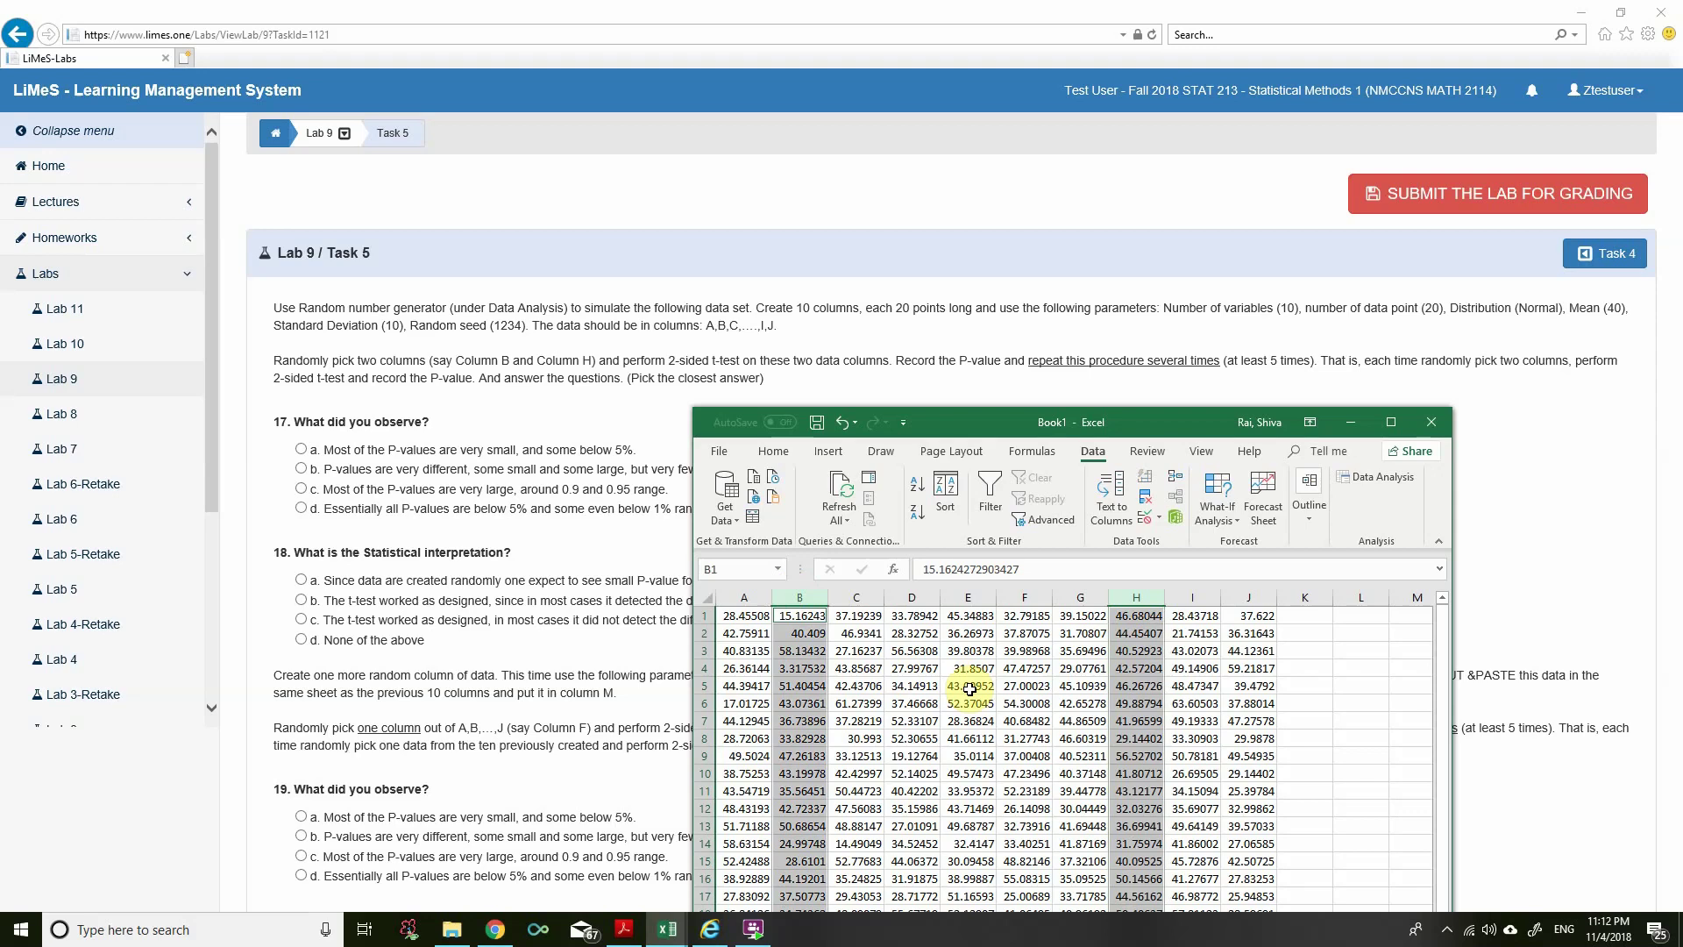
click(1360, 685)
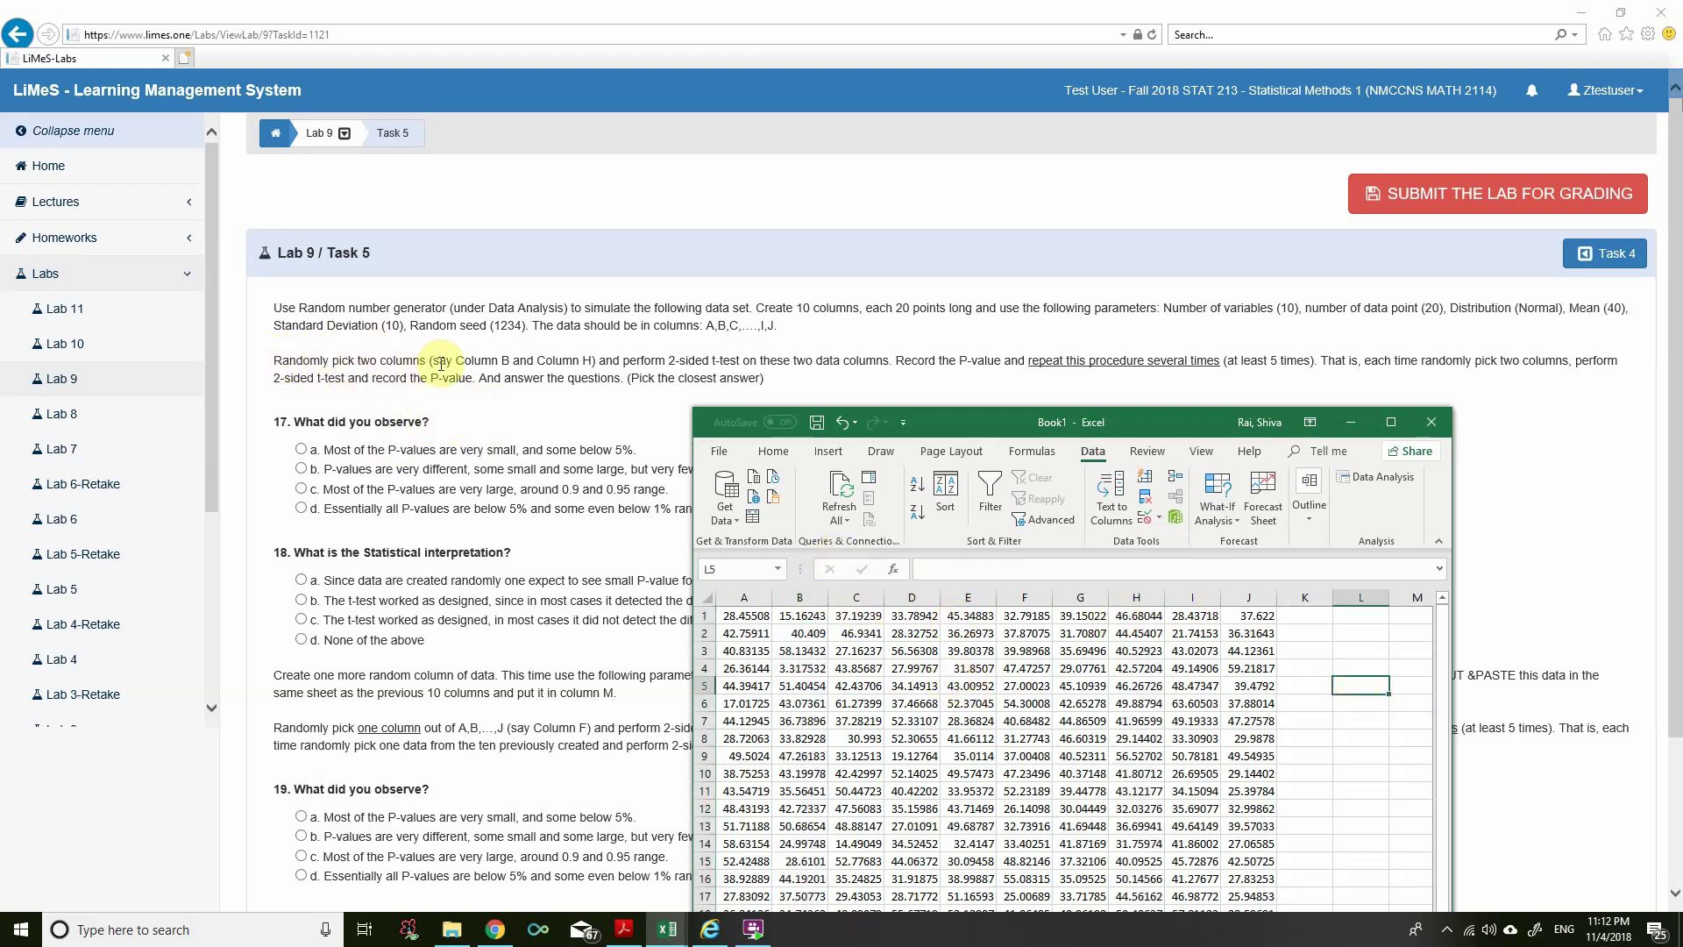
drag(599, 361, 918, 366)
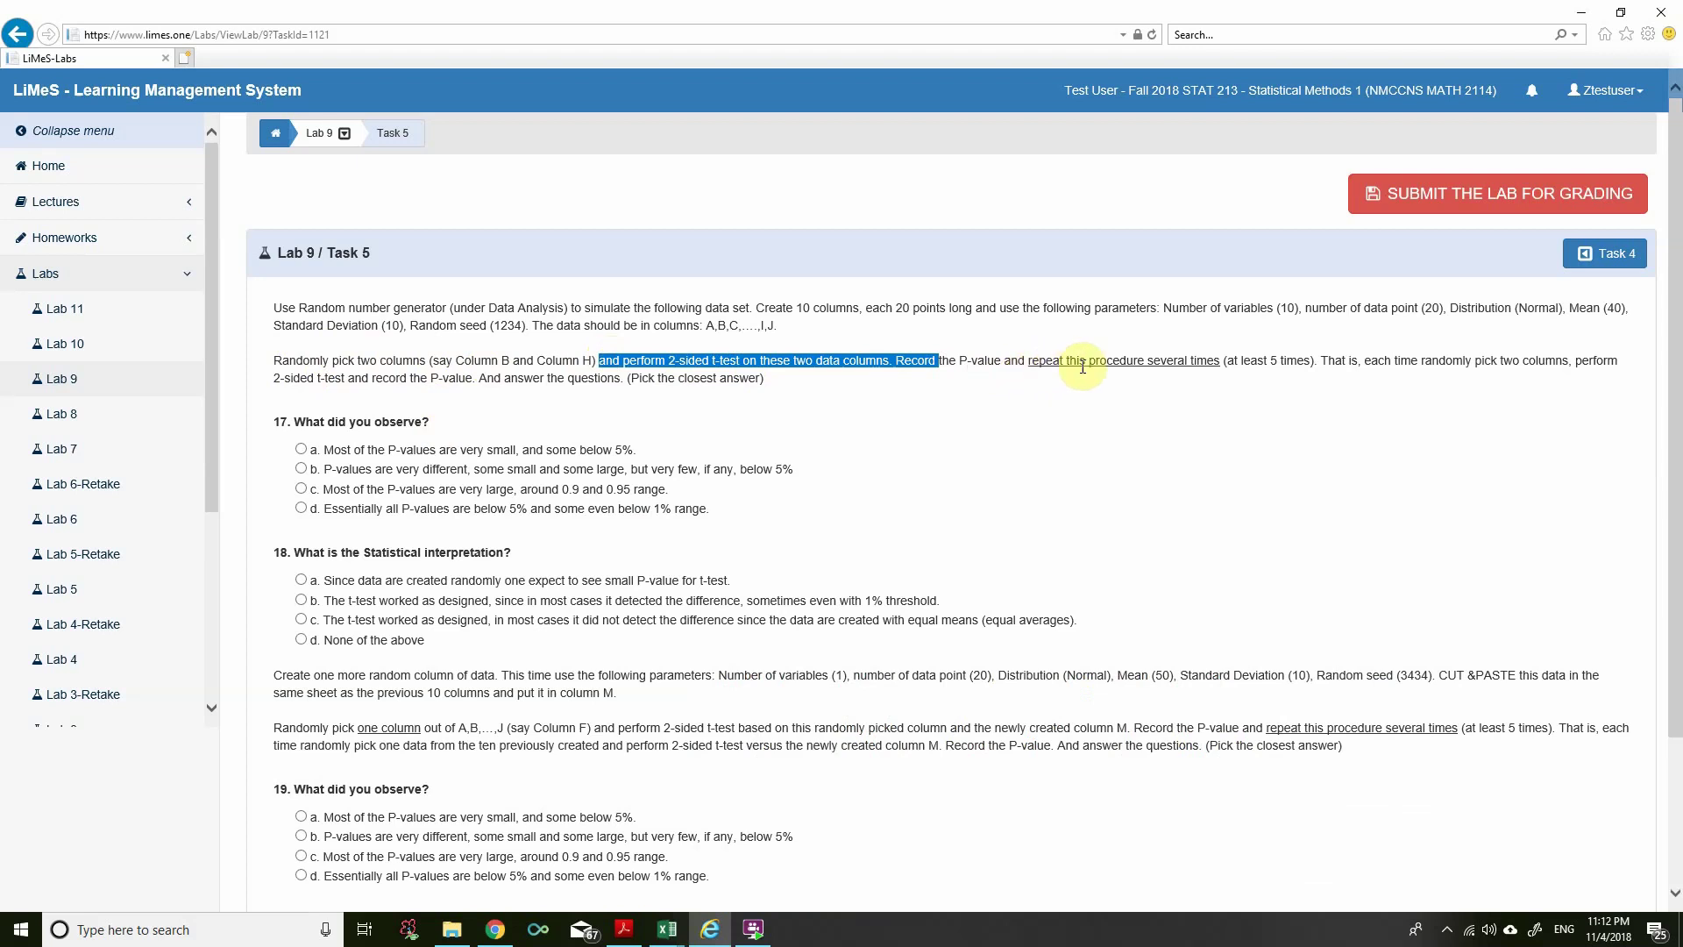
click(1179, 399)
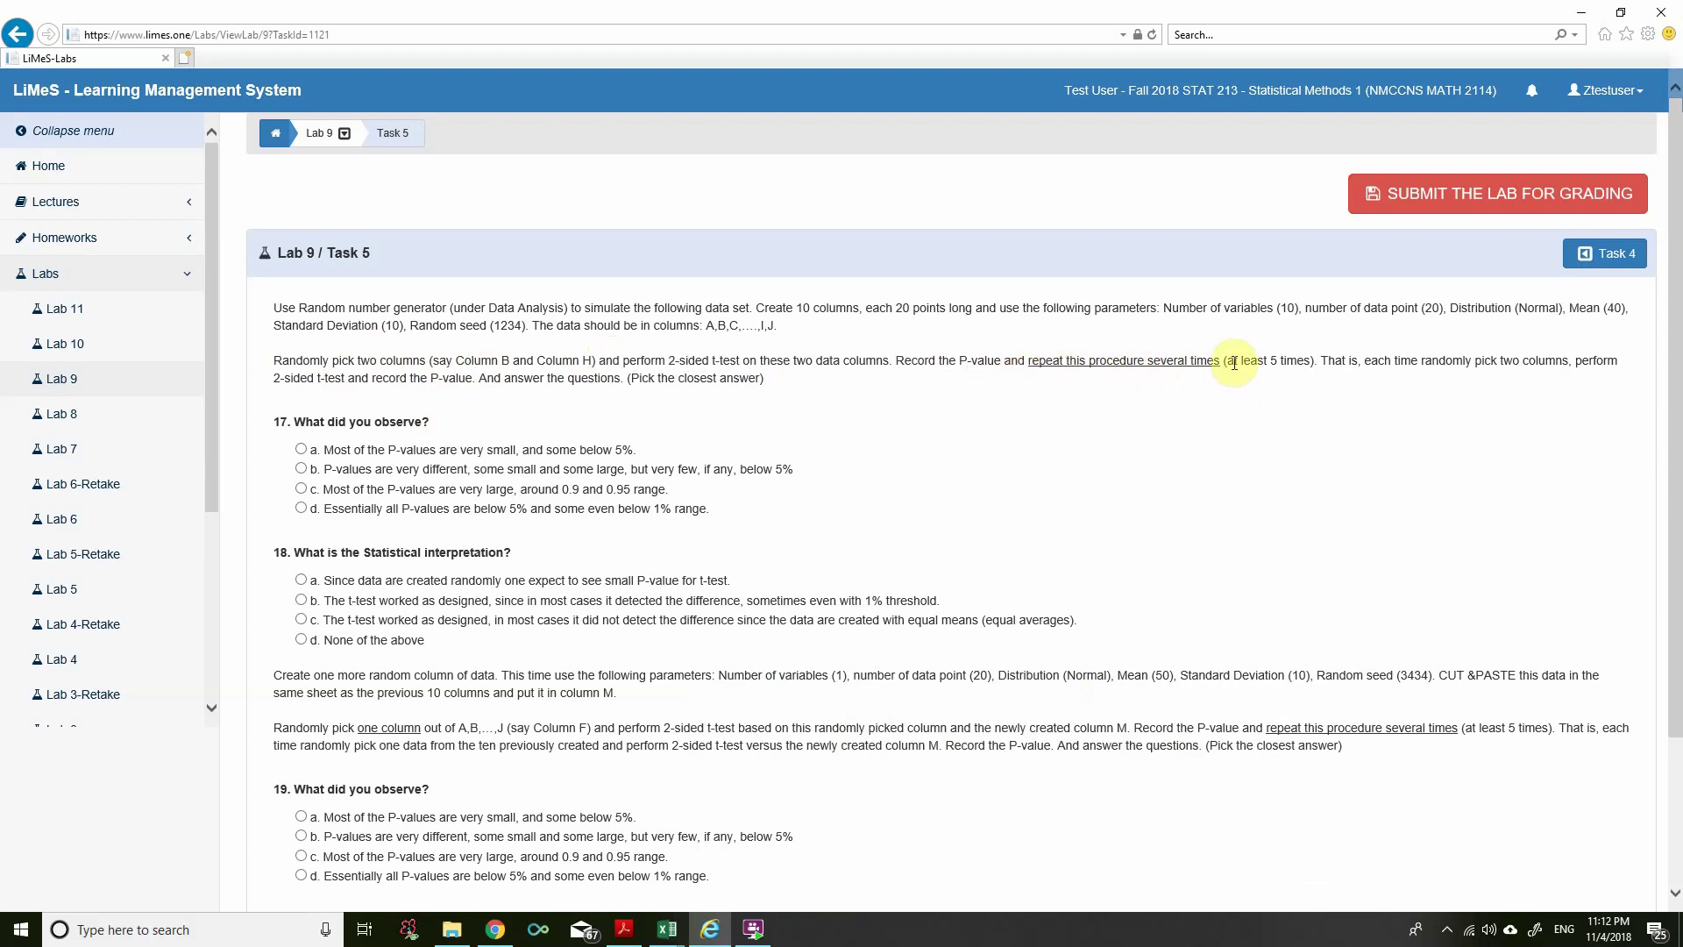
drag(1227, 361, 1313, 362)
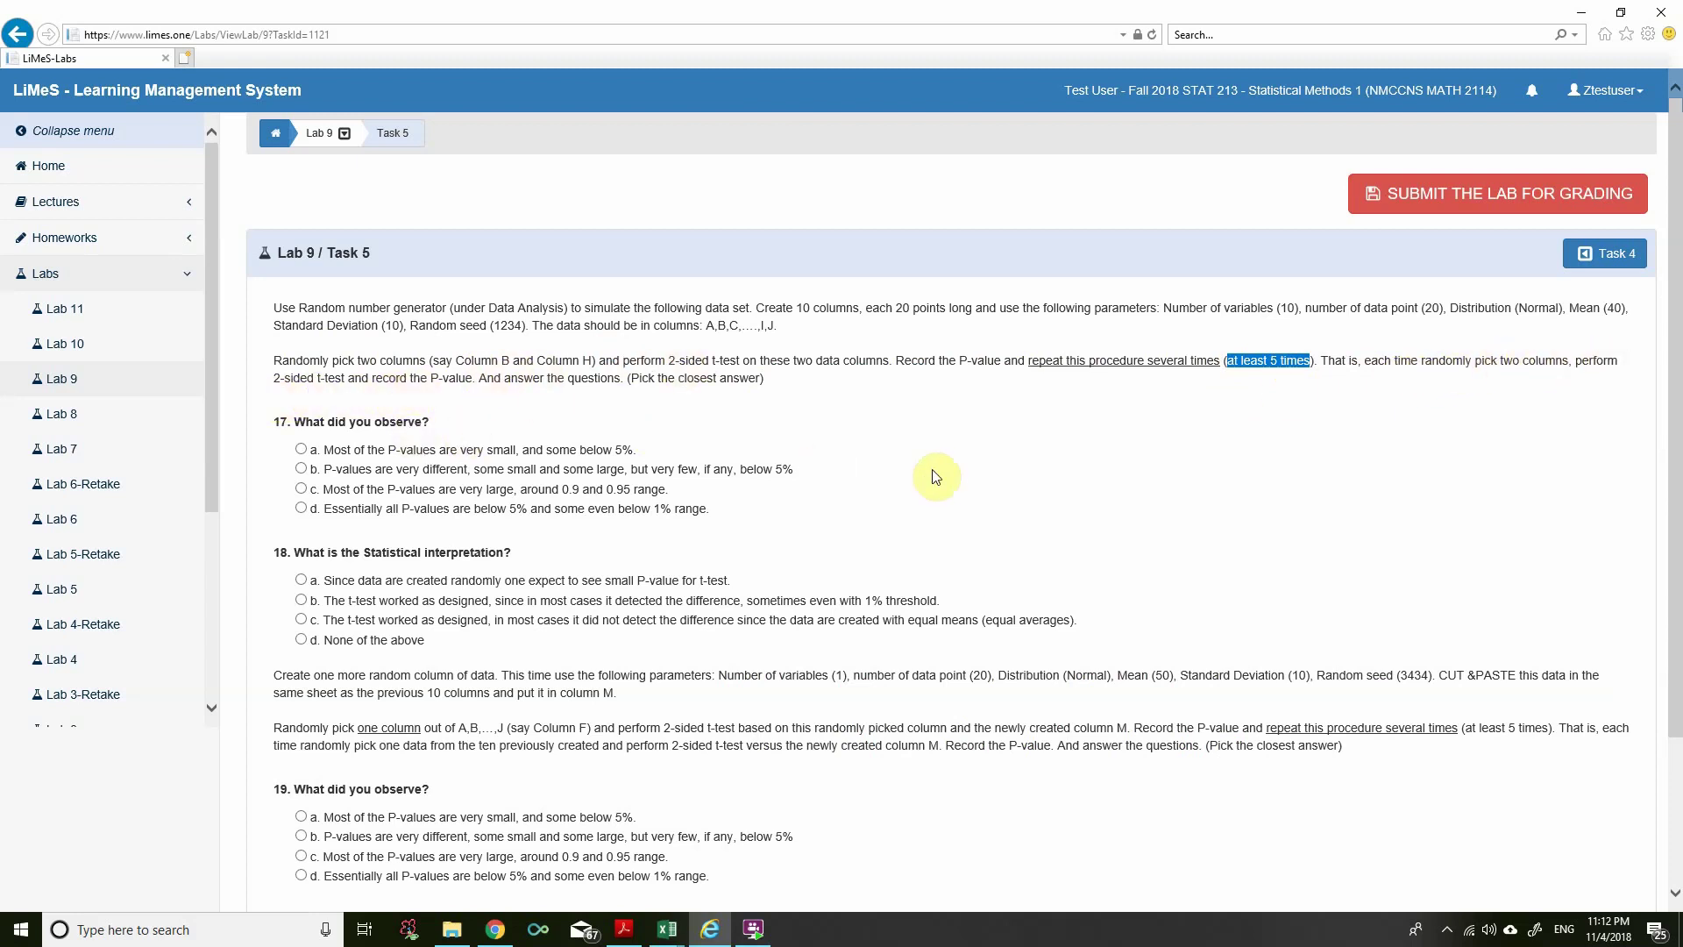
Step: In Excel, label cell L5 A&B and calculate the t-test of A1:A20 against B1:B20 in M5, with 2 tails and type 3
click(668, 929)
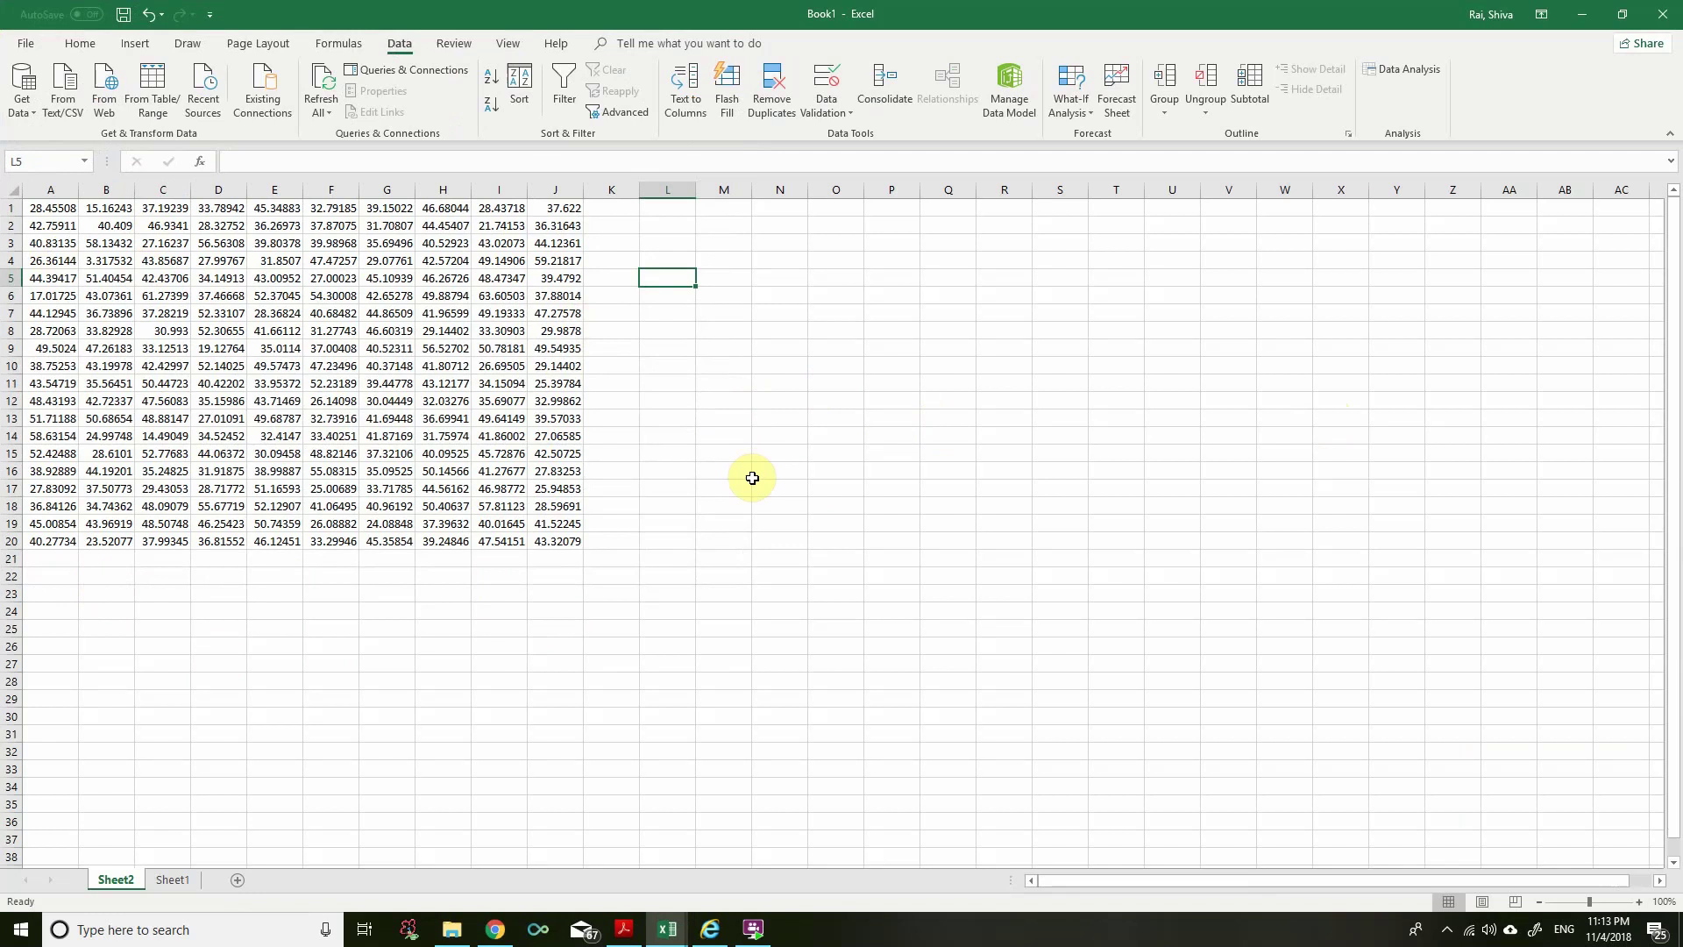
text(A&B)
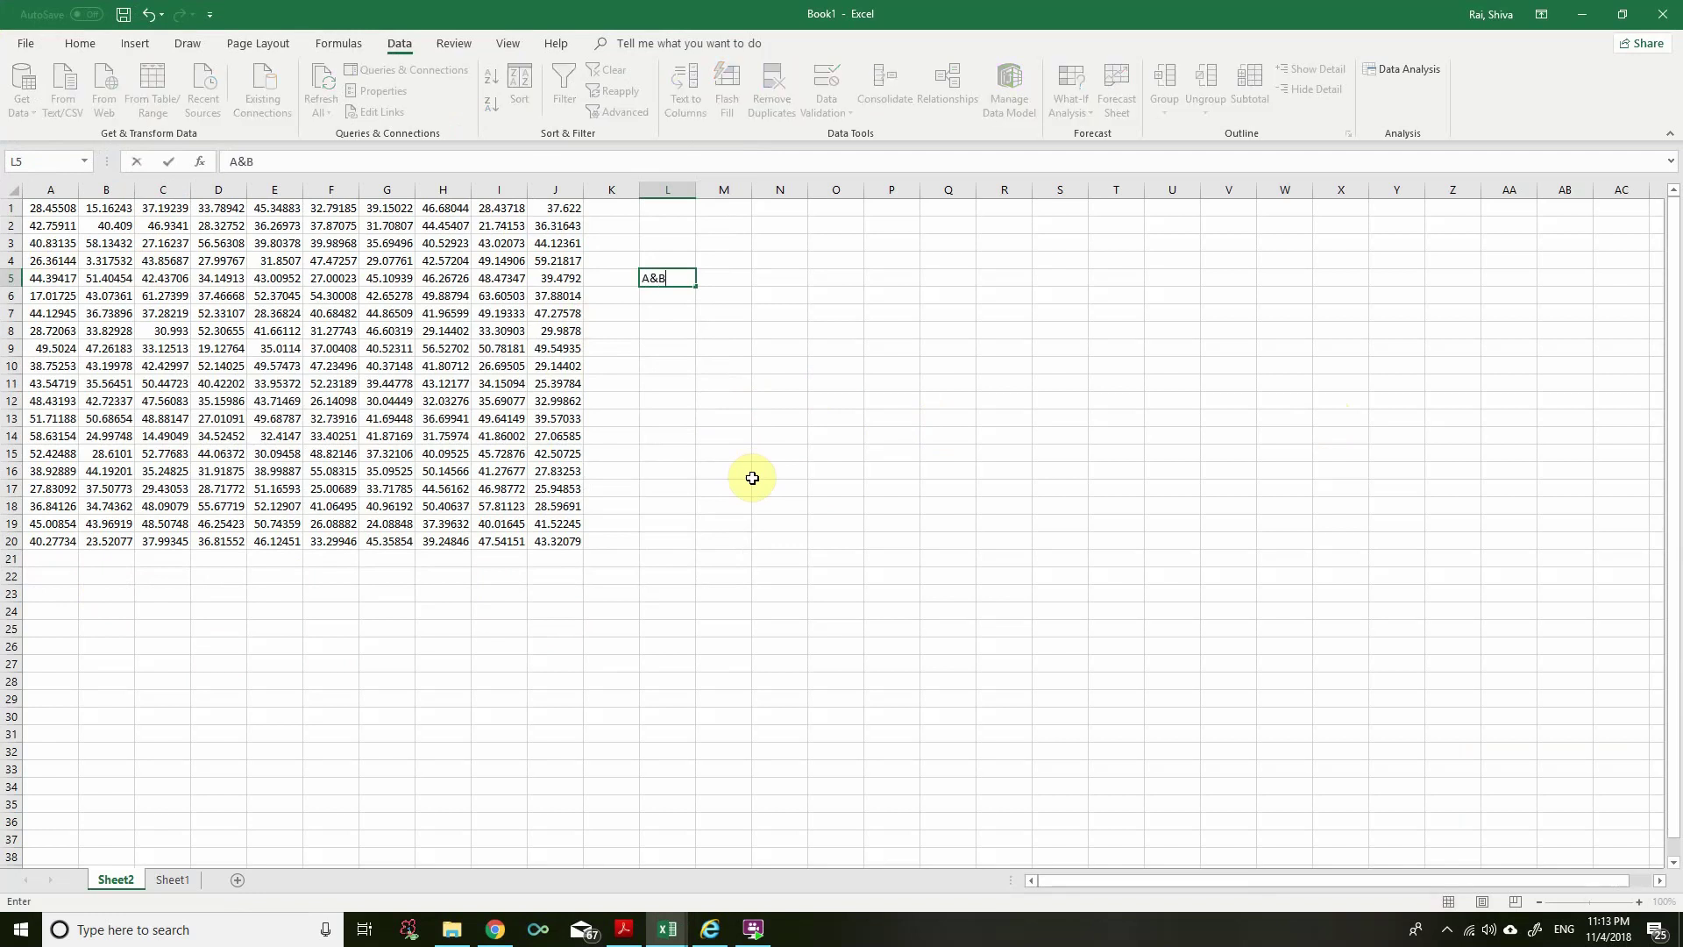
key(Tab)
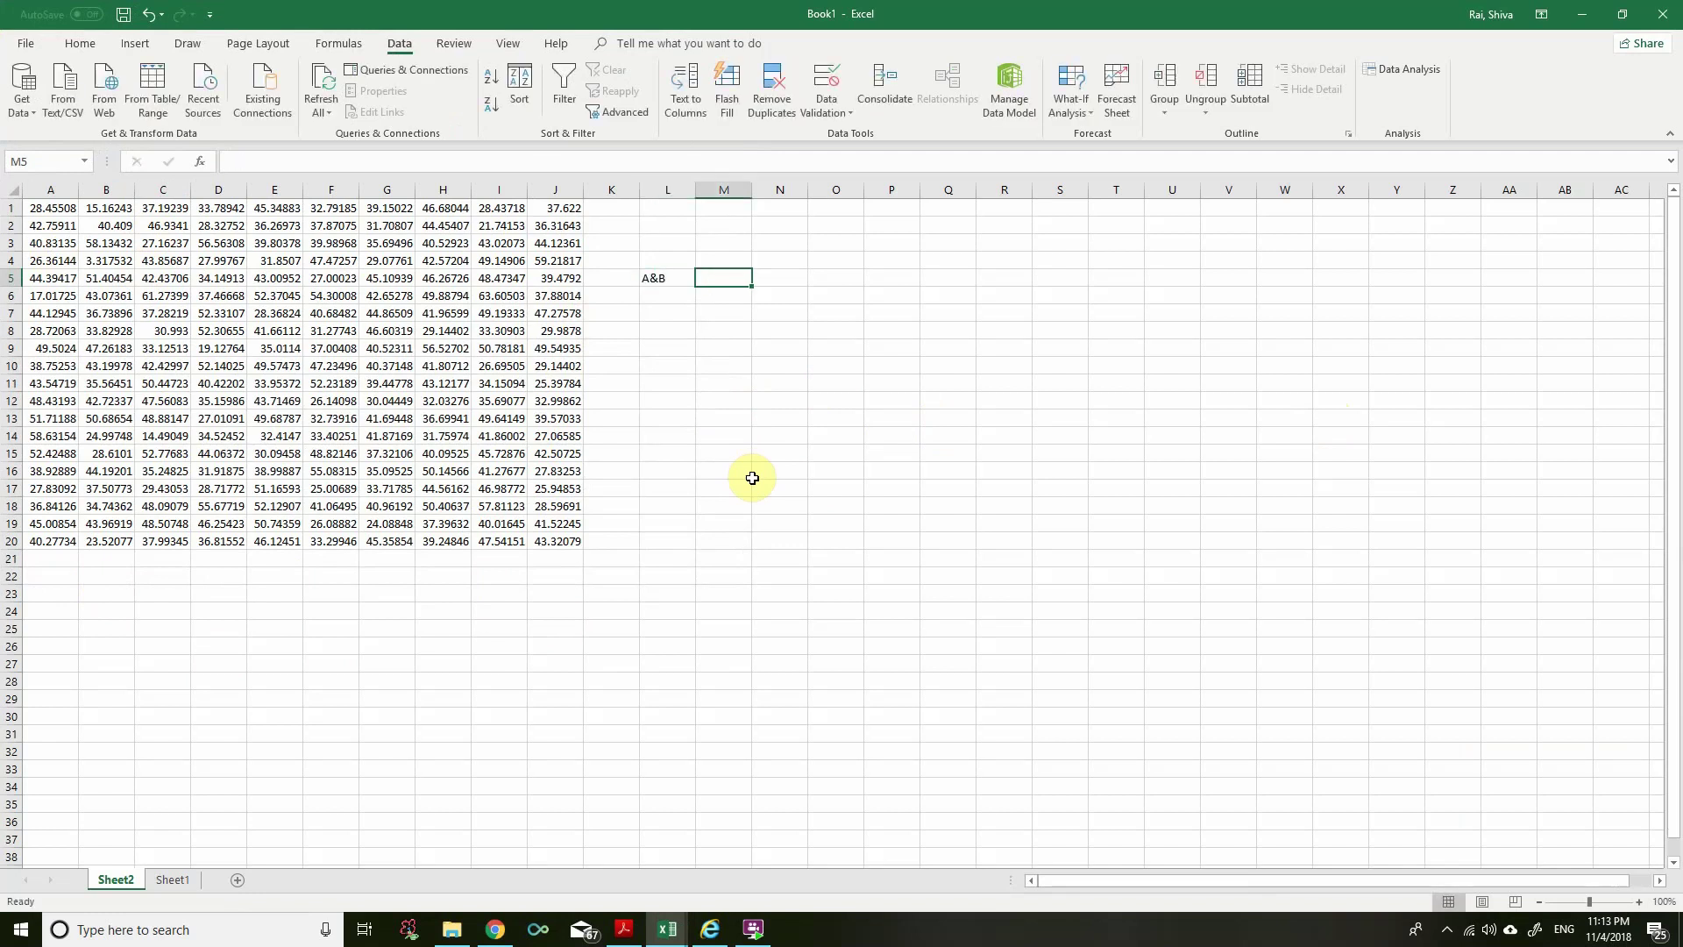
text(=ttest)
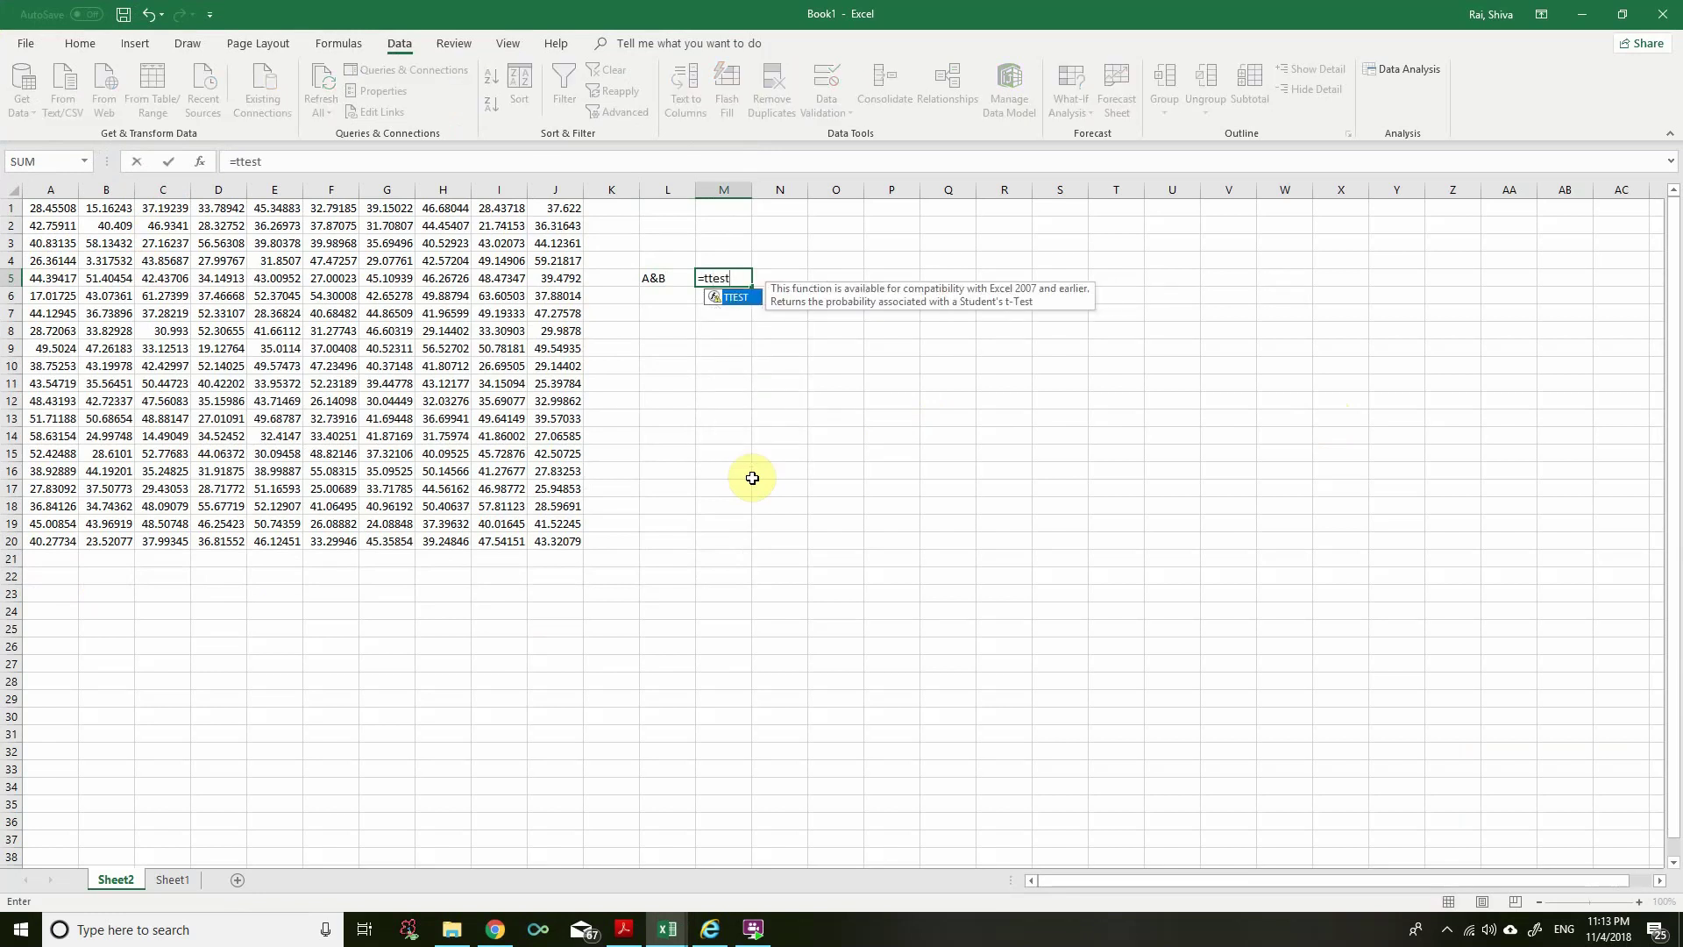
text(()
drag(53, 208, 63, 538)
text(,)
drag(106, 207, 116, 548)
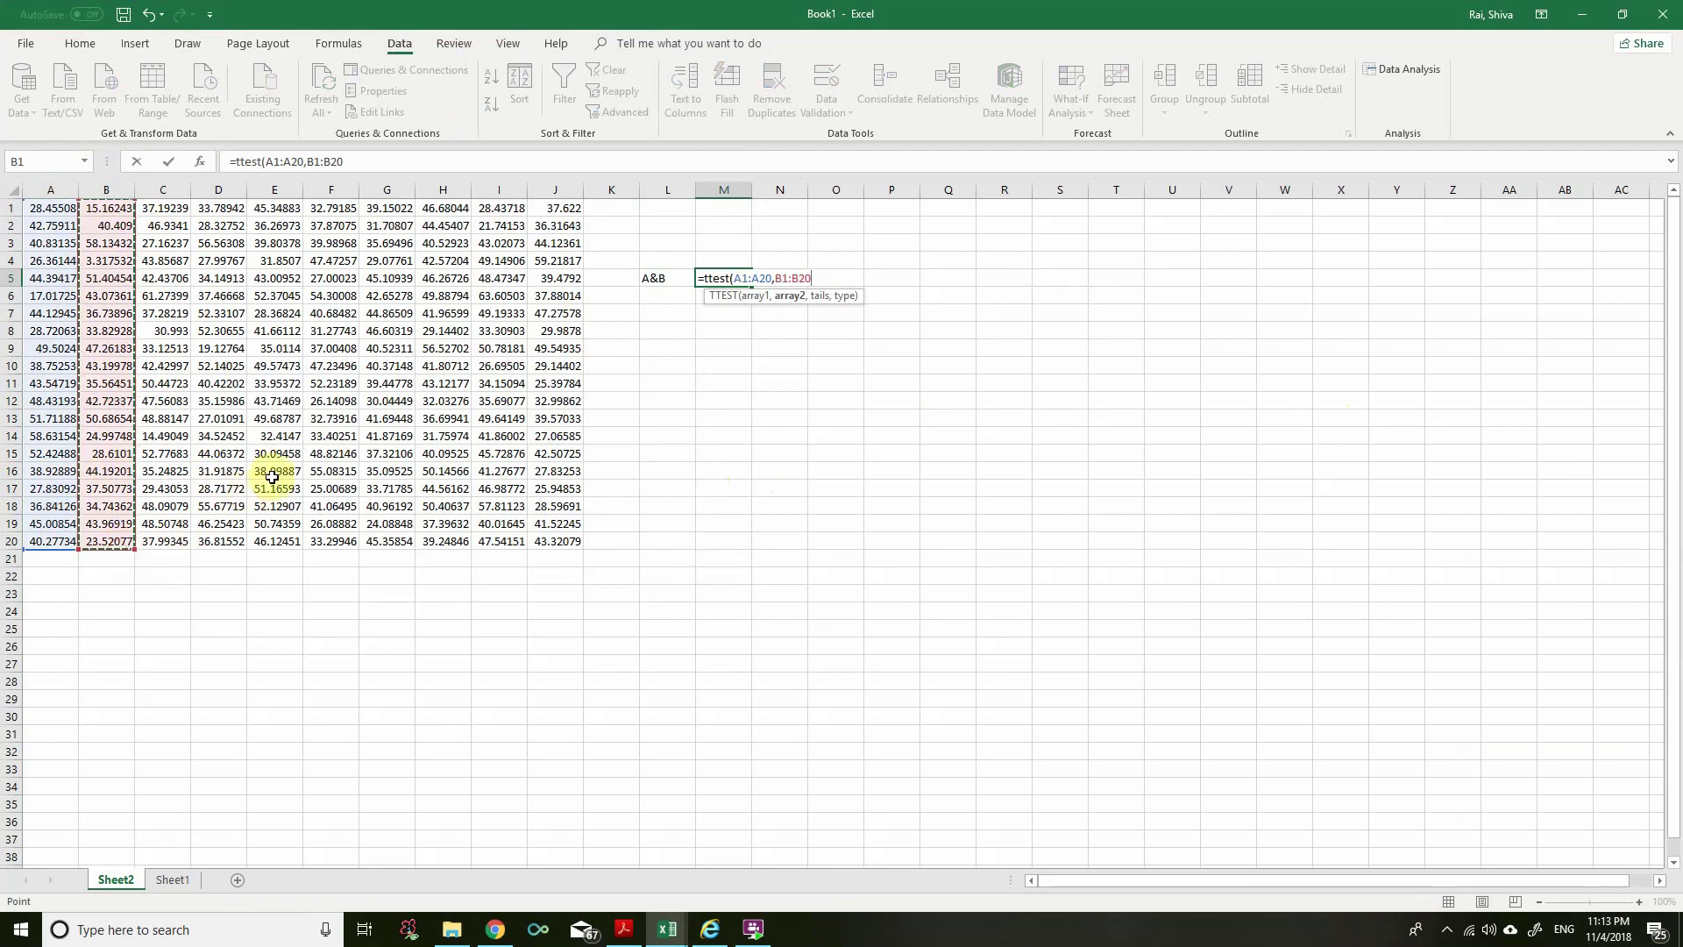
text(,2,3))
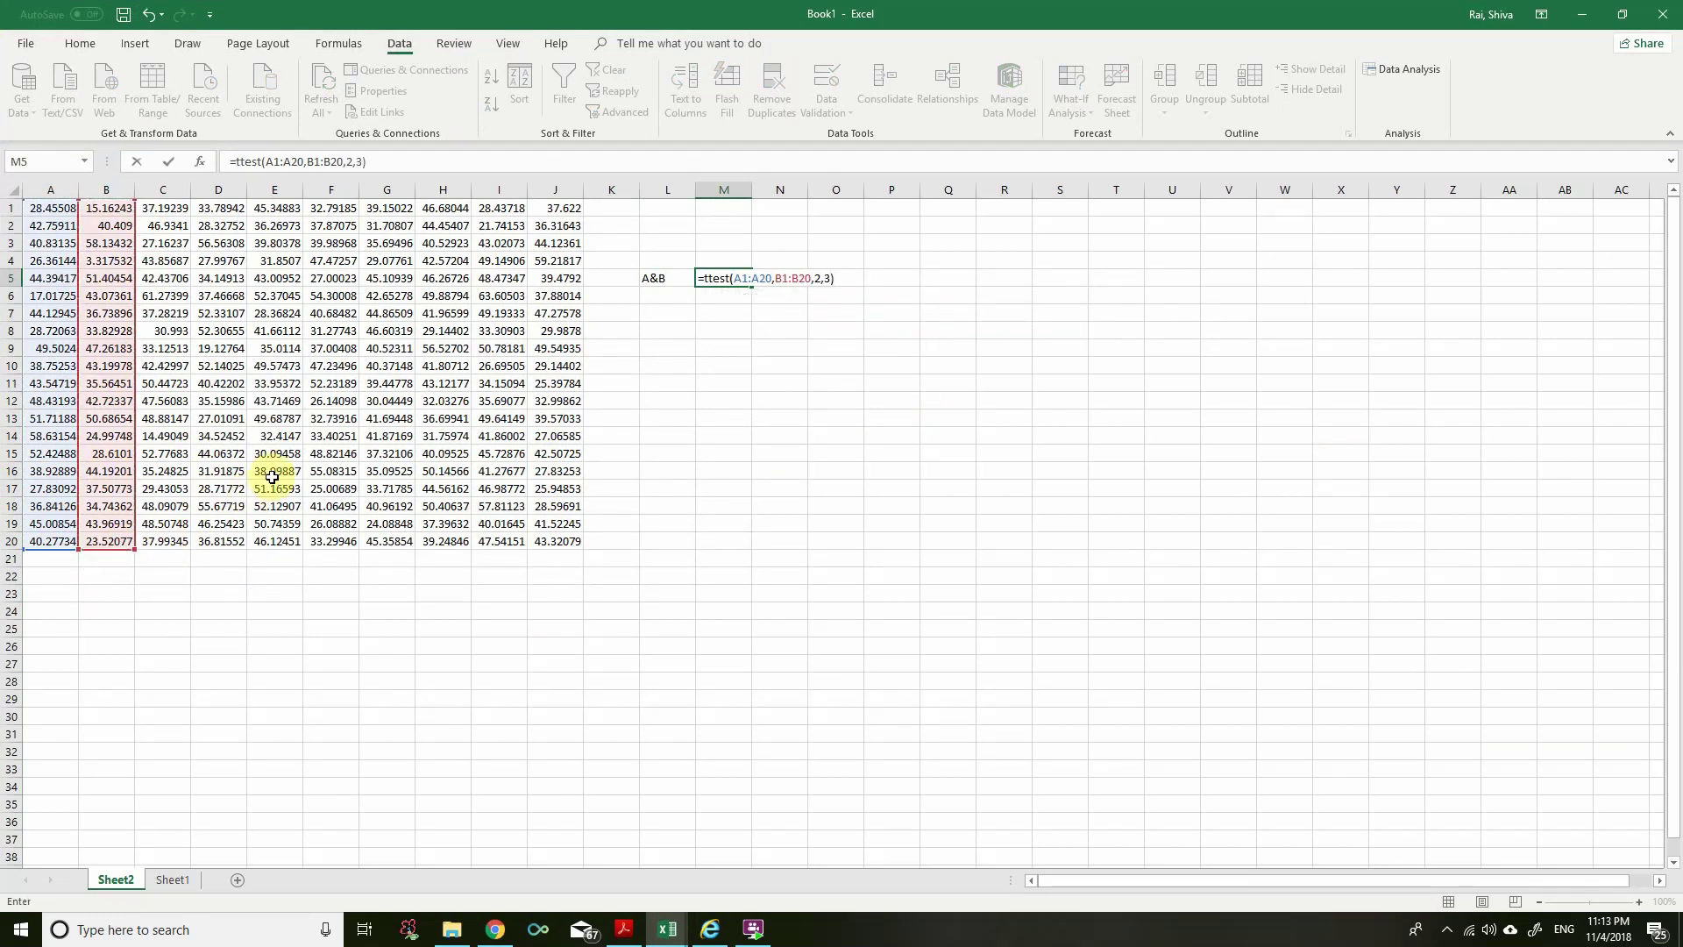
key(Return)
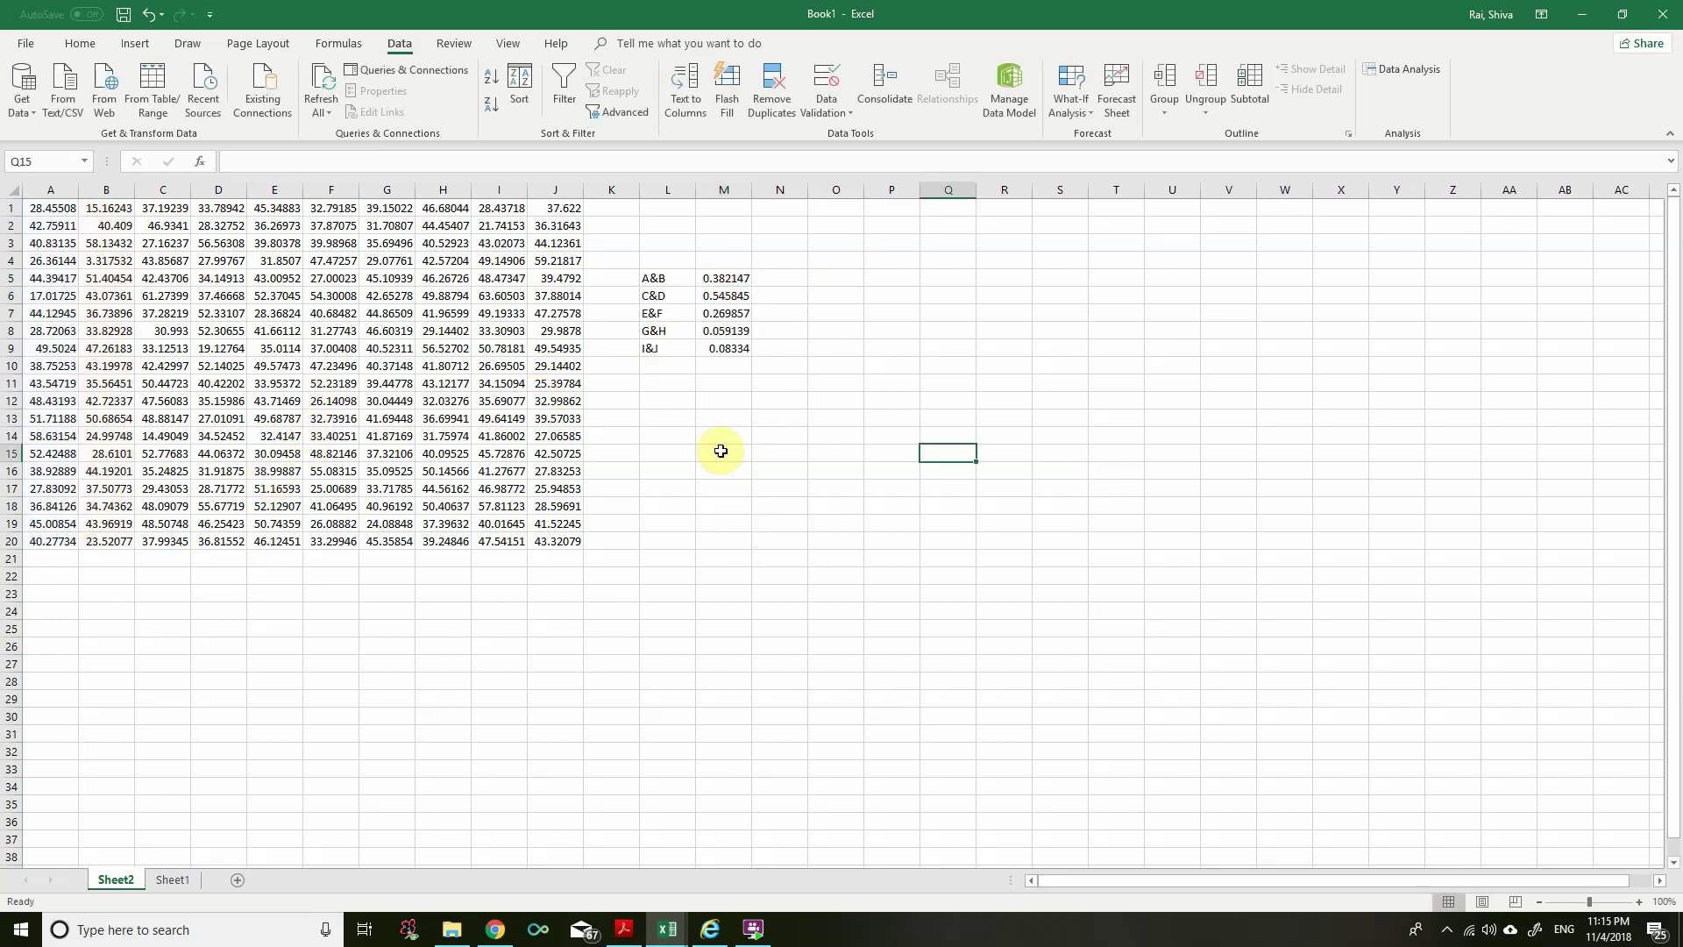
Step: Review the t-test formulas and P-values in M5:M9 for the column pairs A&B, C&D, E&F, G&H and I&J
click(715, 286)
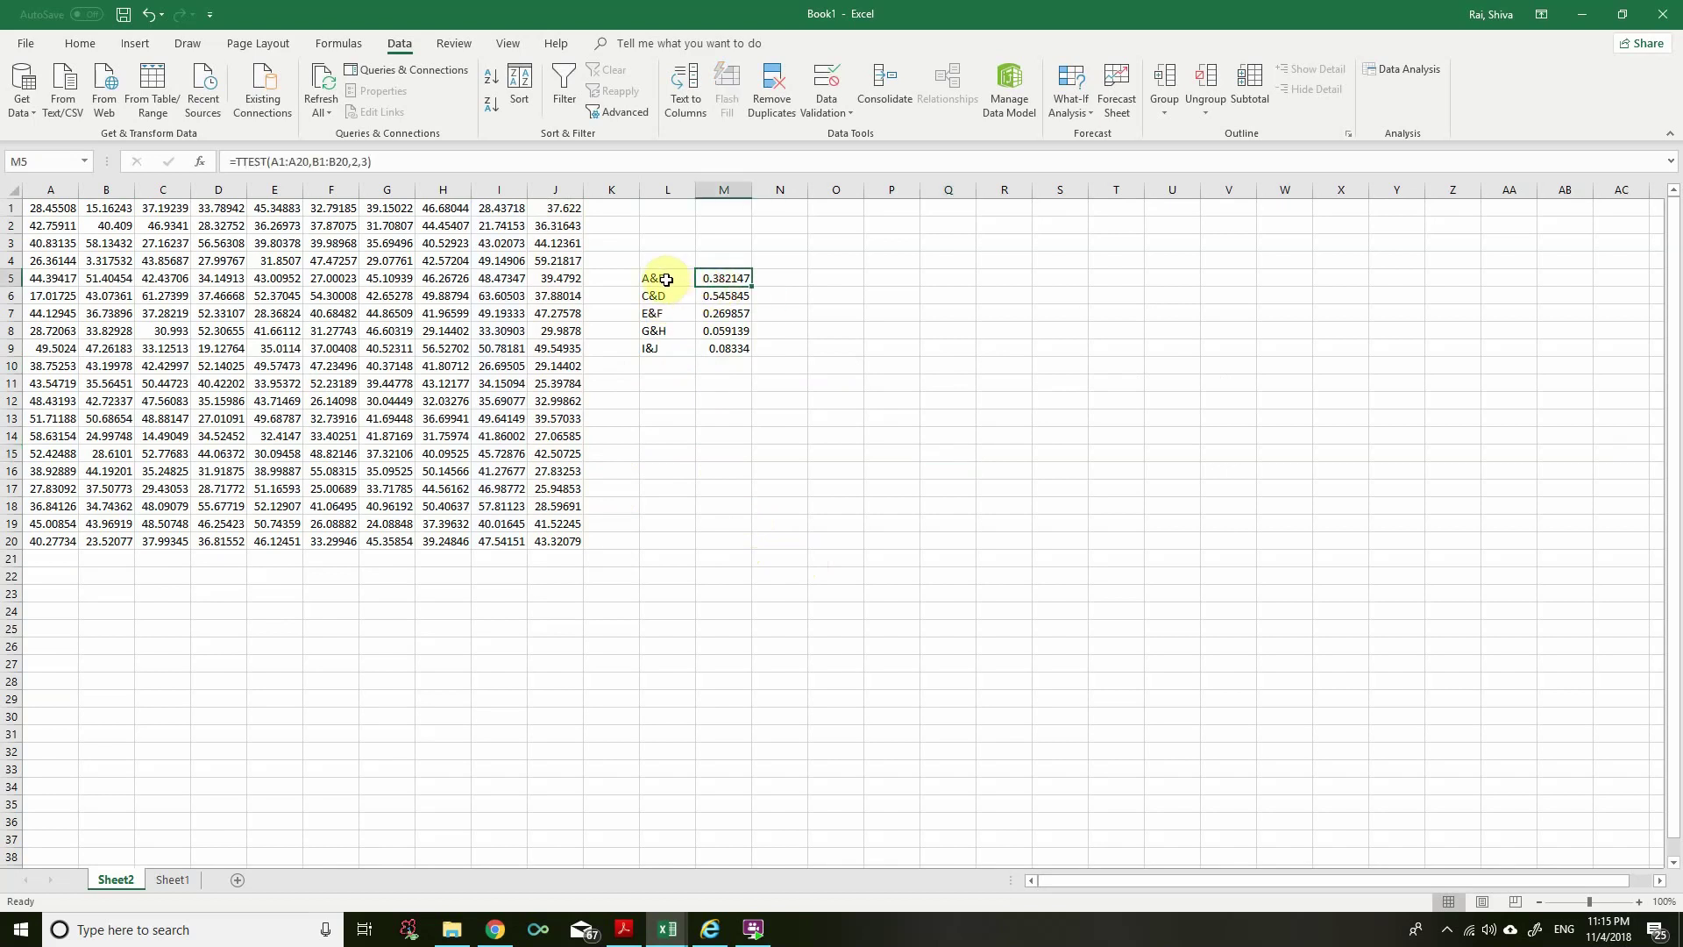
click(723, 298)
click(724, 313)
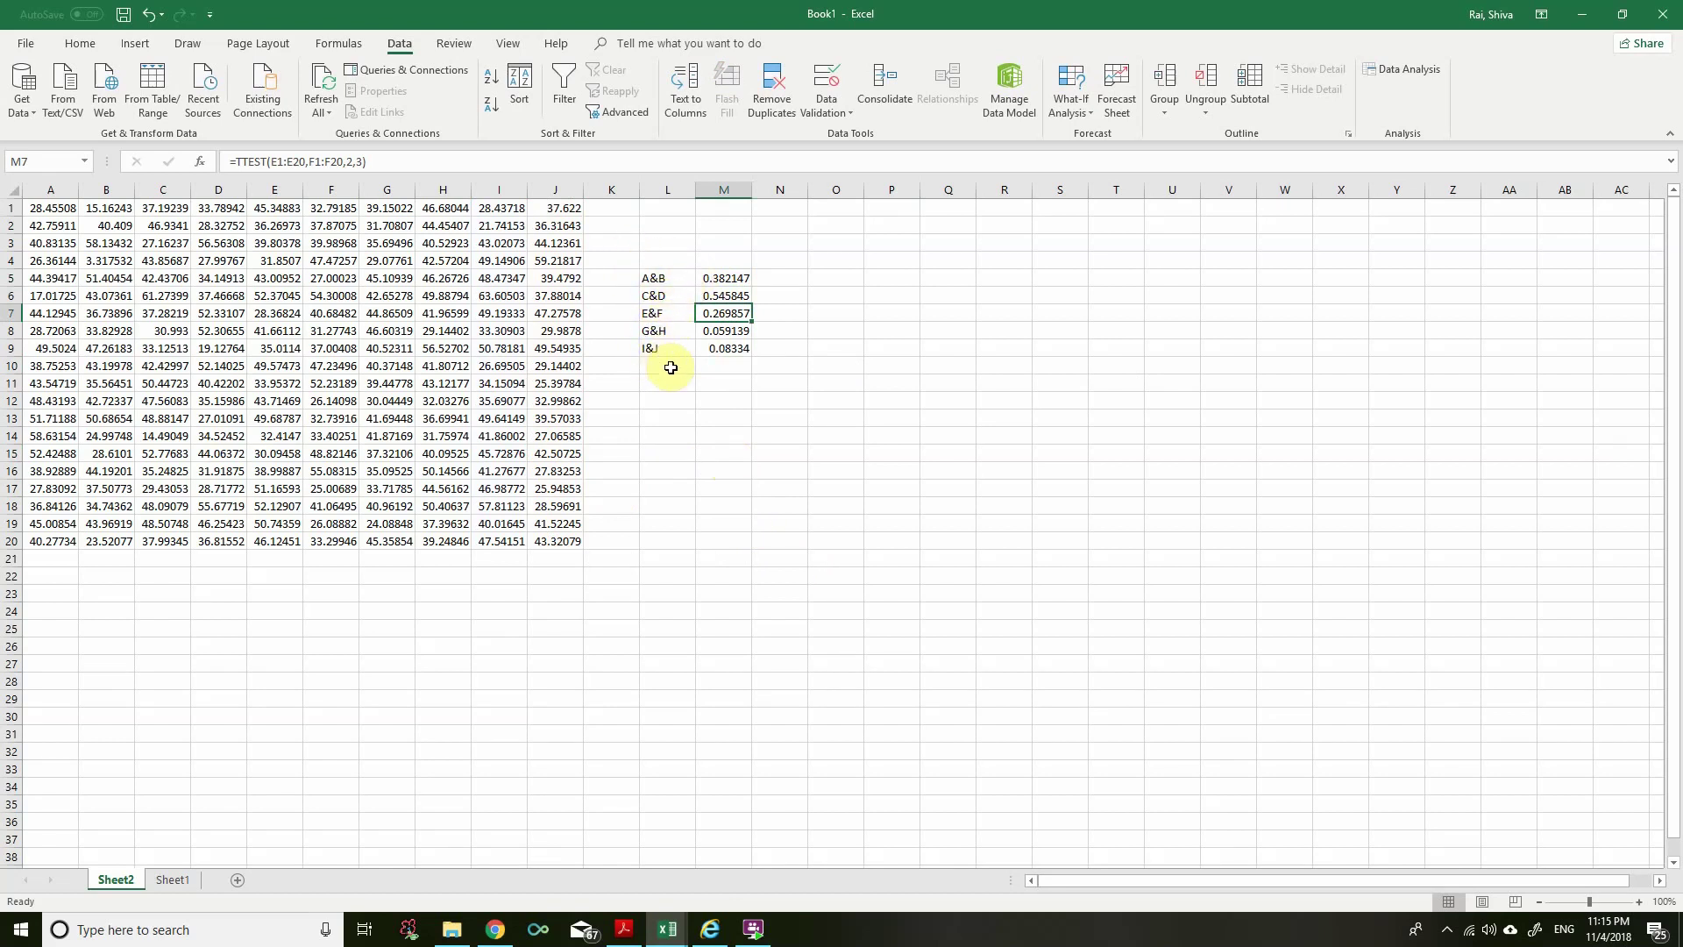
drag(714, 284, 725, 348)
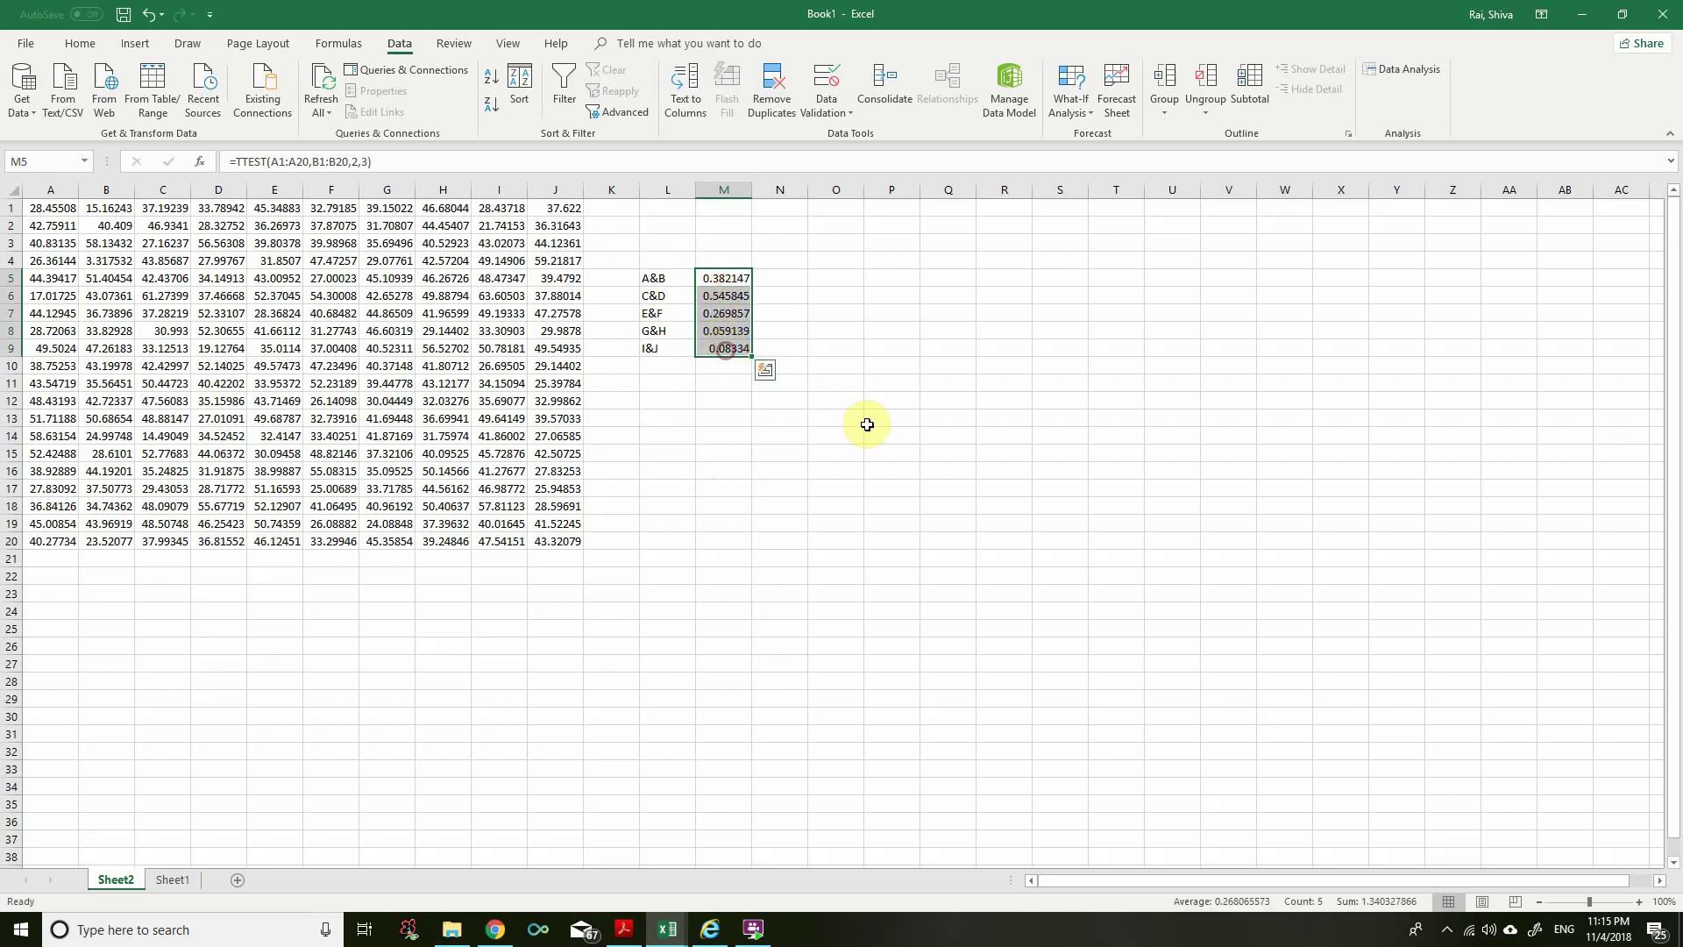
click(717, 433)
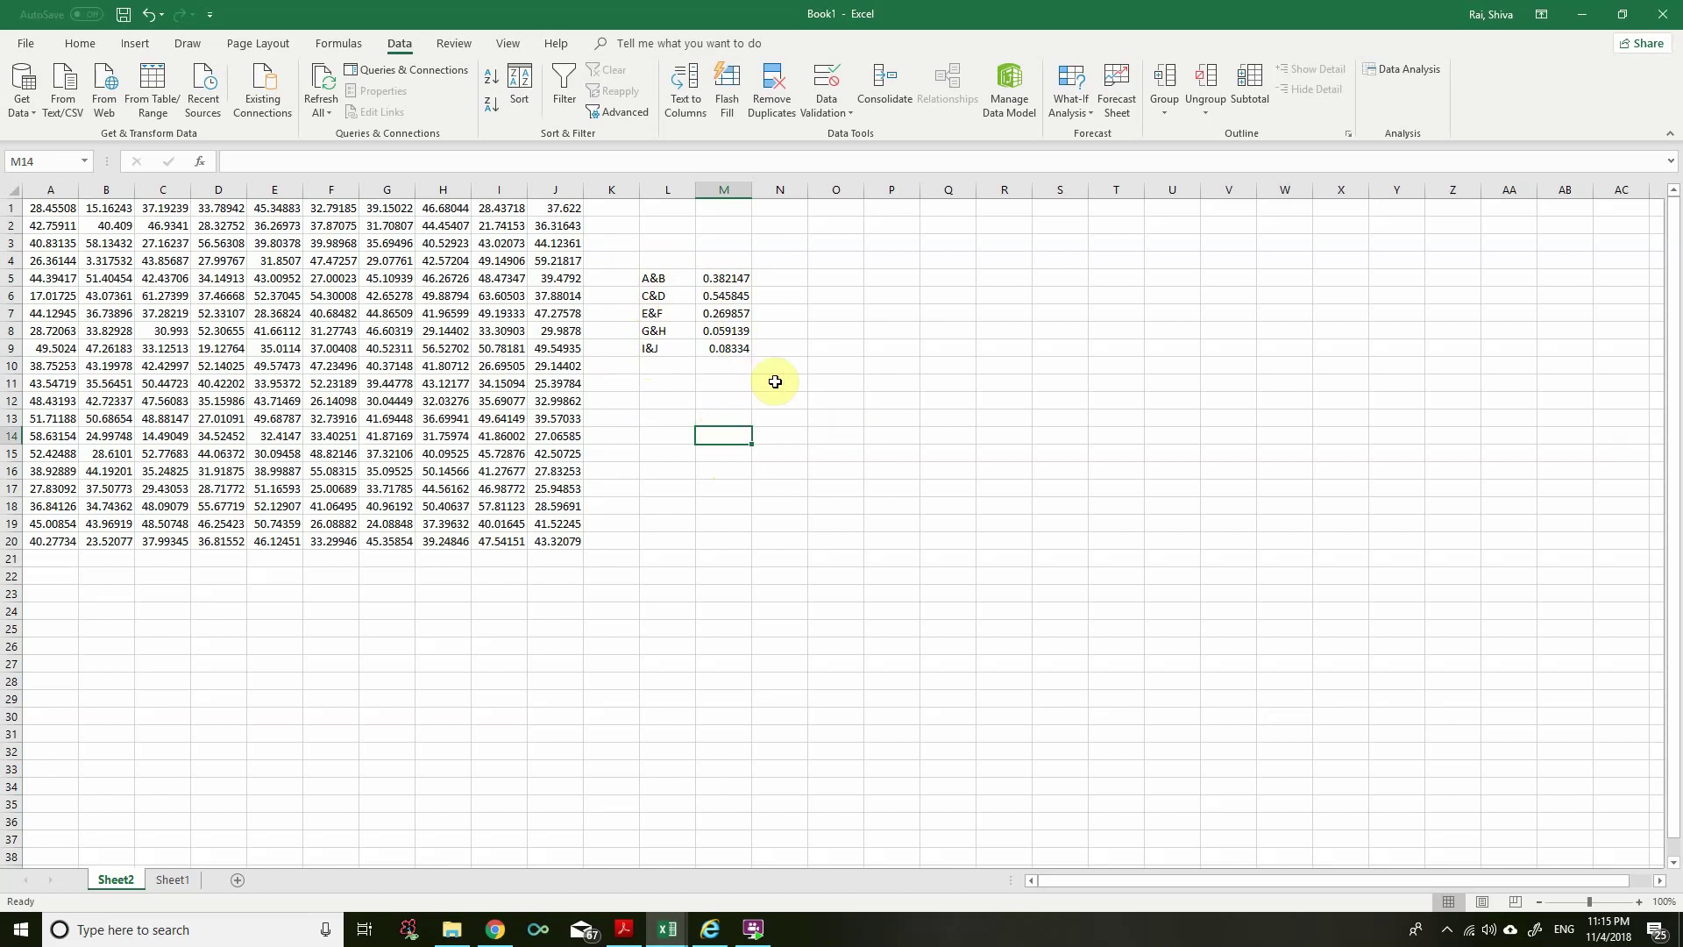
click(741, 333)
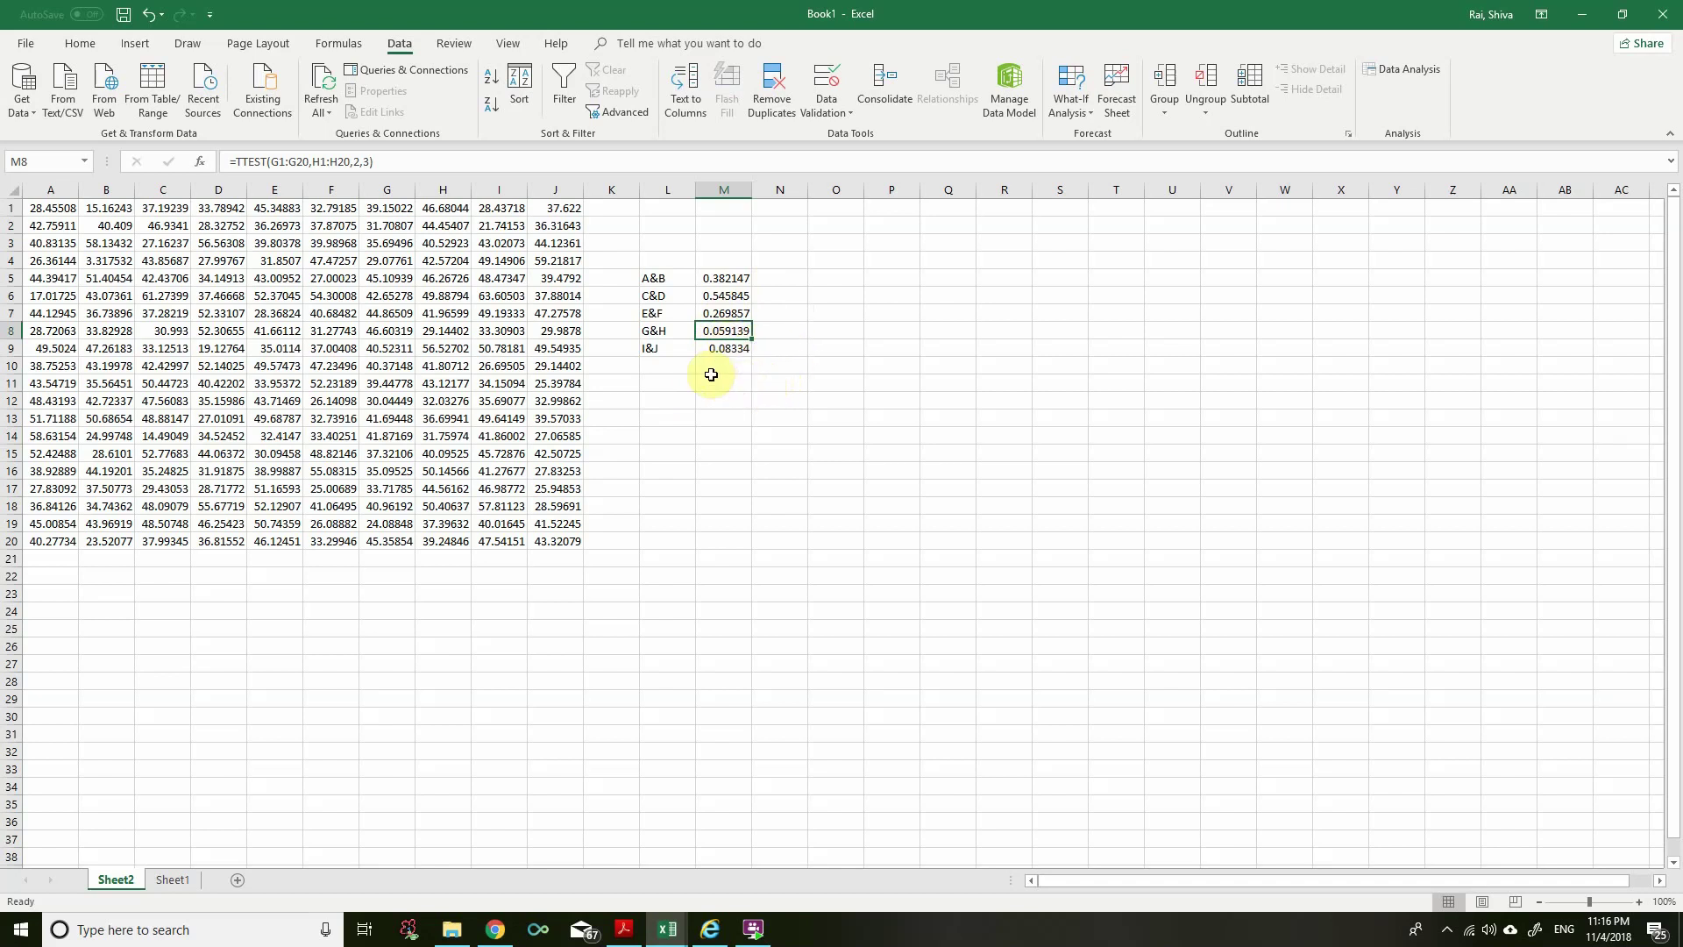
click(736, 349)
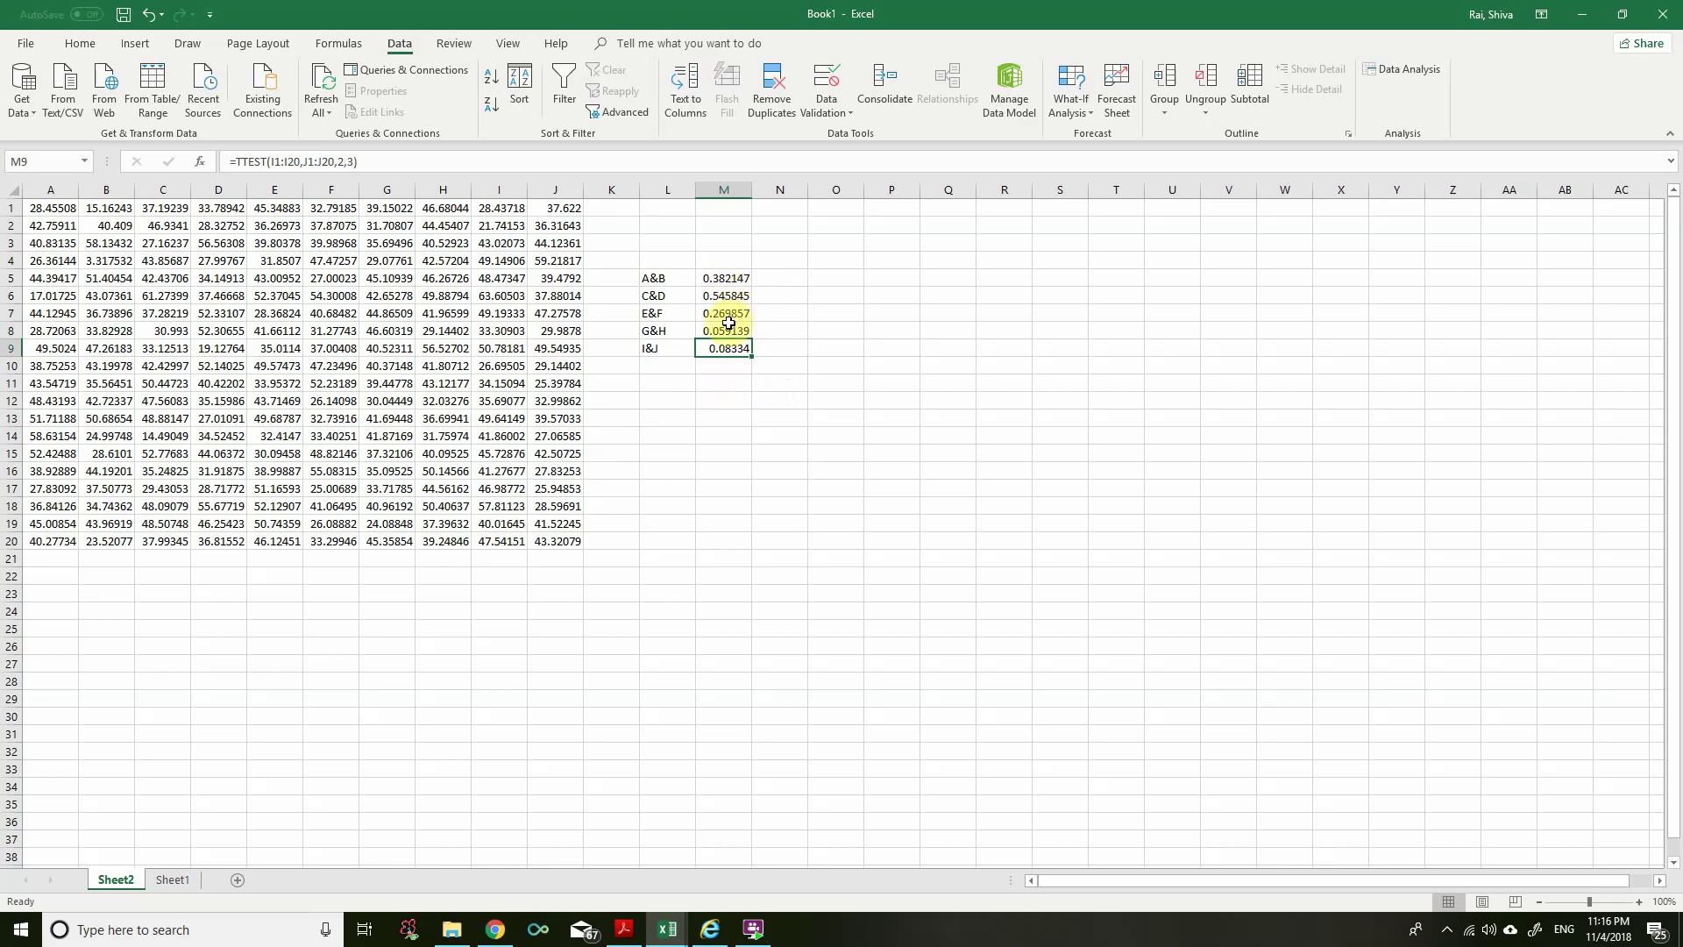
Step: In the LiMeS lab page, compare question 17's options with the P-values in Excel and select answer b
click(710, 929)
drag(292, 421, 421, 422)
drag(326, 451, 634, 451)
drag(323, 471, 964, 472)
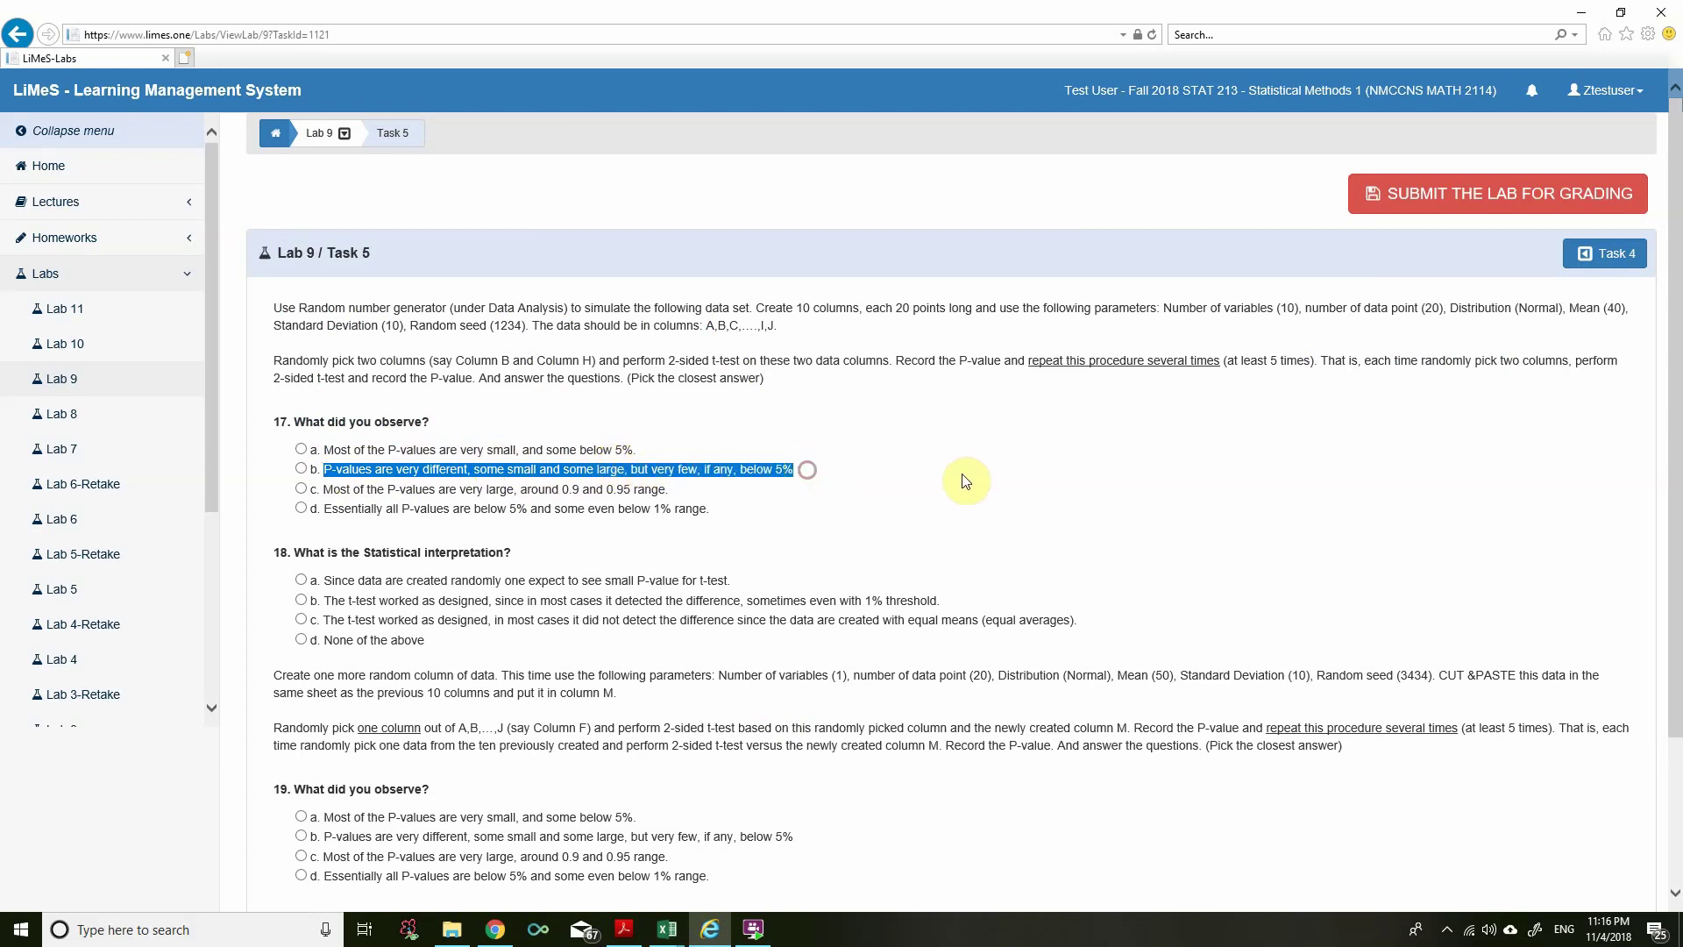
click(964, 471)
drag(326, 489, 671, 489)
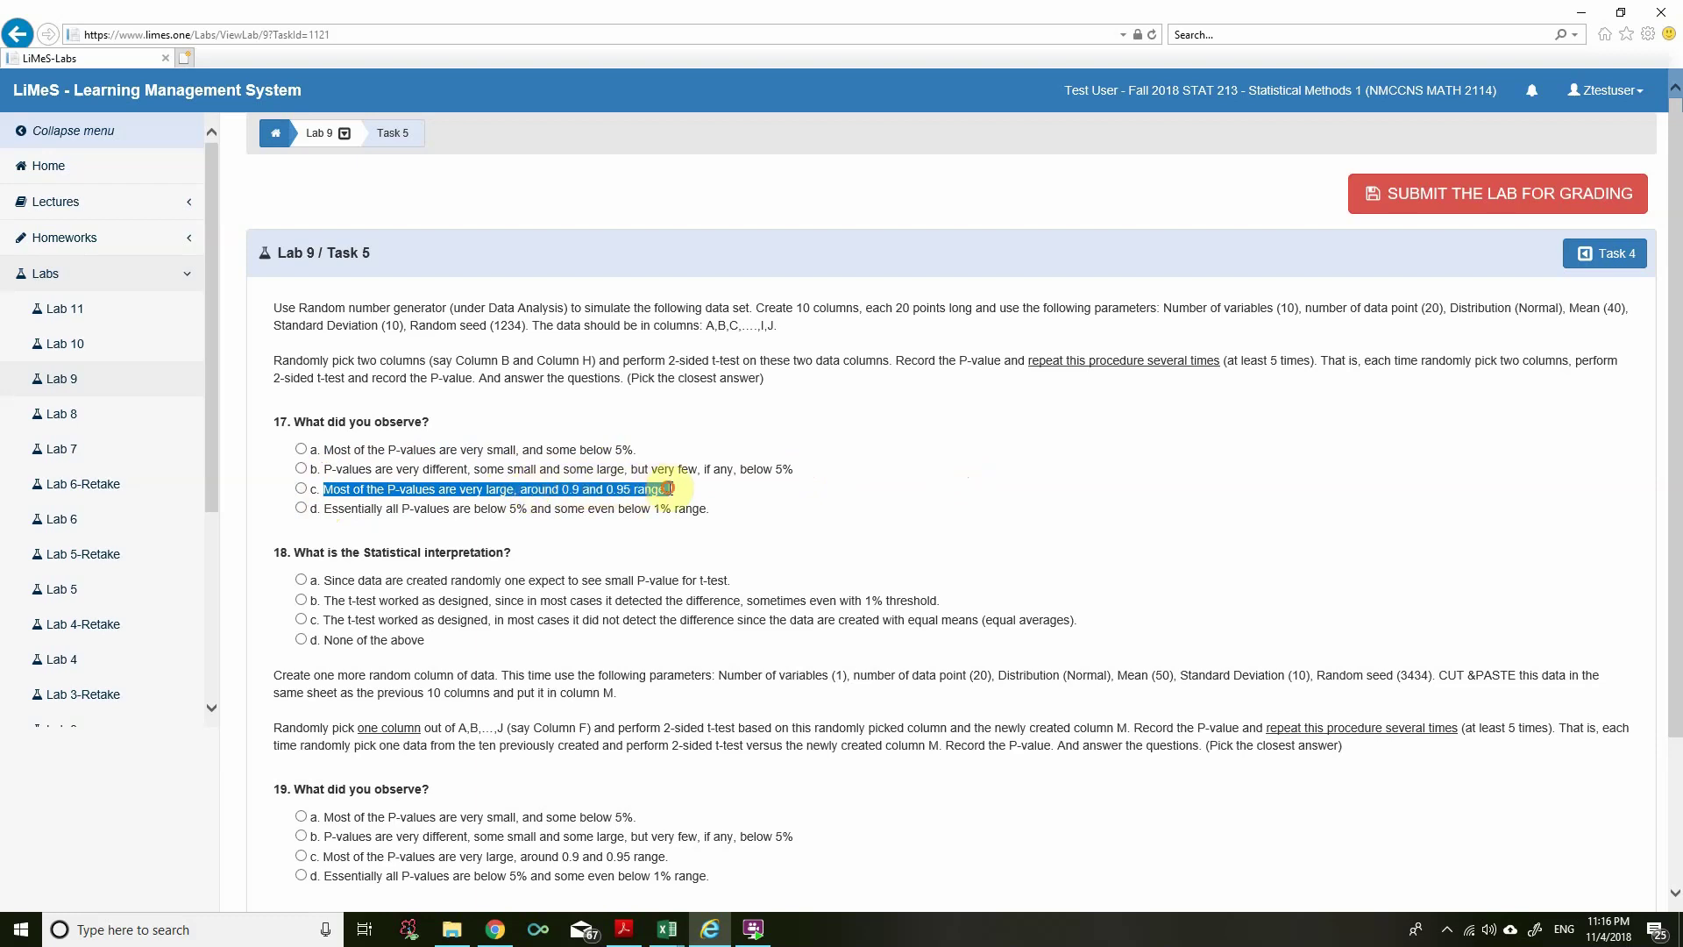
click(708, 938)
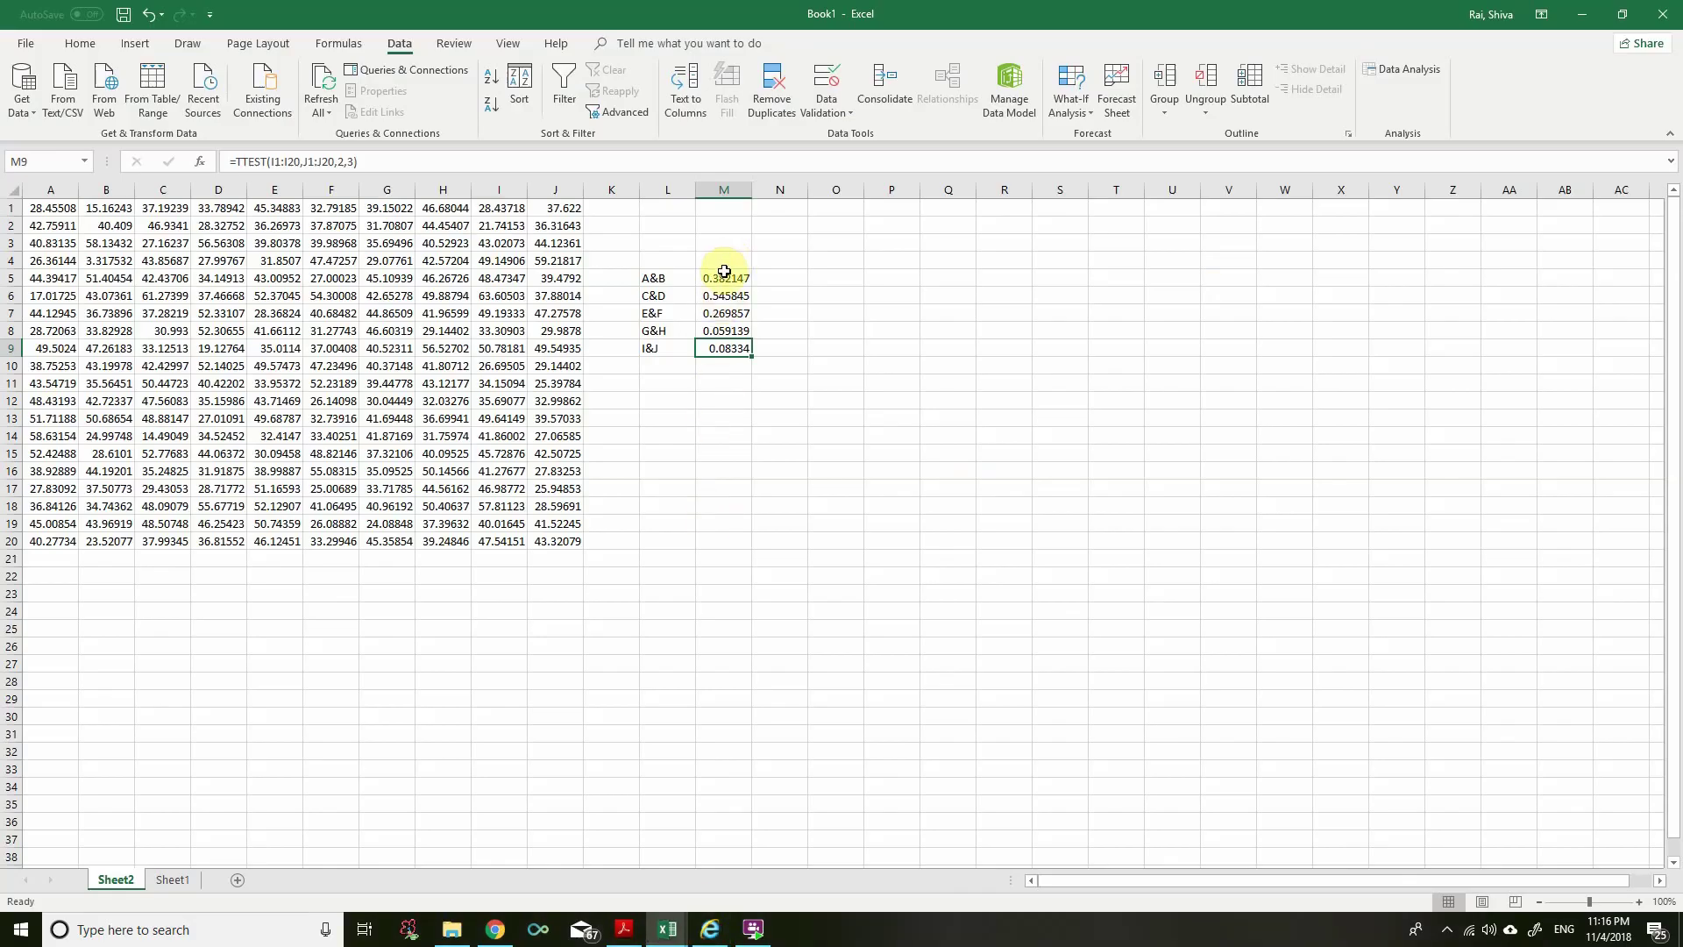
click(709, 931)
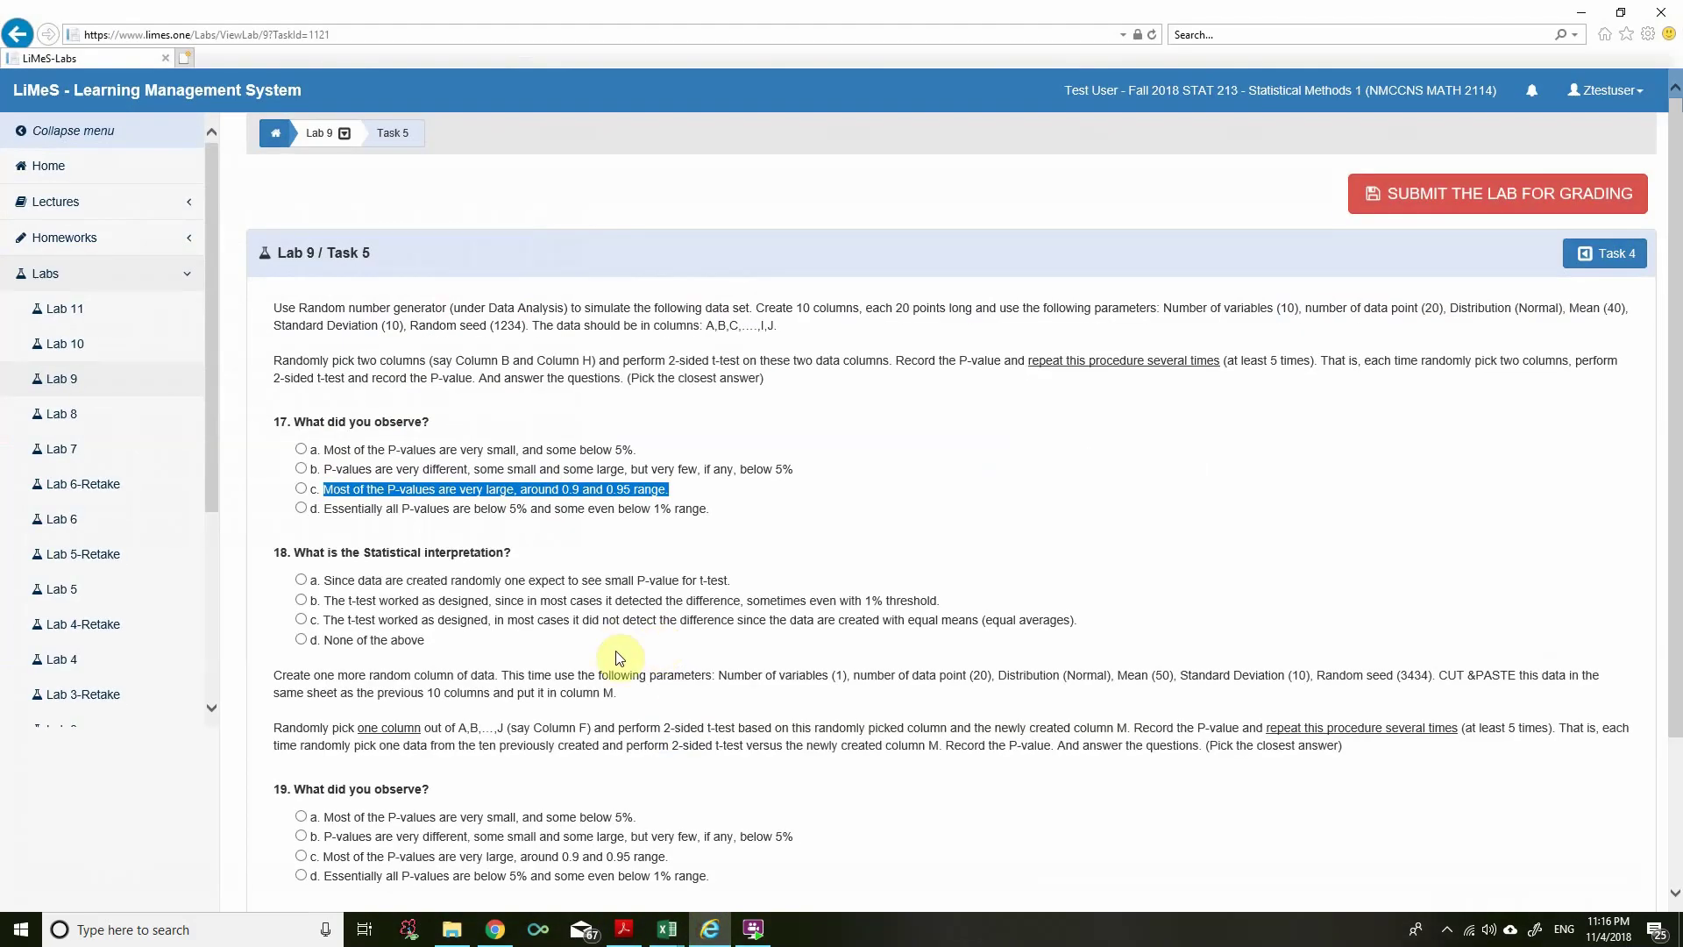
drag(321, 509, 538, 517)
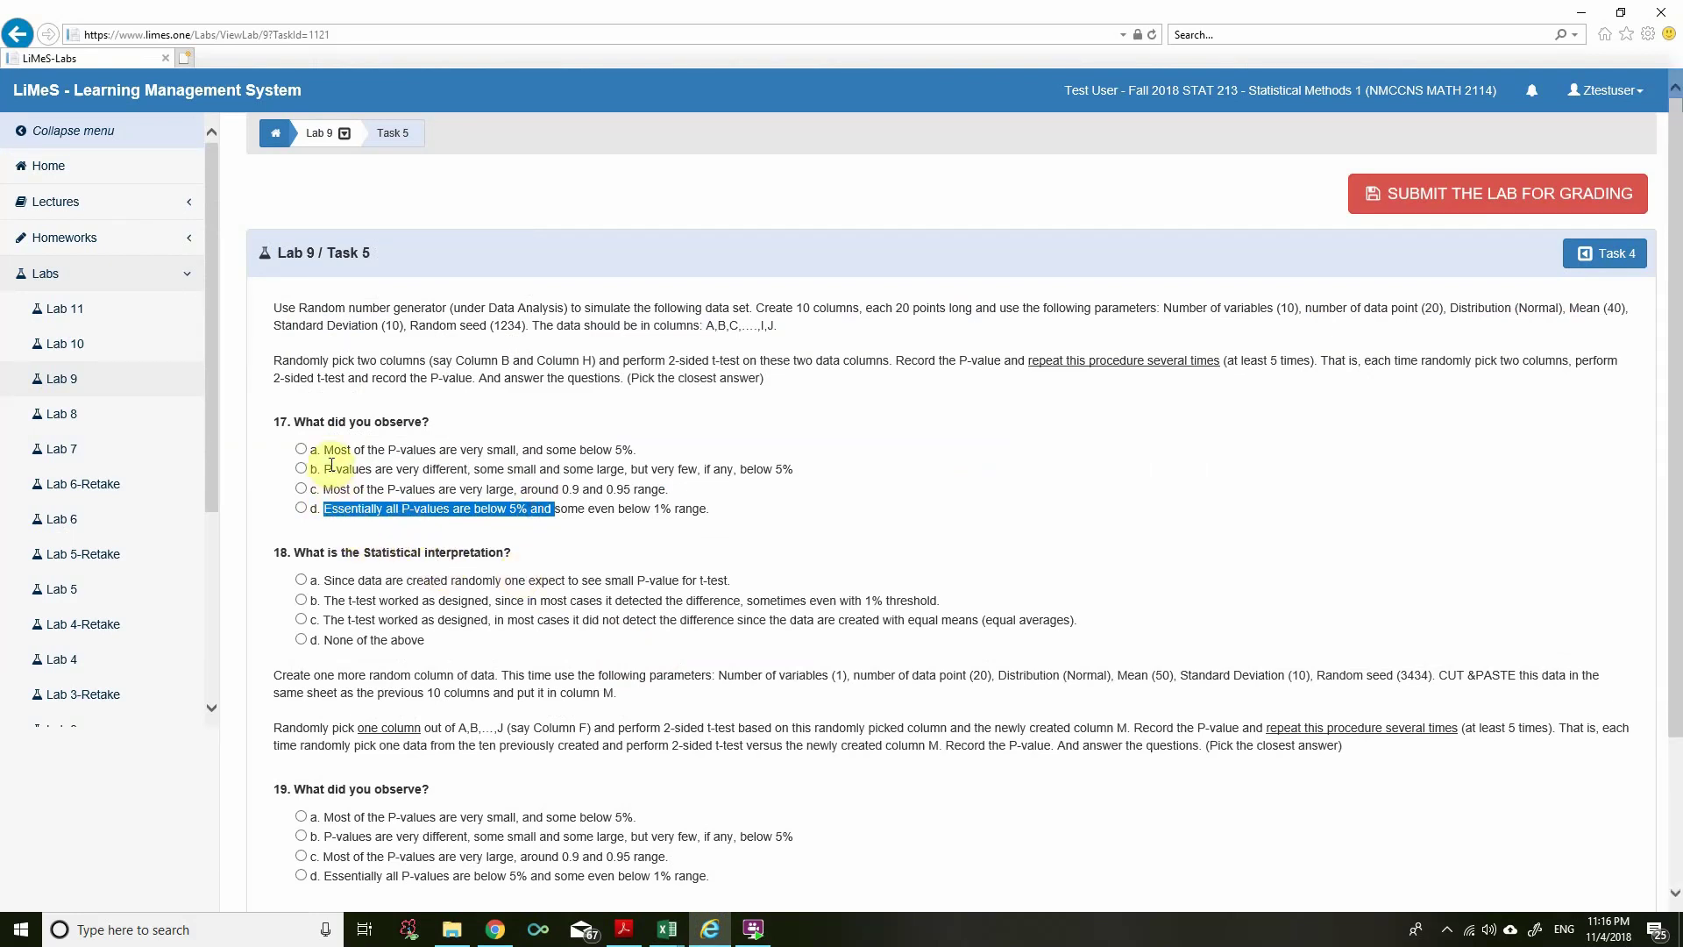
drag(325, 471, 817, 472)
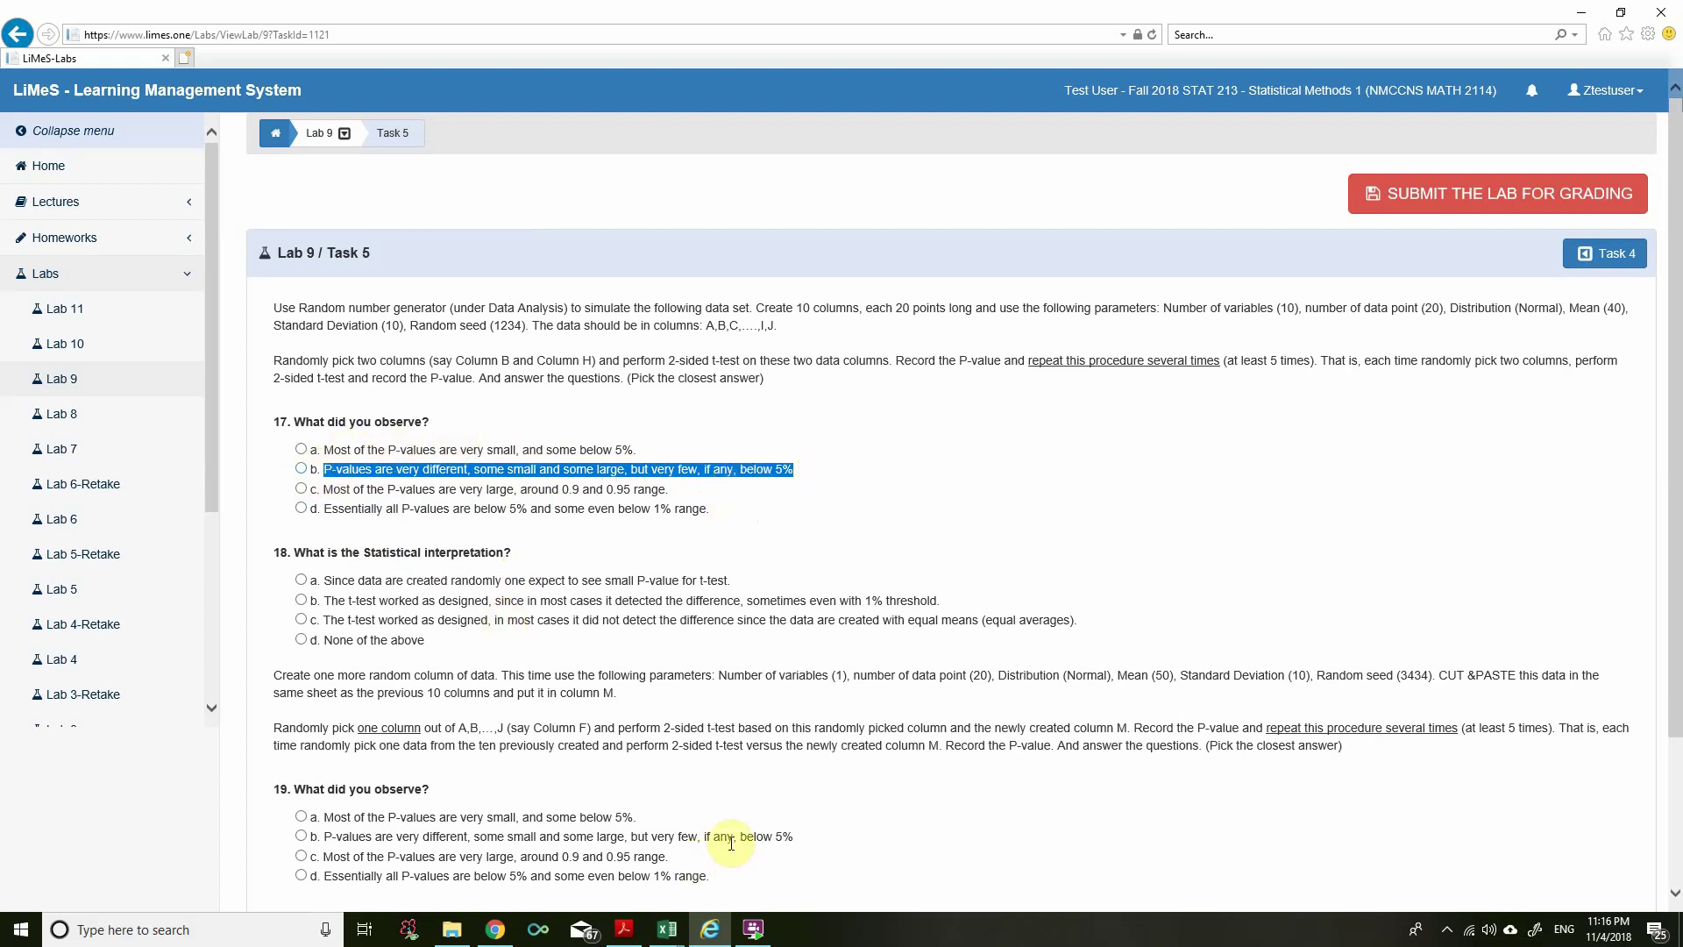
click(667, 929)
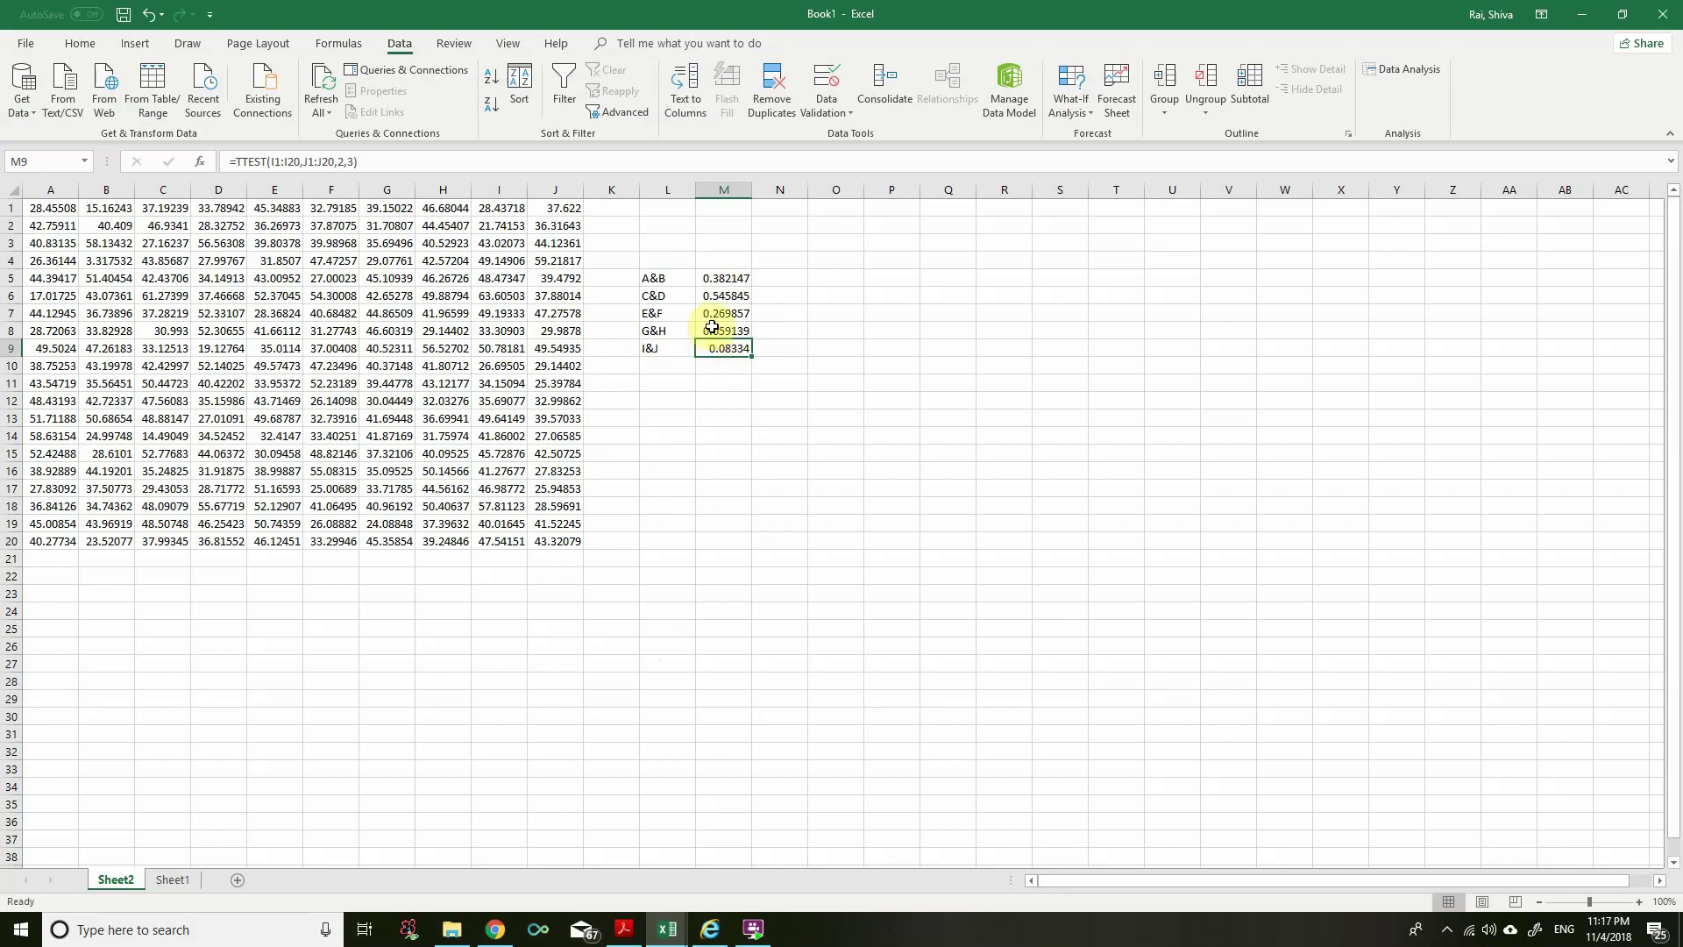
key(alt+Tab)
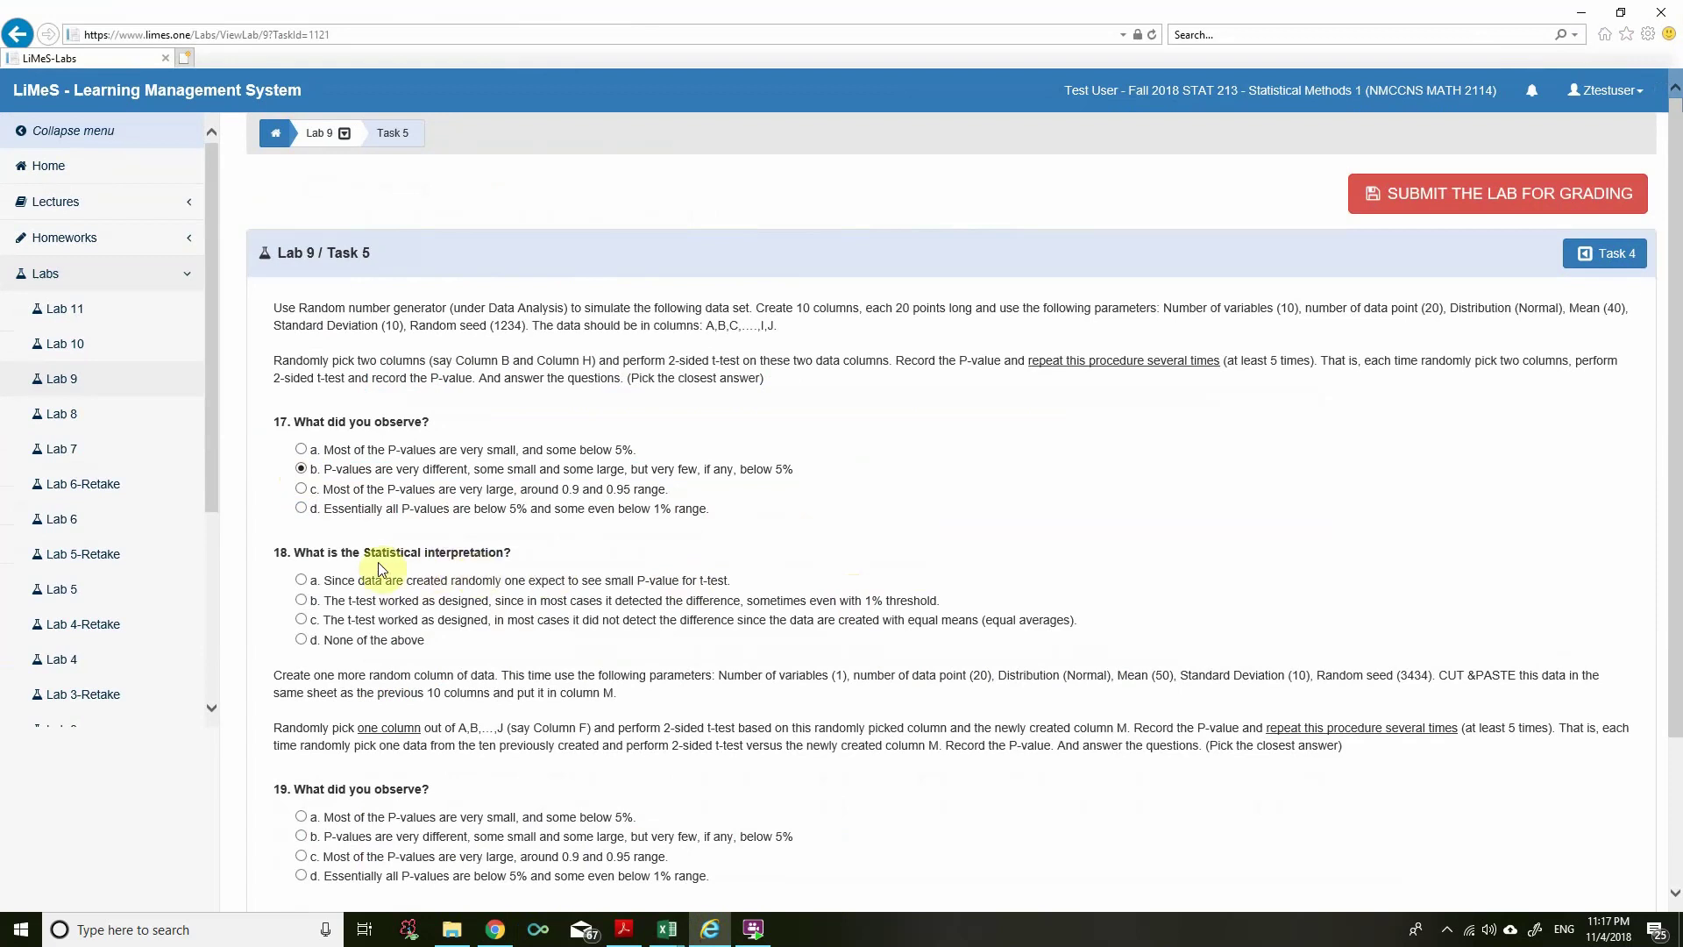
Step: Compare question 18's options with the simulation's mean and standard deviation parameters, and select answer c
drag(528, 581, 727, 582)
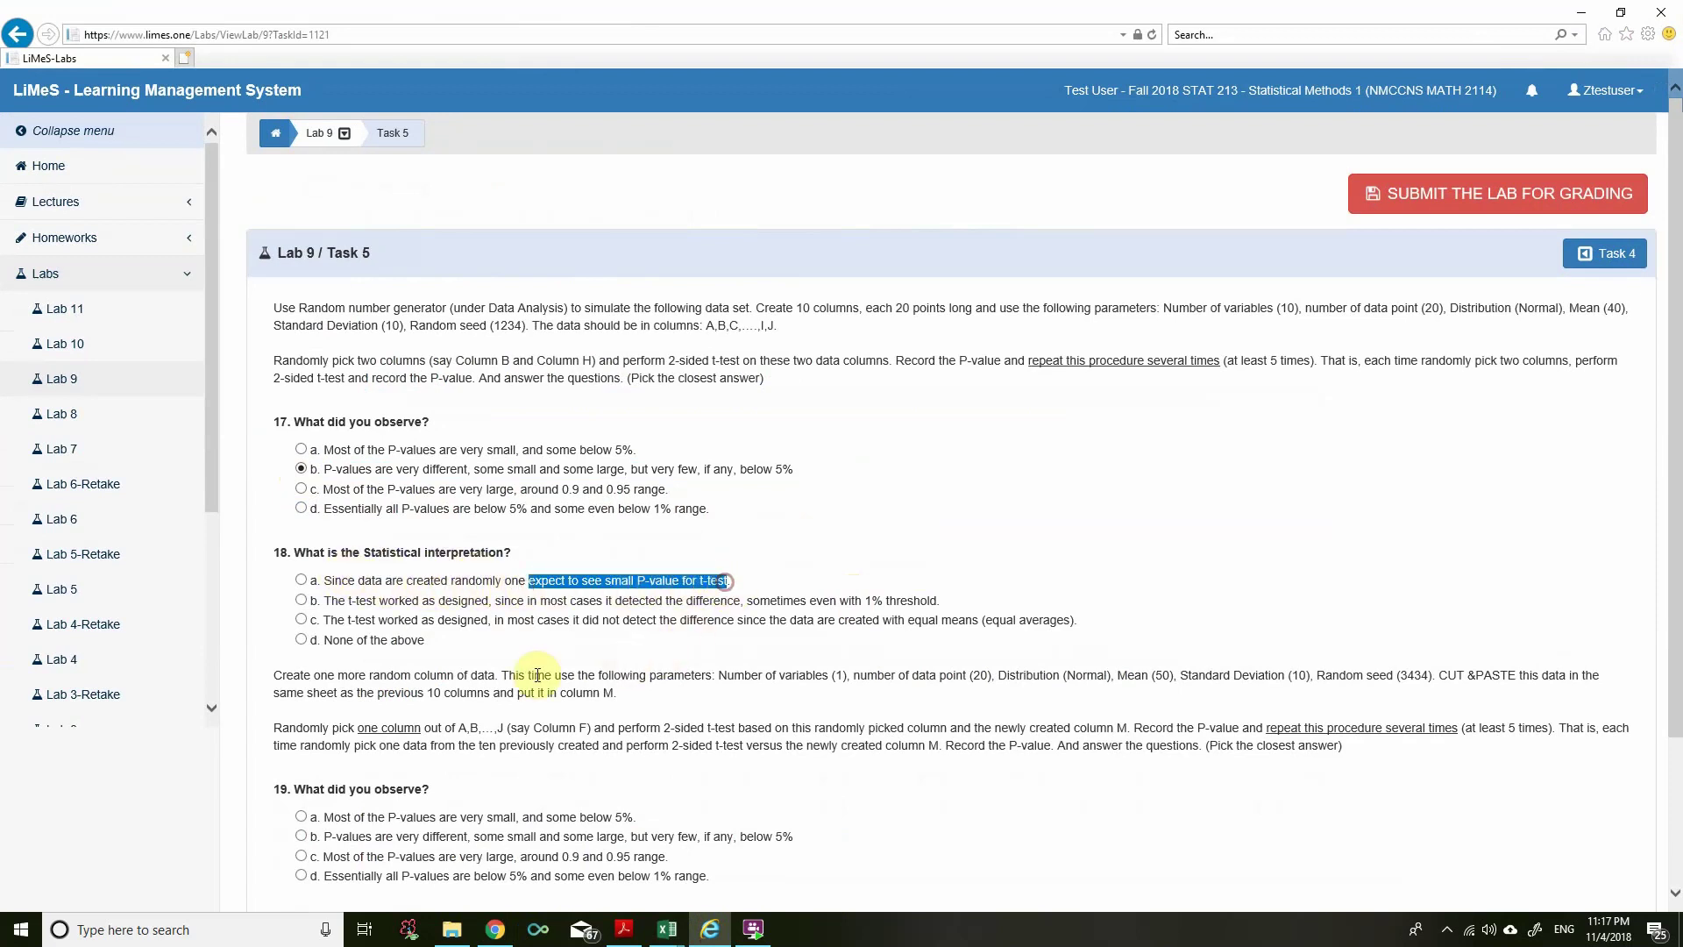
drag(324, 600, 945, 602)
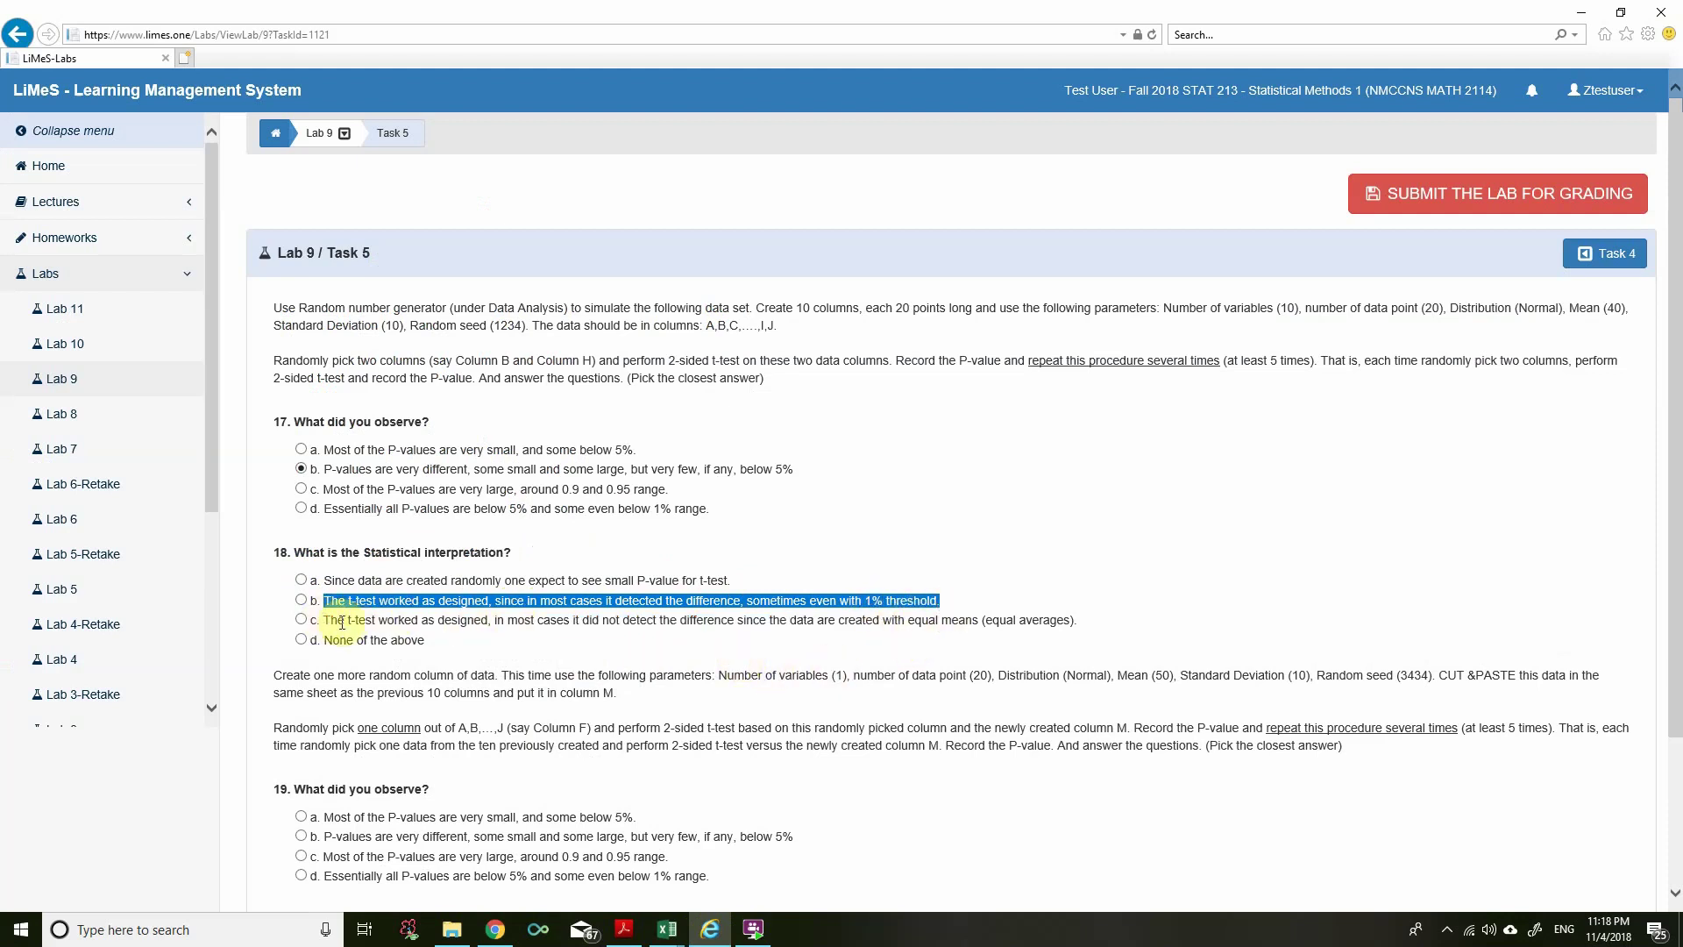
drag(496, 624, 706, 624)
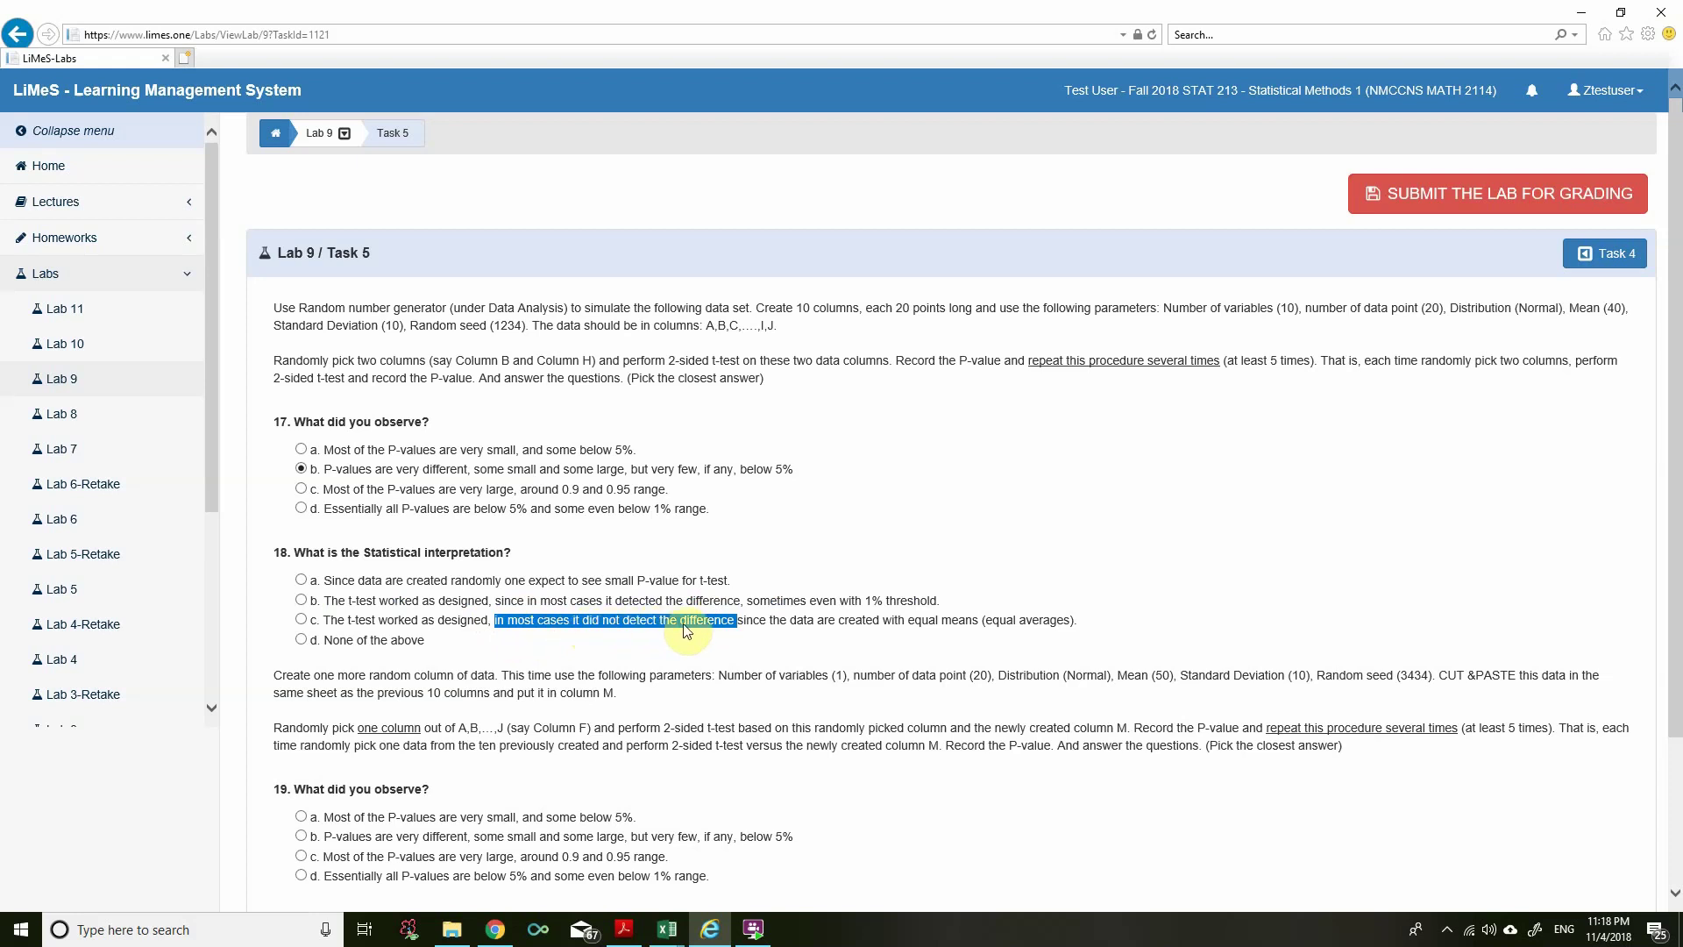
drag(908, 624, 1103, 622)
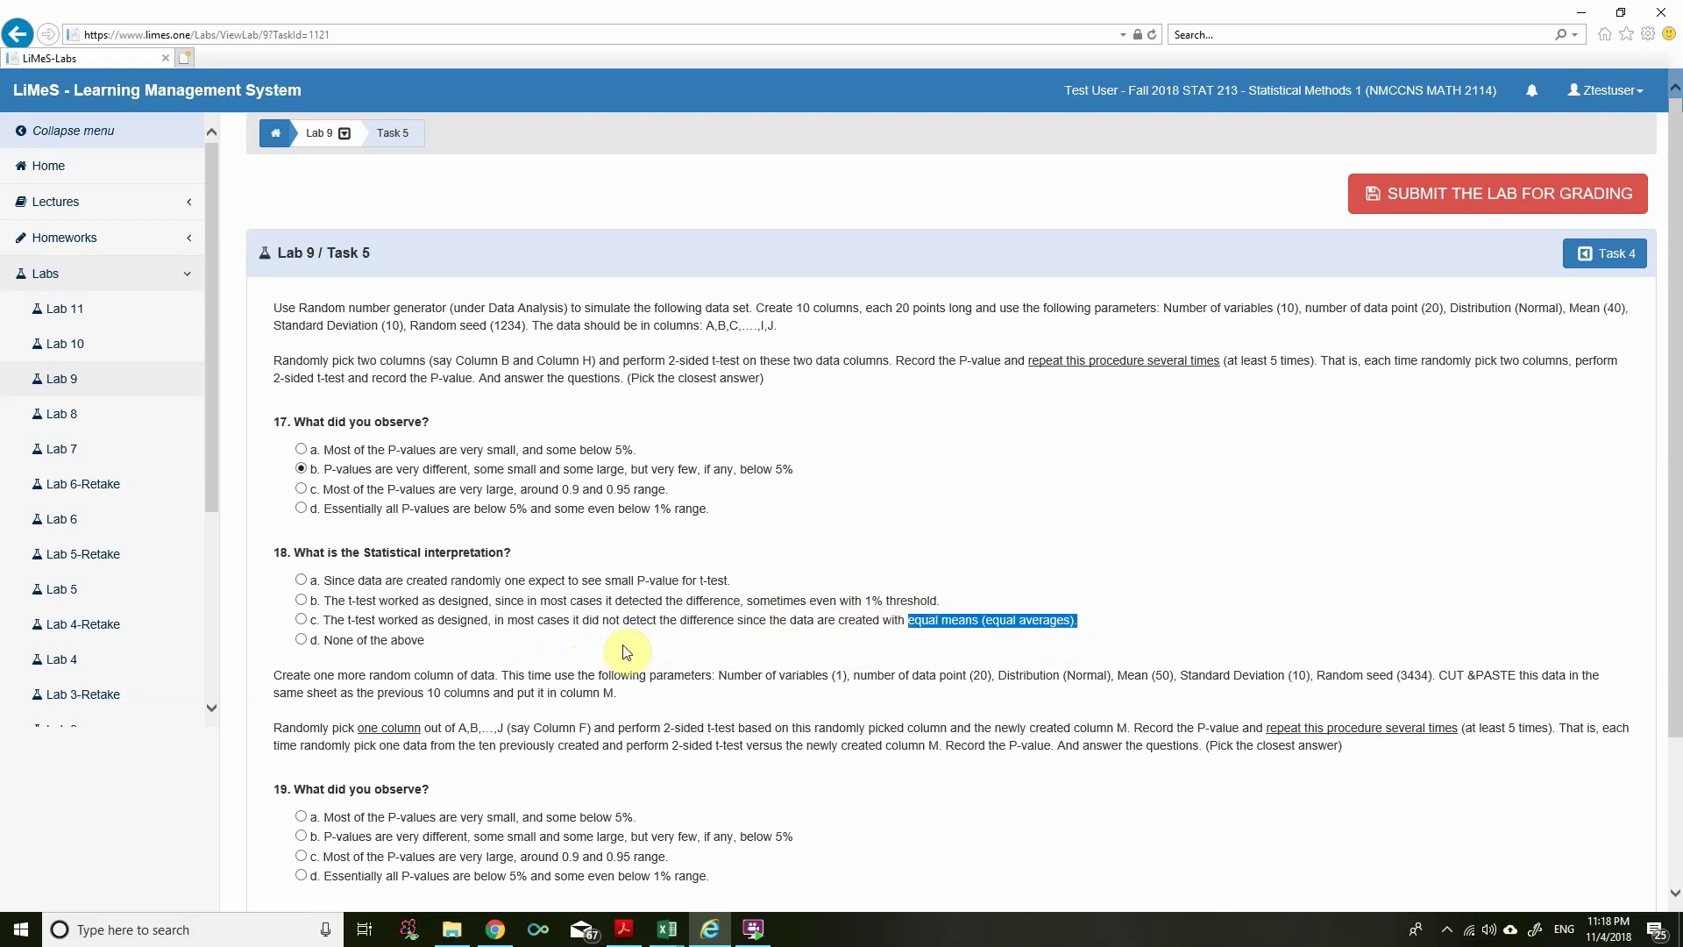
click(568, 653)
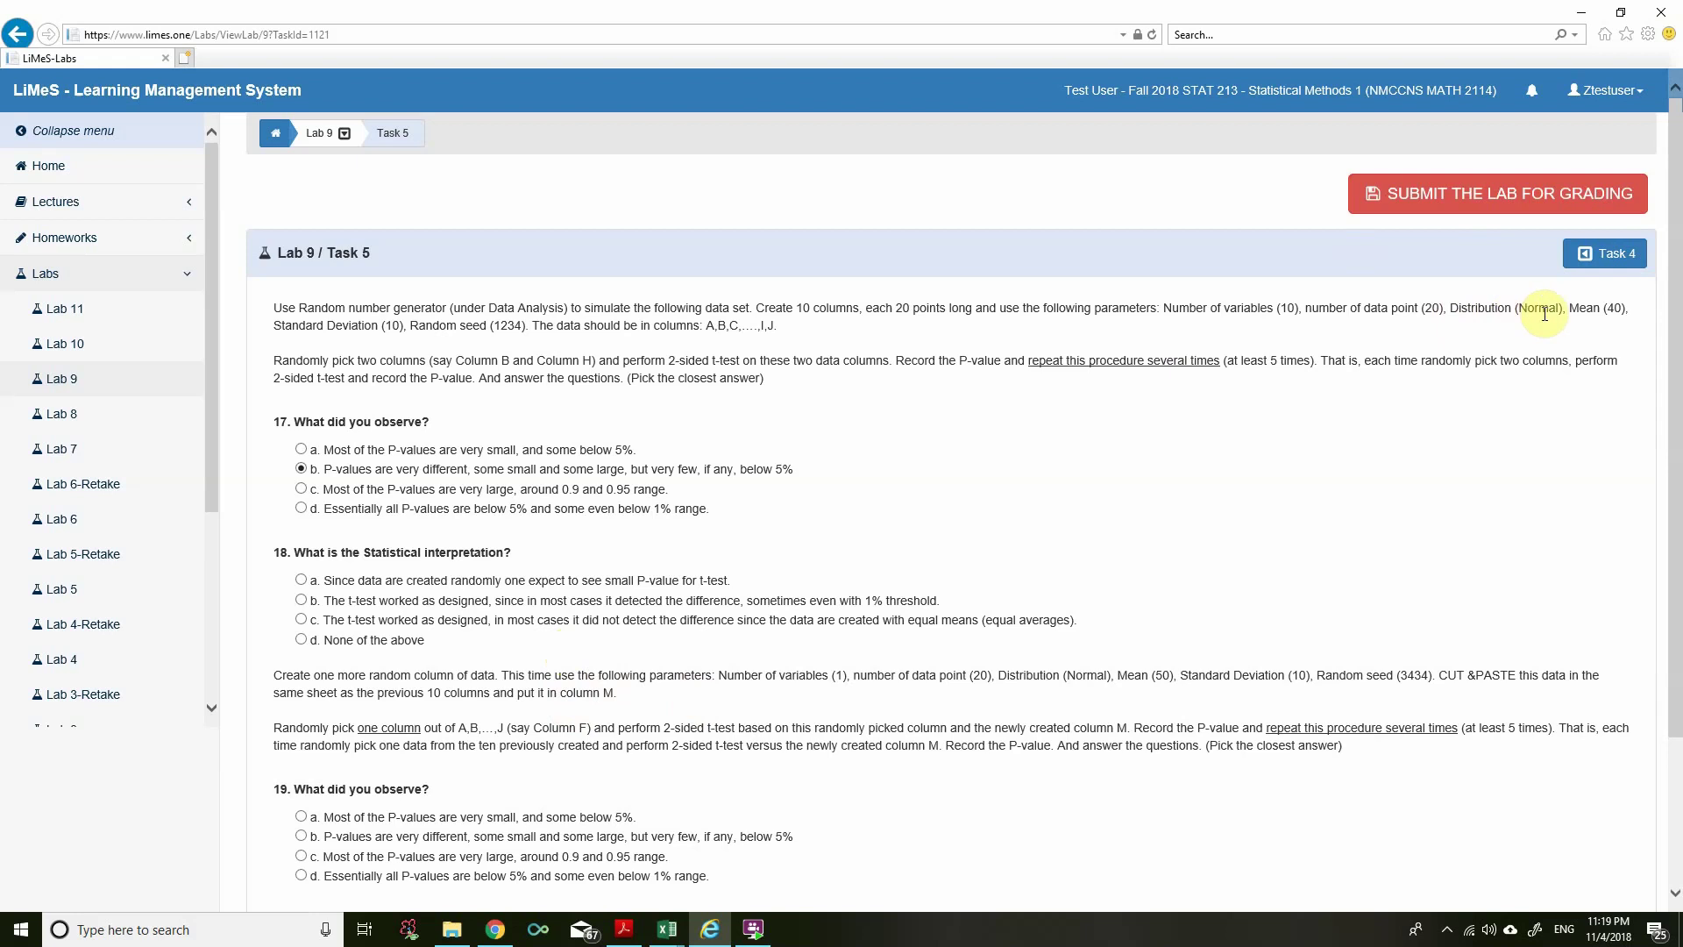
drag(1569, 308, 1624, 312)
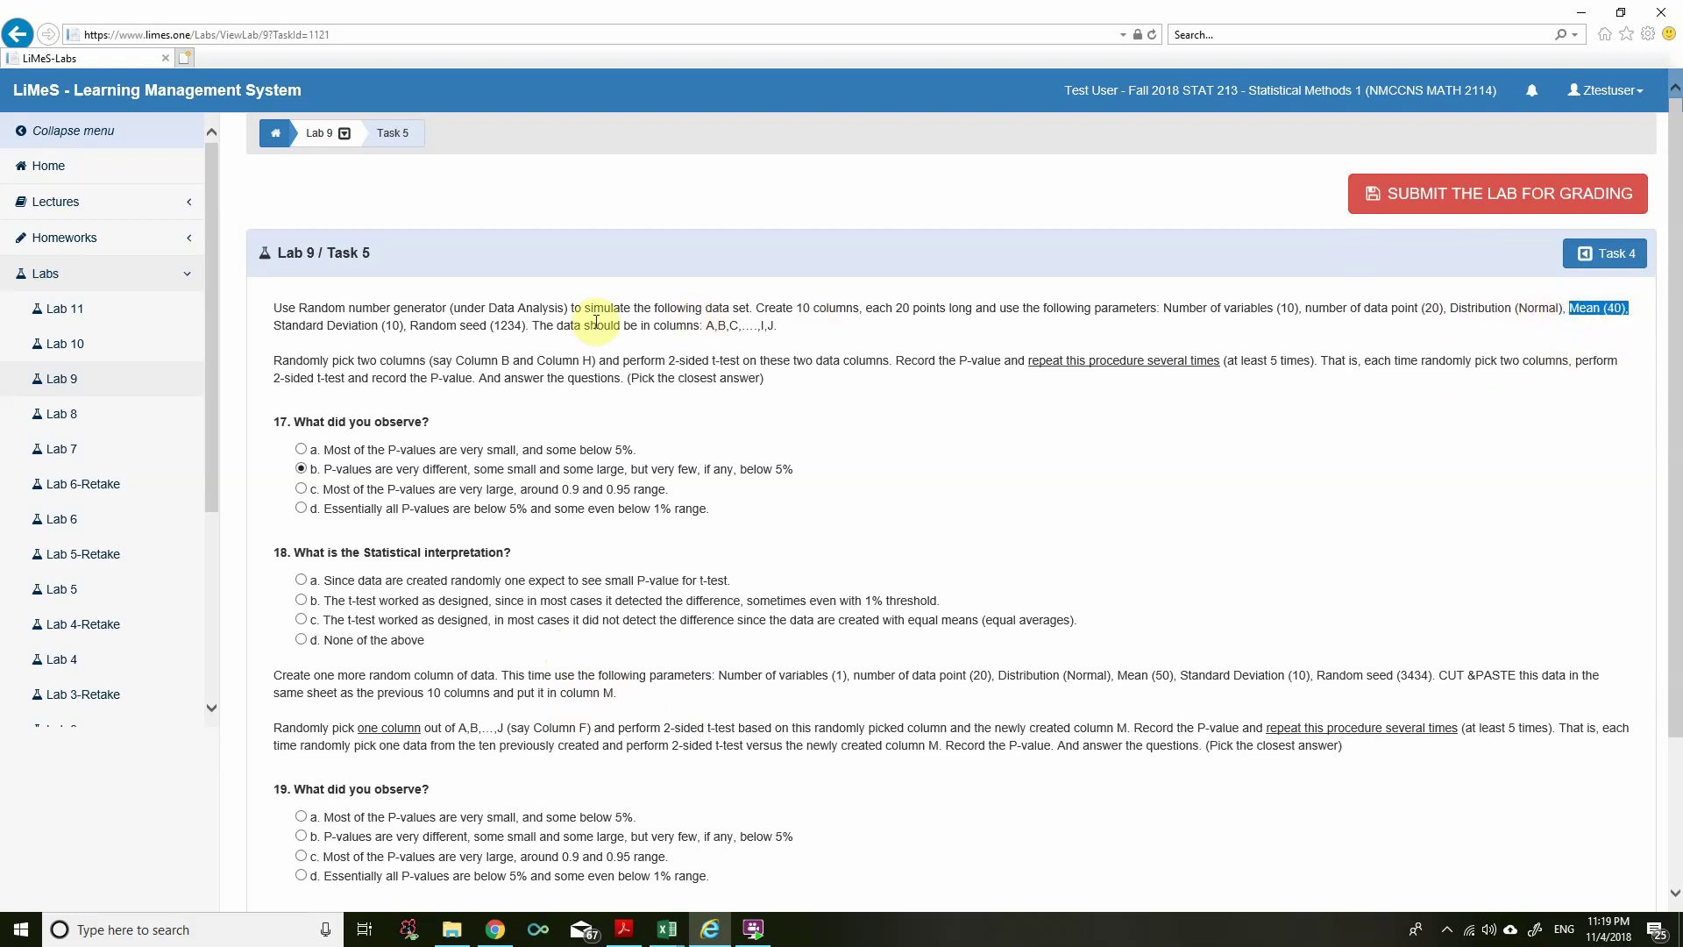
click(386, 325)
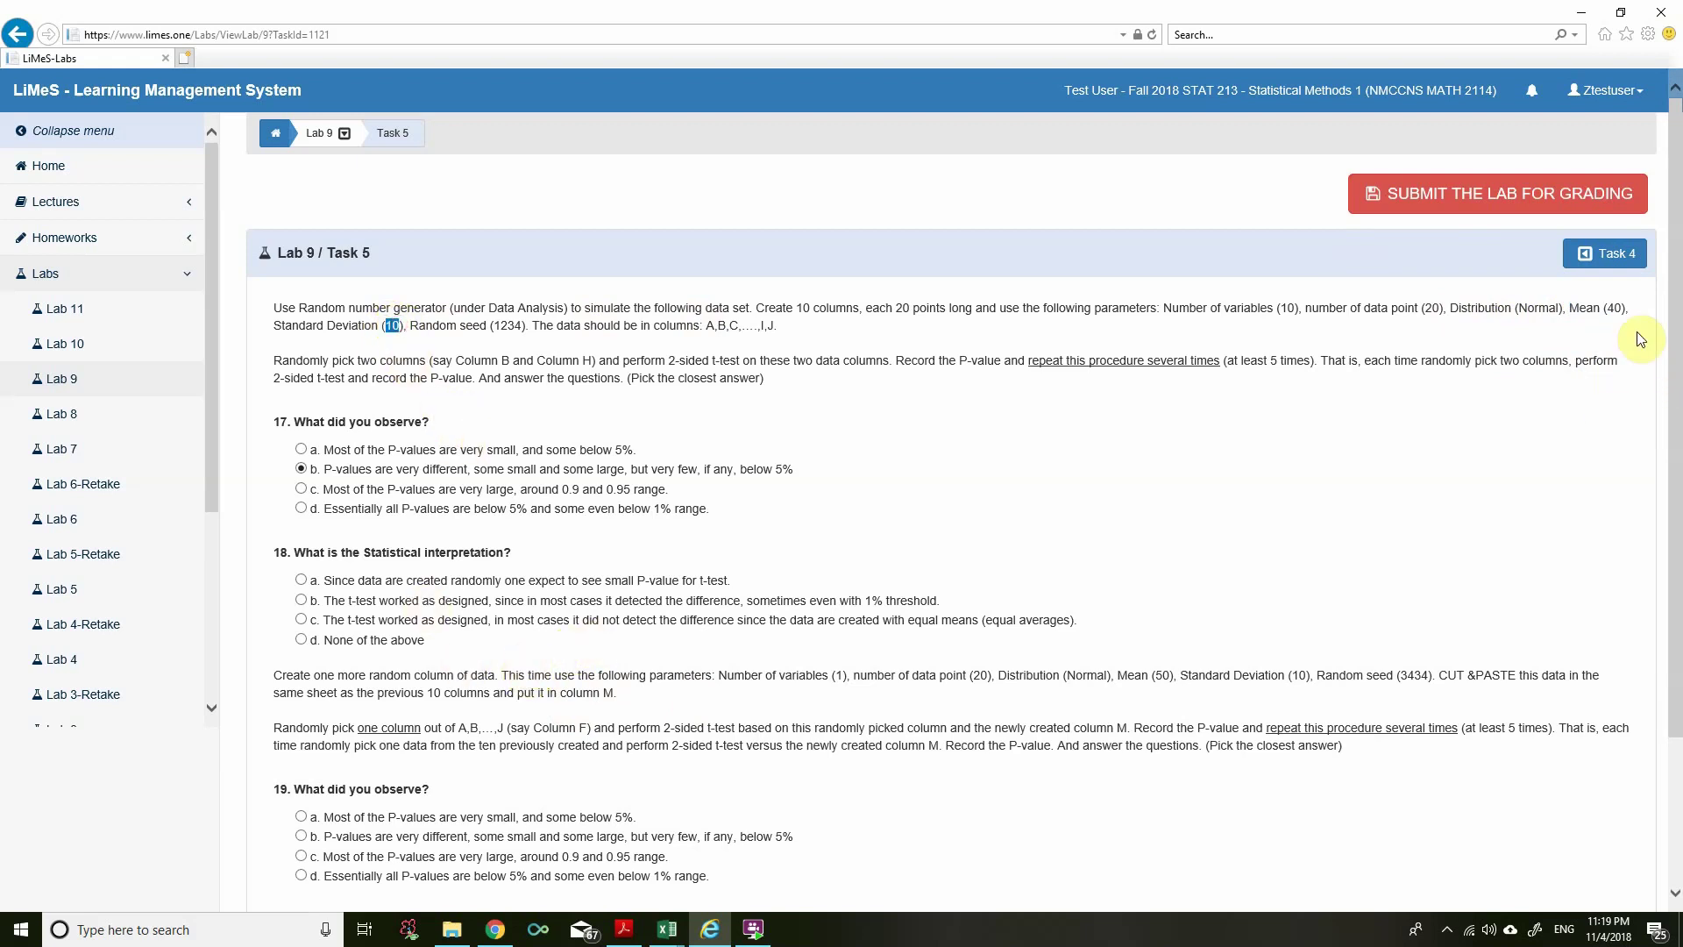
double_click(1614, 307)
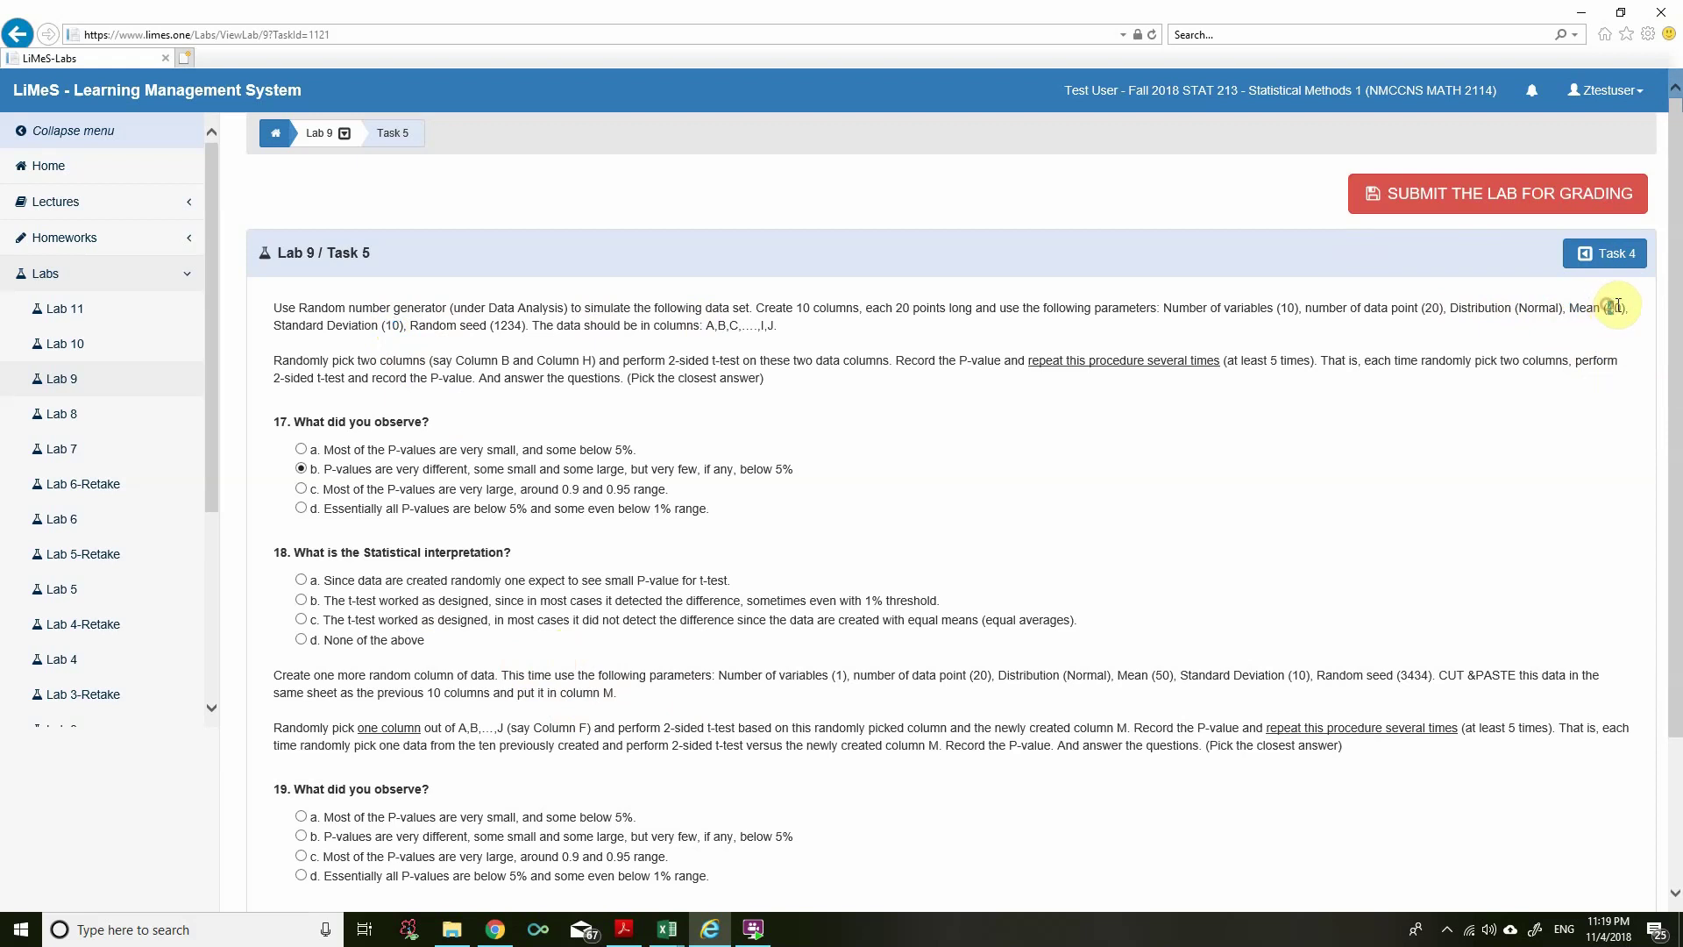
double_click(388, 325)
click(817, 647)
drag(351, 620, 981, 623)
click(300, 620)
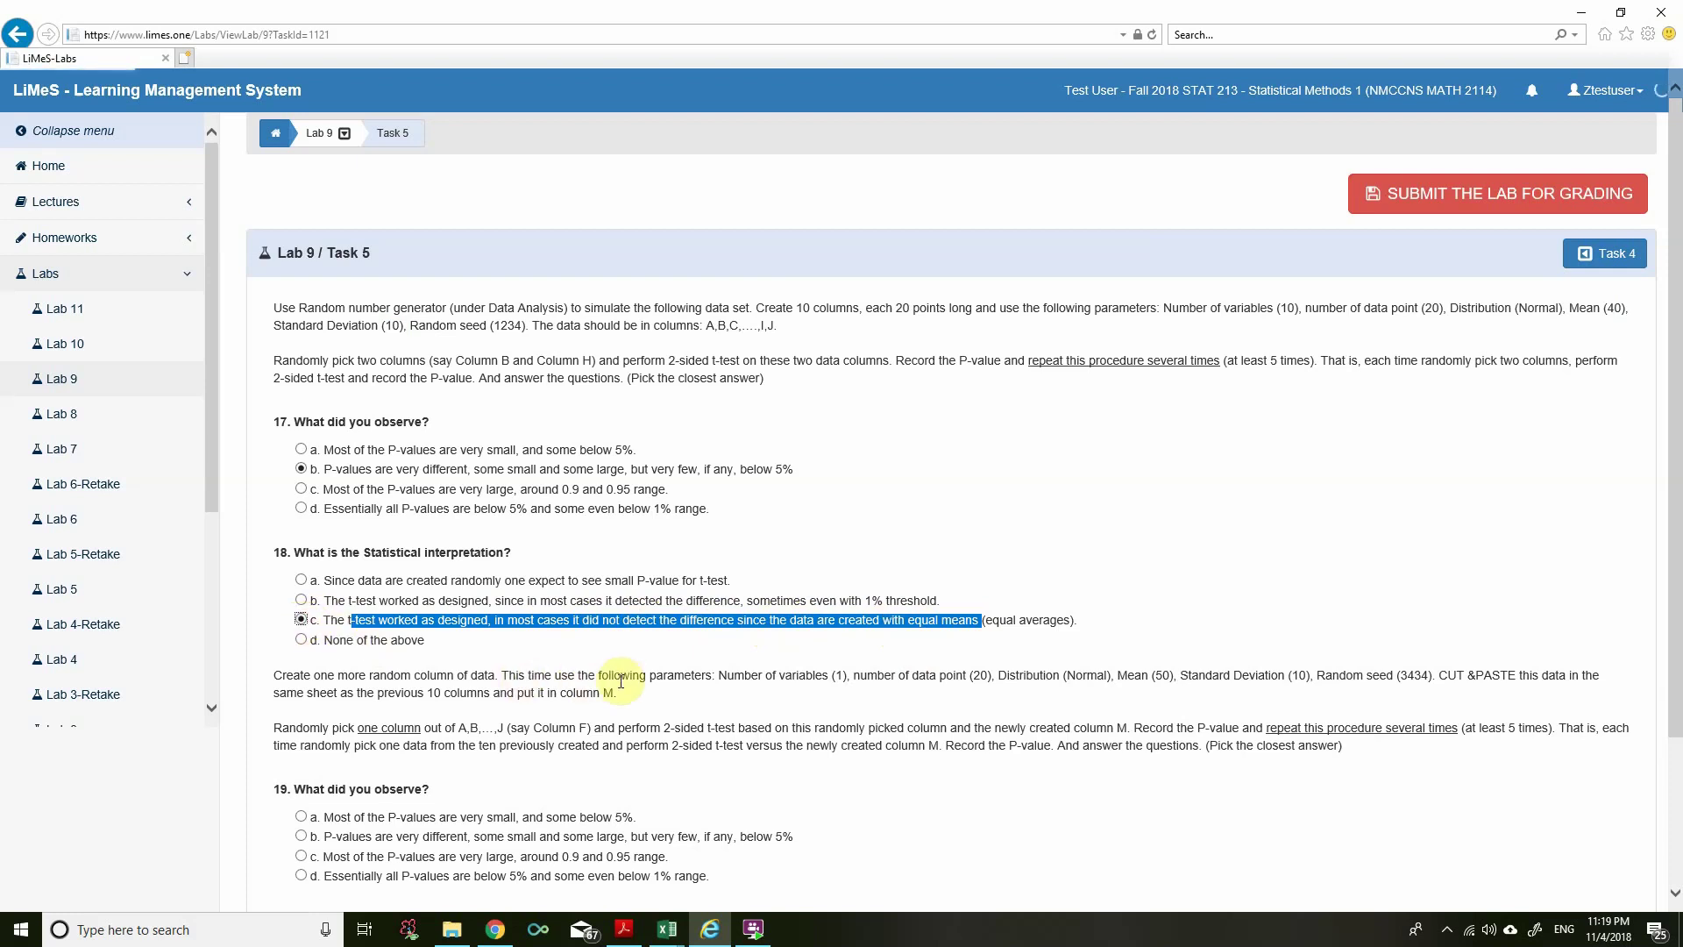
Step: In Excel, generate 1 variable of 20 Normal random numbers with mean 50, standard deviation 10 and seed 3434 on a new worksheet
scroll(602, 673, down, 2)
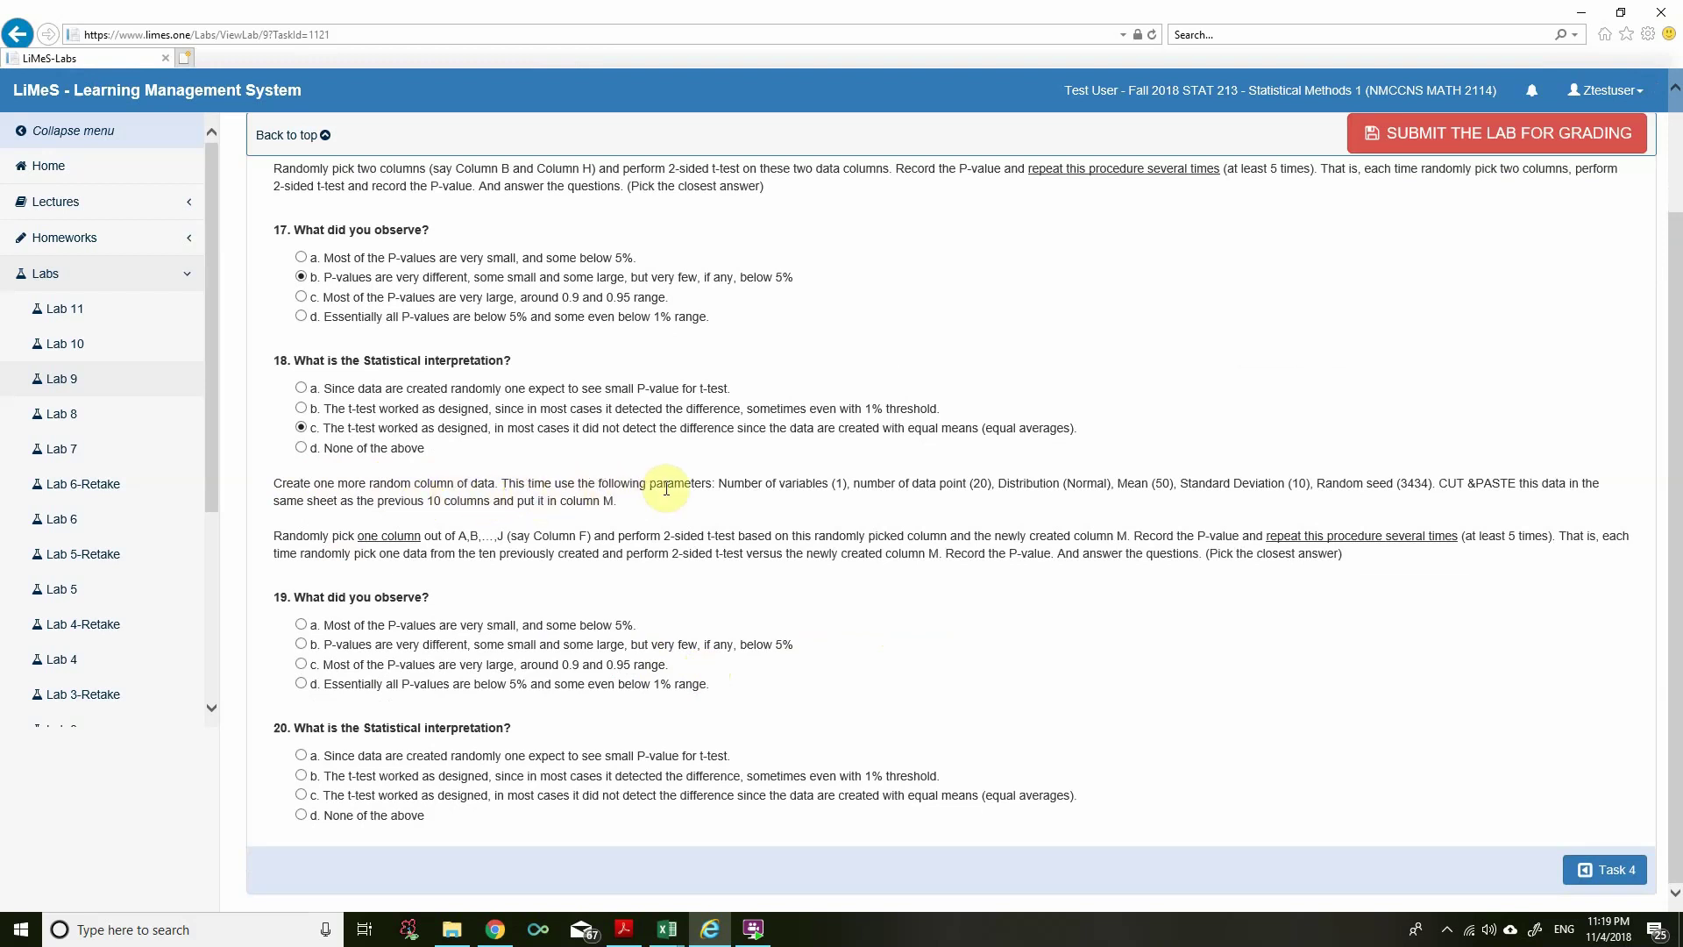
drag(718, 483, 835, 483)
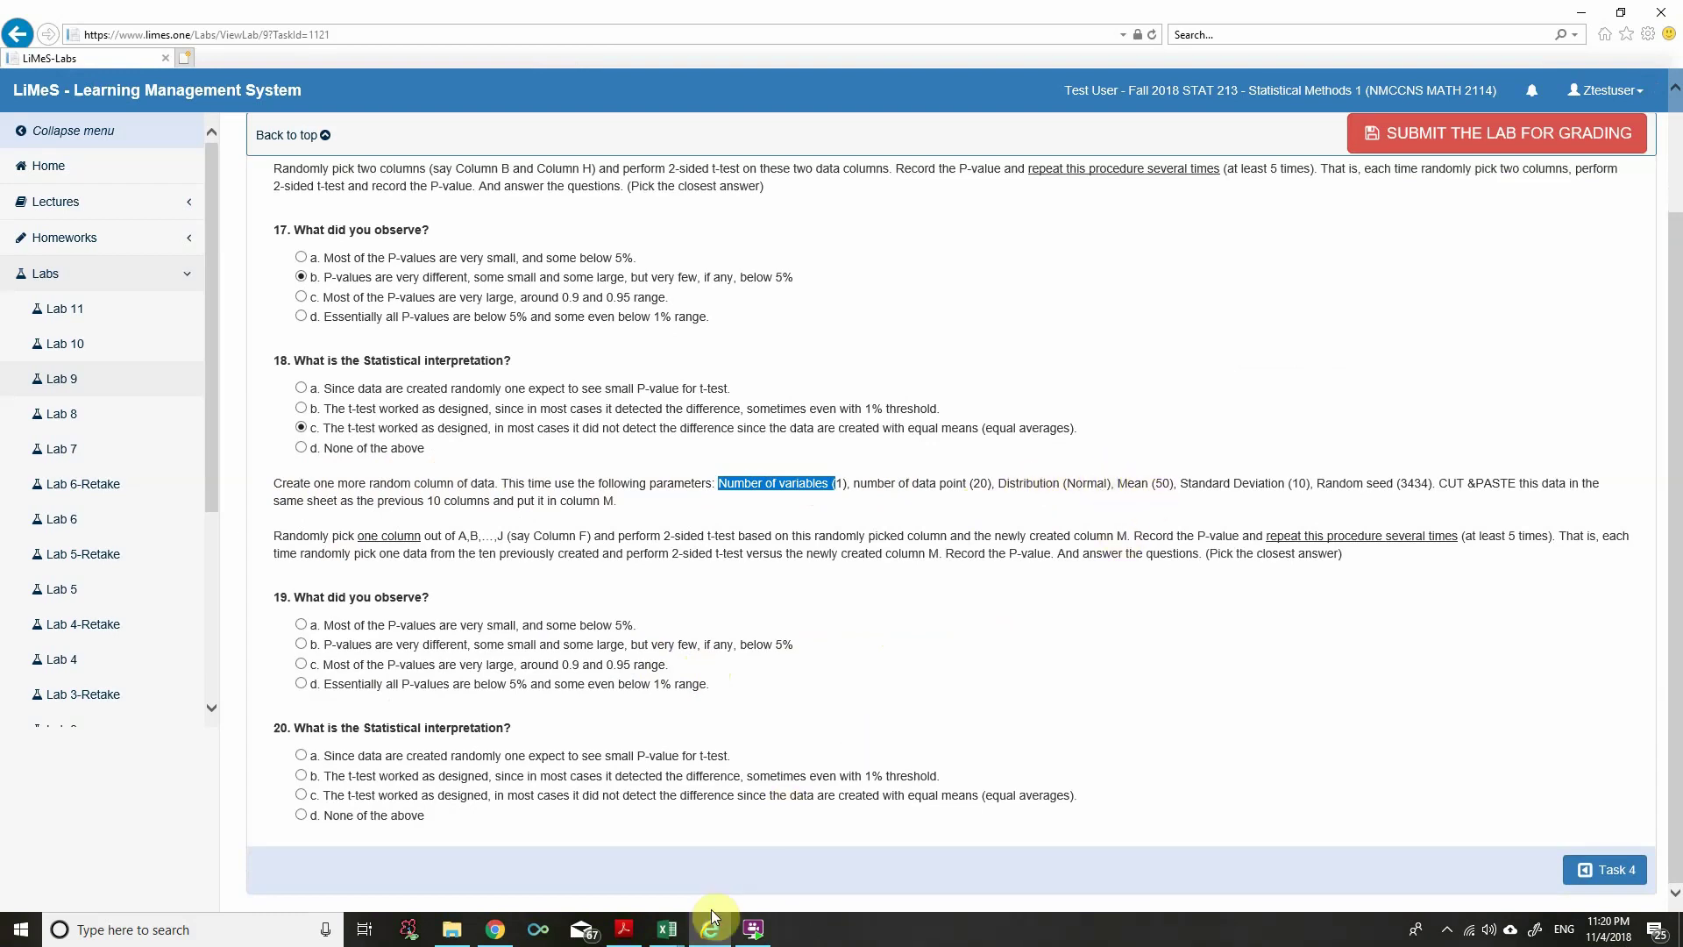
click(667, 929)
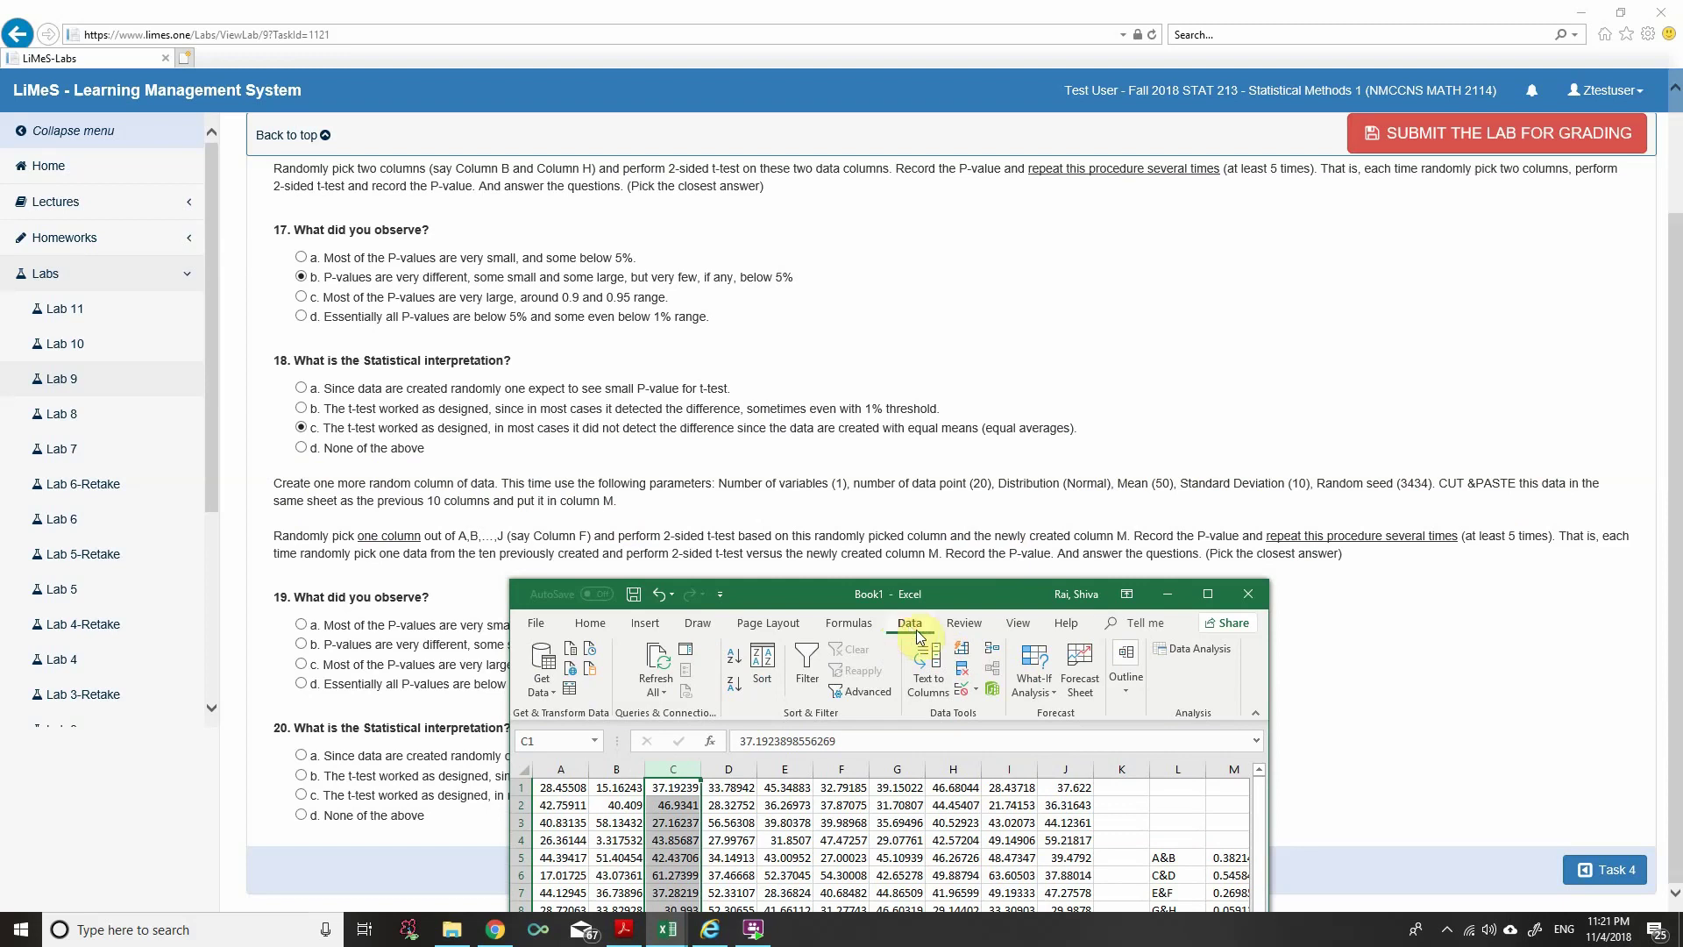
click(1194, 648)
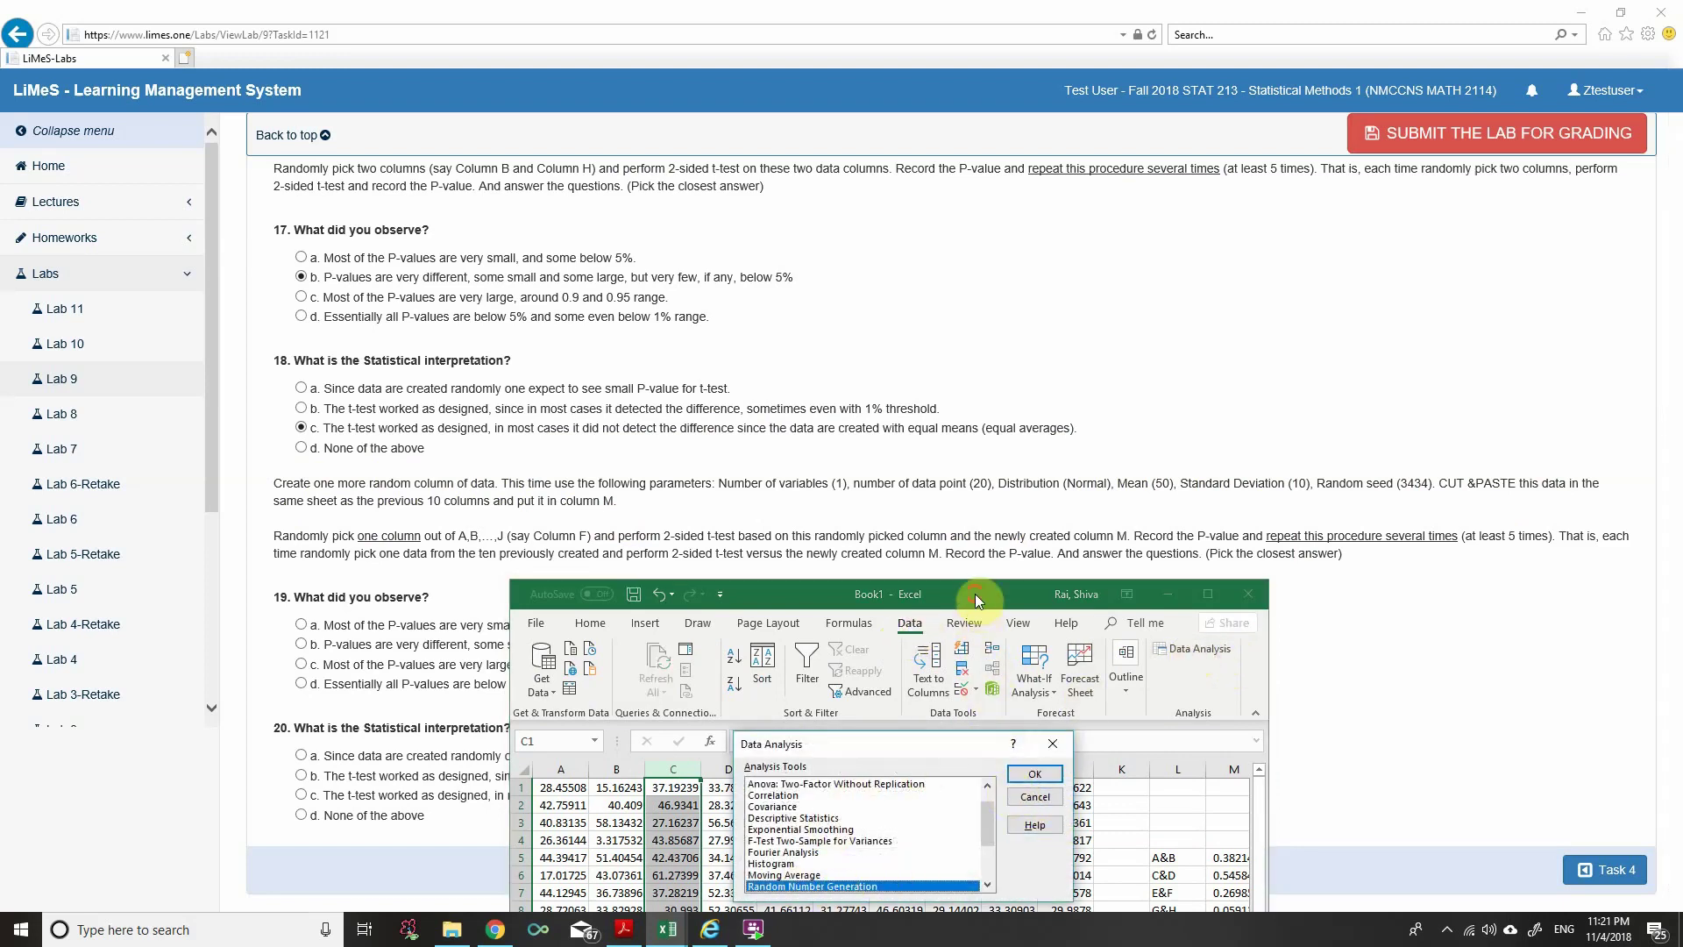
click(1032, 775)
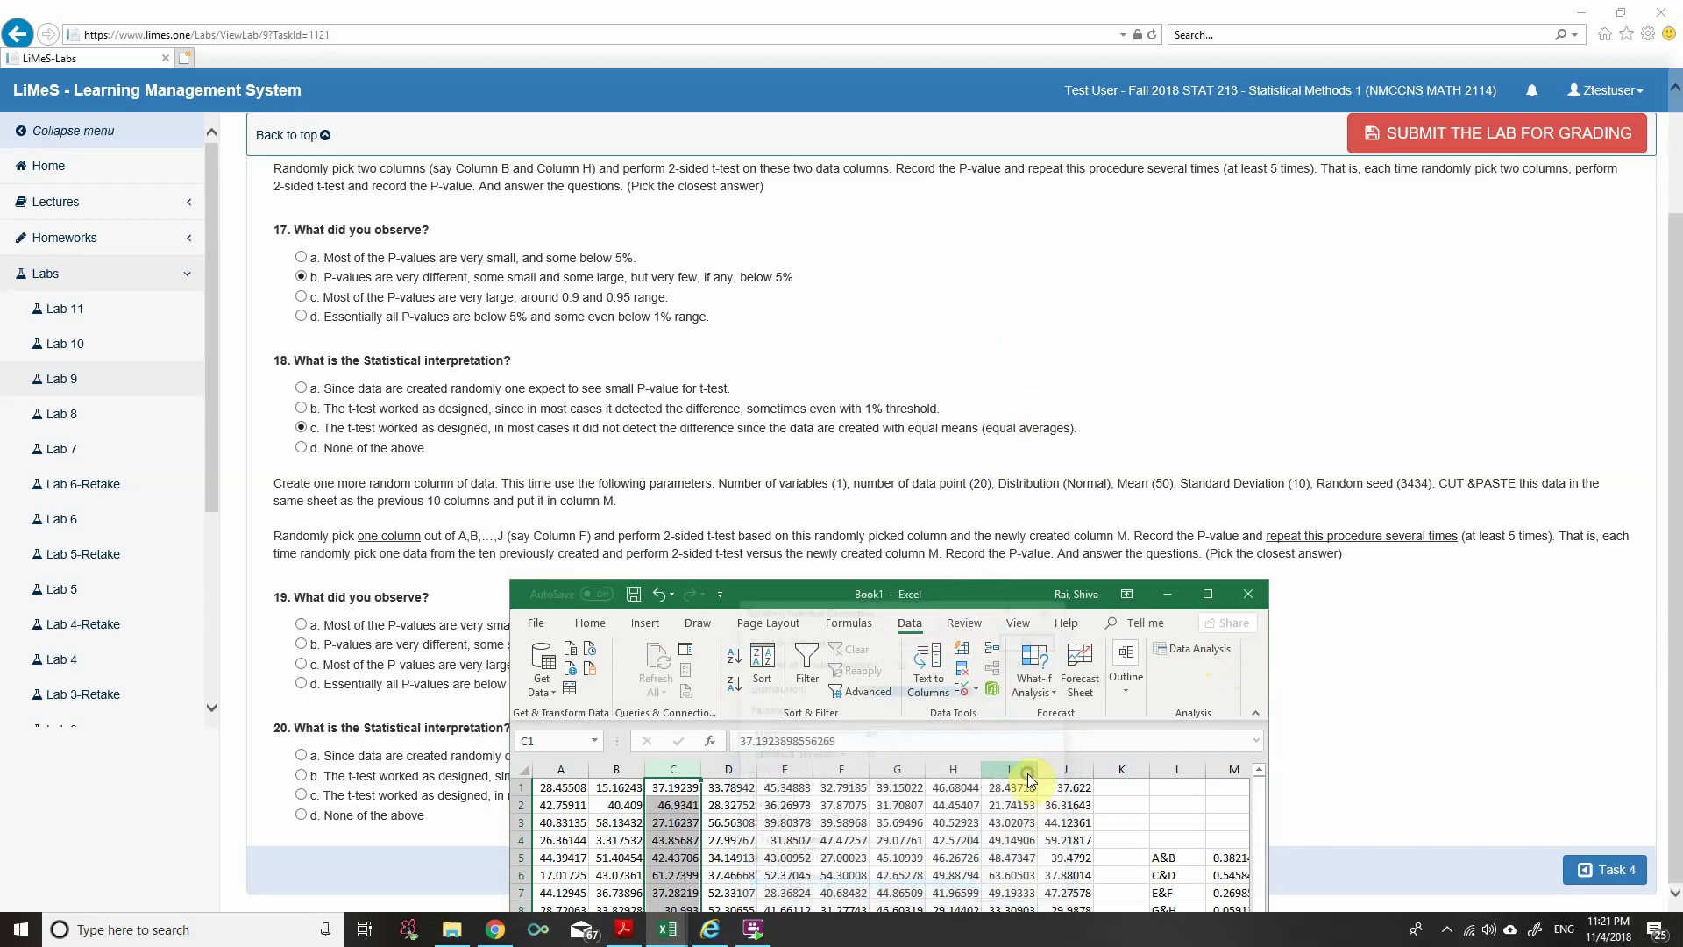
double_click(912, 639)
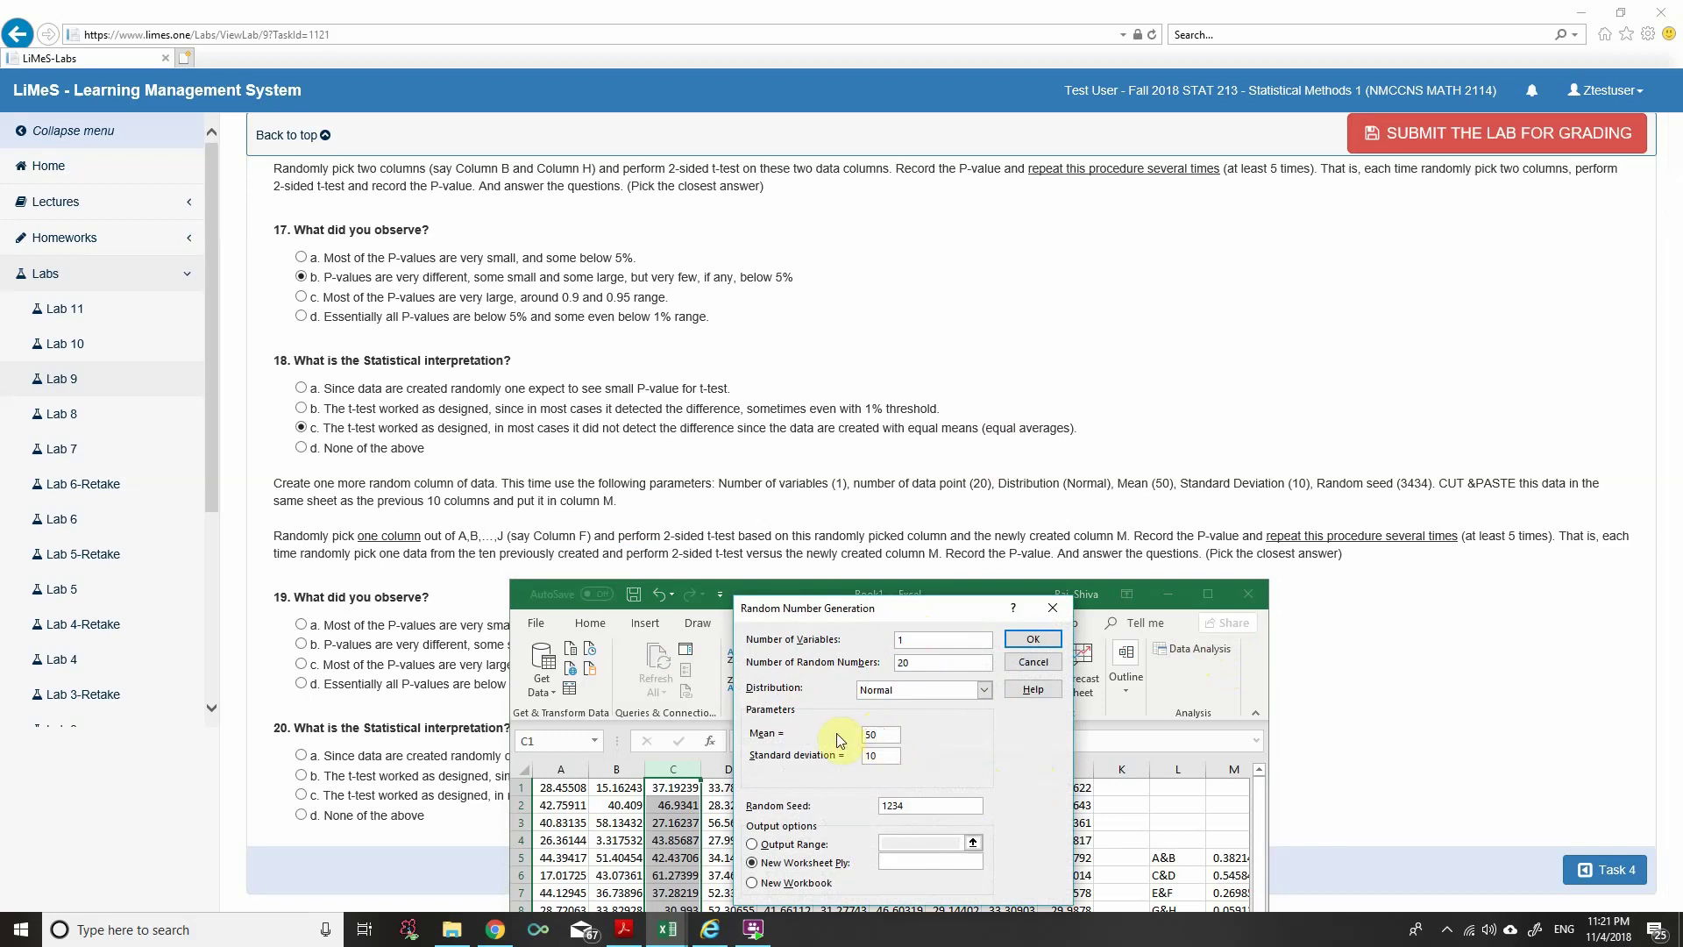
drag(911, 803, 803, 805)
click(1033, 638)
Step: Copy the generated values in A1:A20 of Sheet3 into column N of Sheet2
drag(973, 593, 961, 149)
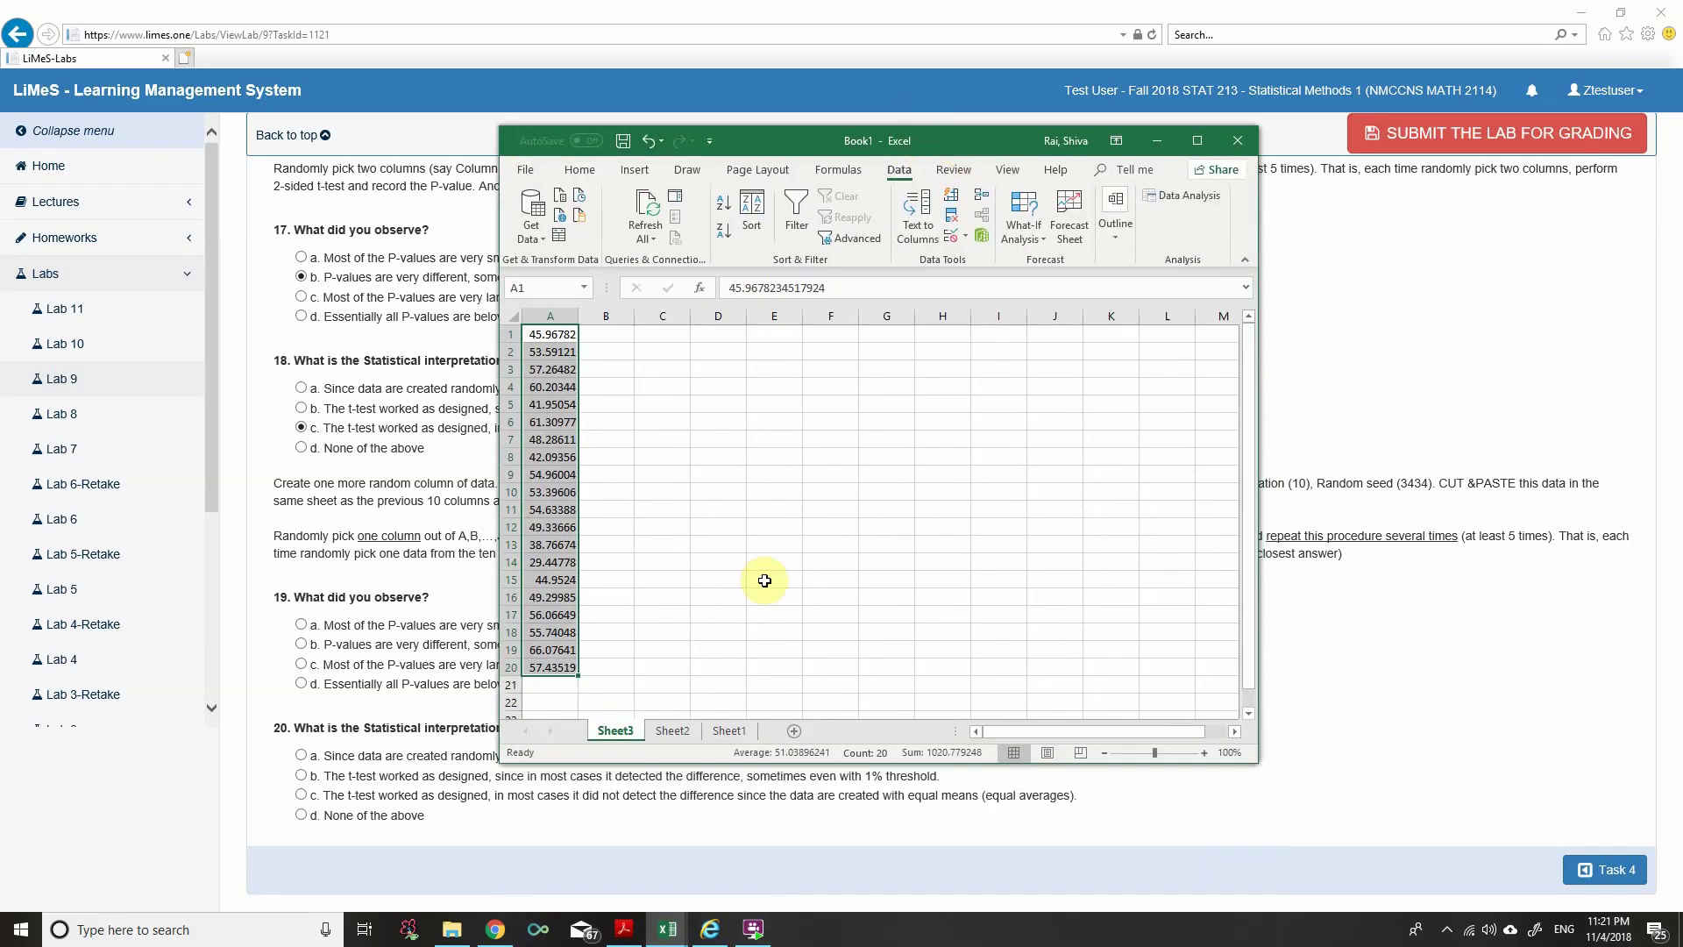
key(ctrl+x)
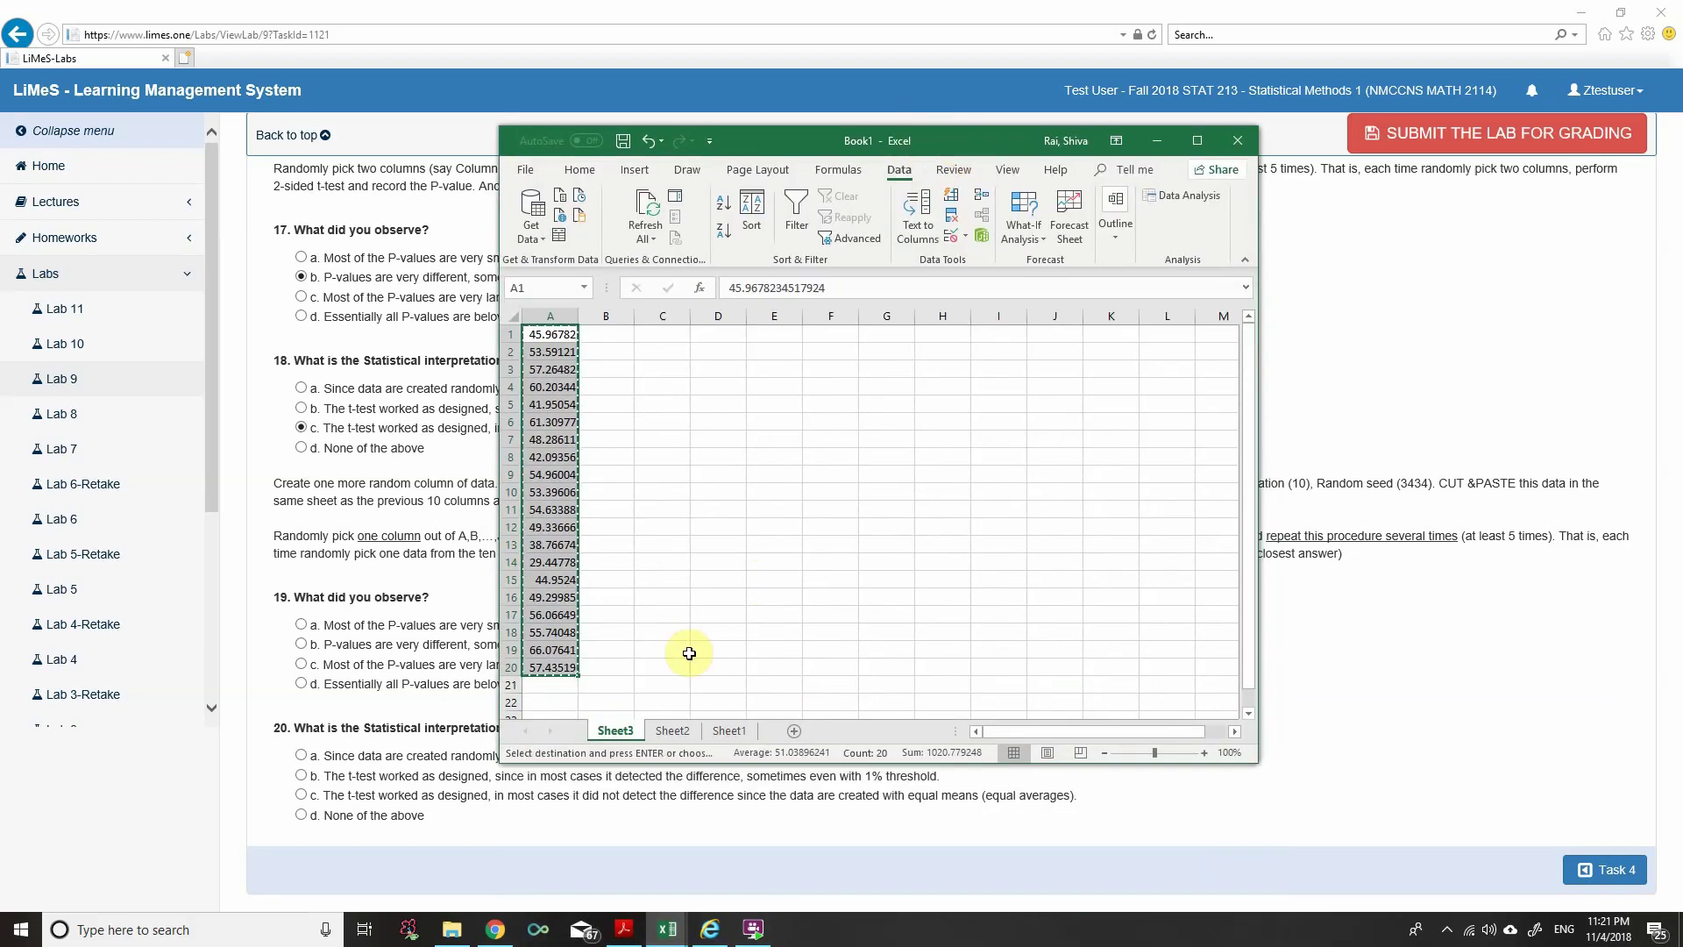
click(728, 730)
click(682, 739)
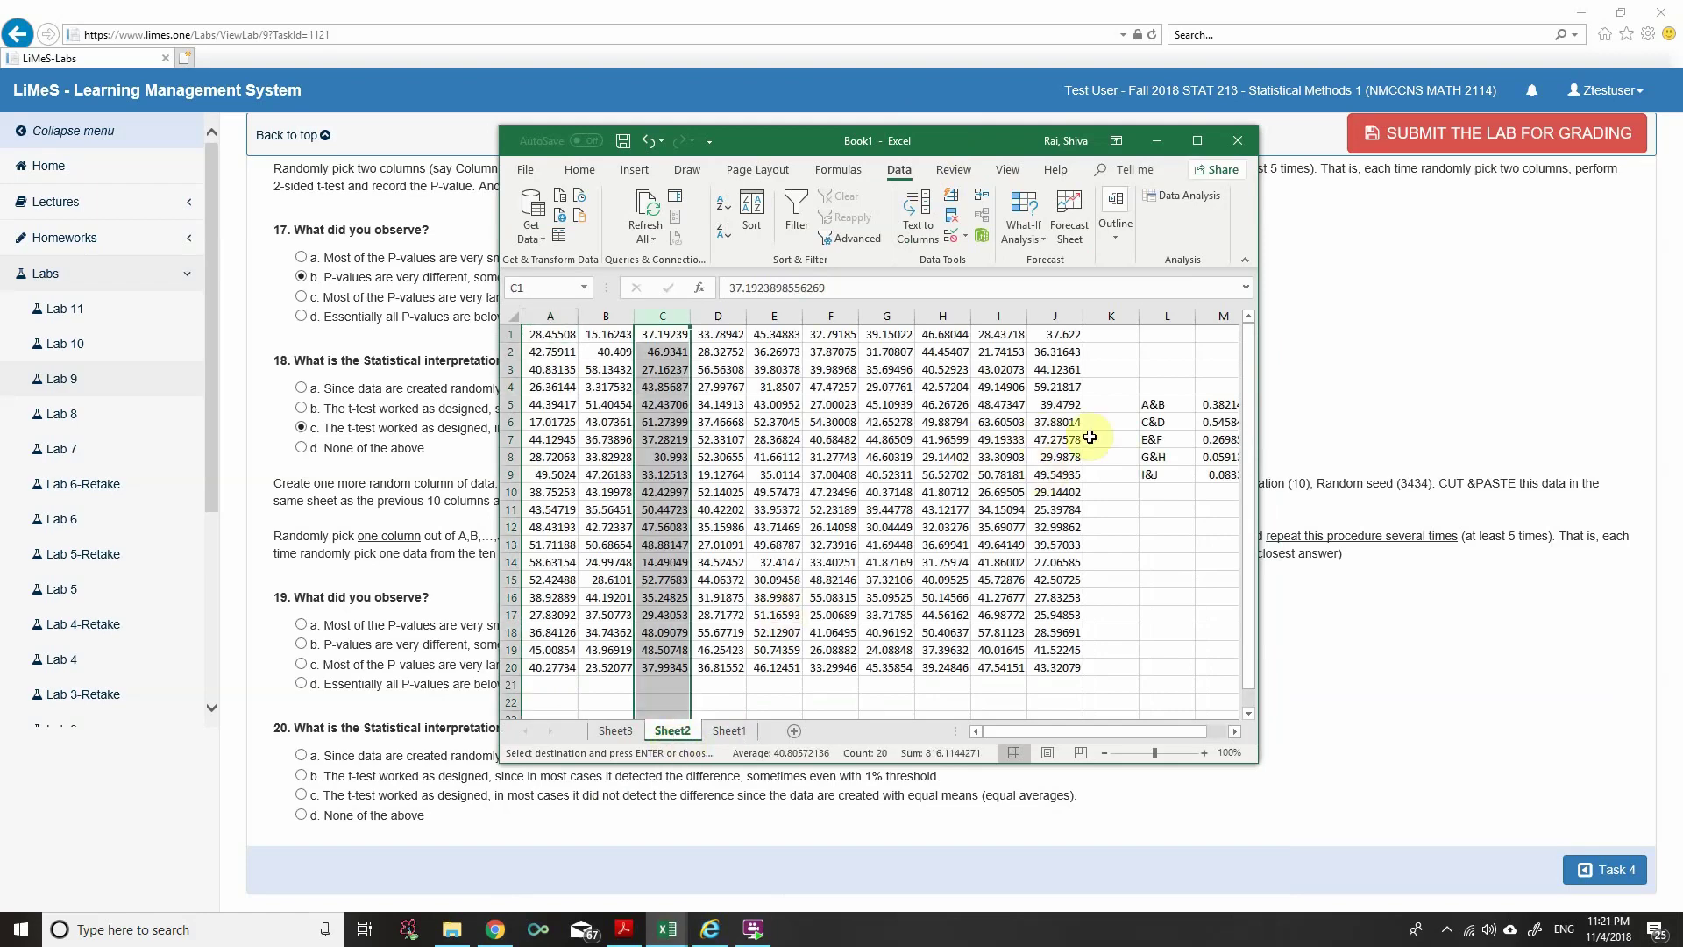
scroll(1041, 734, right, 1)
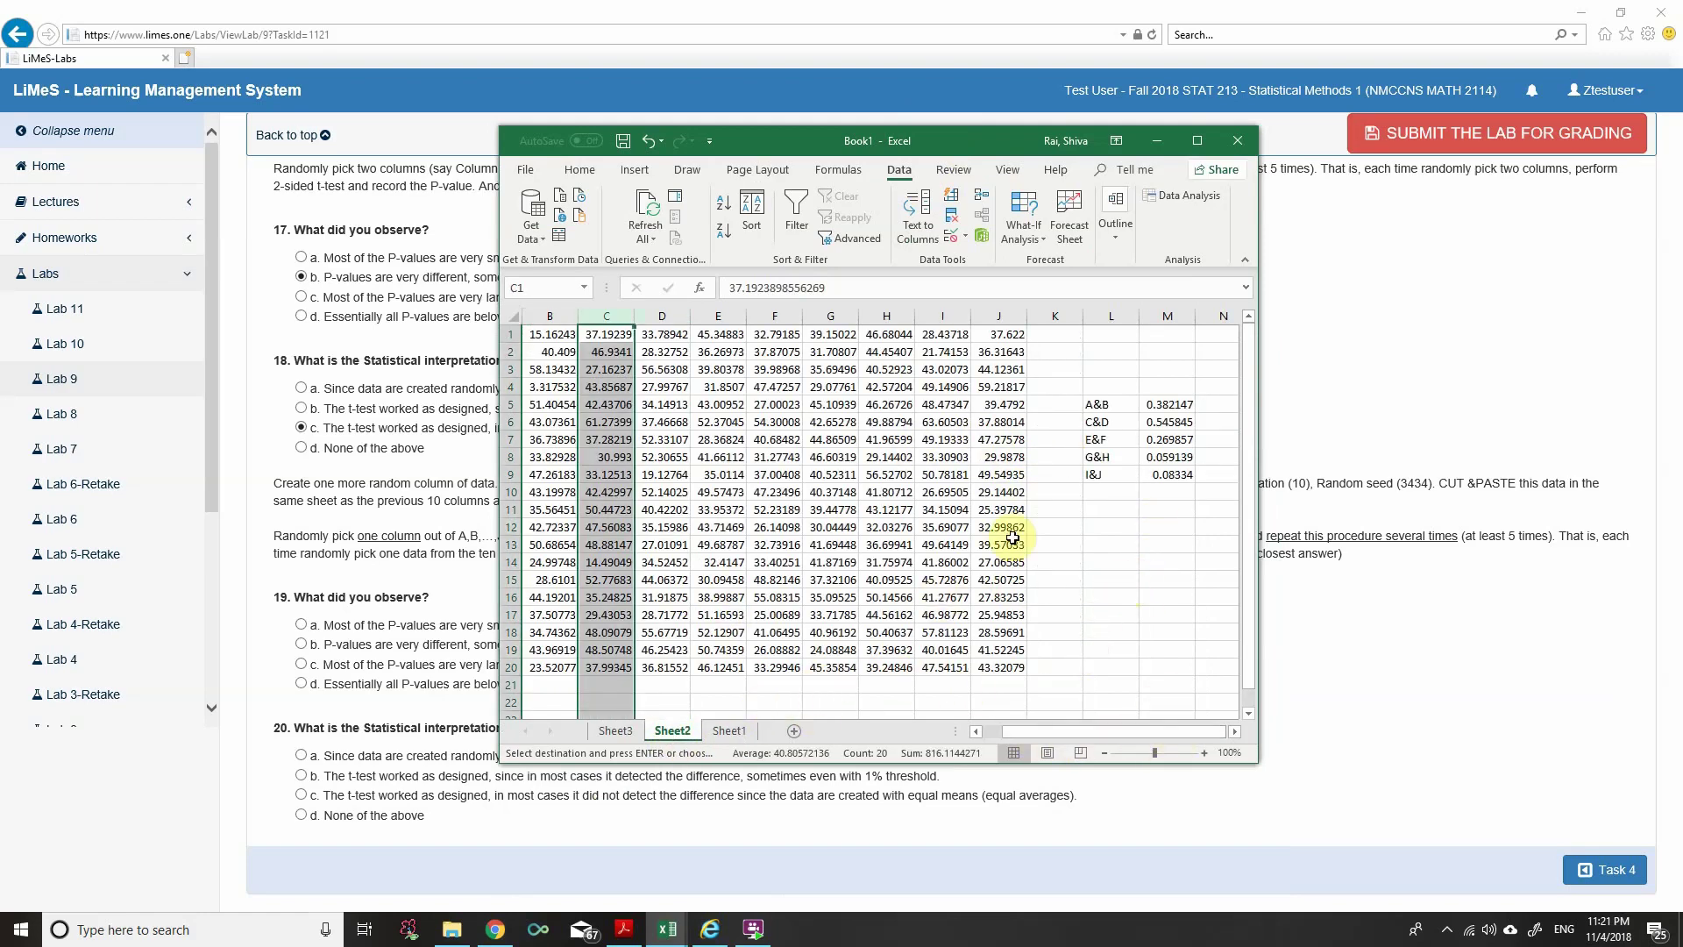
click(1219, 316)
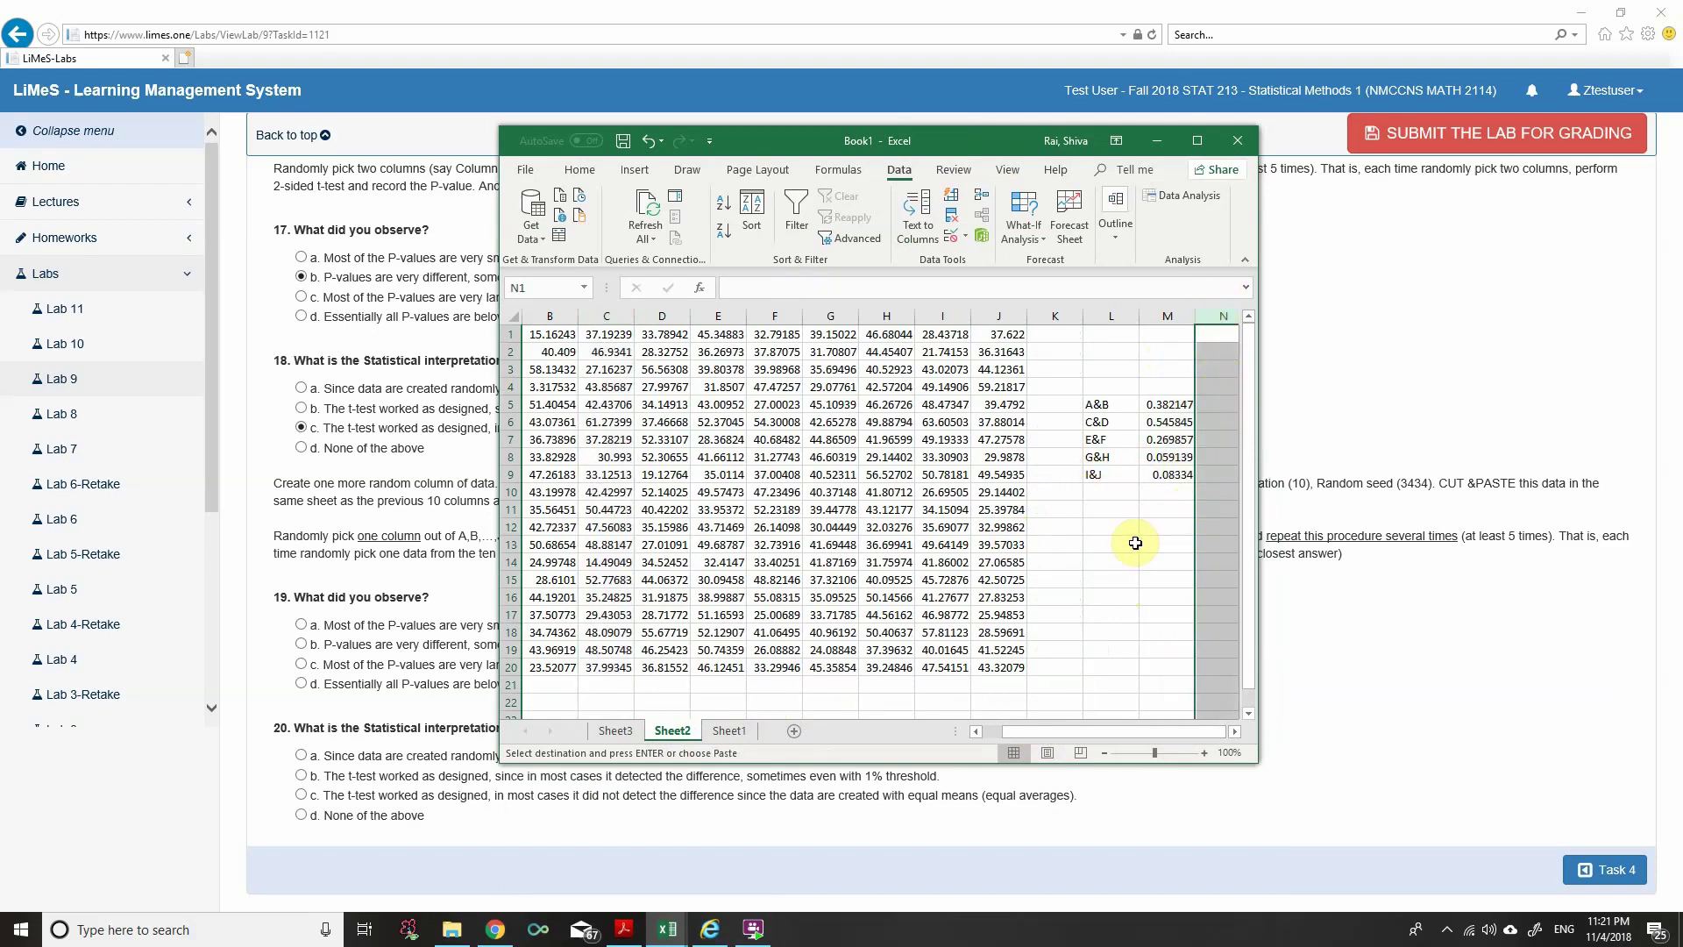
key(ctrl+v)
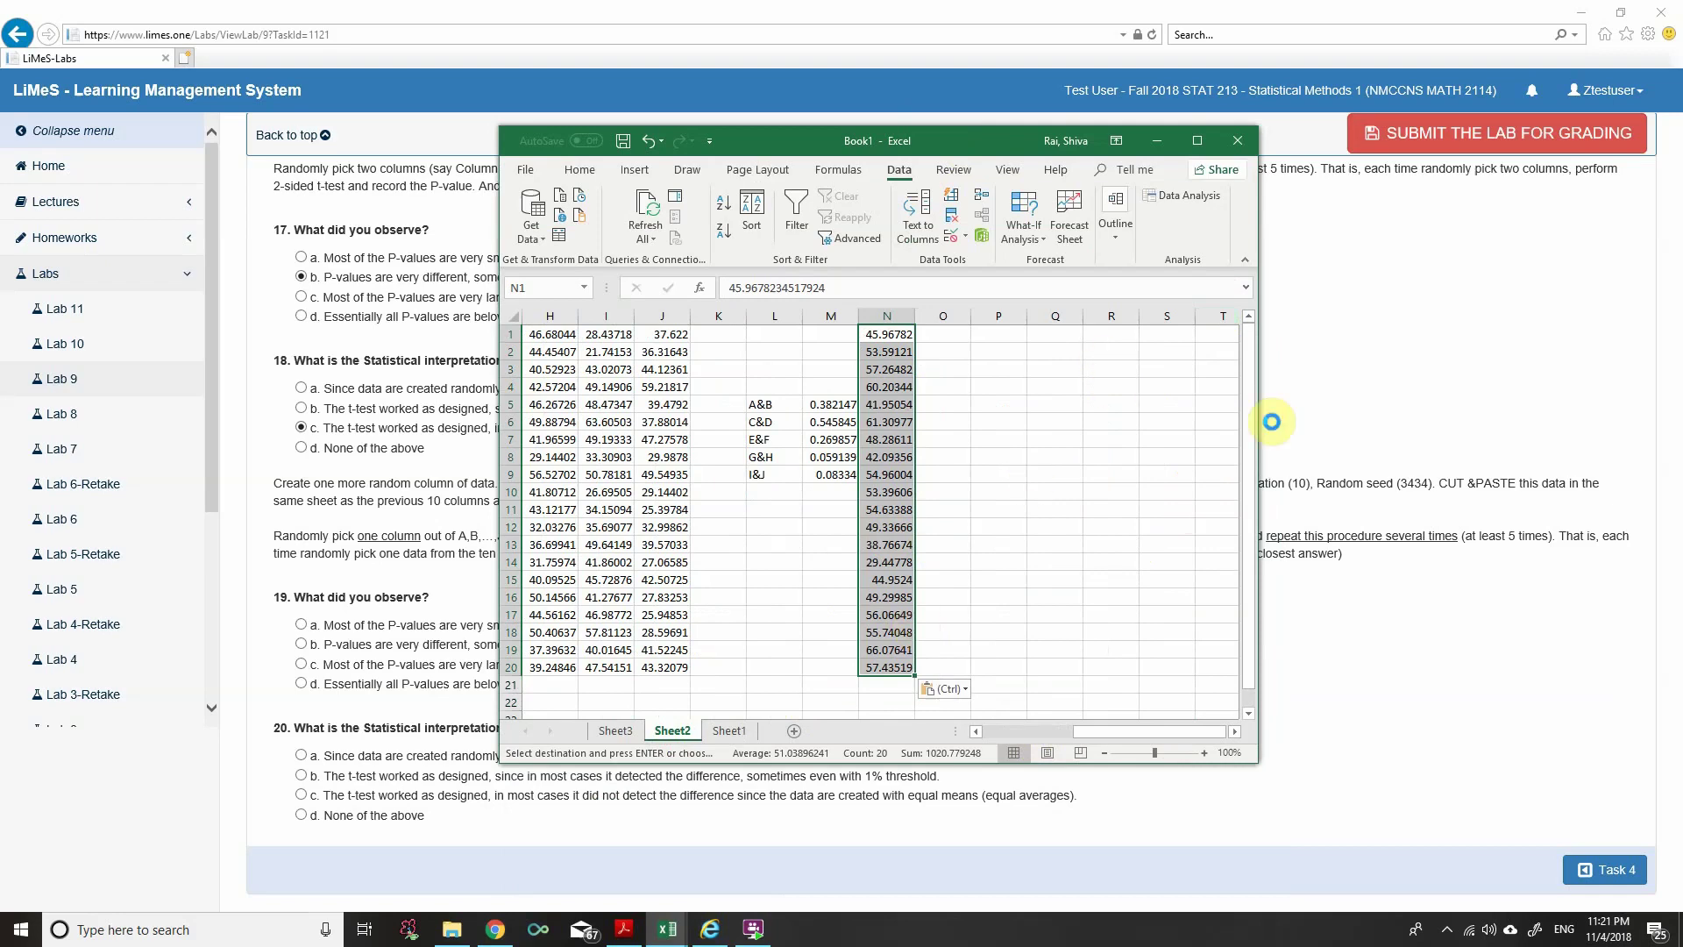
Step: Review the LiMeS instructions for t-testing a randomly picked column against the newly created column, and return to Excel
drag(1261, 386, 1514, 377)
click(313, 478)
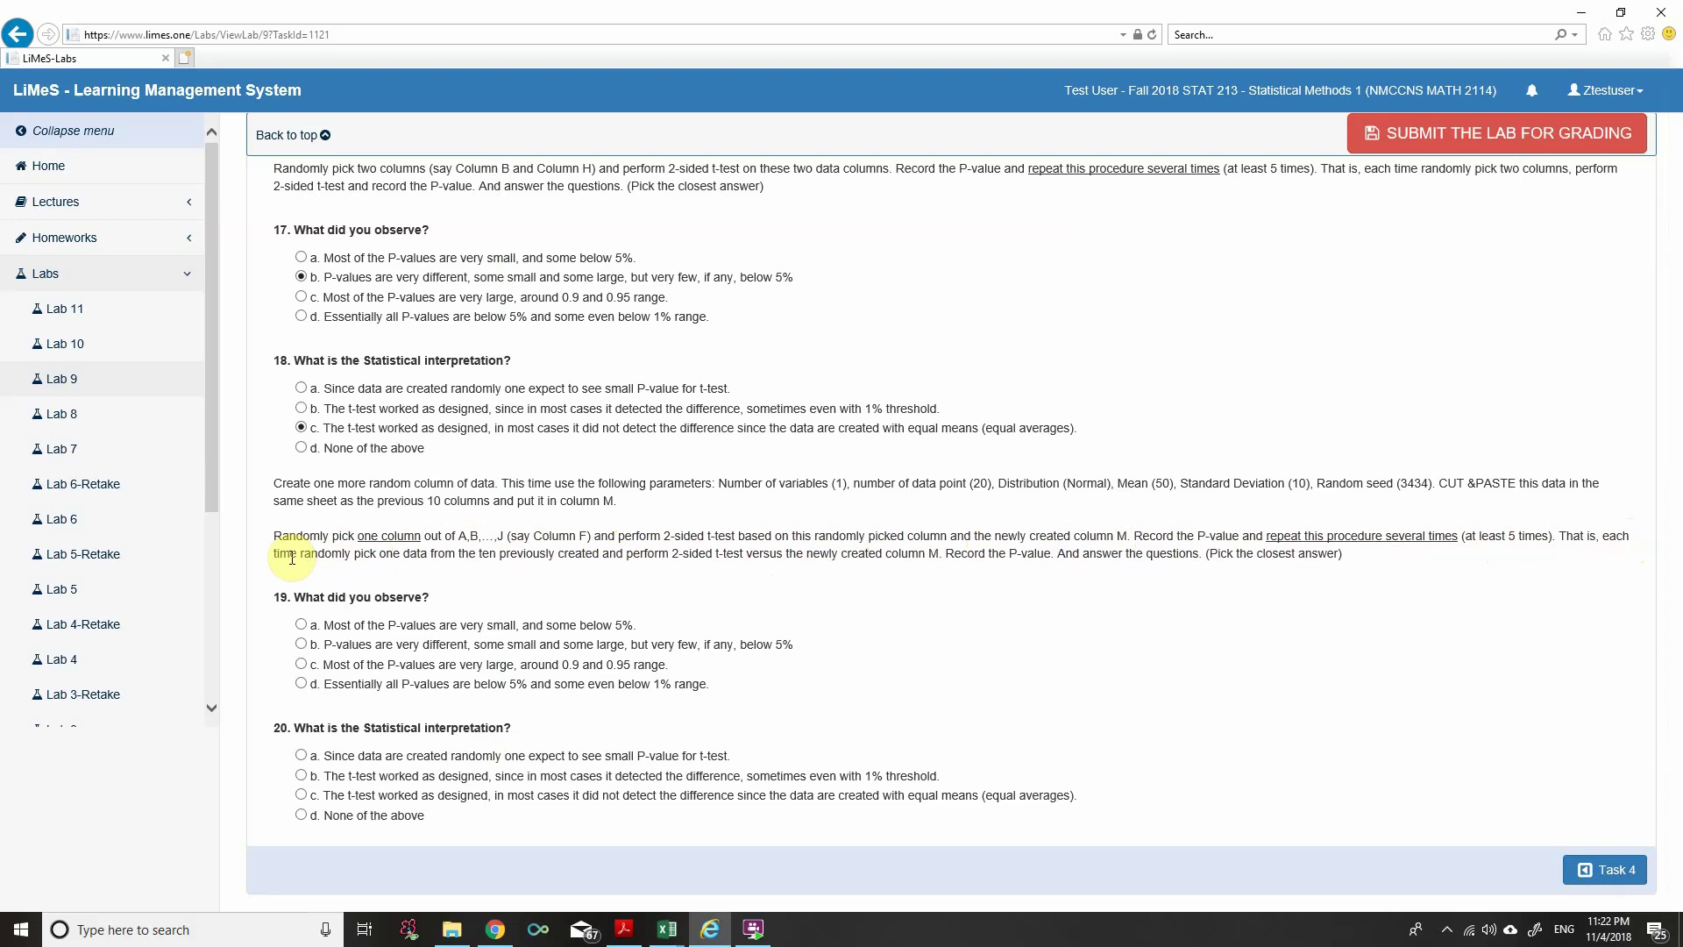
click(666, 927)
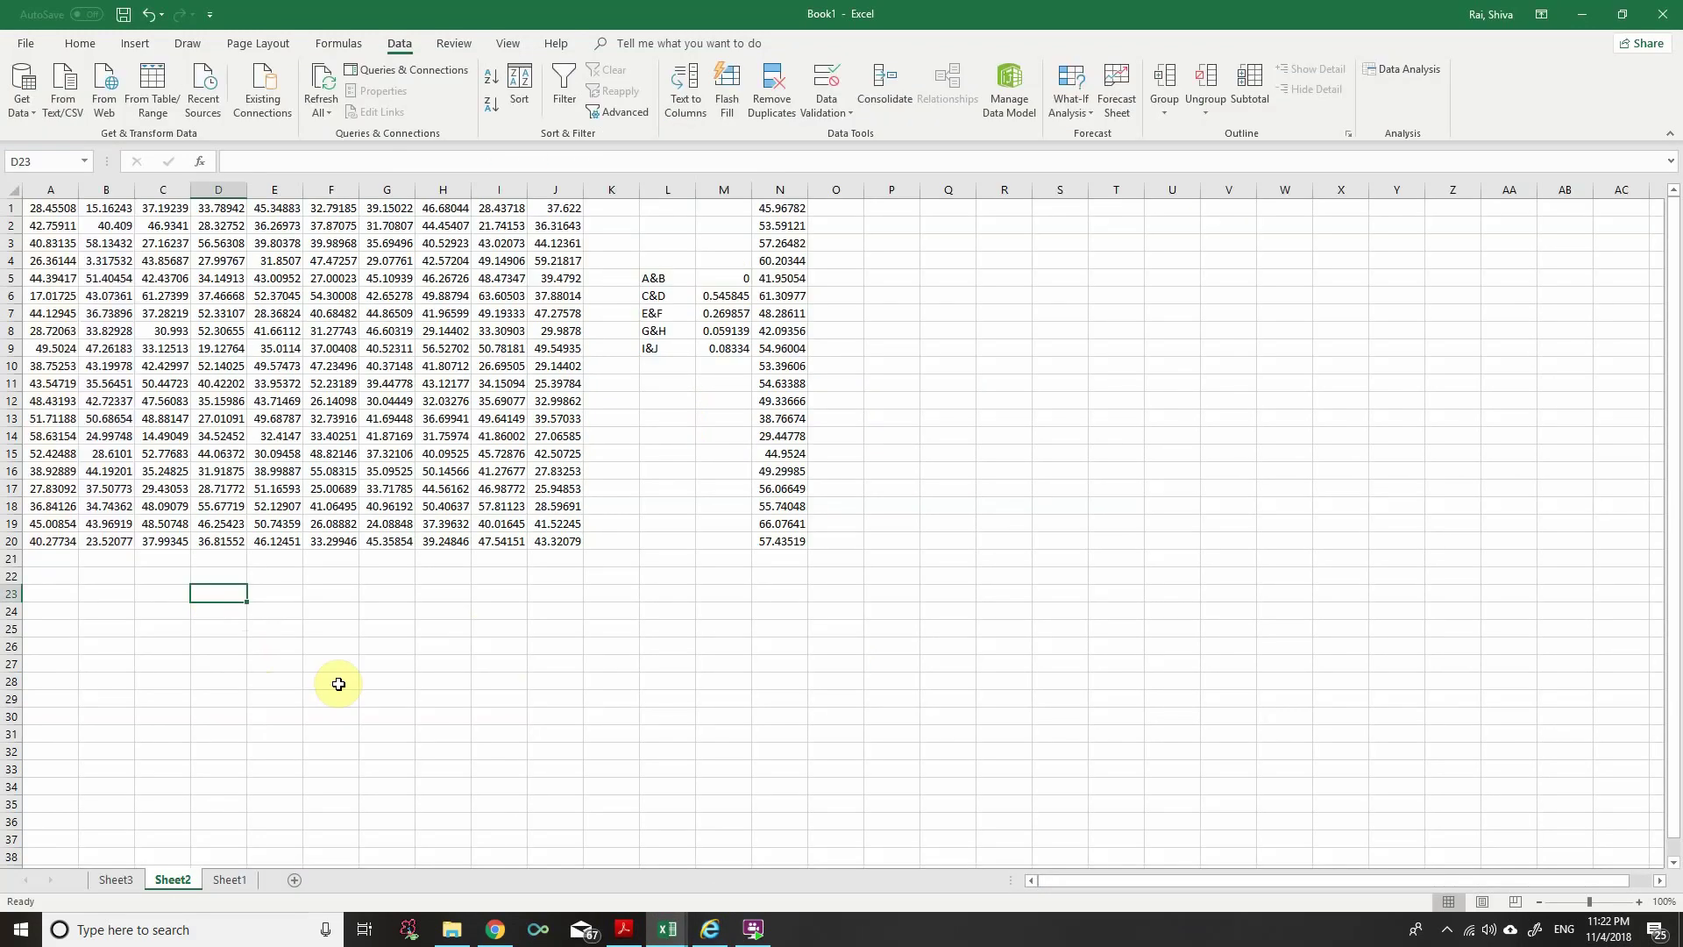
Step: Label the comparison pairs A&N, B&N, F&N, I&N and J&N in cells C23 to C27 of Sheet2
click(155, 592)
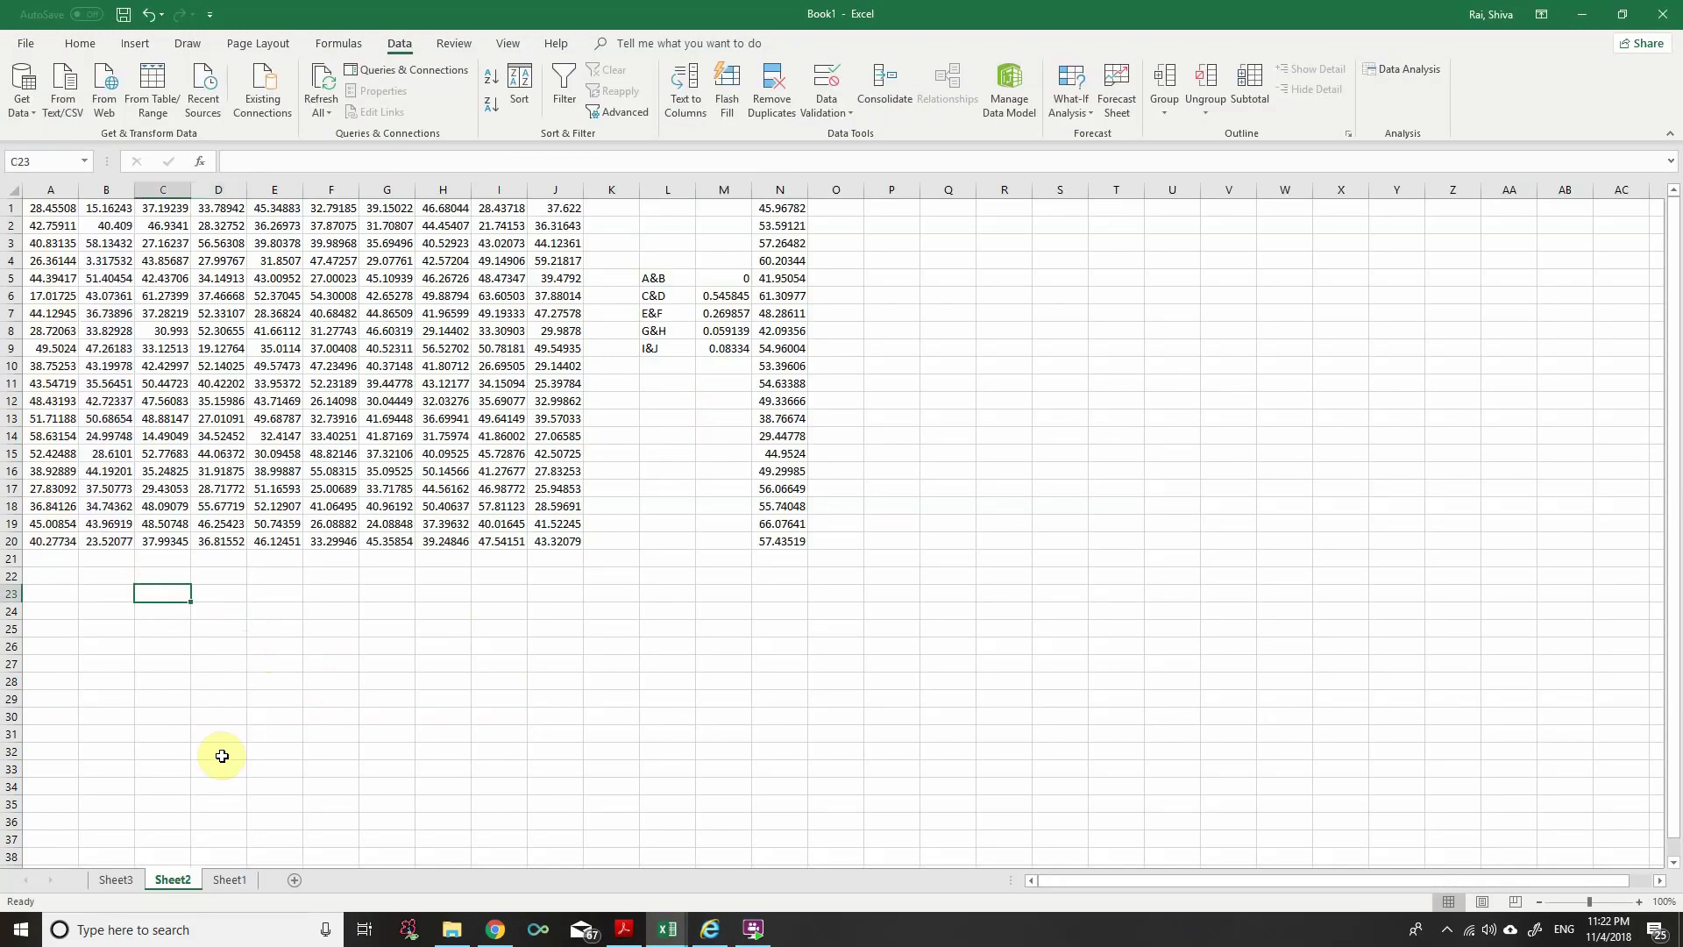
text(A&N)
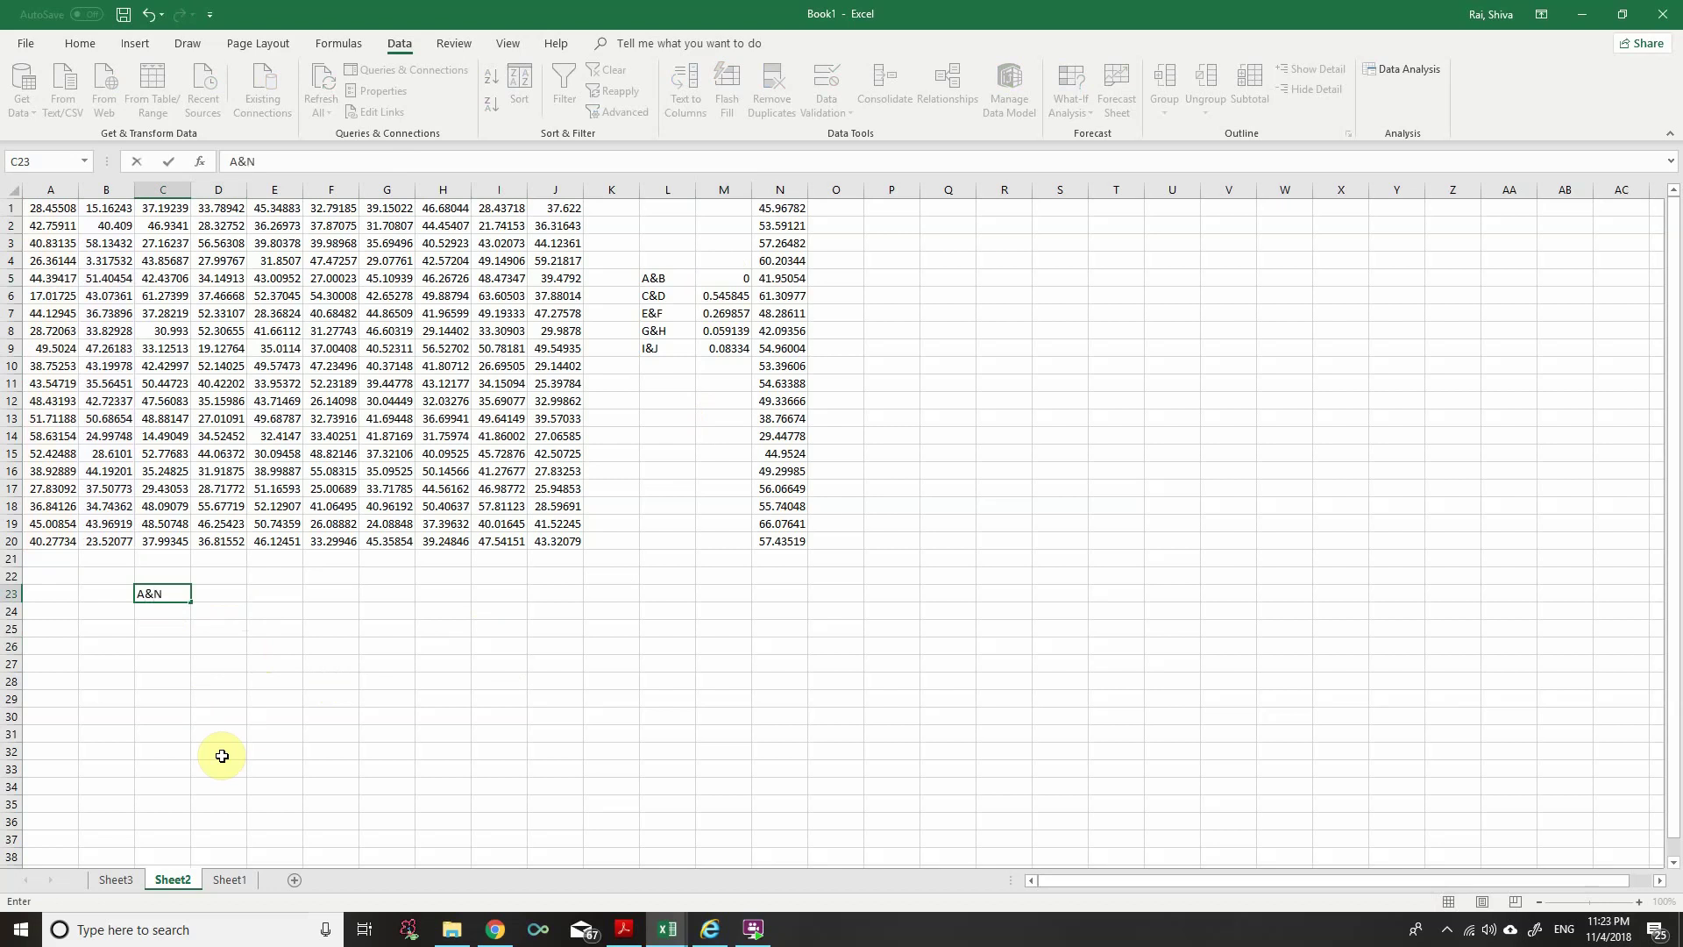
key(Return)
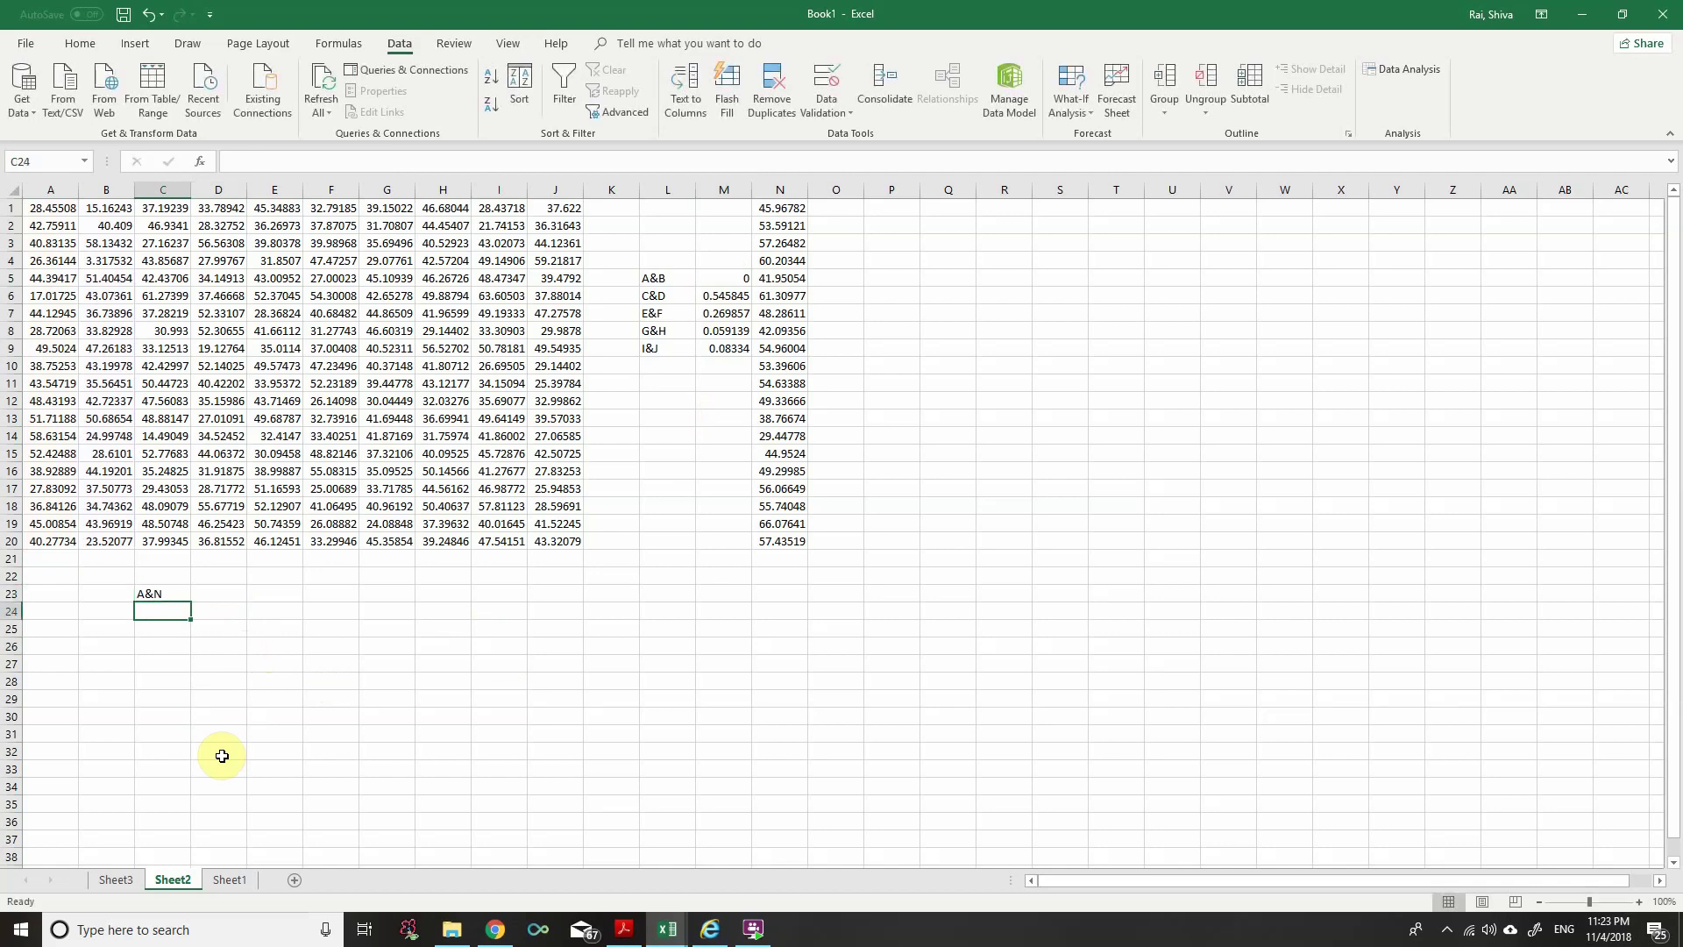
text(B&N)
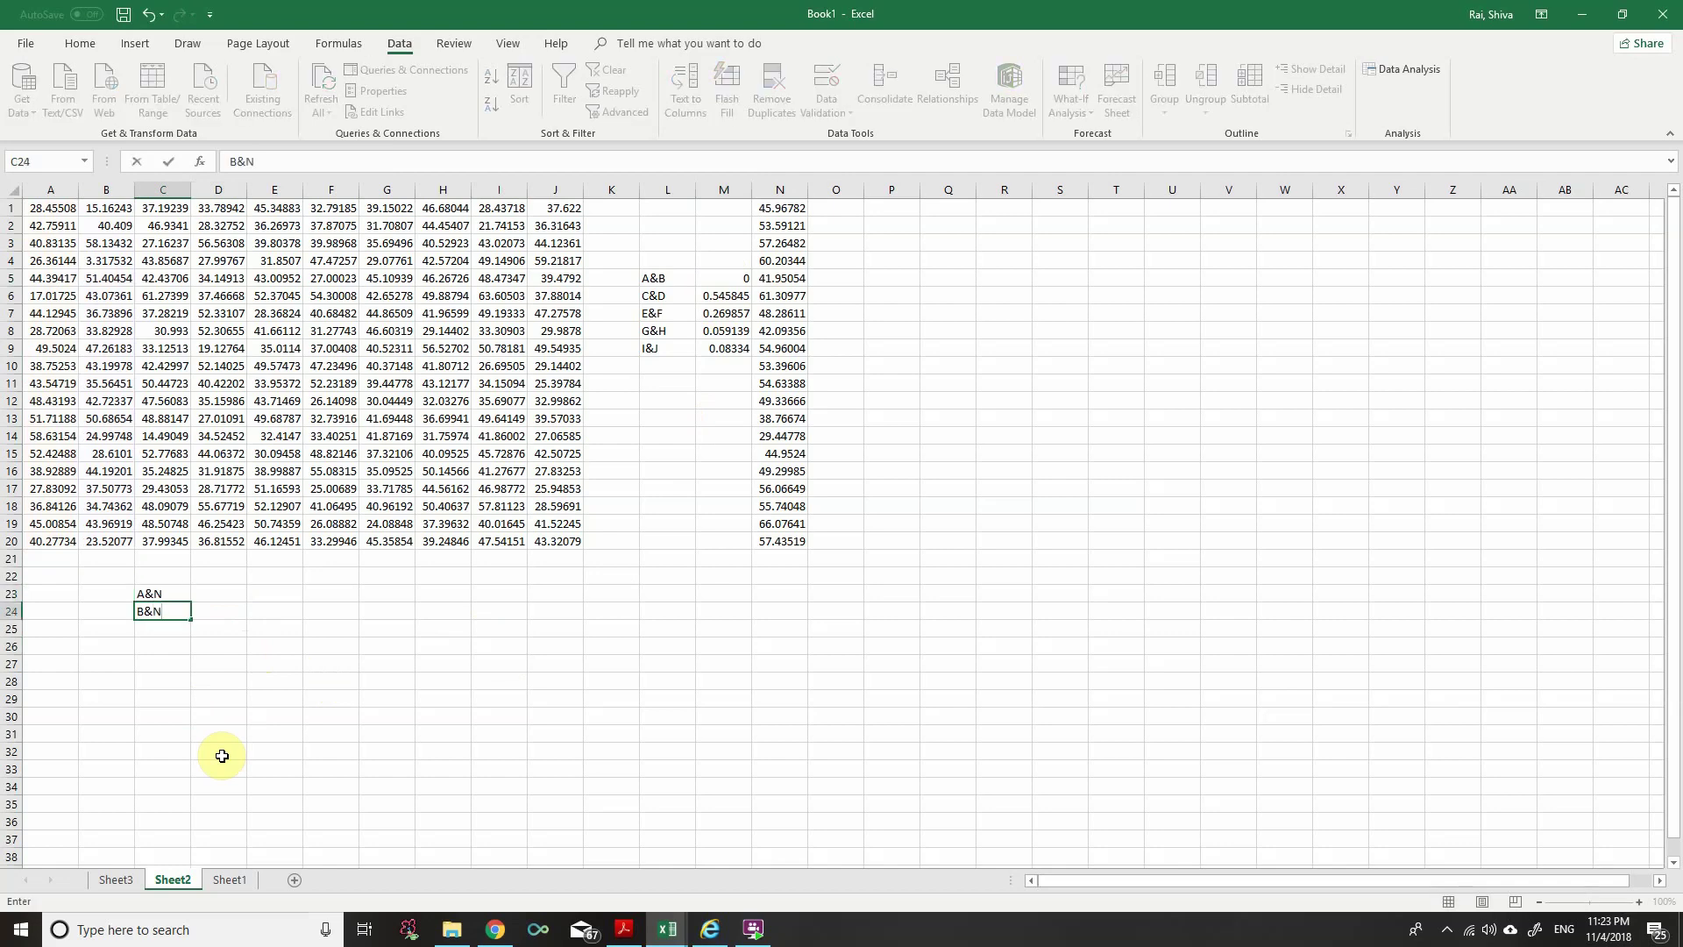
key(Return)
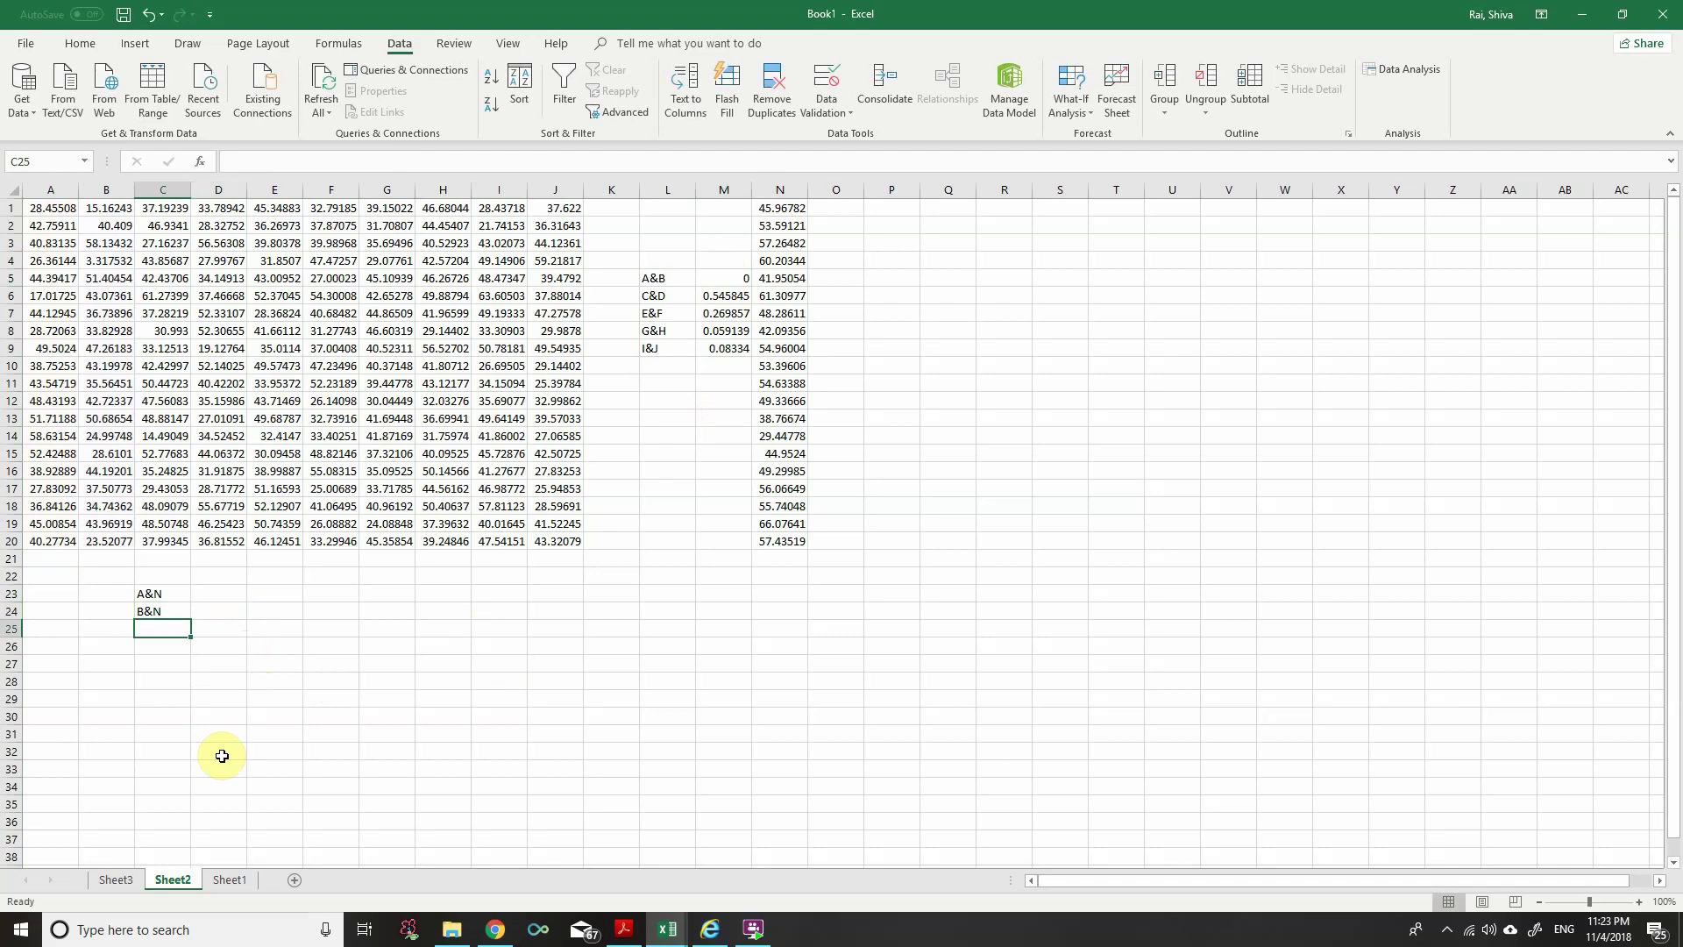
text(F)
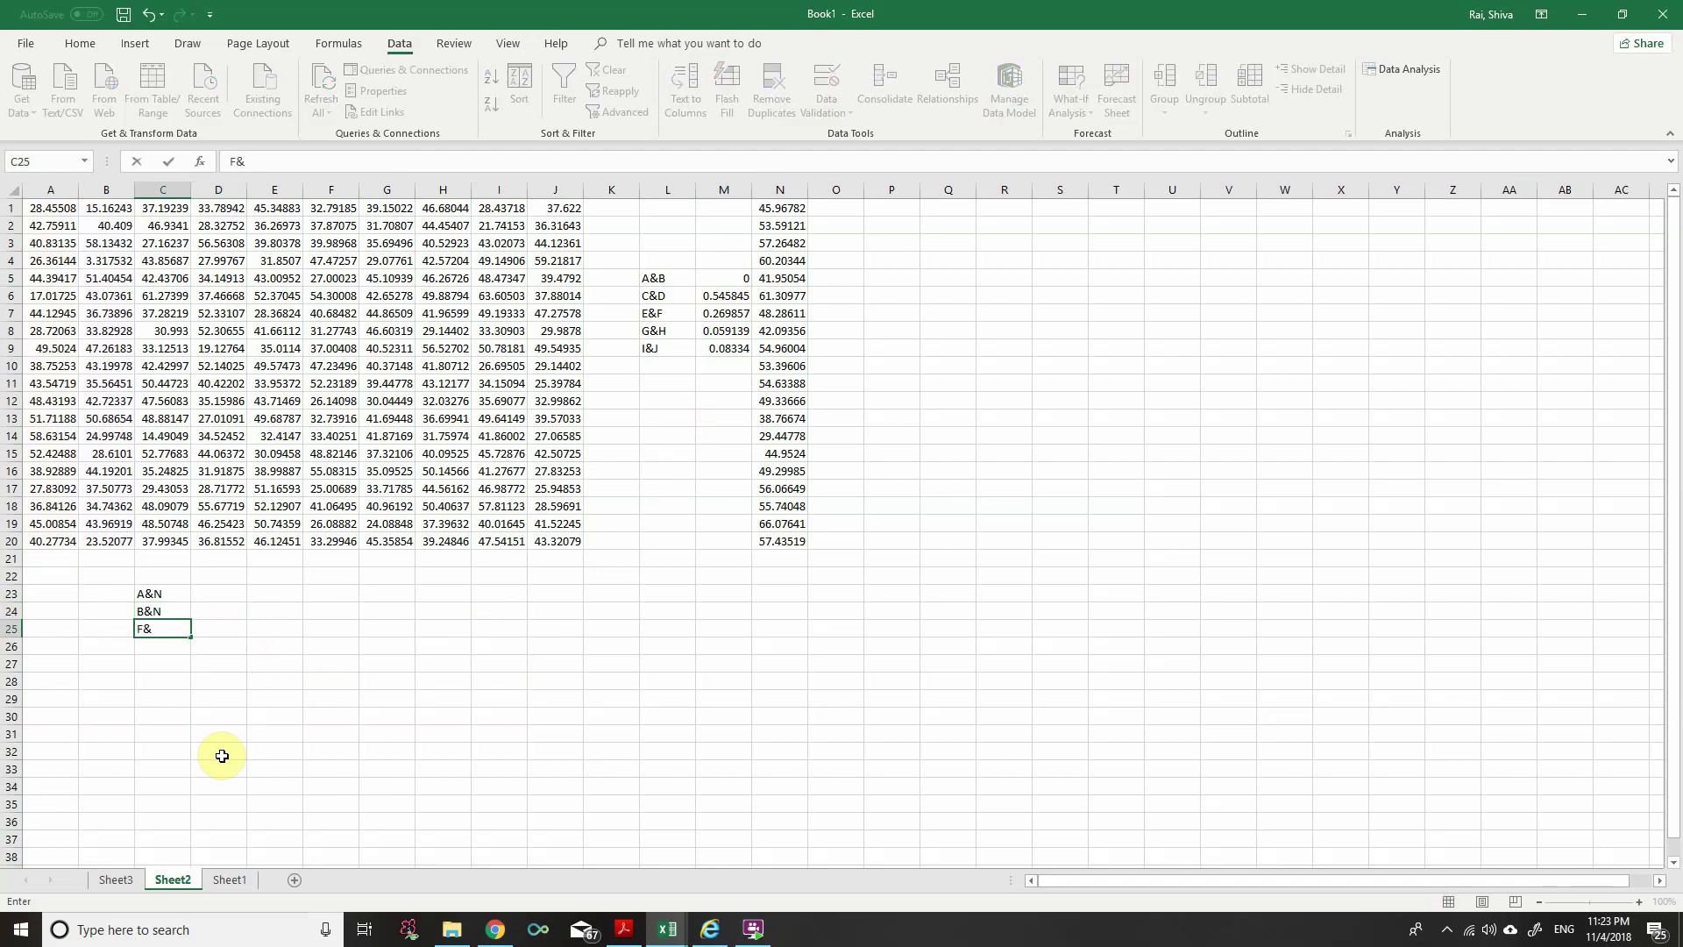
text(&N)
key(Return)
text(I&N)
key(Return)
text(J&N)
Step: In D23, enter a two-tailed, type 3 t-test of columns A and N: =TTEST(A1:A20,N1:N20,2,3)
key(Up)
key(Up)
key(Up)
key(Up)
key(Right)
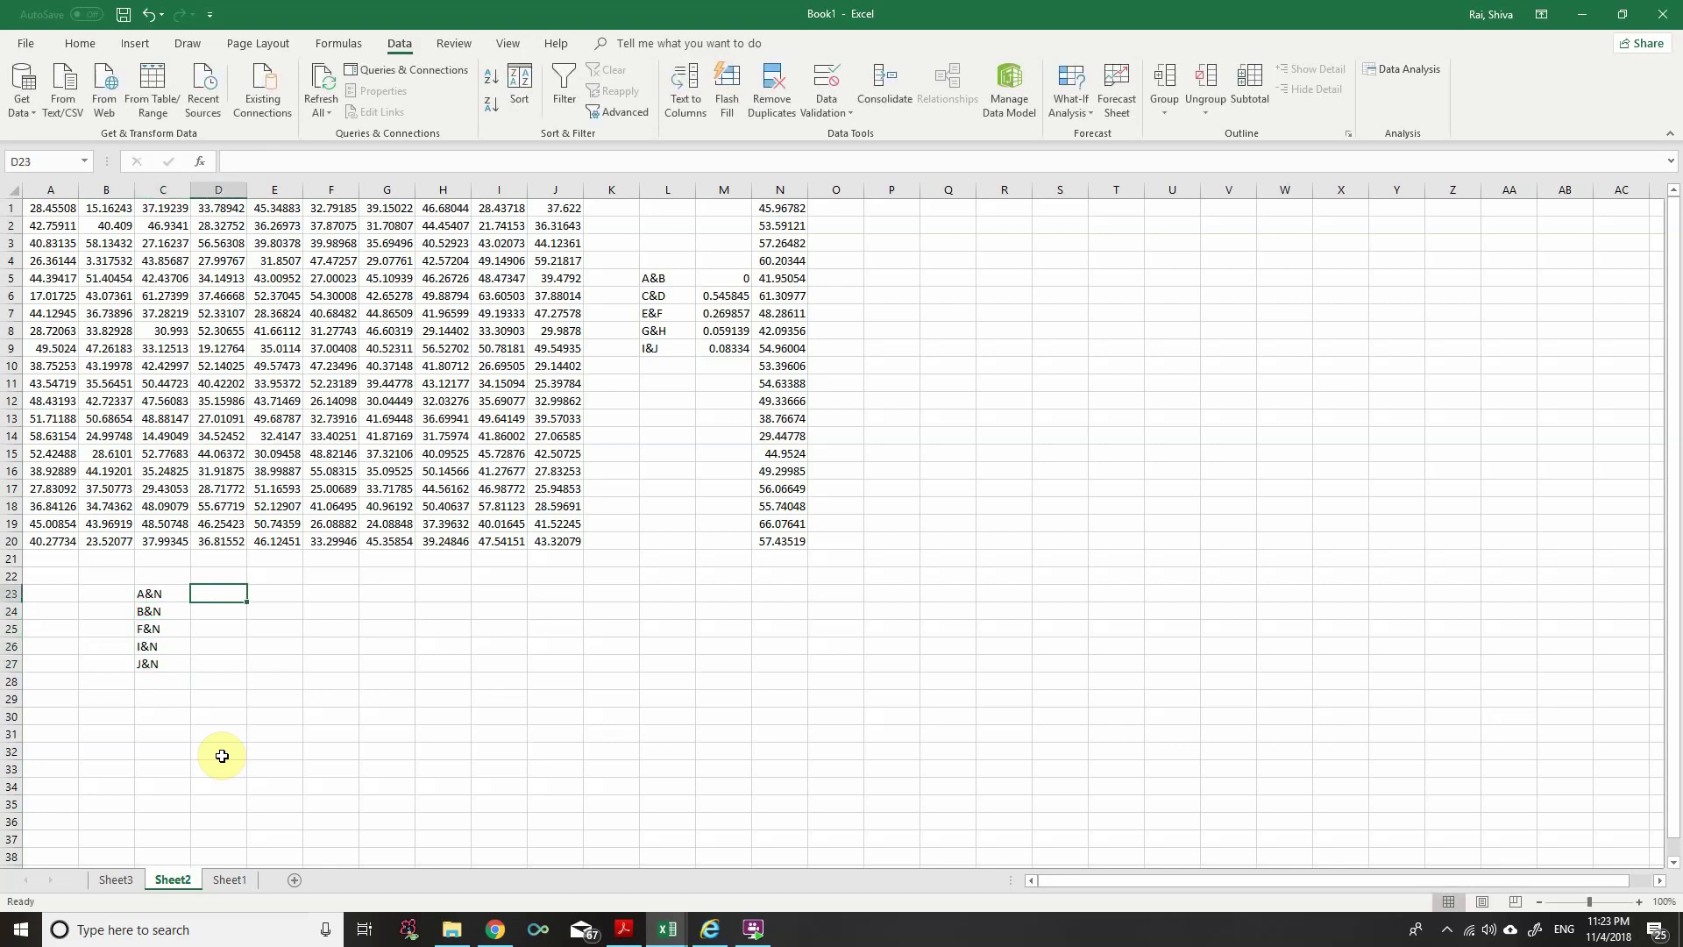
text(=)
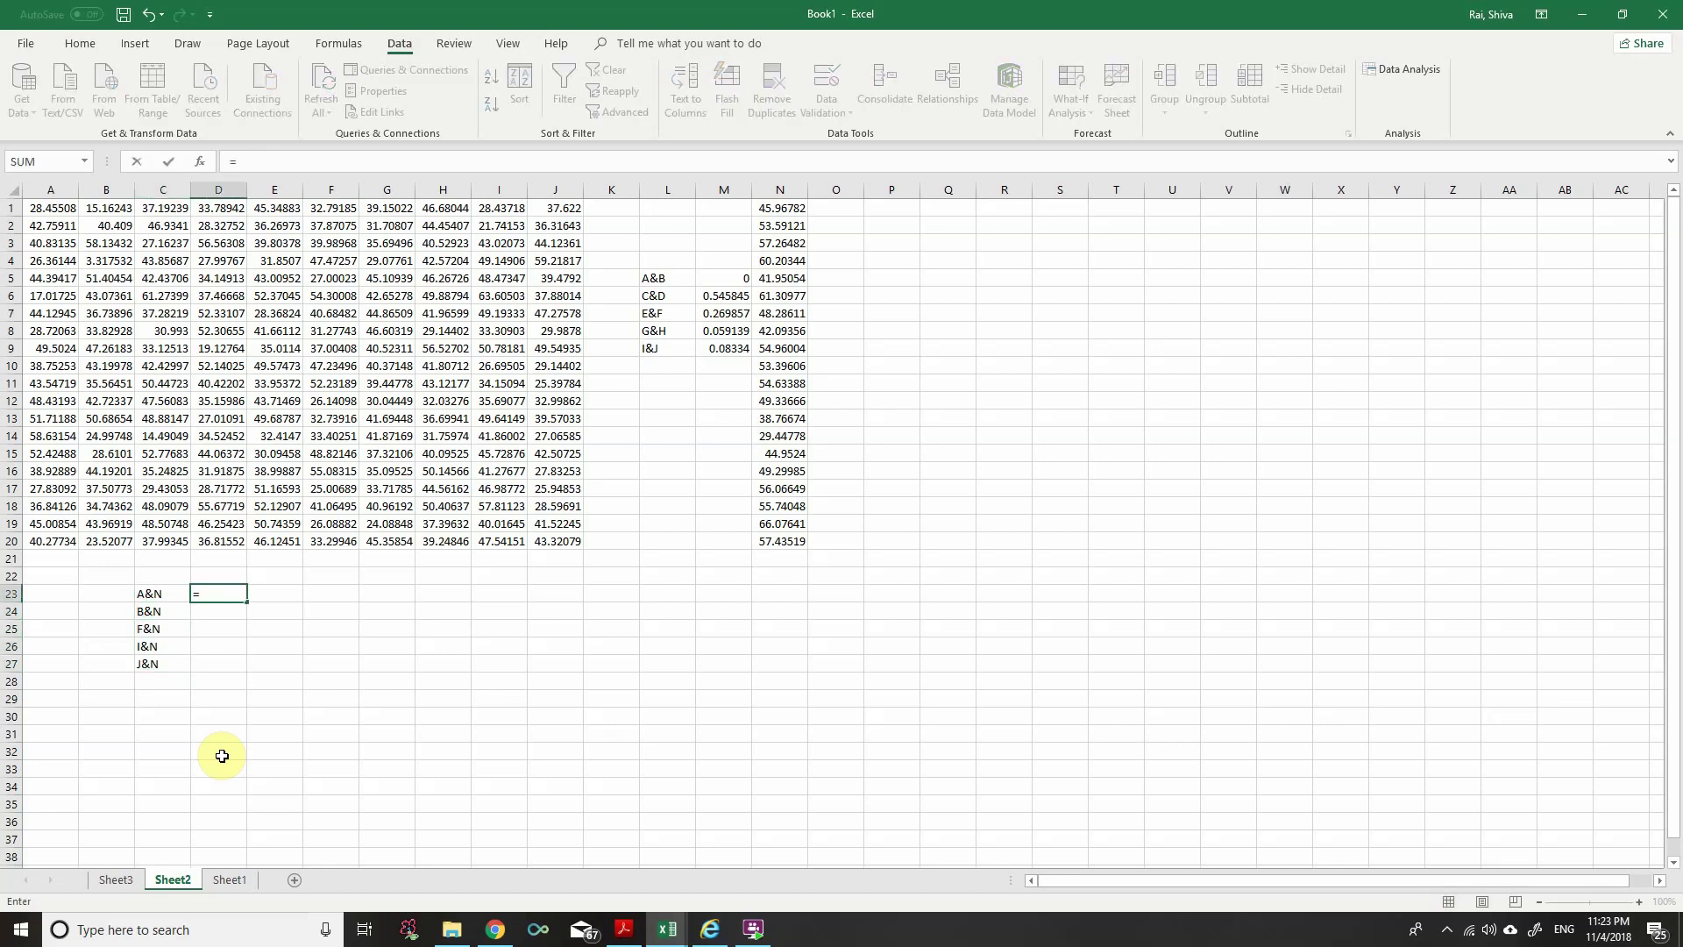
text(ttest)
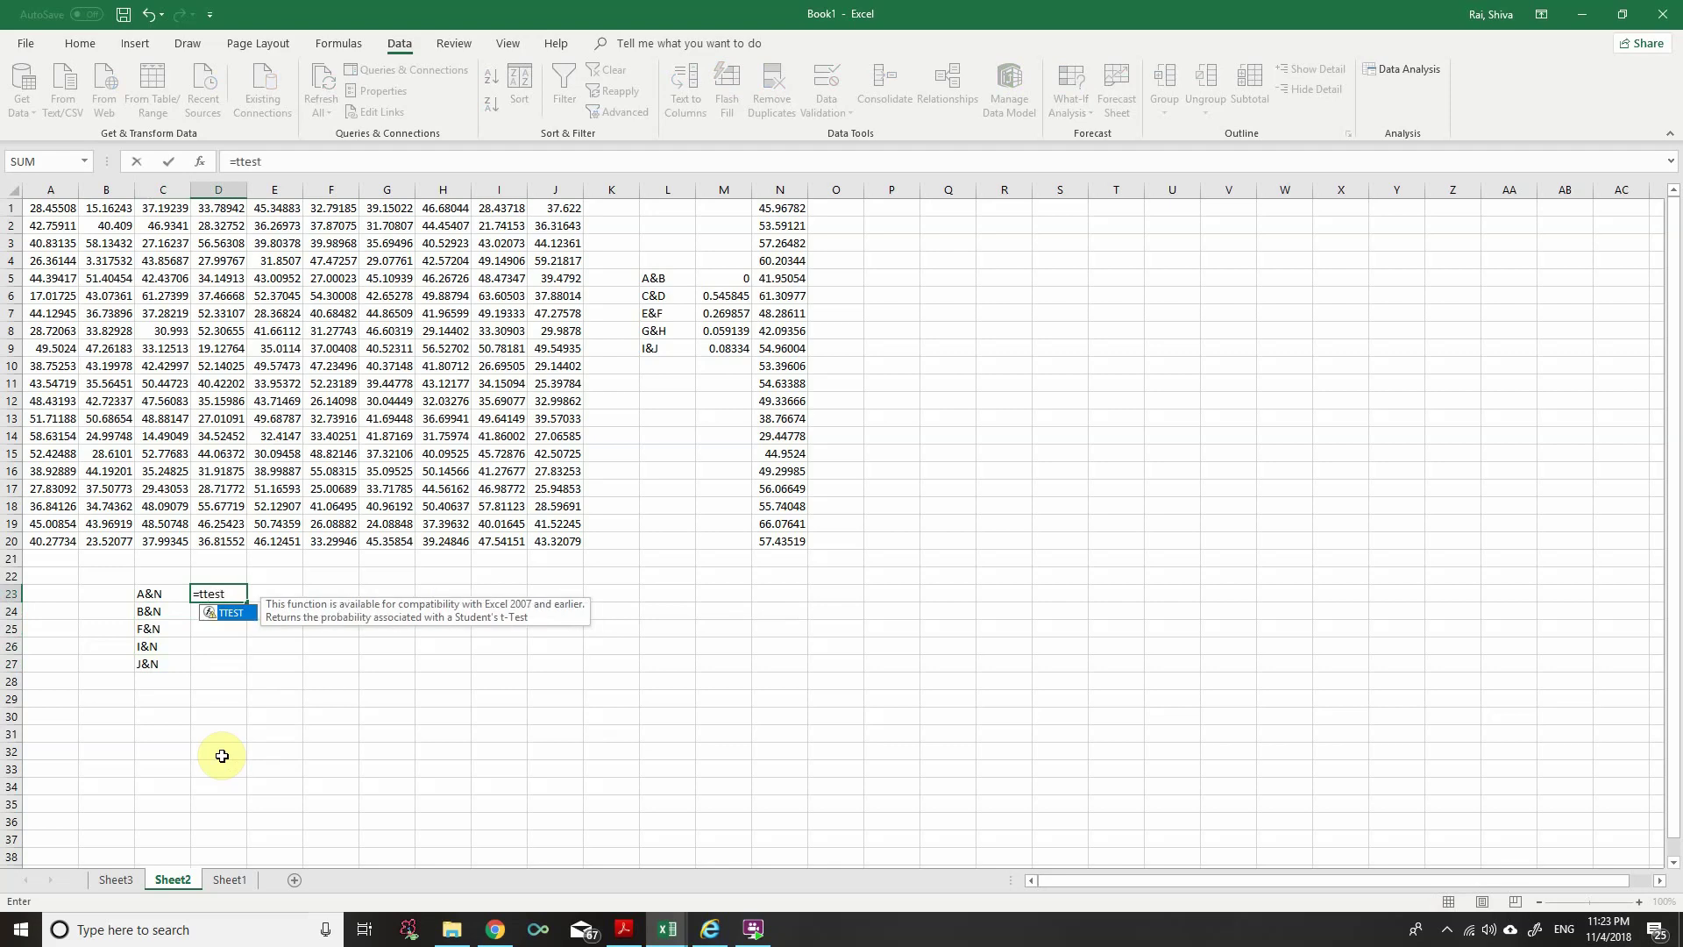
text(()
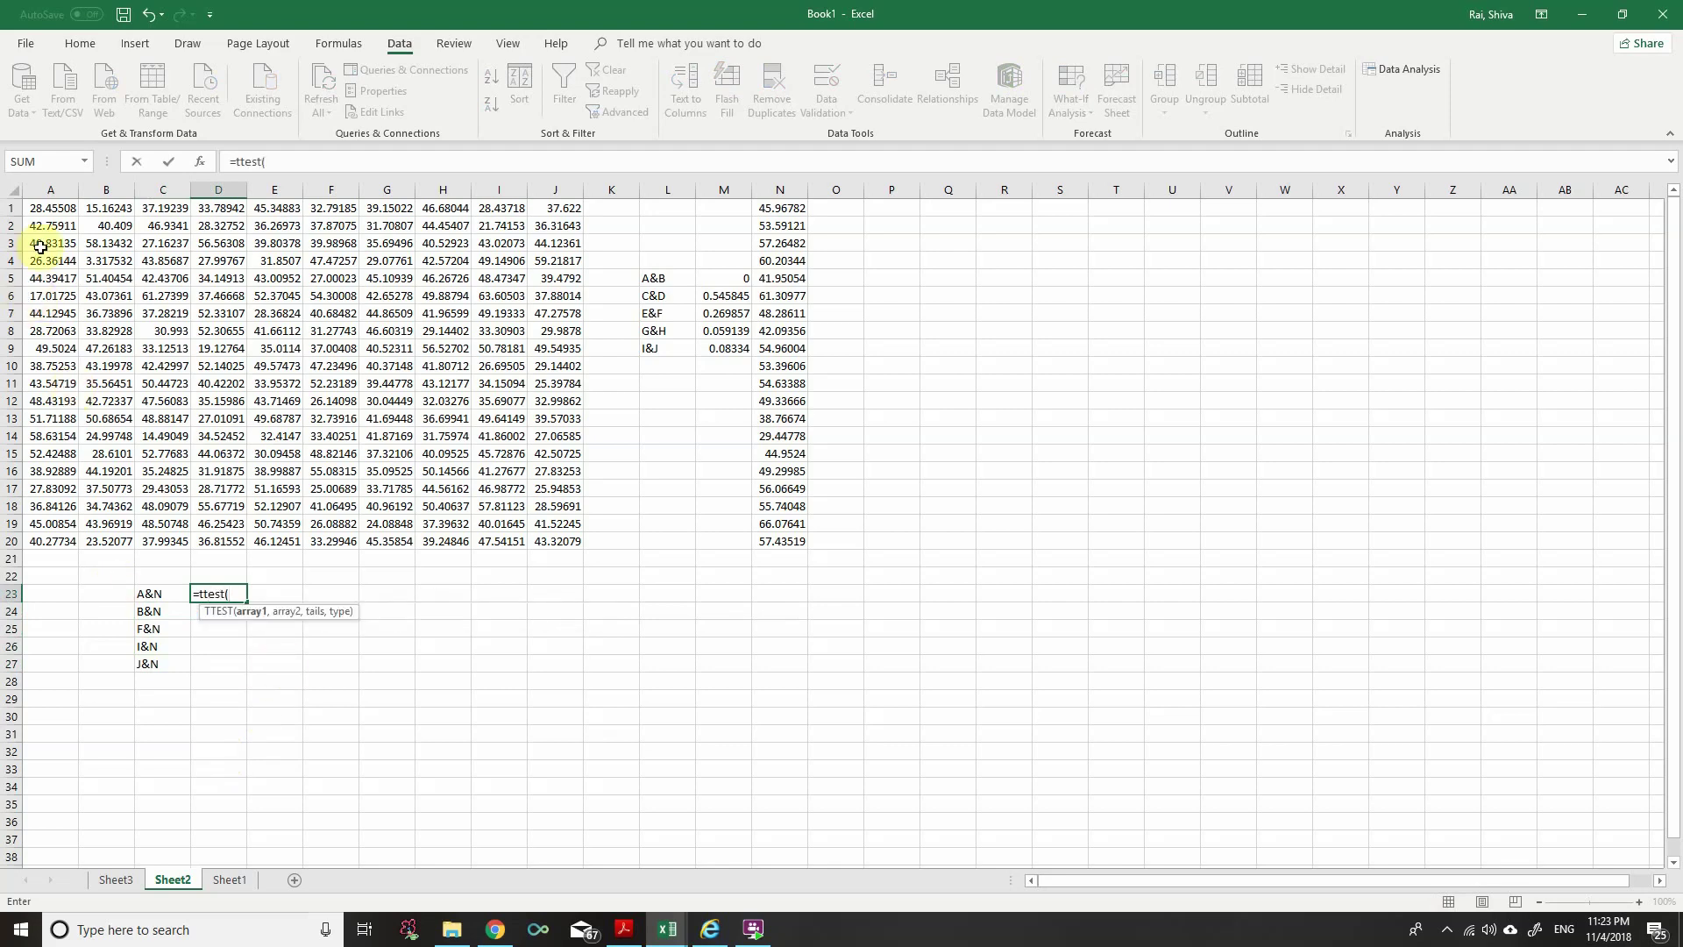
drag(54, 208, 54, 541)
text(,)
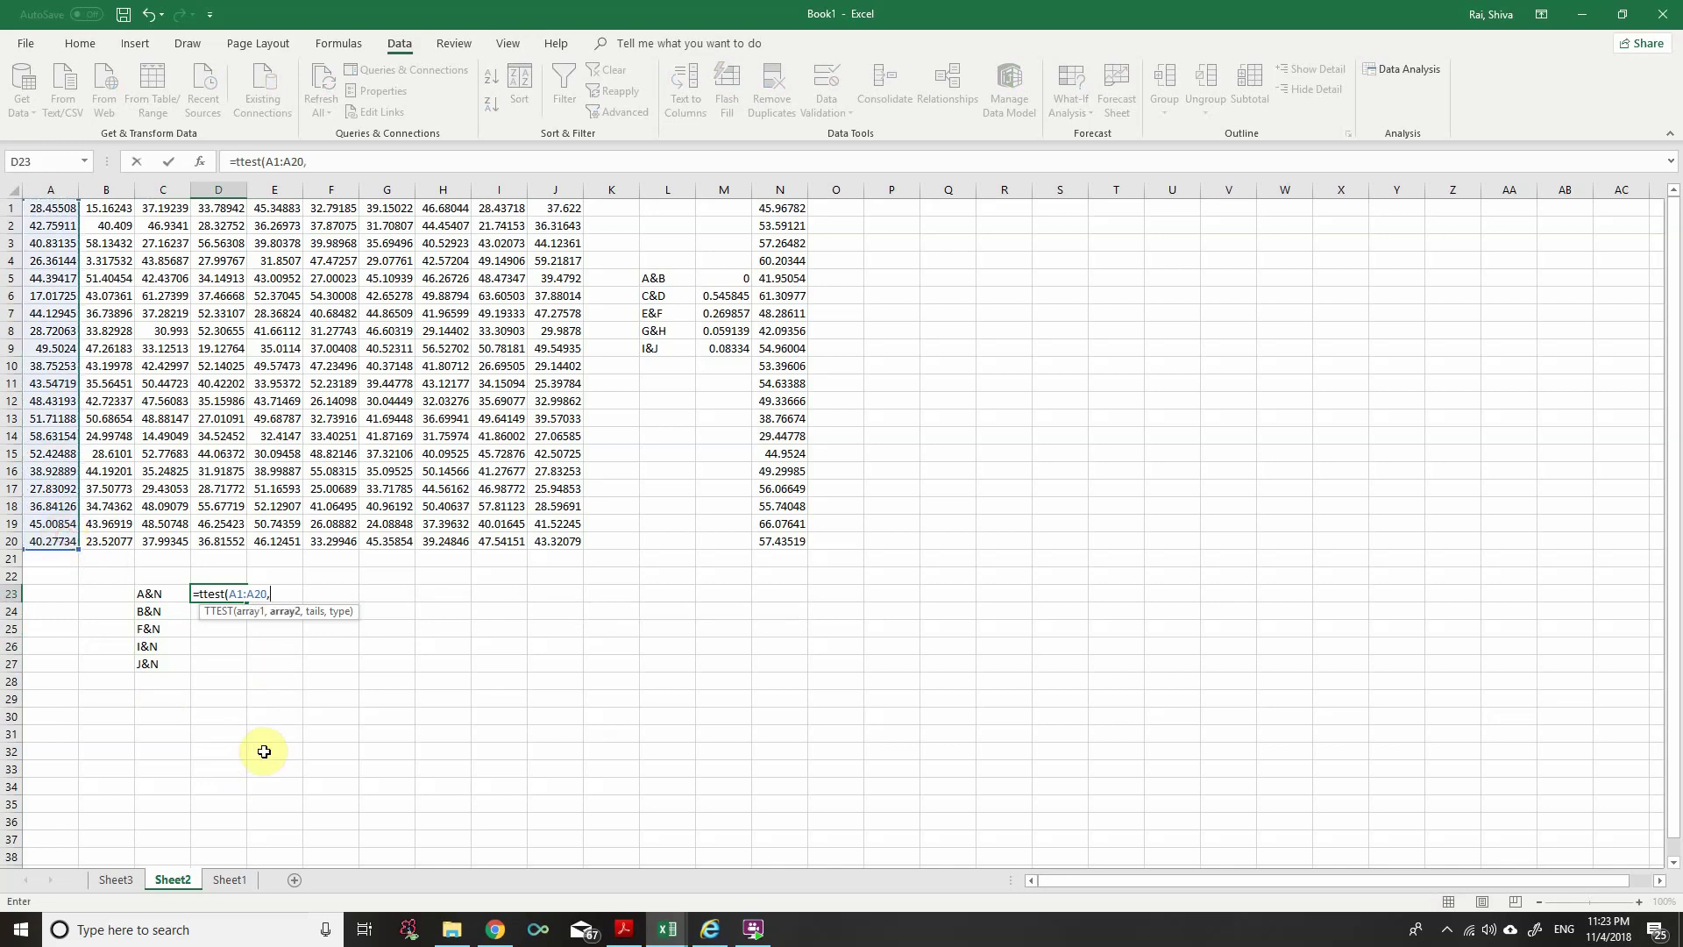
drag(776, 205, 765, 541)
text(,)
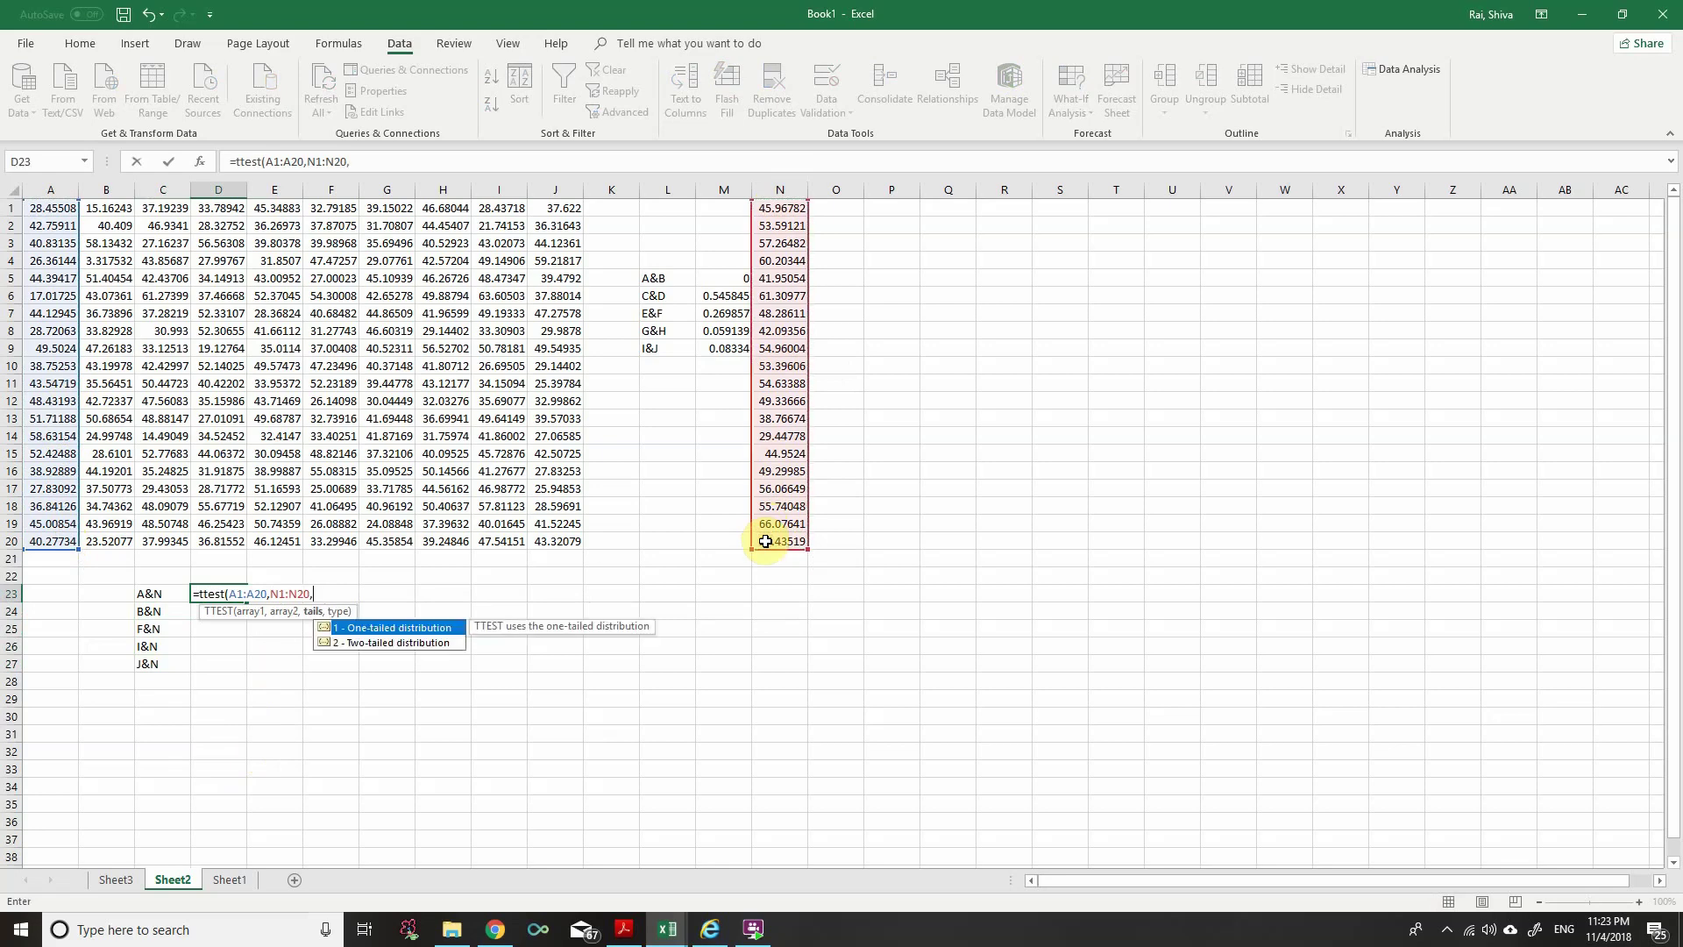
text(2,3))
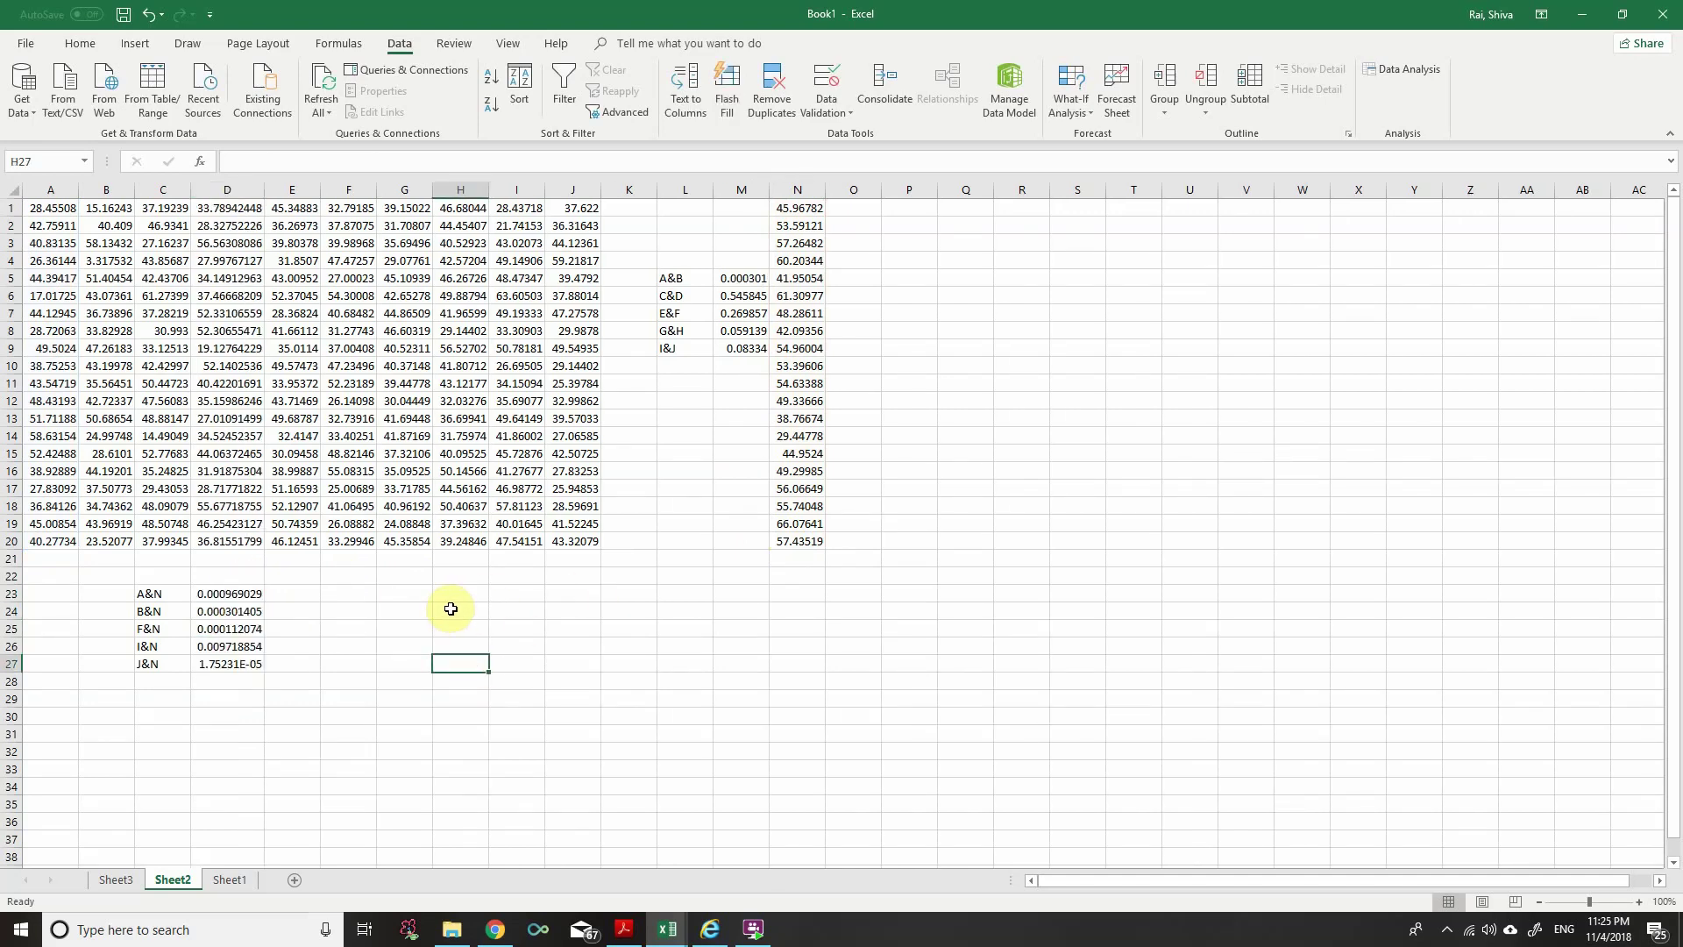
Step: Examine the t-test formulas and P-values for the five column pairs in D23:D27
click(151, 593)
click(220, 596)
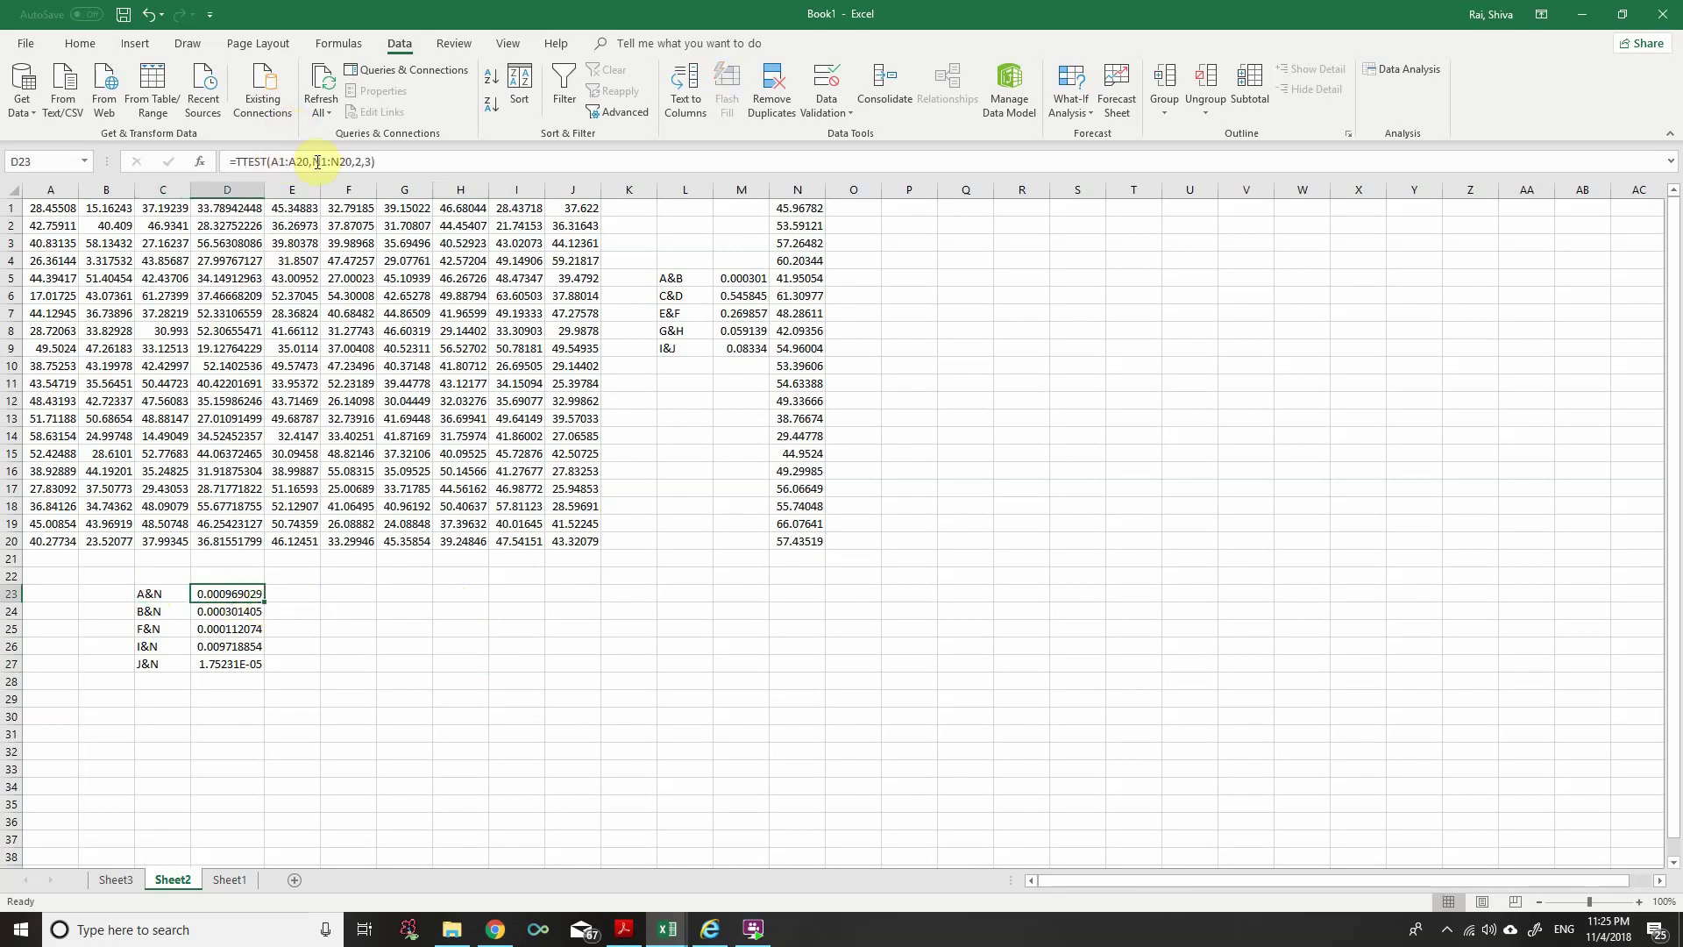
click(218, 613)
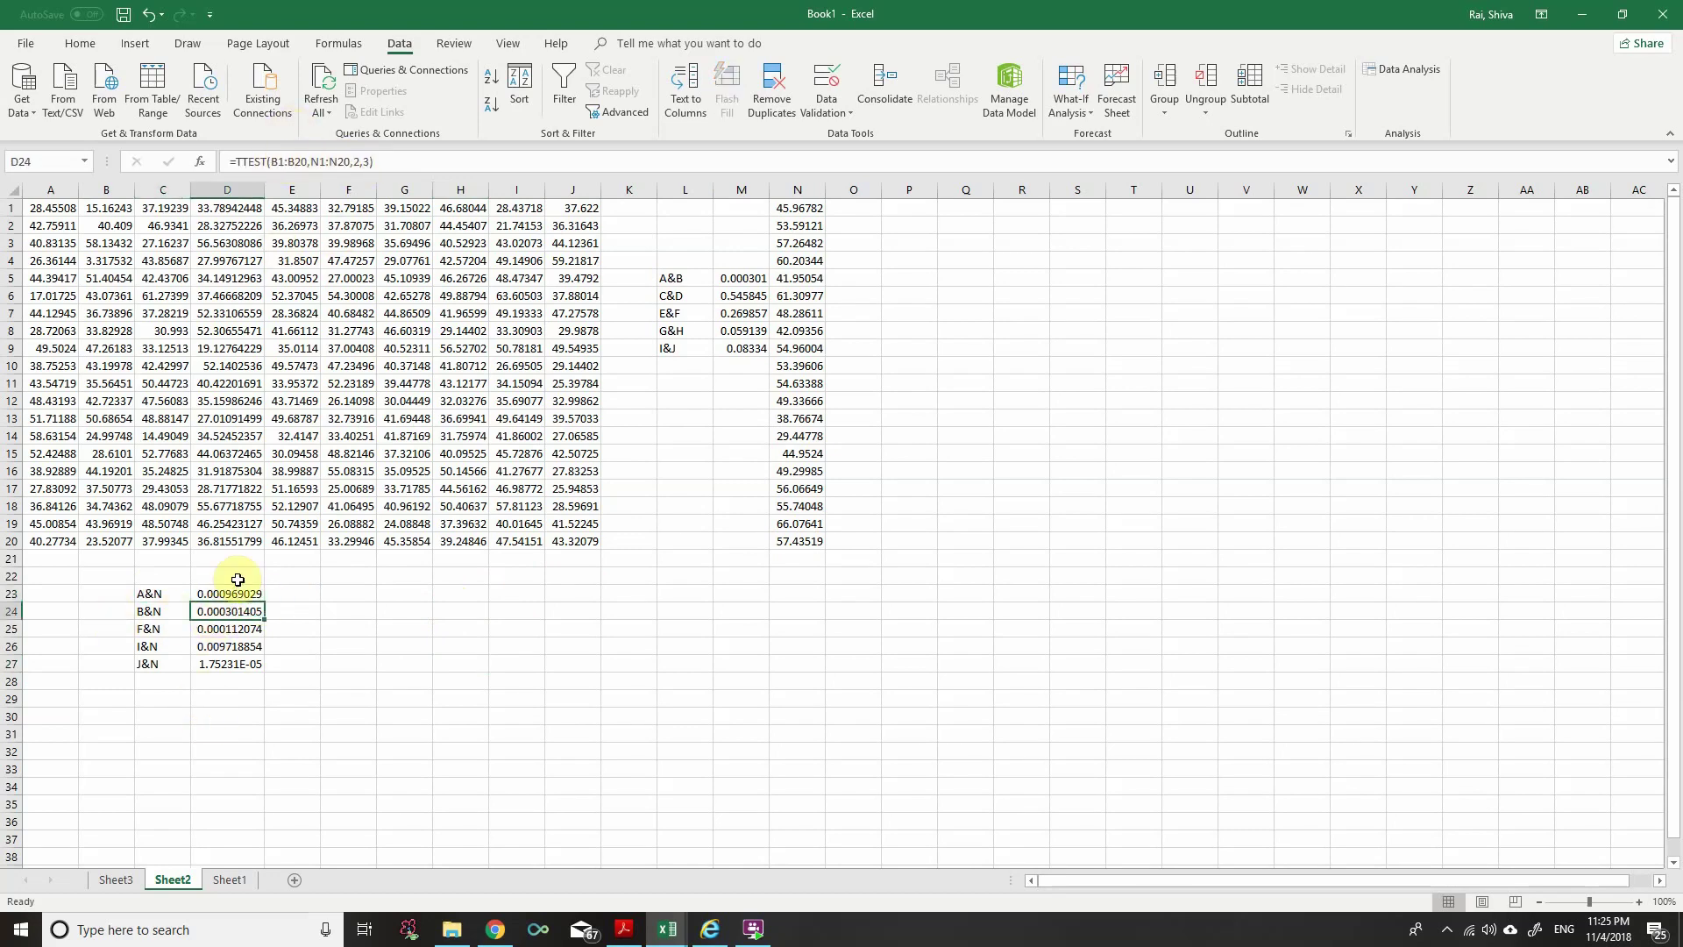
click(226, 628)
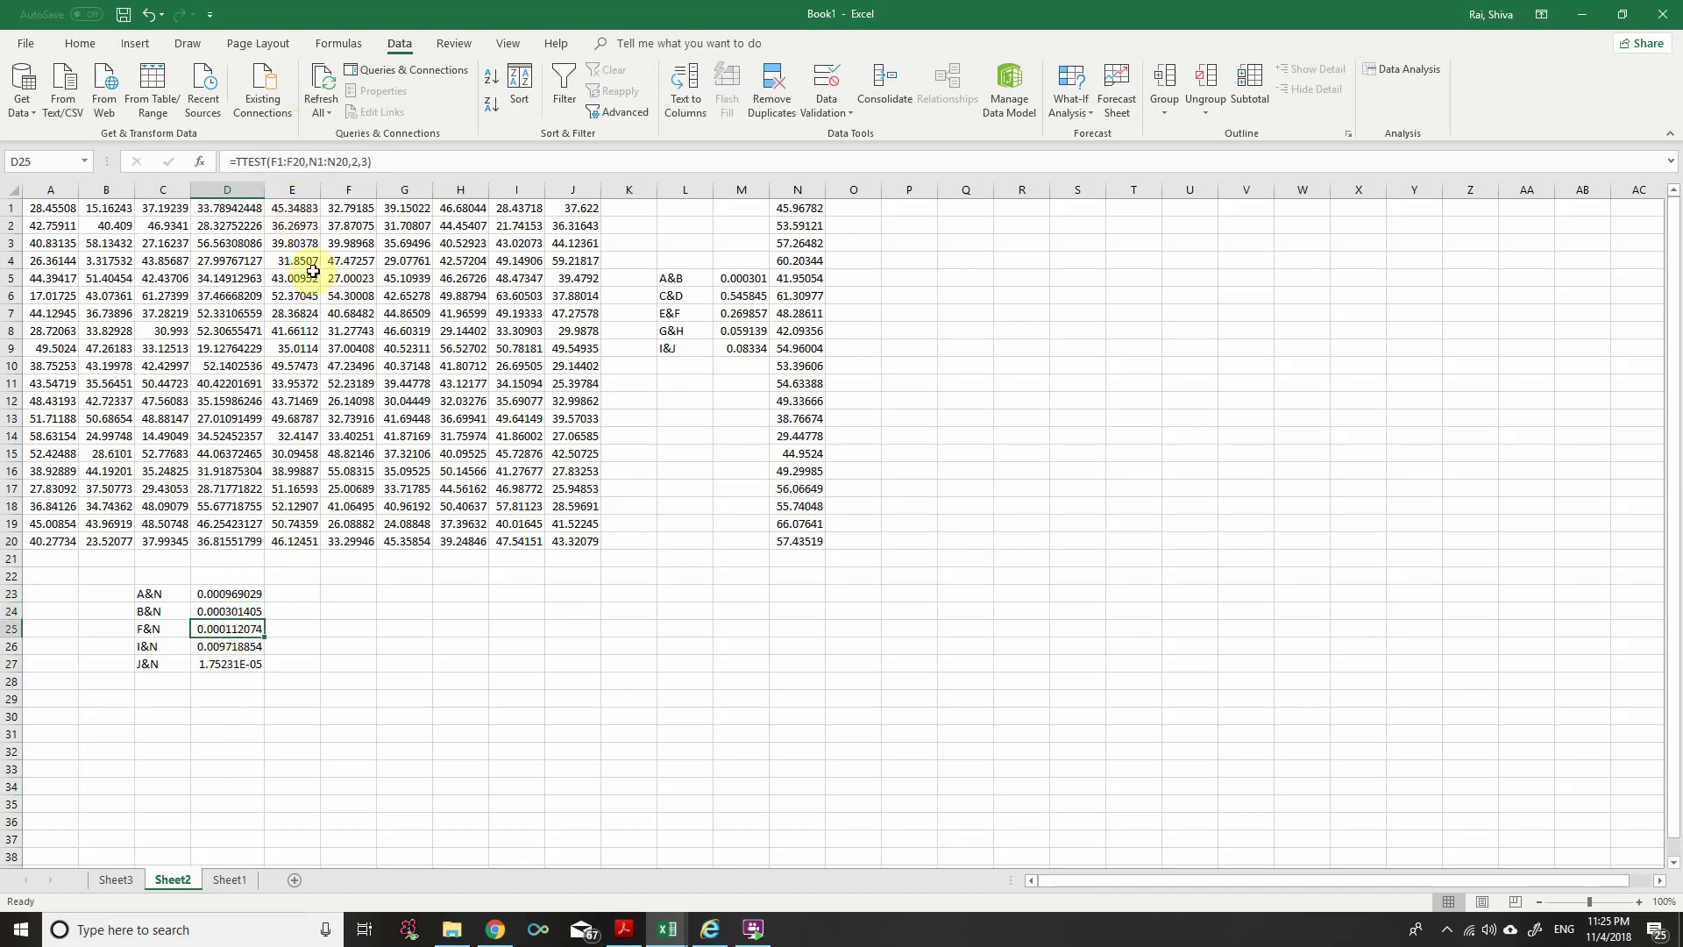
click(217, 646)
click(202, 665)
click(414, 677)
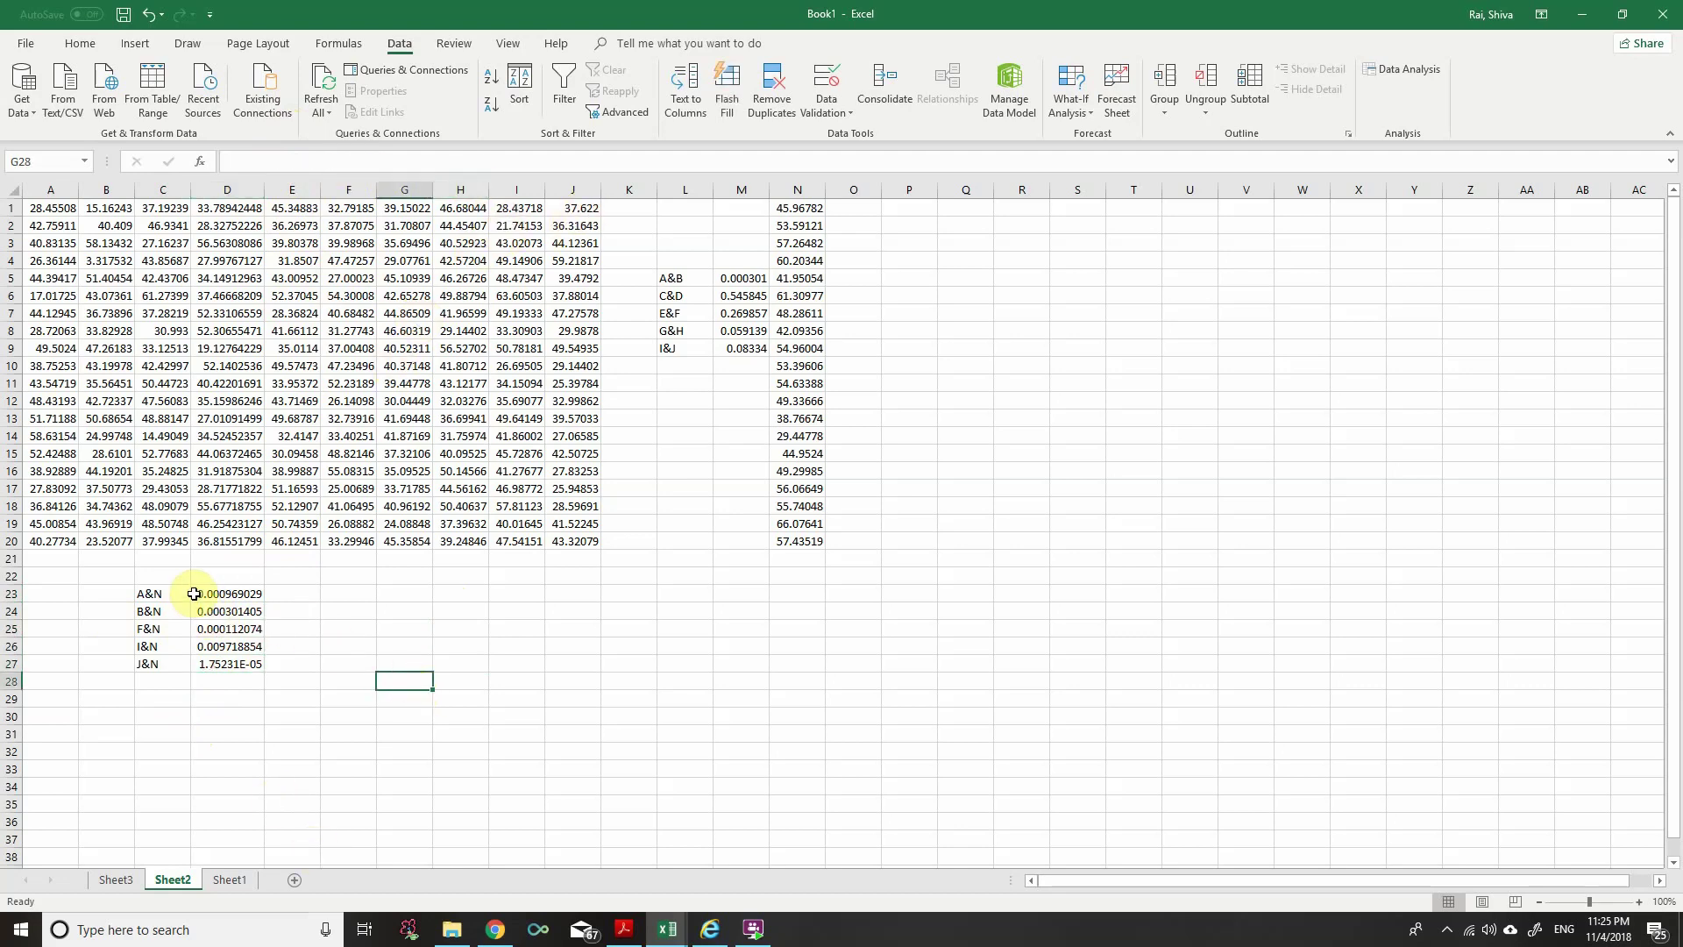
drag(211, 575, 301, 676)
click(207, 726)
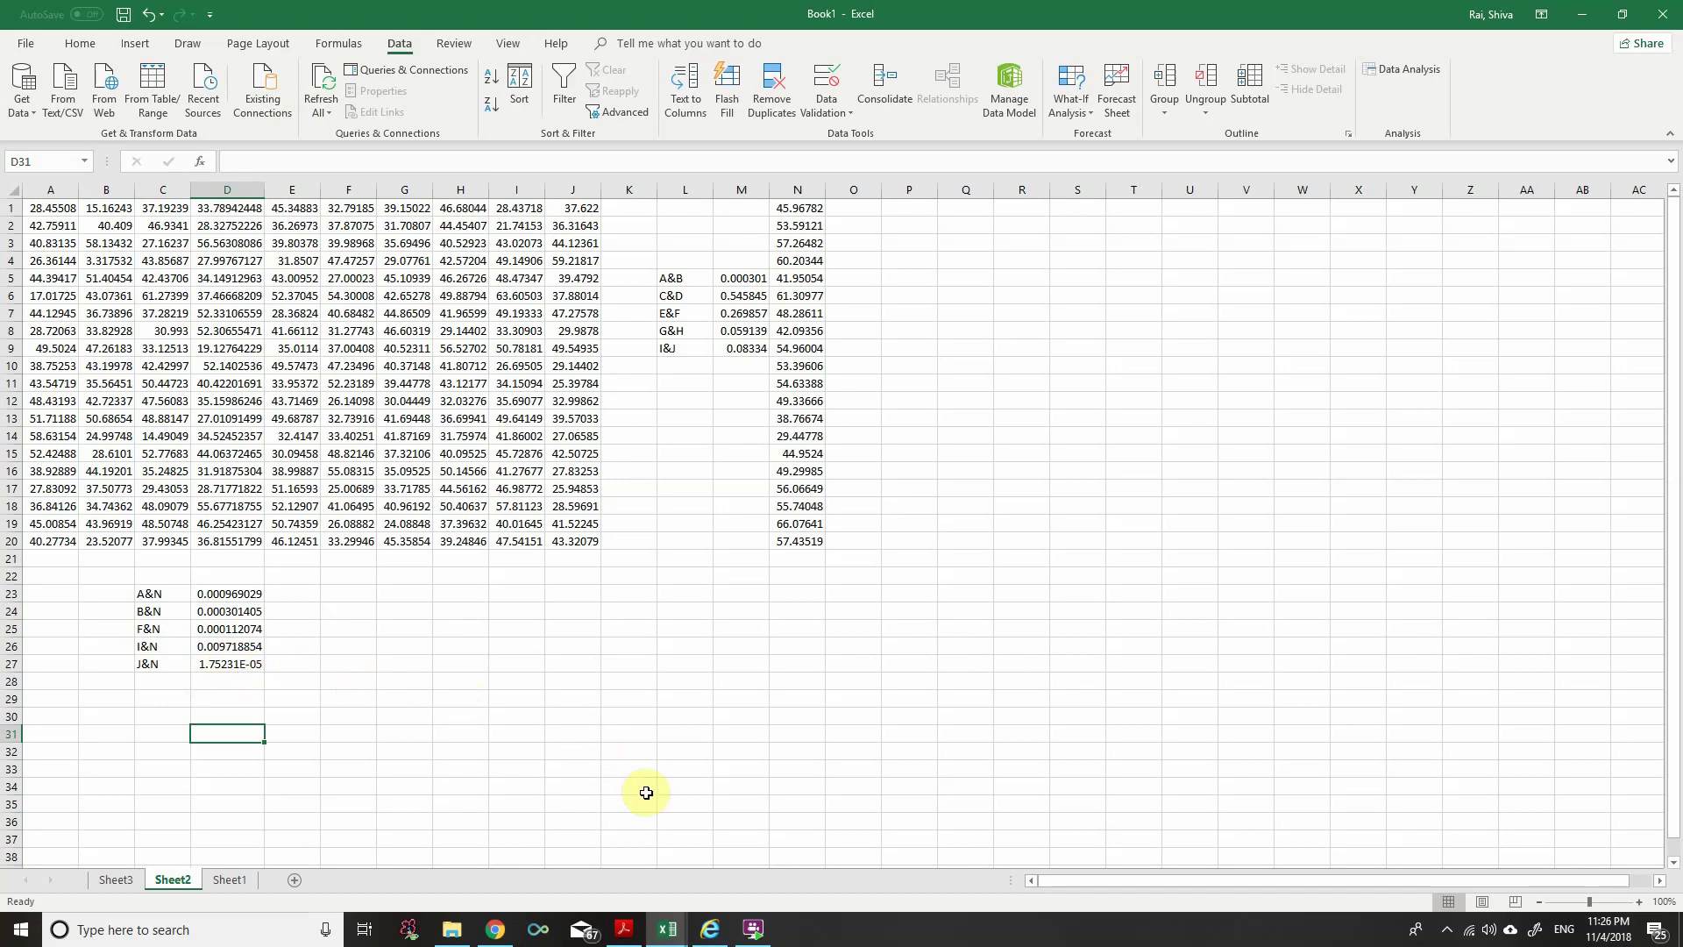
Step: Switch to the LiMeS lab page, compare question 19's options with the P-values, and select answer d
mouse_move(710, 928)
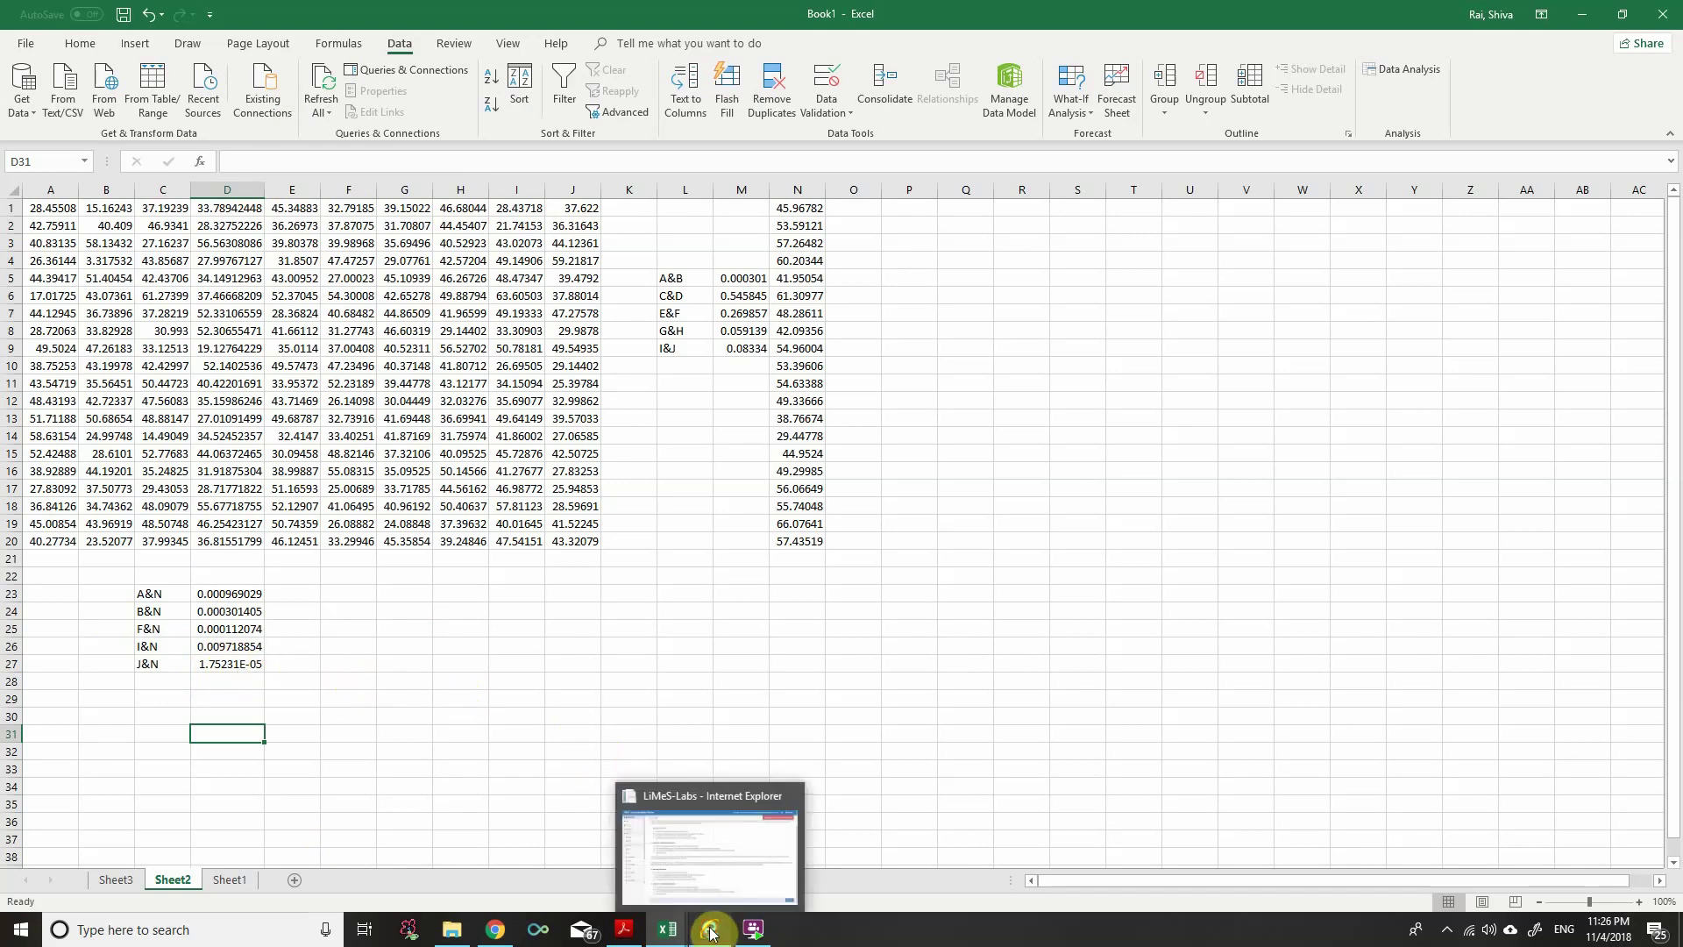
click(709, 861)
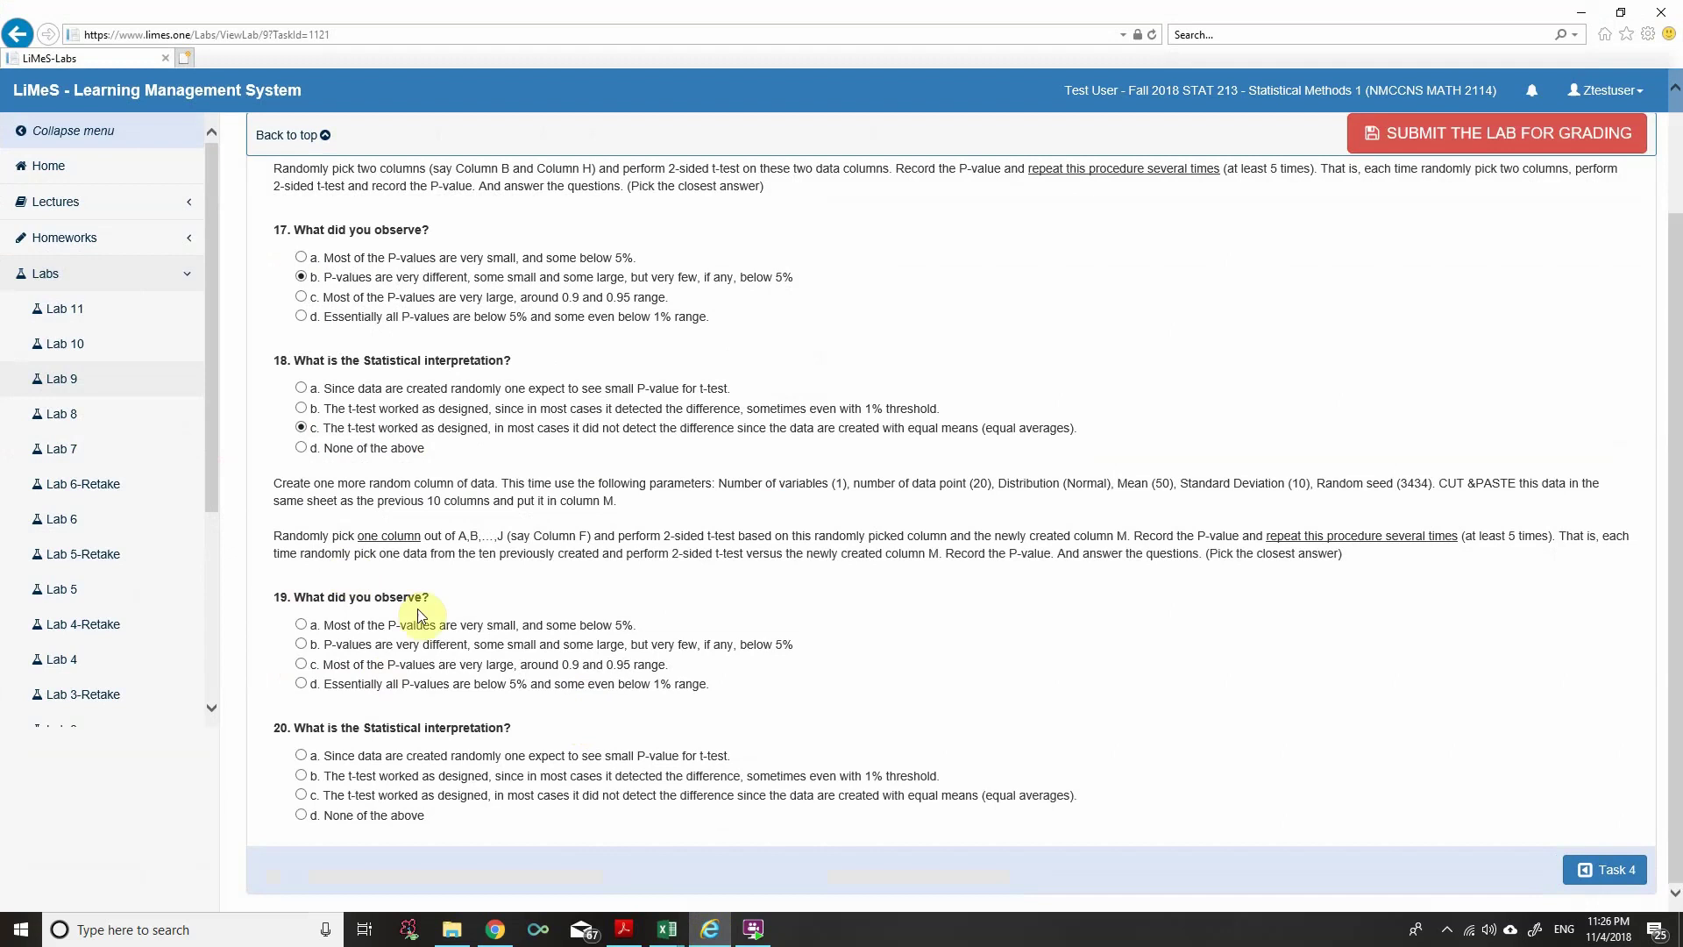
drag(322, 625, 640, 631)
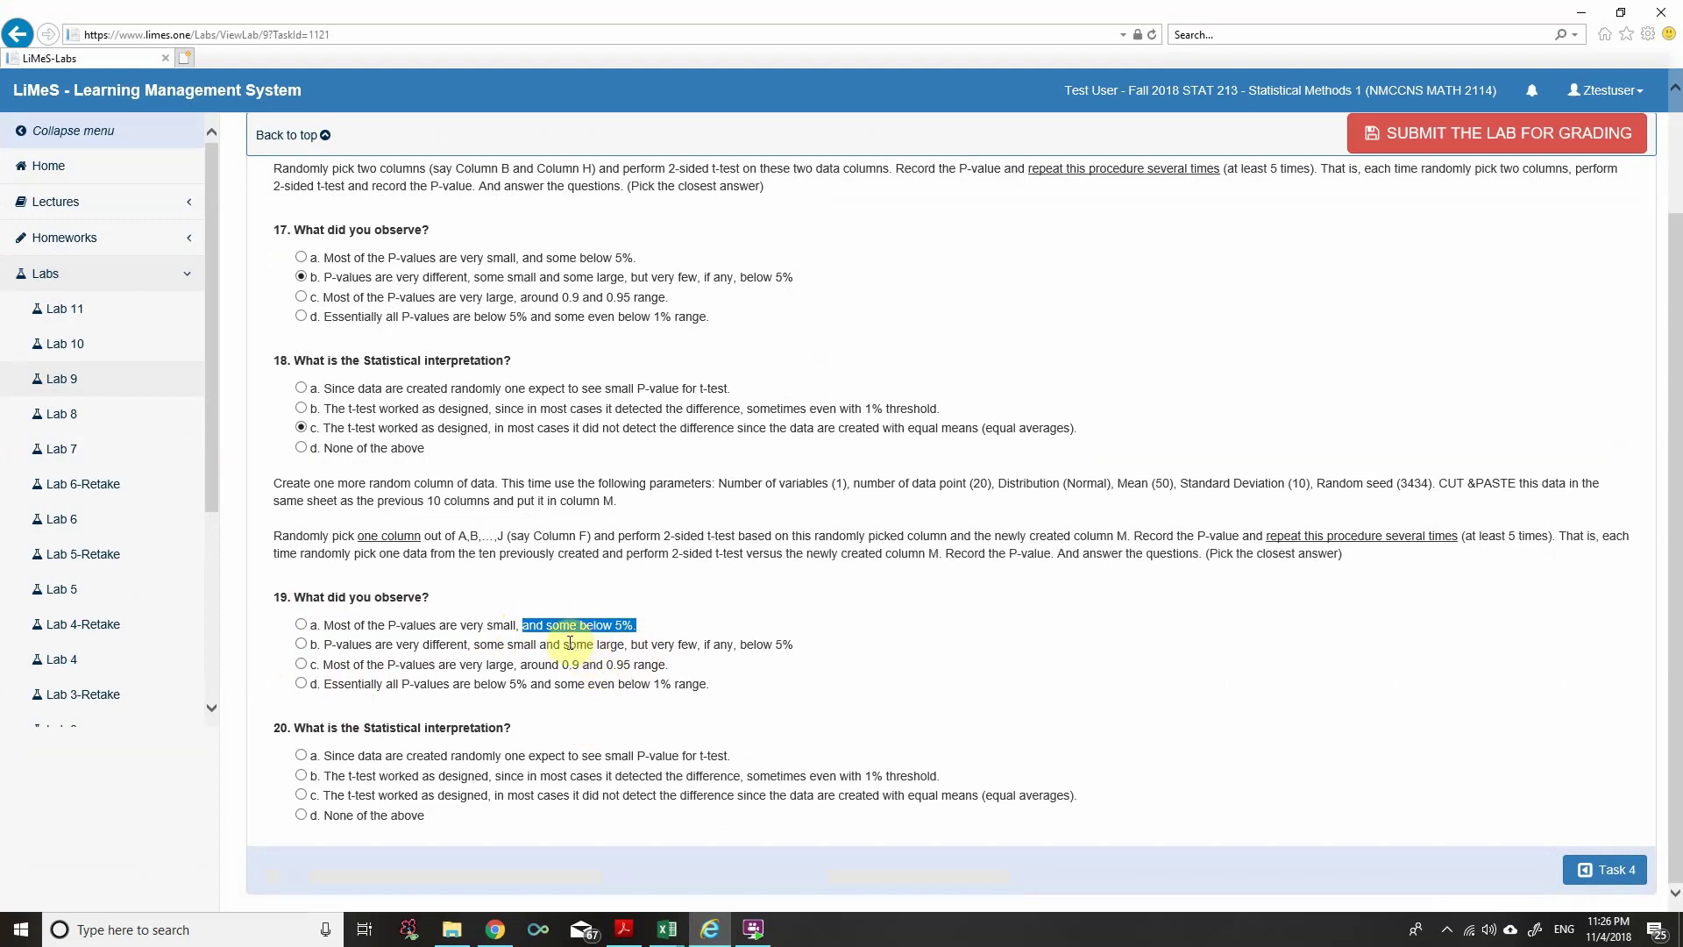
click(512, 625)
drag(512, 625, 308, 633)
click(583, 624)
drag(640, 625, 546, 625)
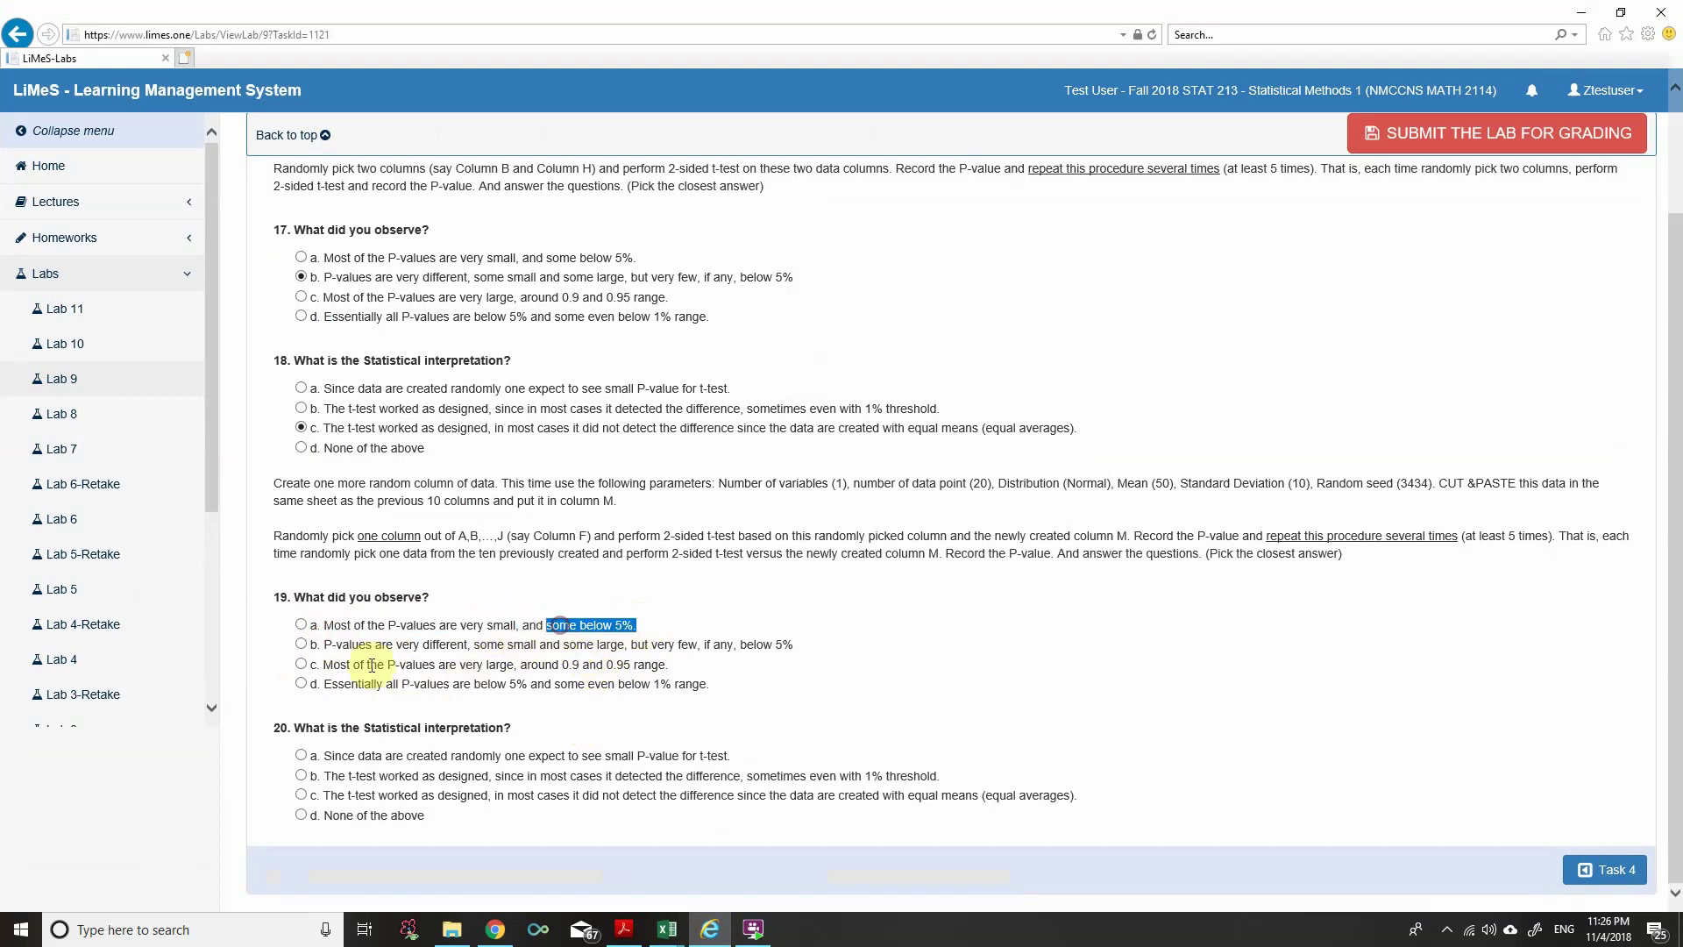
drag(474, 646, 625, 646)
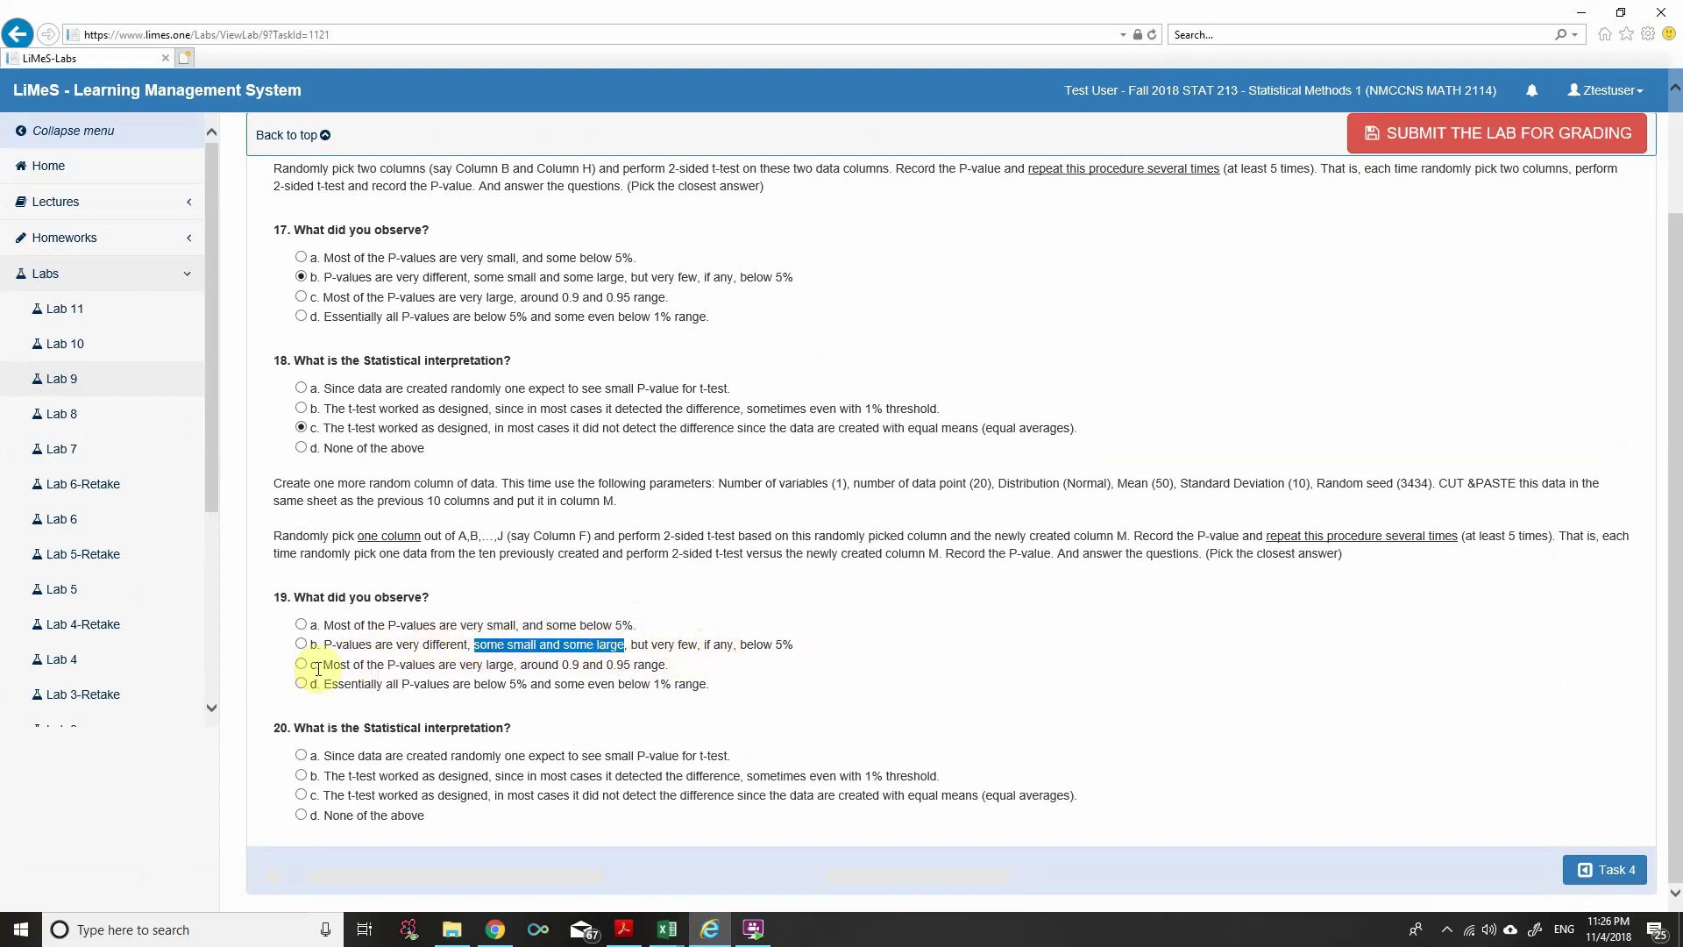
drag(325, 666, 383, 666)
drag(444, 666, 669, 673)
click(359, 685)
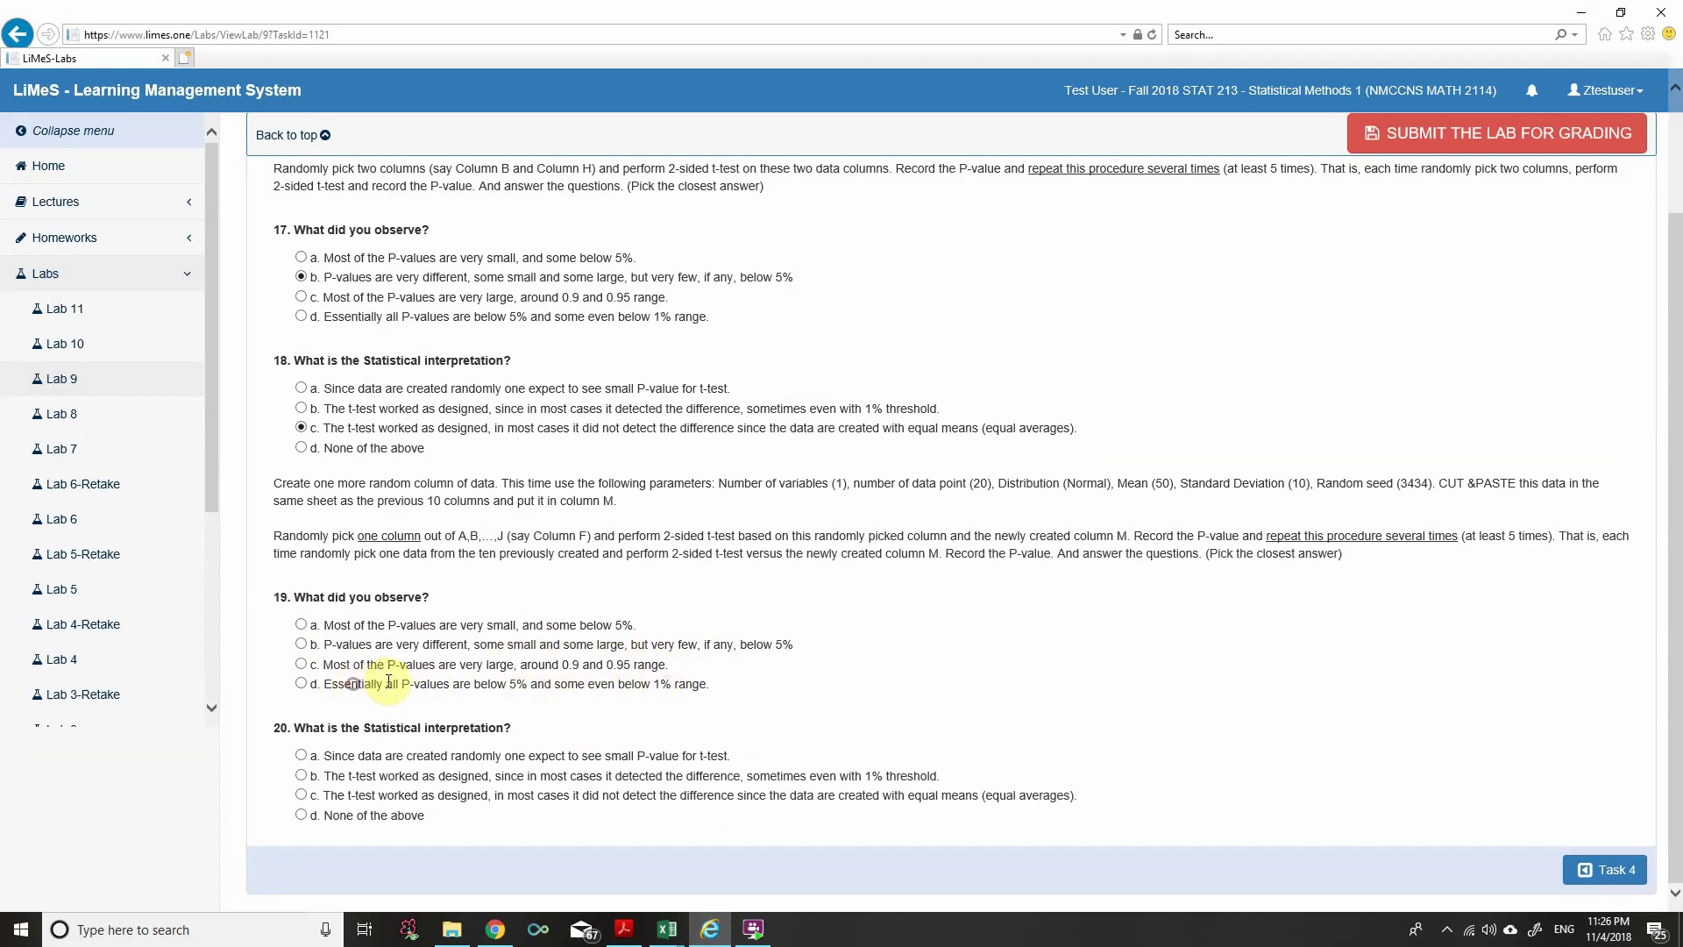
drag(517, 686, 715, 685)
click(301, 683)
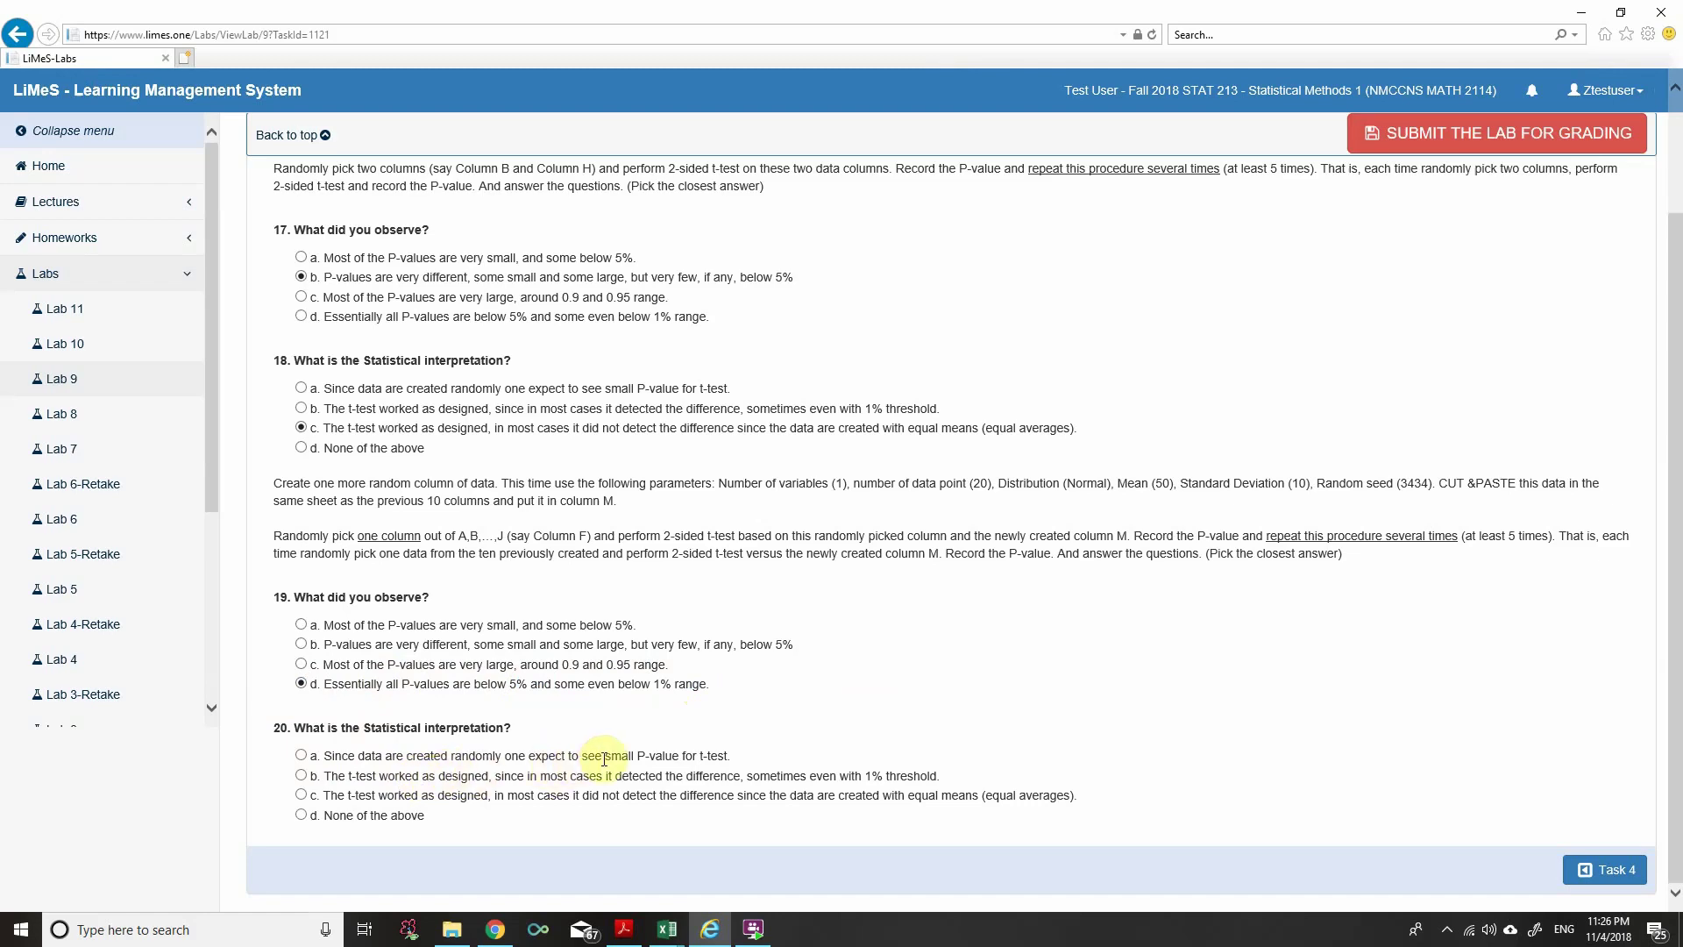
Step: Compare question 20's interpretations of the t-test results and select answer b
click(495, 930)
click(495, 930)
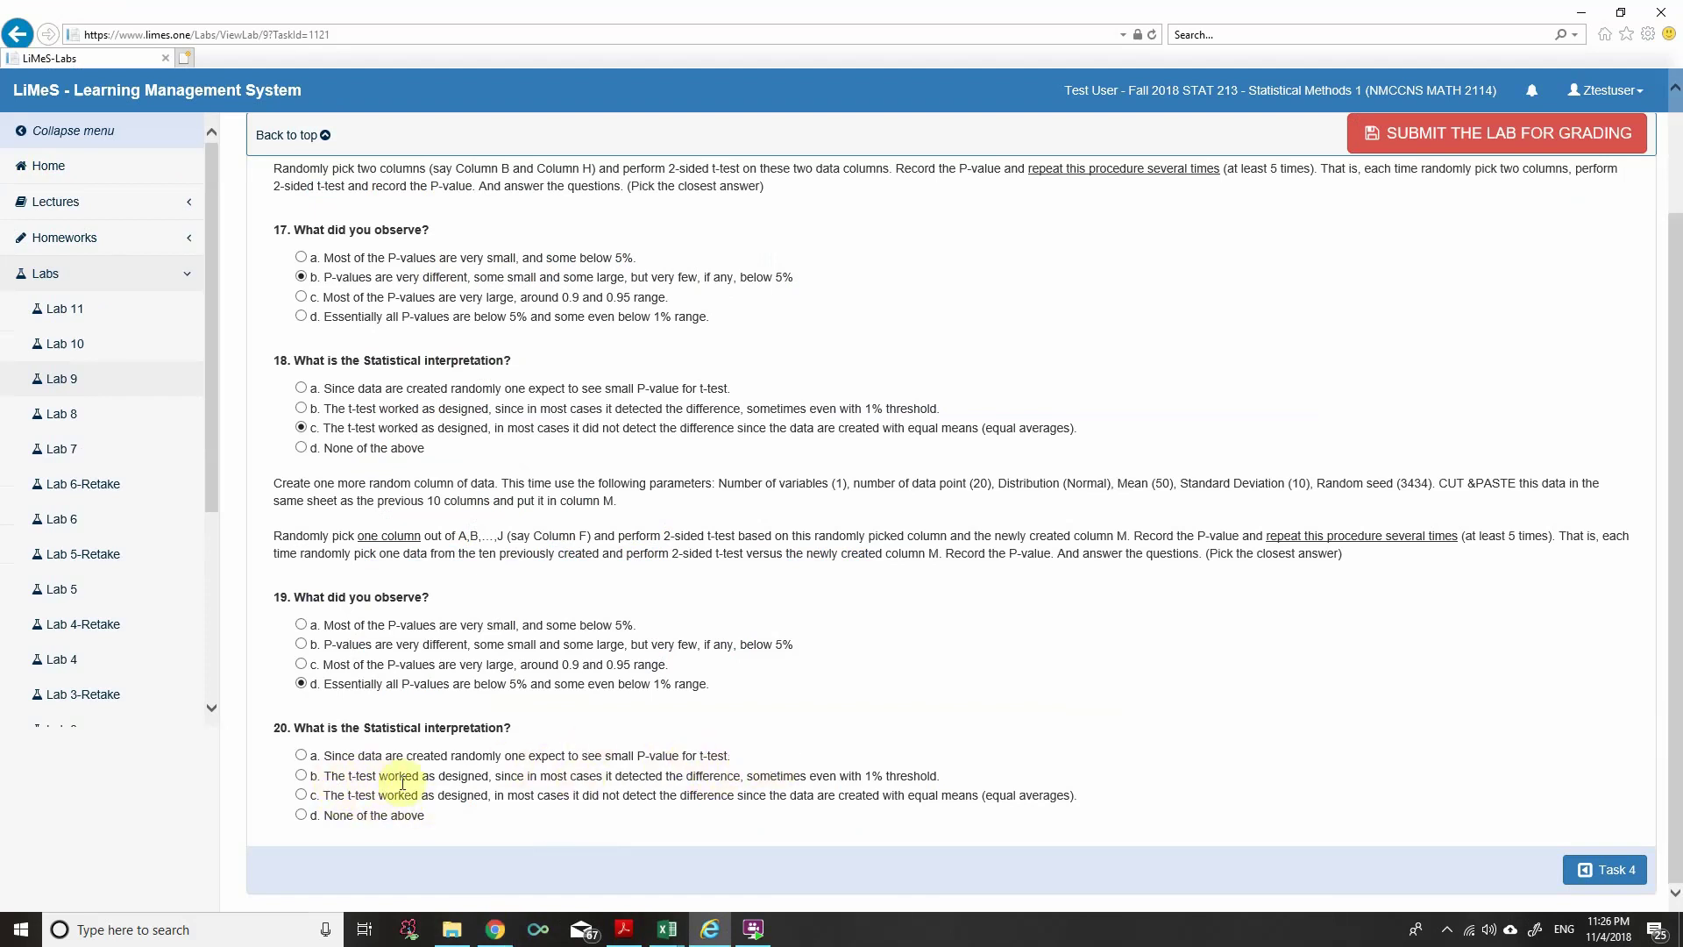
drag(494, 780, 943, 777)
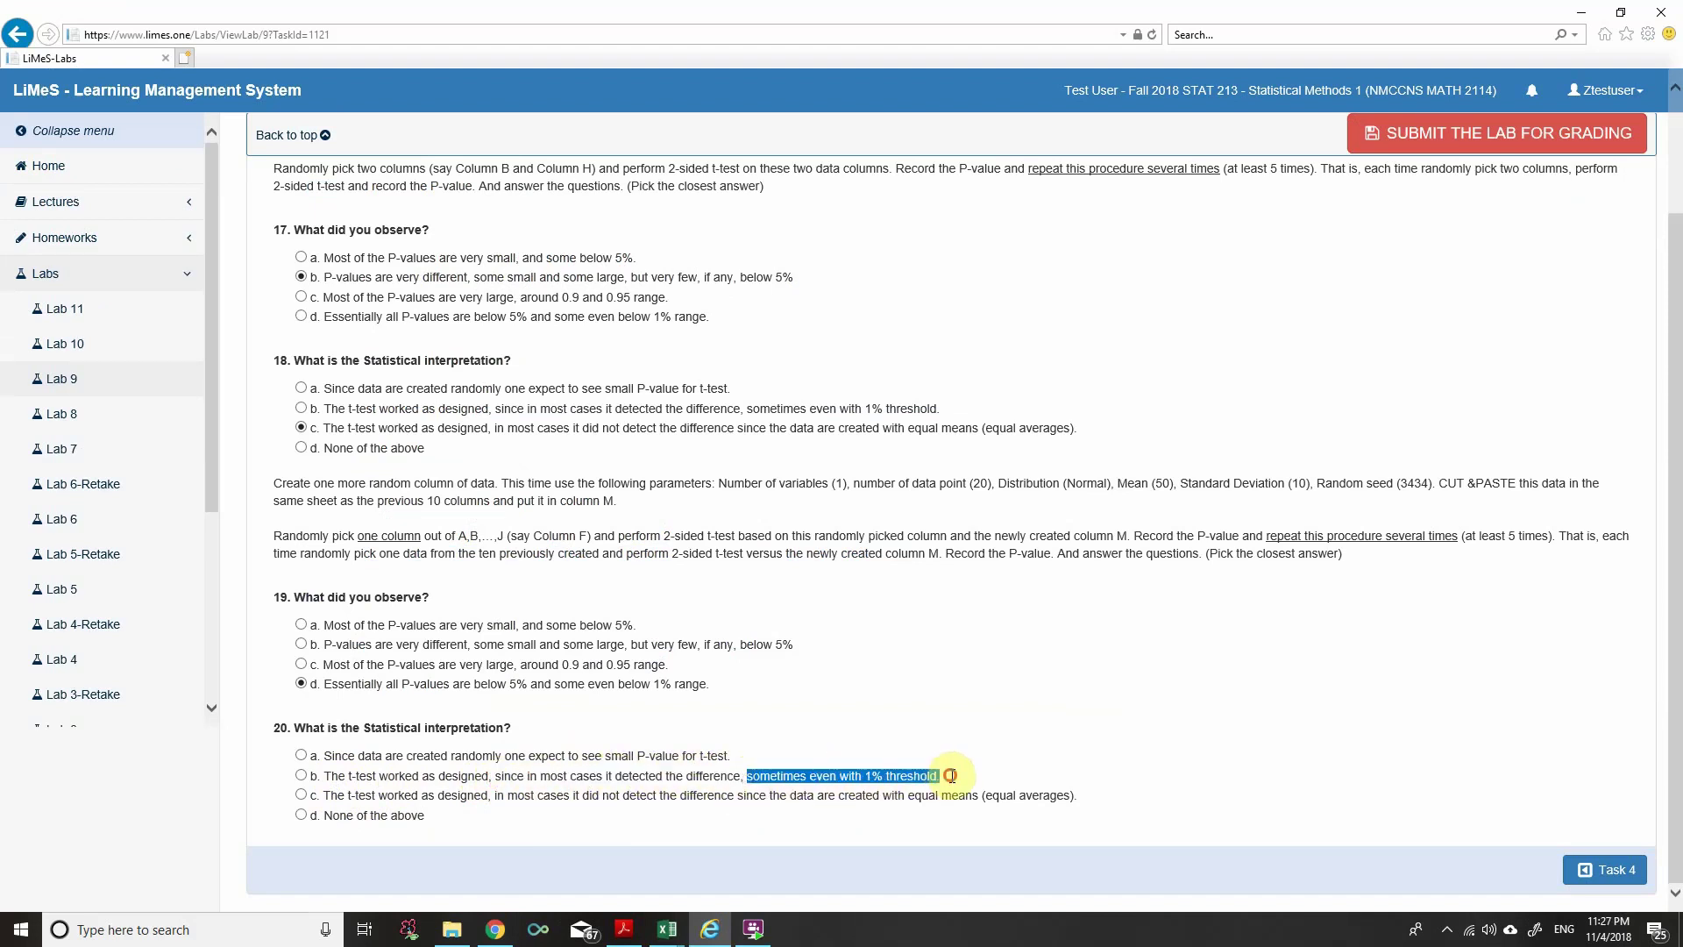
click(301, 775)
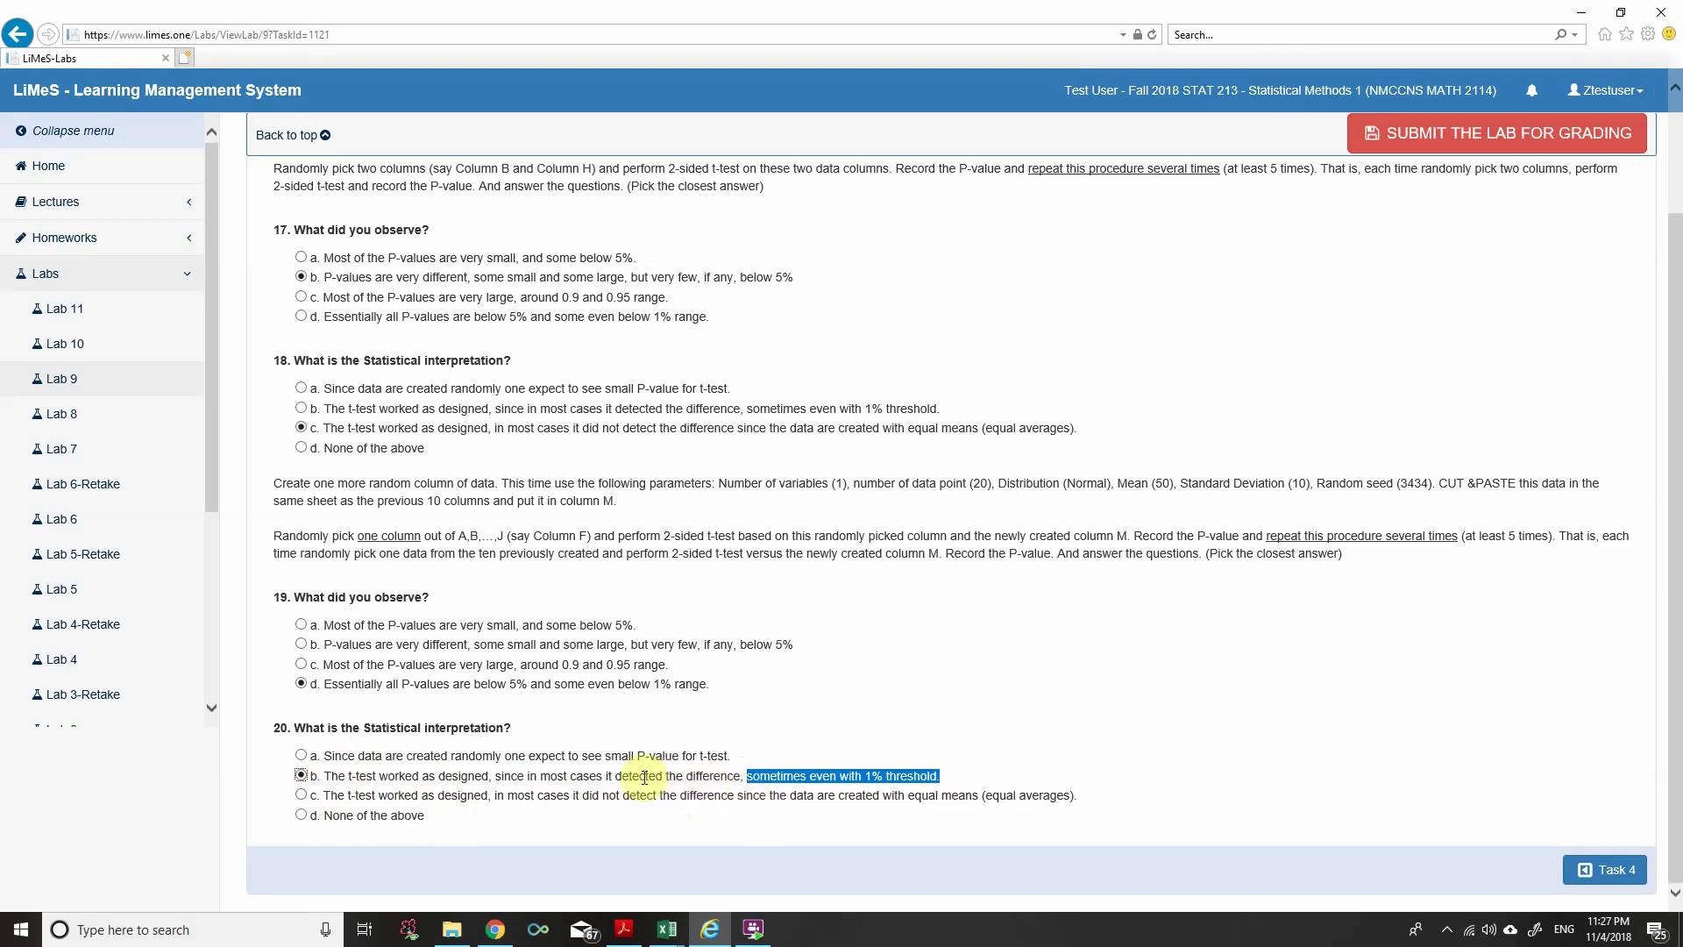
drag(571, 776, 715, 771)
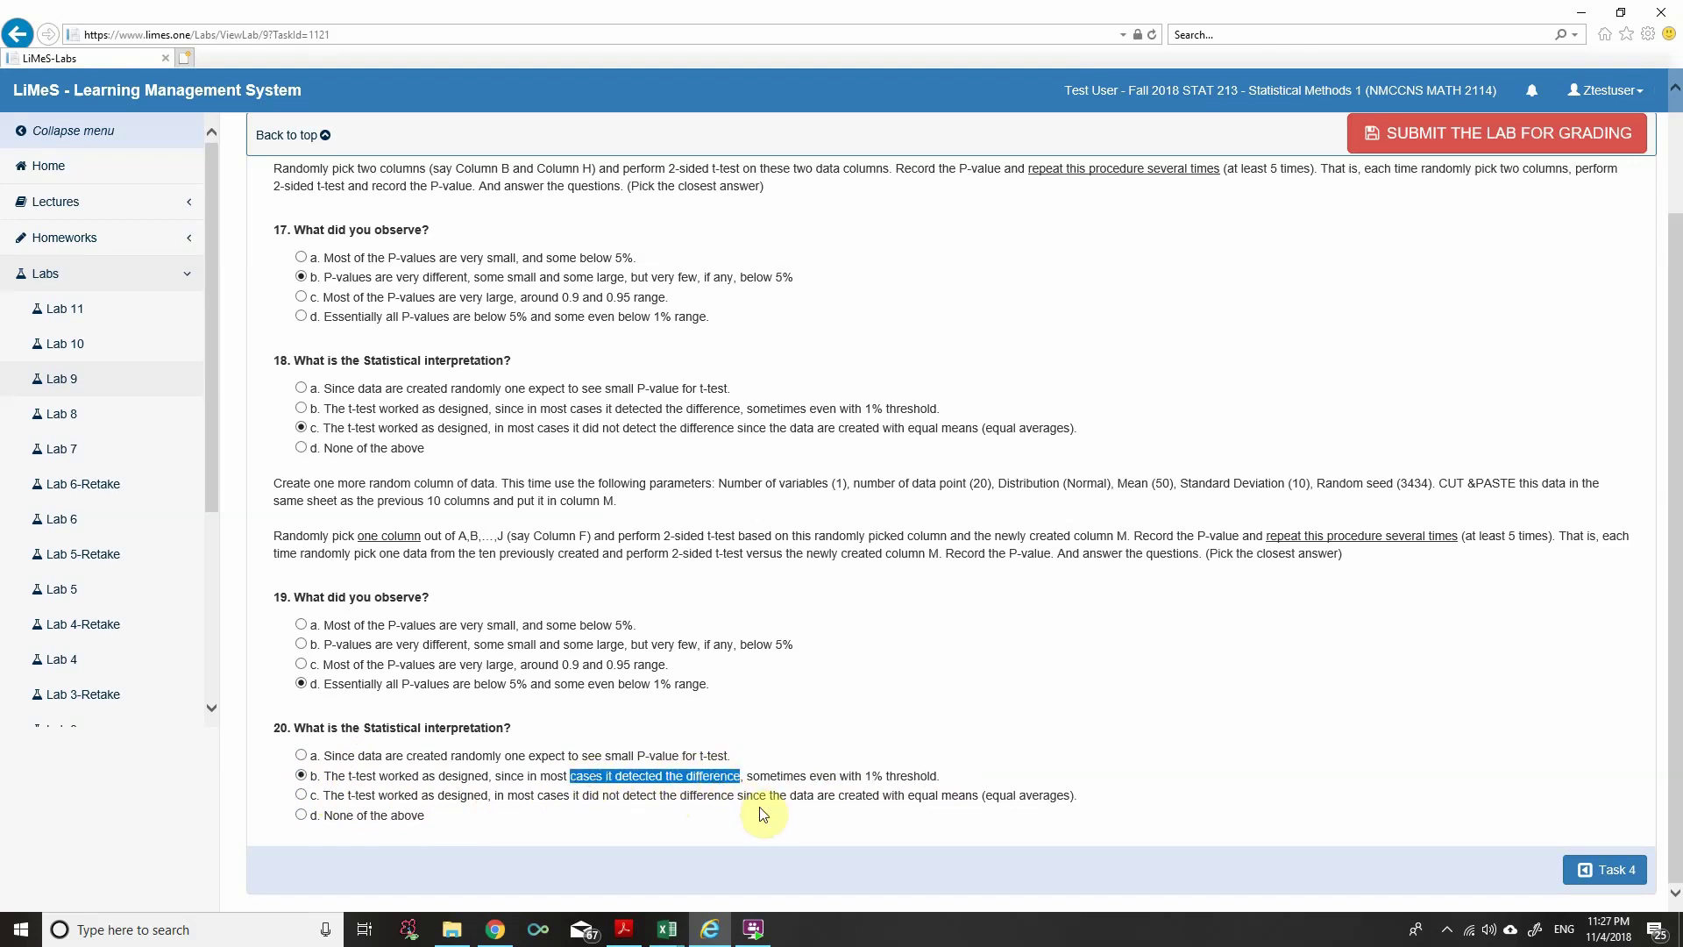
drag(789, 795, 1081, 793)
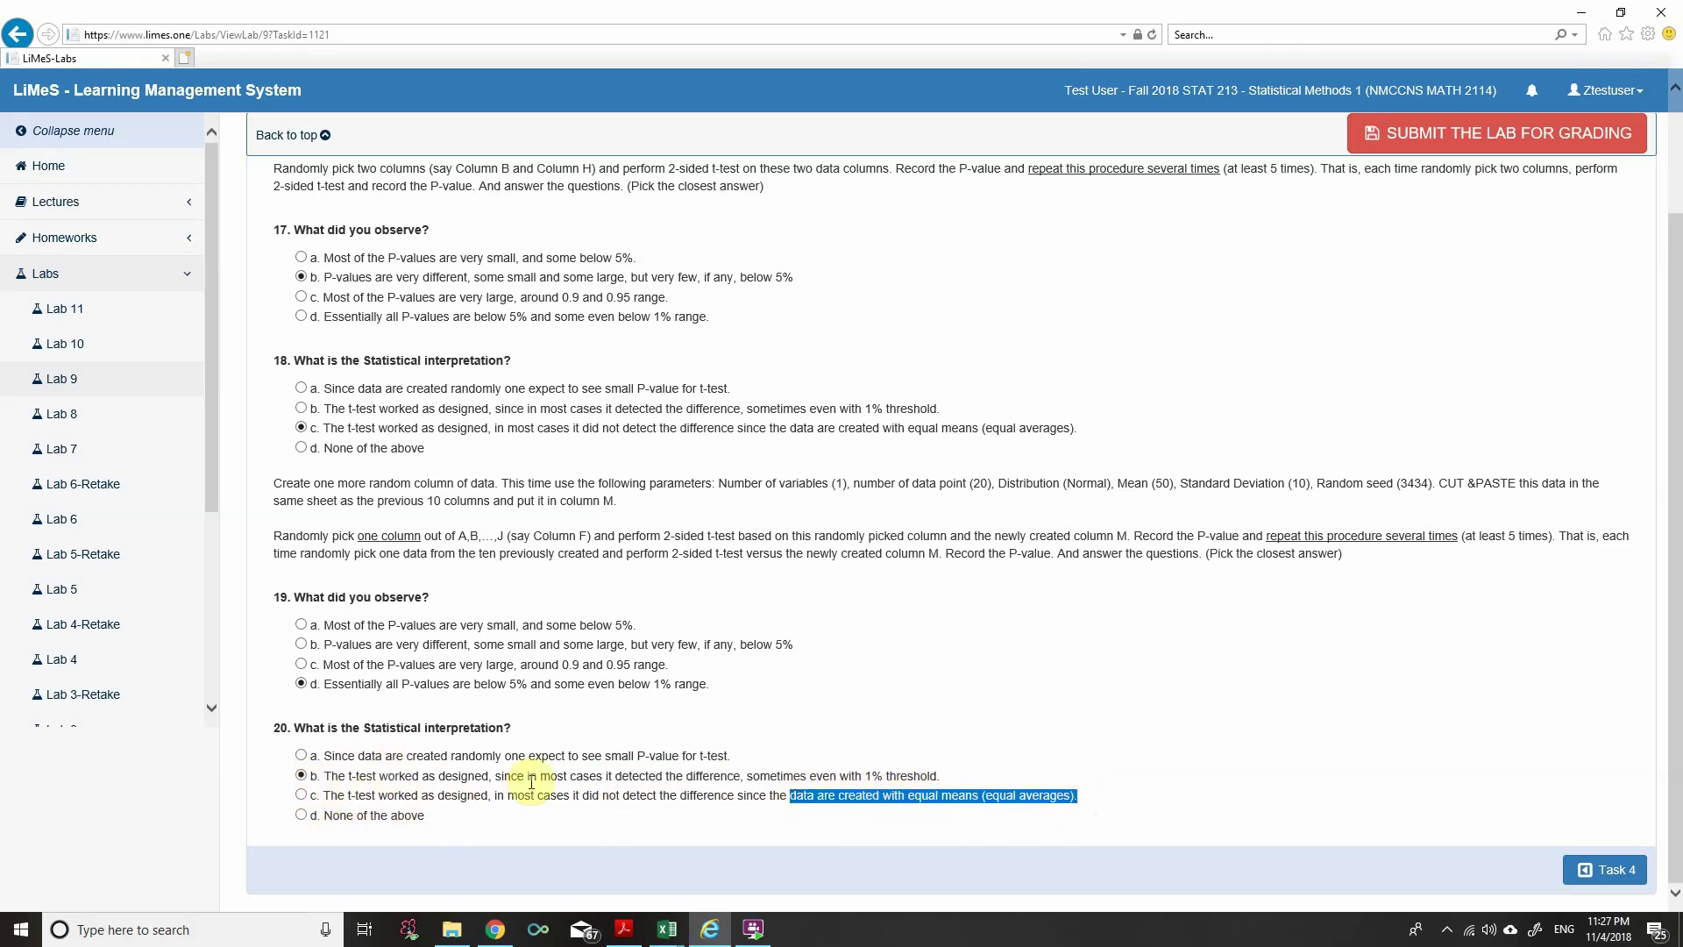
click(1367, 668)
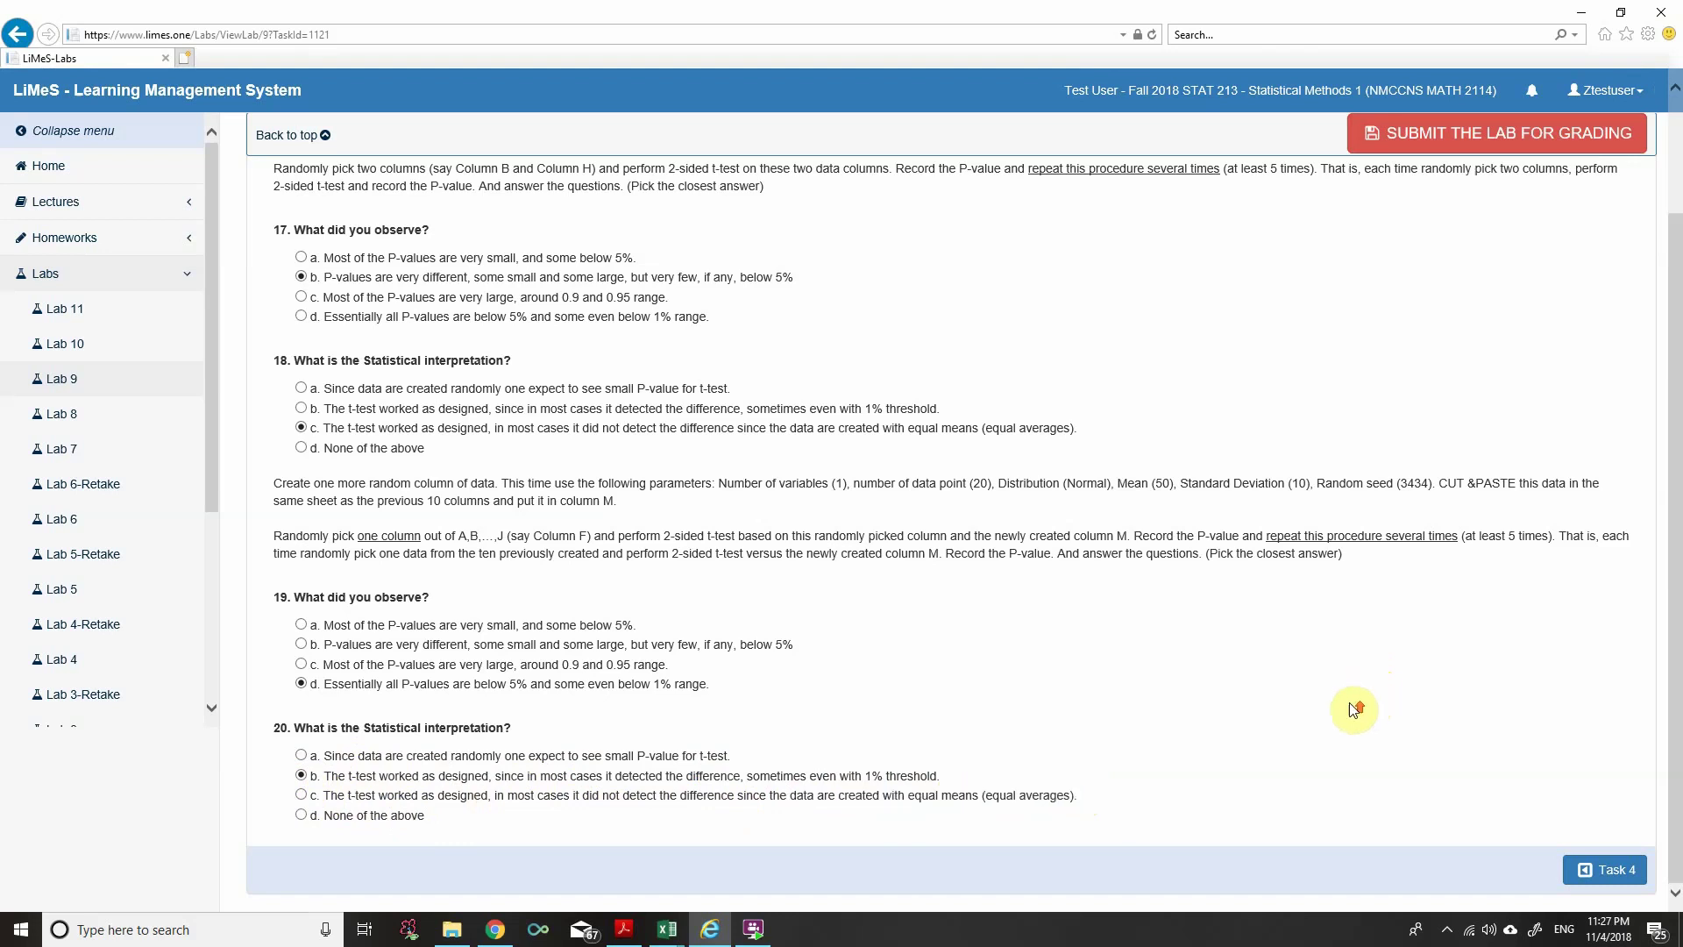
Step: Submit Lab 9 for grading, confirm the submission and close the resulting message
scroll(1349, 703, up, 3)
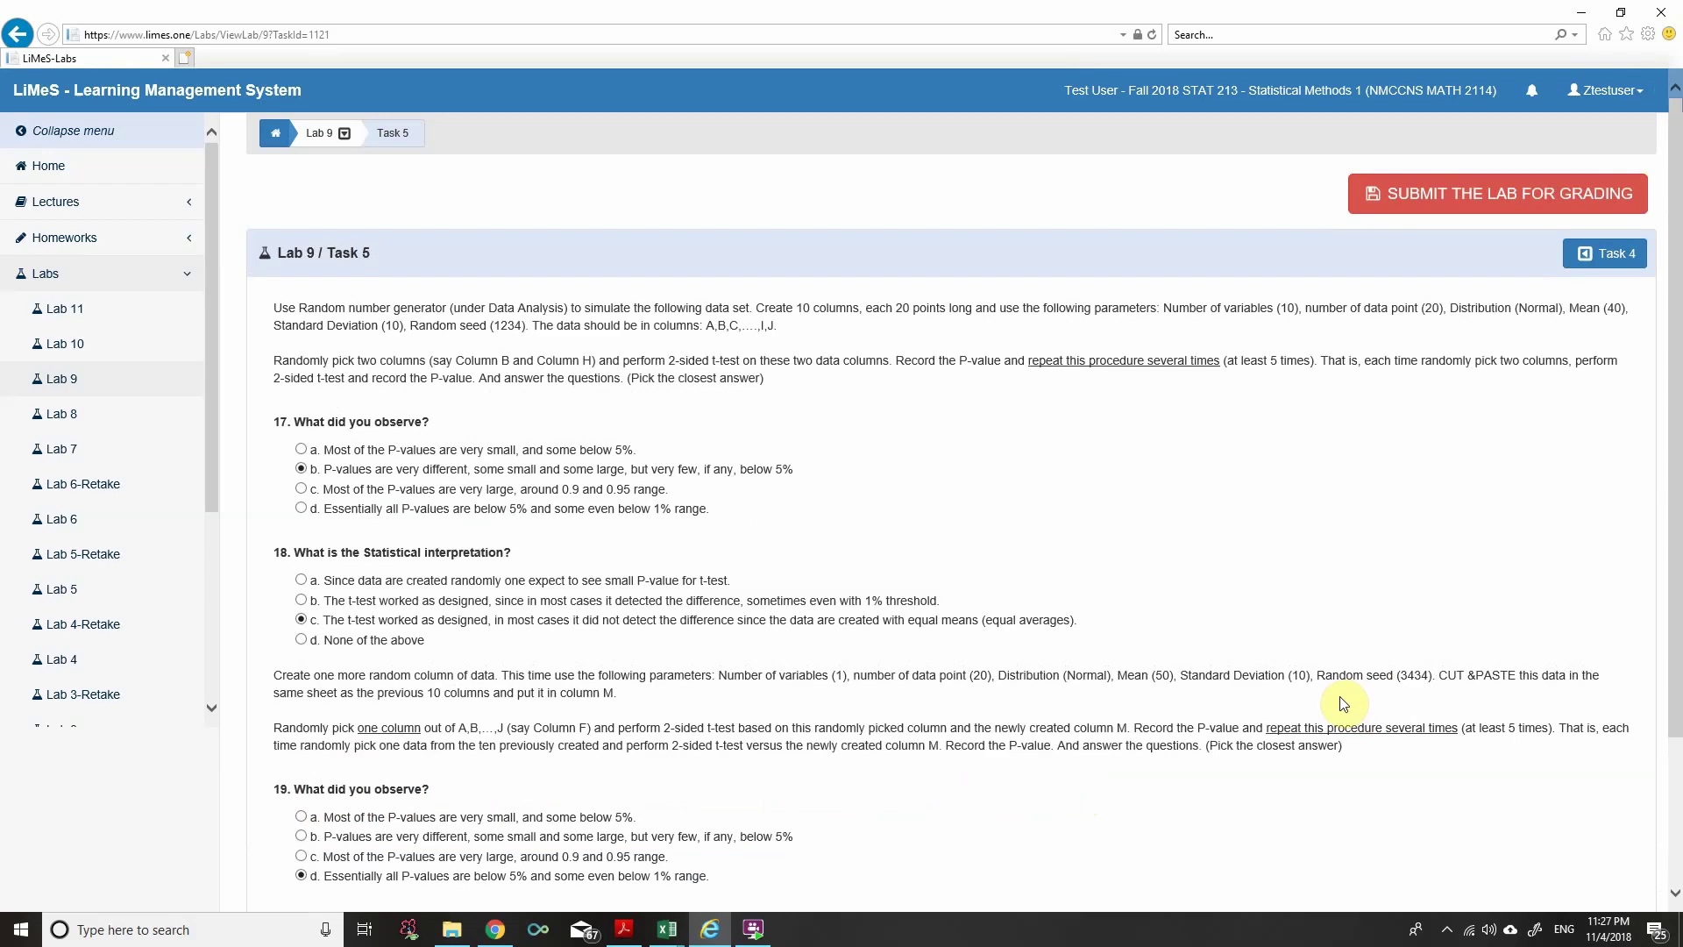
click(1543, 195)
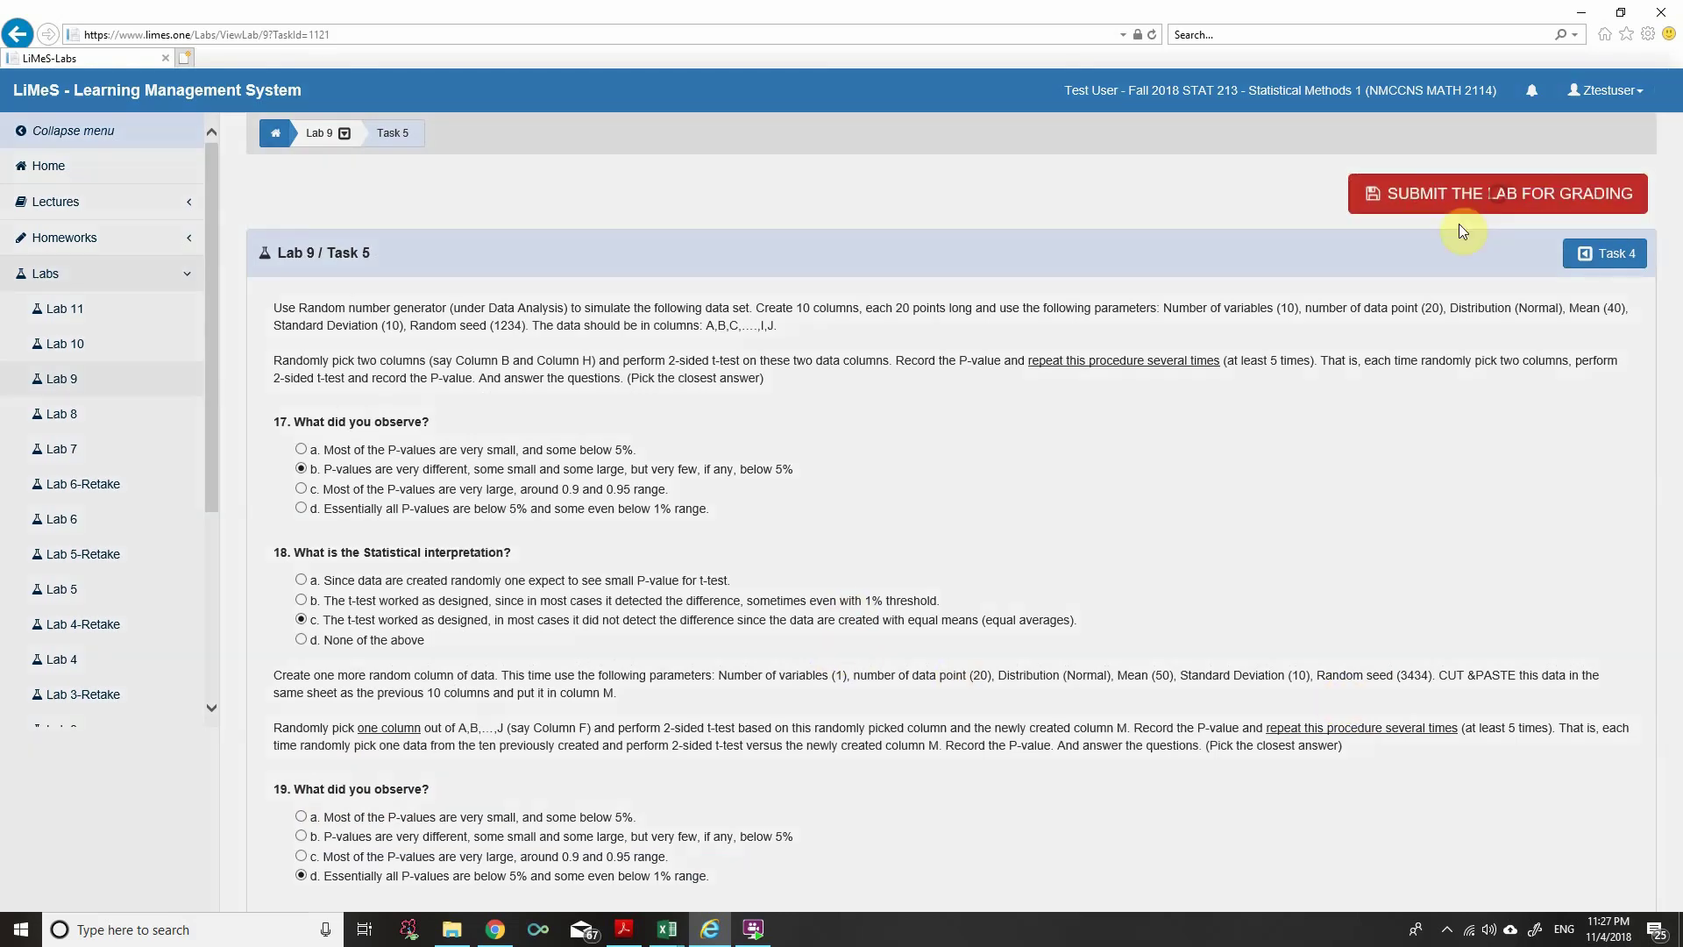
click(1030, 184)
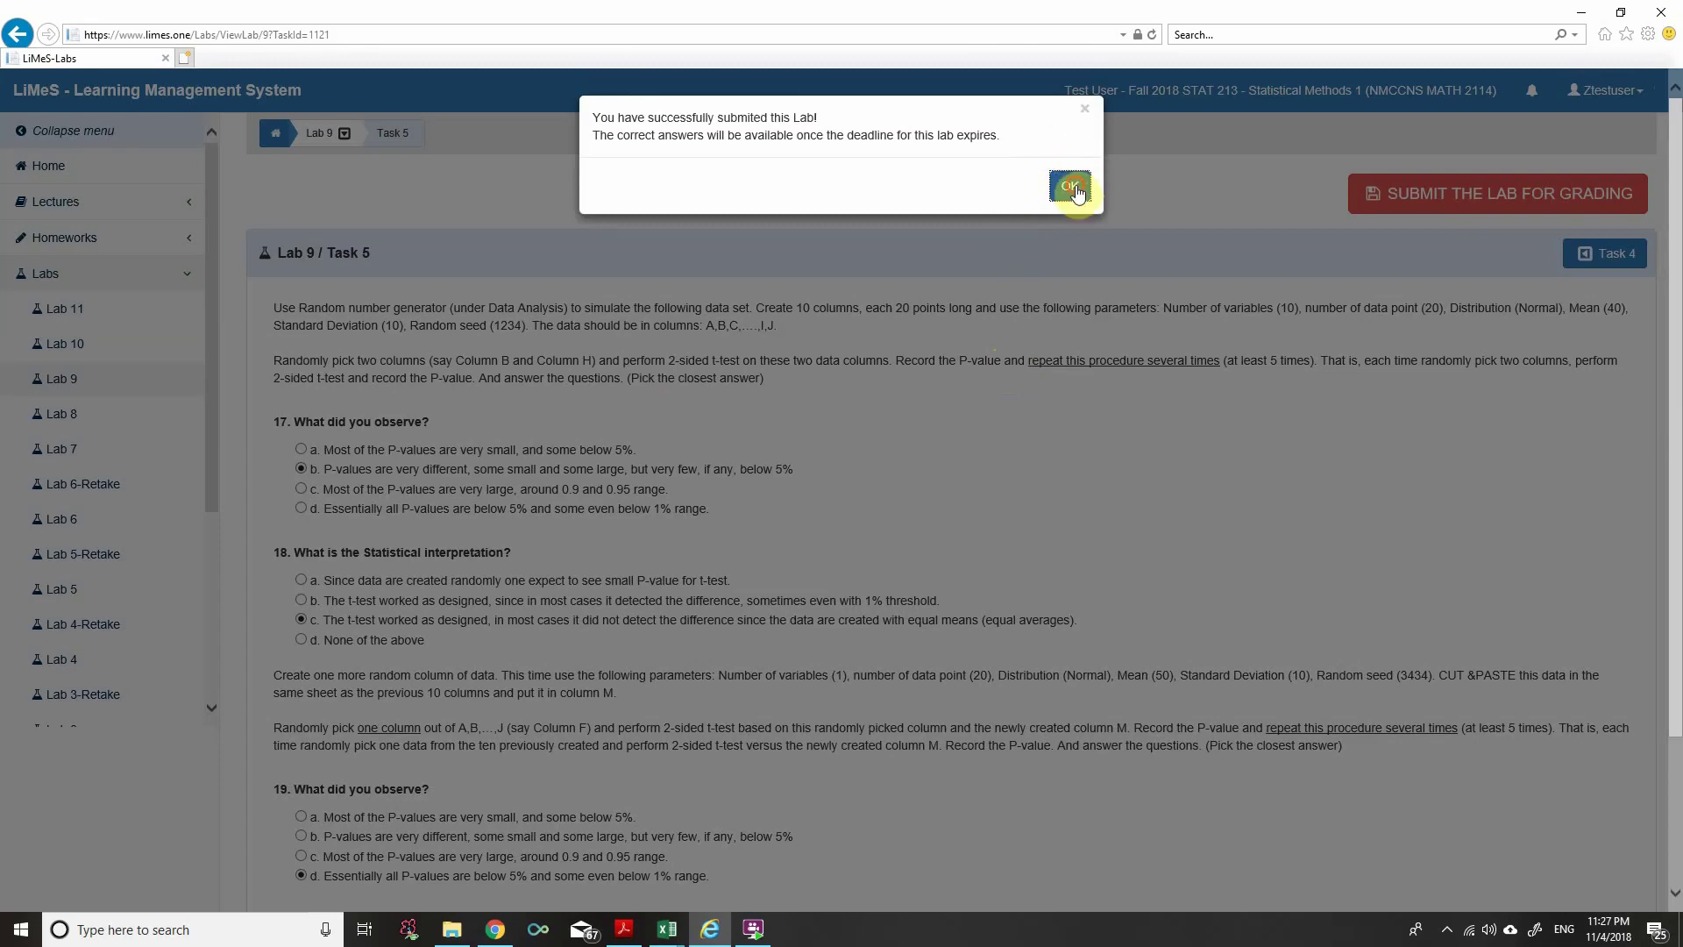
click(1071, 188)
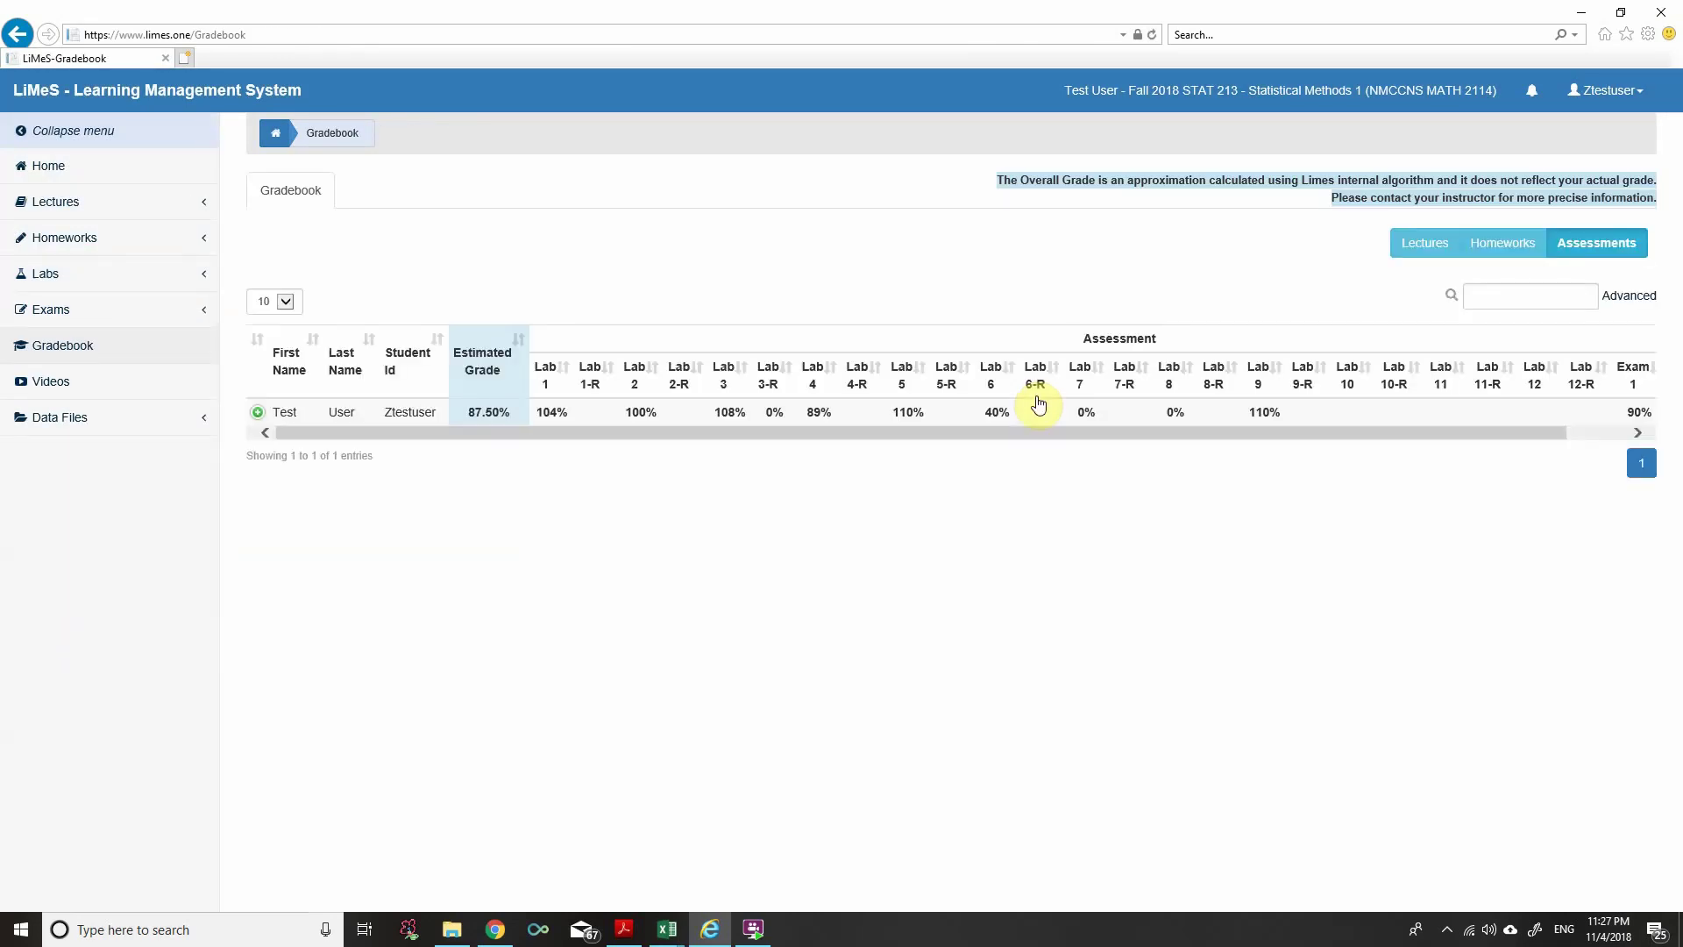